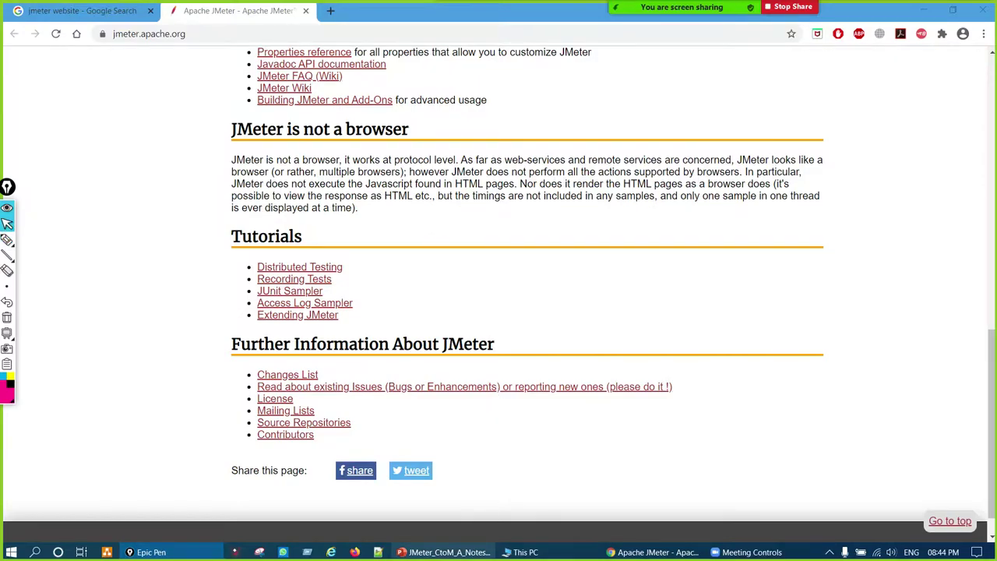
- Switch to the PowerPoint notes and open the slide on Java installation and JMeter download and launching
{"action": "left_click", "coordinate": [456, 552]}
{"action": "scroll", "coordinate": [70, 400], "scroll_direction": "down", "scroll_amount": 3}
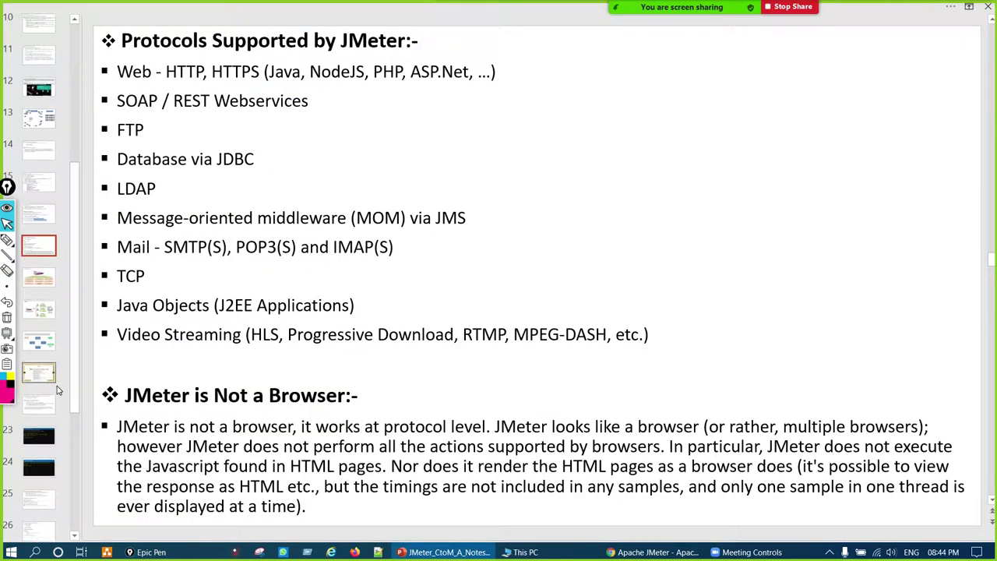
{"action": "left_click", "coordinate": [39, 341]}
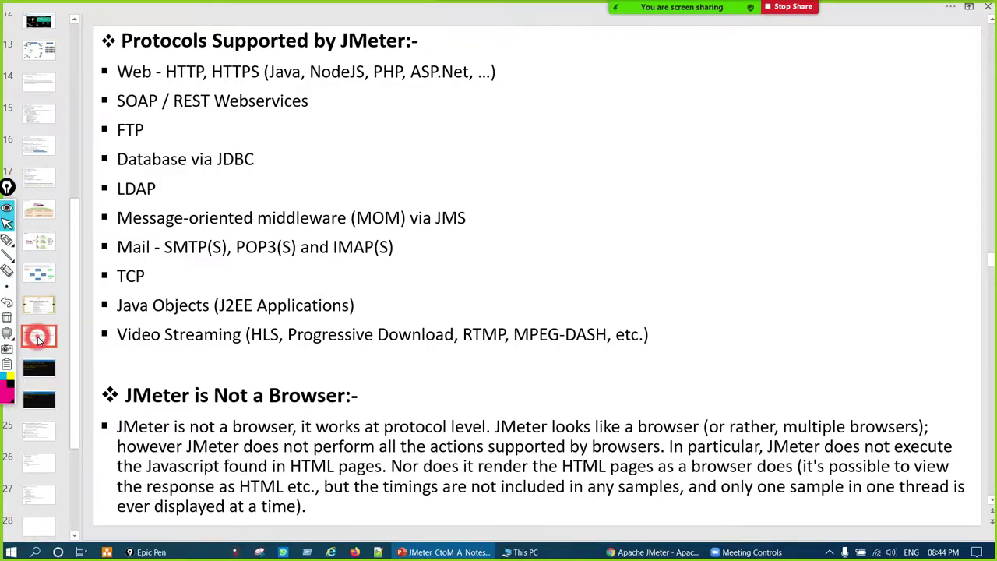
- Circle the Java version commands in pen, tick the JMeter Download heading, and clear the marks
{"action": "key", "text": "ctrl+shift+p"}
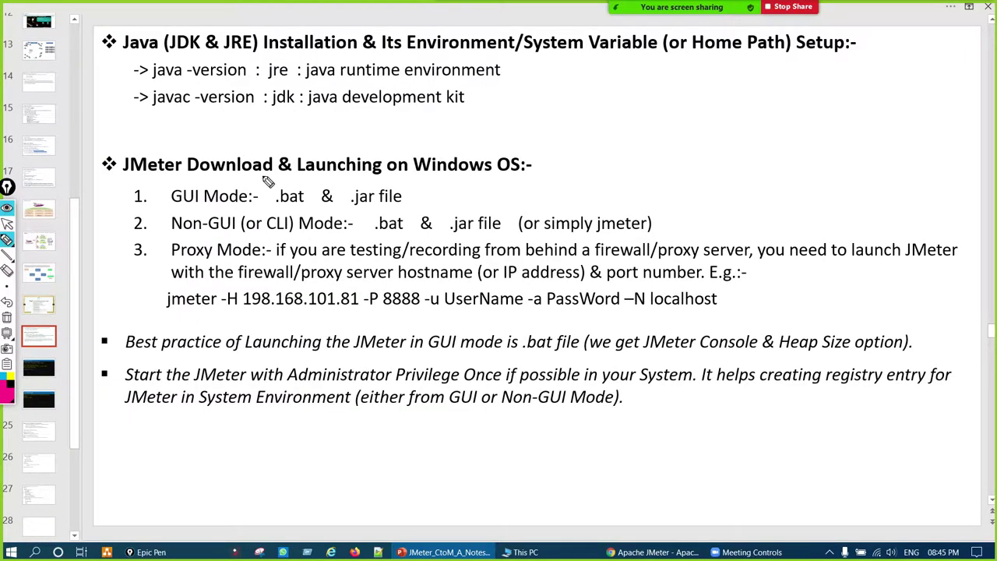
{"action": "mouse_move", "coordinate": [249, 39]}
{"action": "left_mouse_down"}
{"action": "mouse_move", "coordinate": [233, 34]}
{"action": "mouse_move", "coordinate": [248, 123]}
{"action": "mouse_move", "coordinate": [310, 85]}
{"action": "left_mouse_up"}
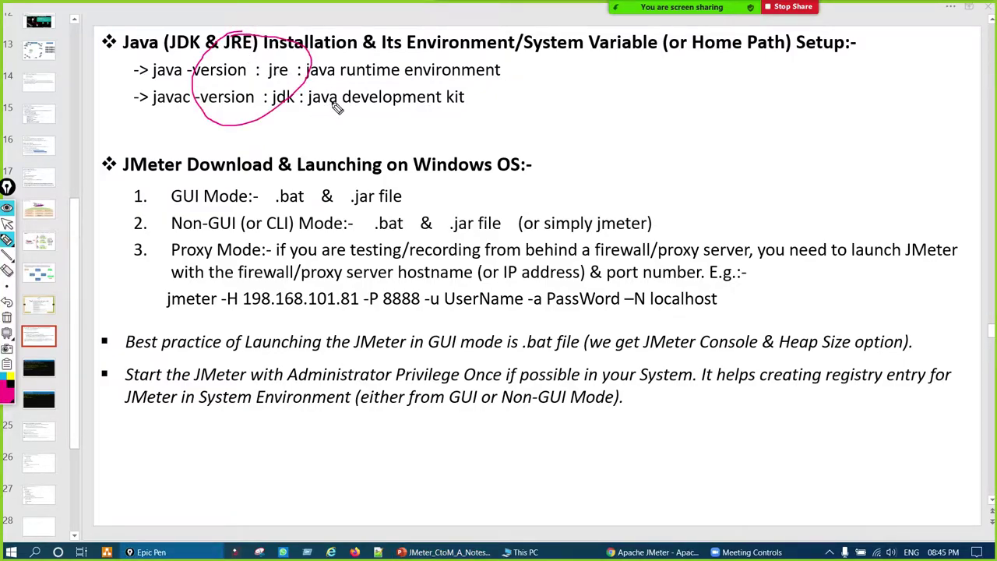
{"action": "mouse_move", "coordinate": [632, 31]}
{"action": "left_mouse_down"}
{"action": "mouse_move", "coordinate": [577, 70]}
{"action": "mouse_move", "coordinate": [658, 36]}
{"action": "mouse_move", "coordinate": [647, 29]}
{"action": "left_mouse_up"}
{"action": "key", "text": "ctrl+shift+d"}
{"action": "left_click_drag", "start_coordinate": [113, 173], "coordinate": [198, 122]}
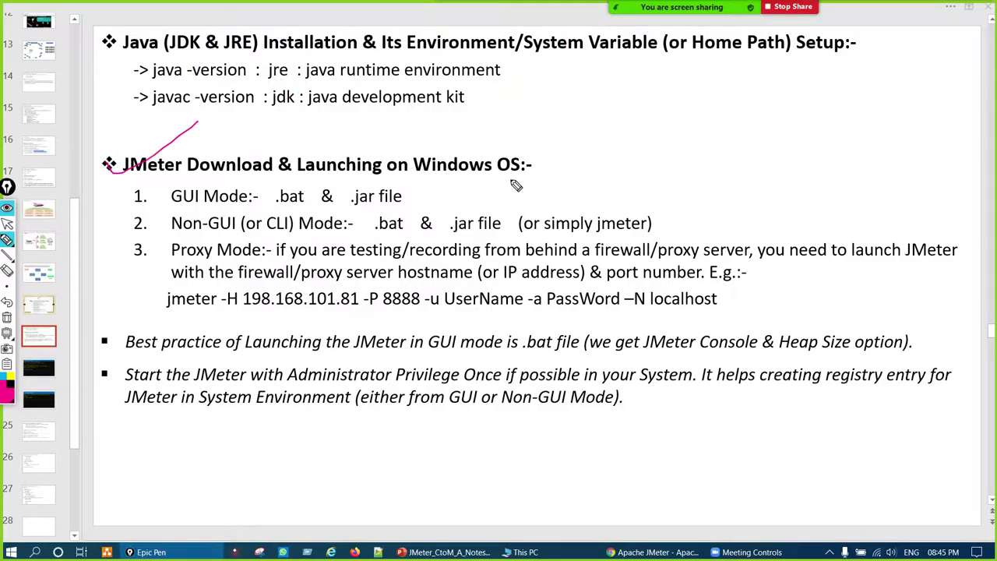
{"action": "key", "text": "ctrl+shift+d"}
{"action": "key", "text": "ctrl+shift+f1"}
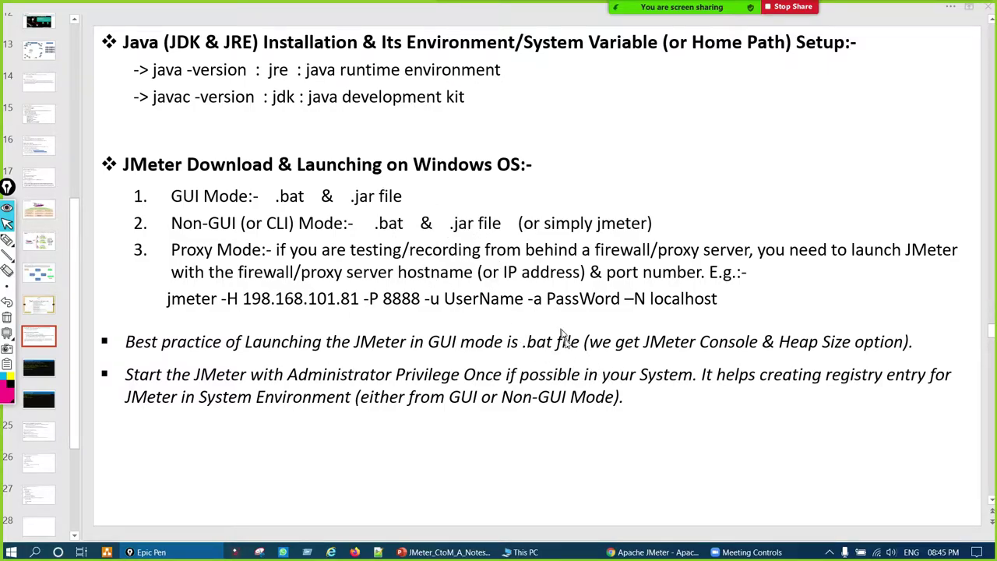
- Tick the java -version and javac -version lines in pen, then erase the ticks
{"action": "key", "text": "ctrl+shift+f2"}
{"action": "left_click_drag", "start_coordinate": [142, 71], "coordinate": [187, 58]}
{"action": "left_click_drag", "start_coordinate": [150, 108], "coordinate": [201, 87]}
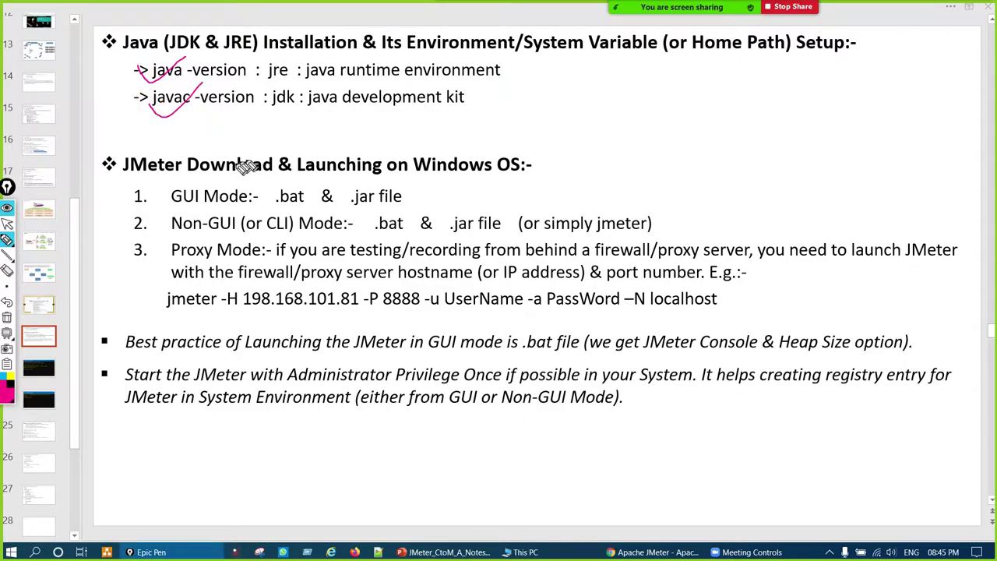
{"action": "key", "text": "ctrl+shift+d"}
{"action": "key", "text": "ctrl+shift+f1"}
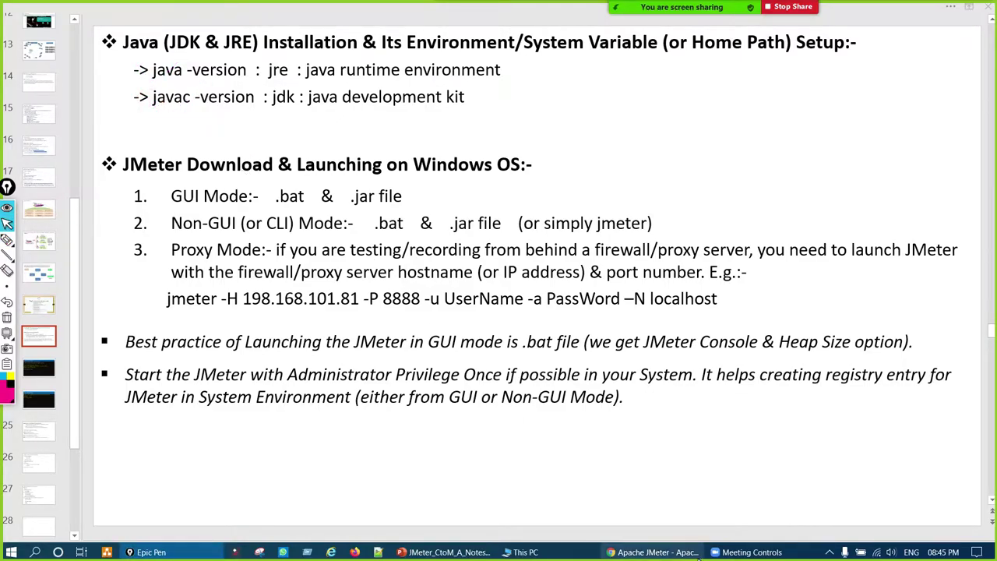
- Switch to Chrome and change the Google search from the JMeter website to "jmeter download"
{"action": "left_click", "coordinate": [699, 552]}
{"action": "left_click", "coordinate": [125, 12]}
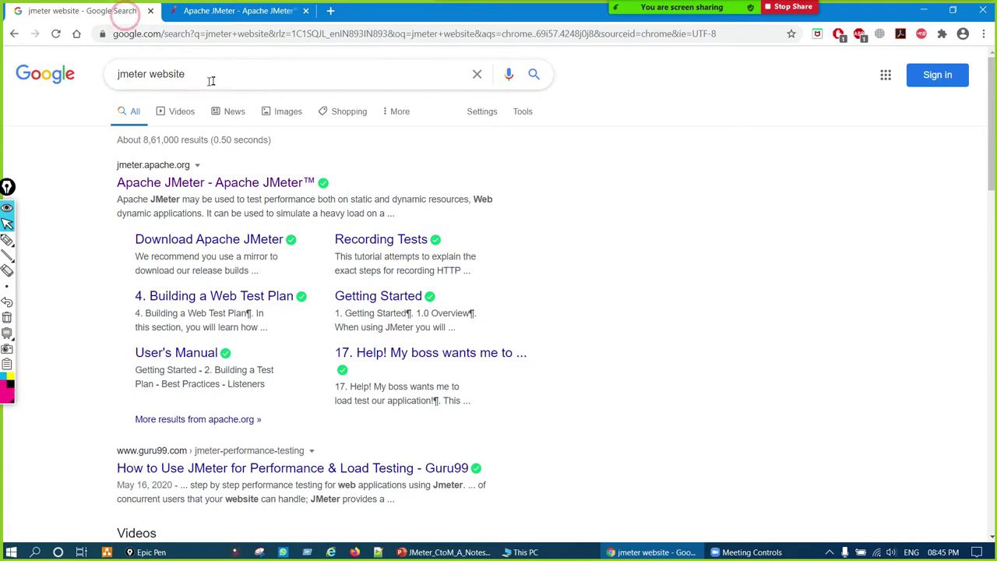
{"action": "double_click", "coordinate": [152, 74]}
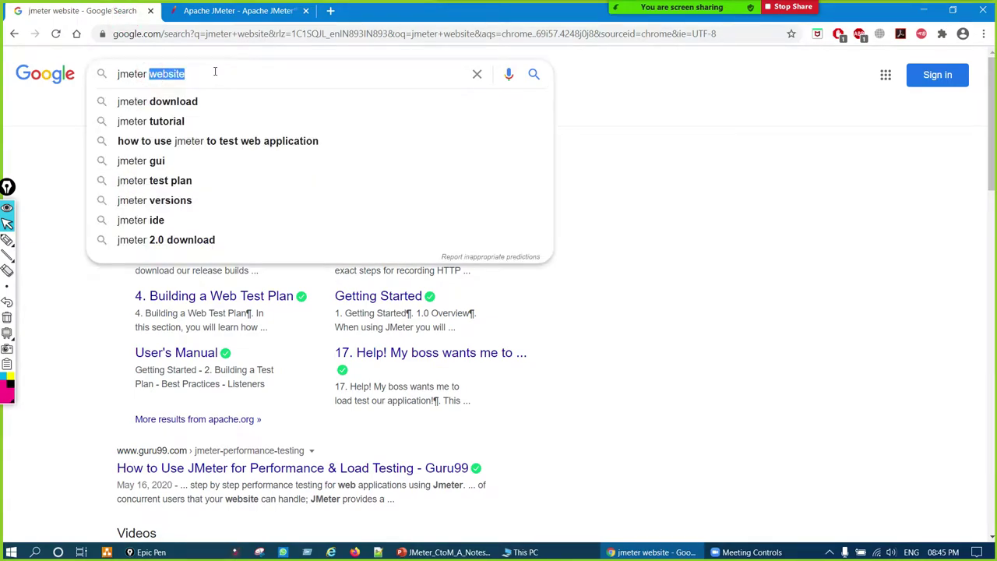
{"action": "type", "text": "downlaod"}
{"action": "key", "text": "Down"}
{"action": "key", "text": "Return"}
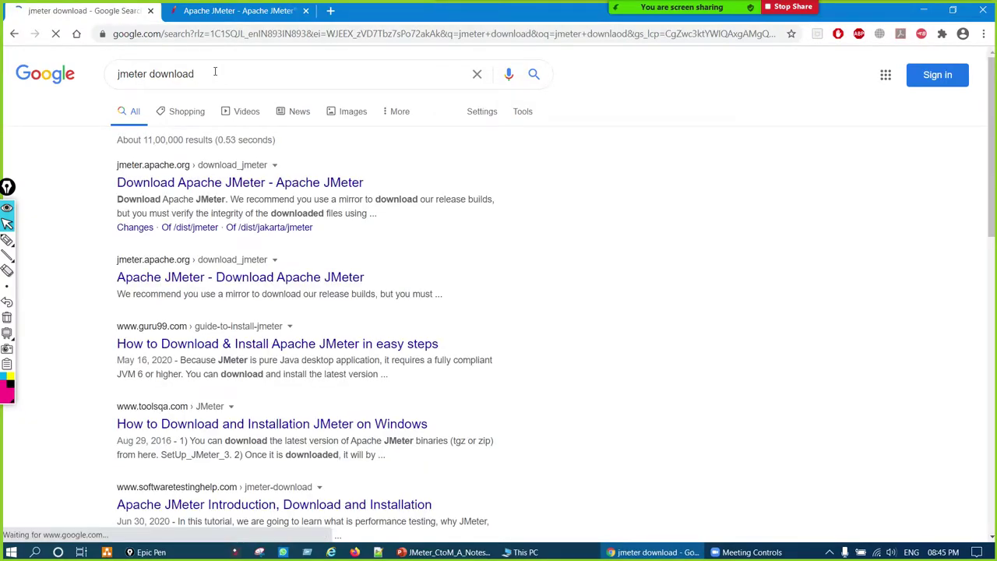
- Open the Download Apache JMeter result from jmeter.apache.org in a new tab and view that page
{"action": "middle_click", "coordinate": [218, 181]}
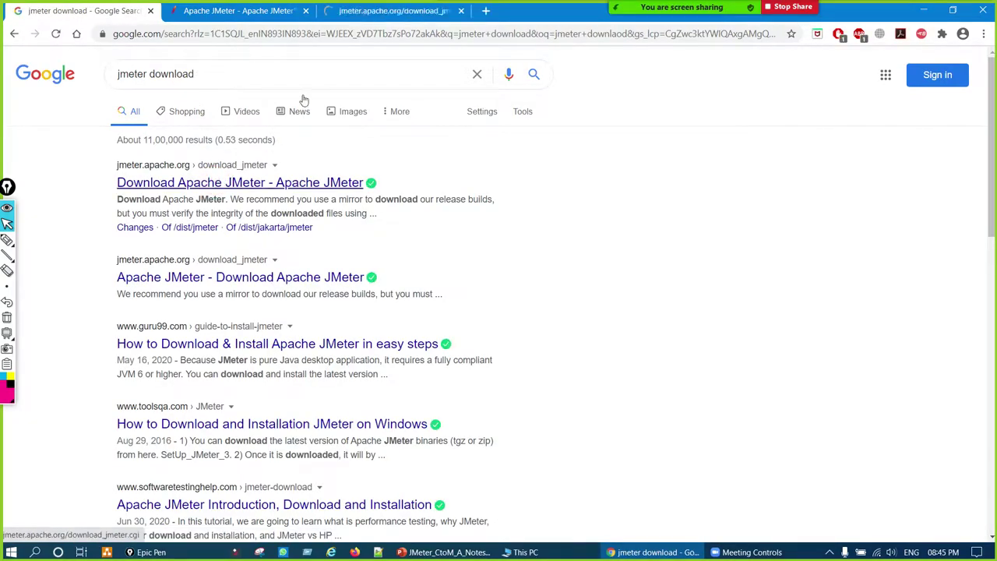
{"action": "left_click", "coordinate": [396, 13]}
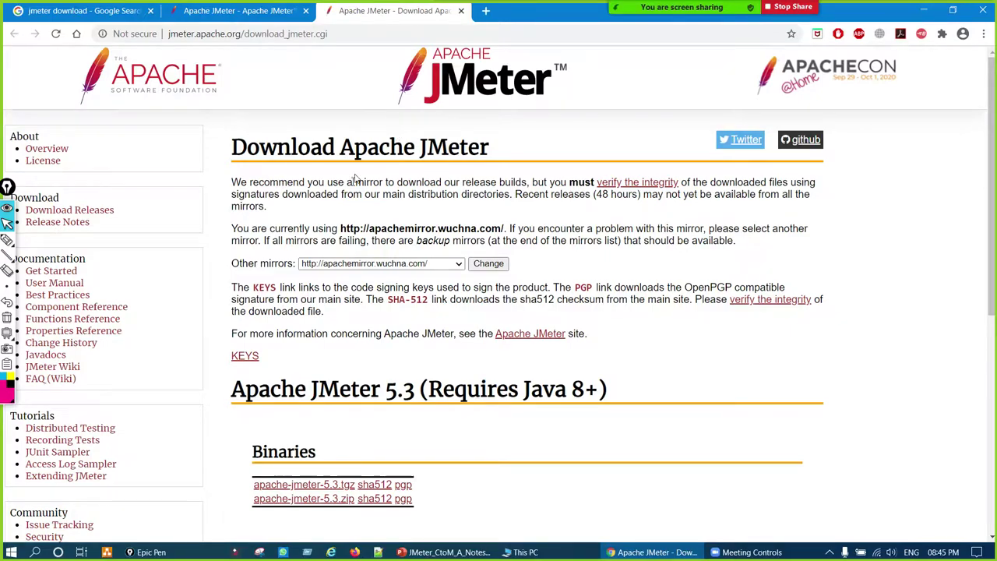
{"action": "scroll", "coordinate": [355, 183], "scroll_direction": "down", "scroll_amount": 3}
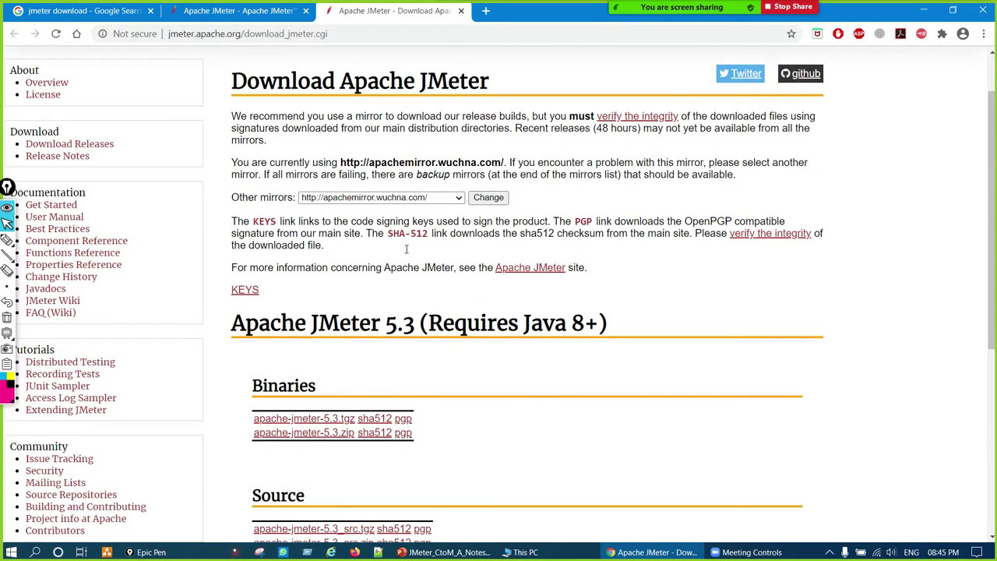
- Circle the JMeter 5.3 Binaries list, circle and cross out the Source list with an arrow toward it, and clear the ink
{"action": "scroll", "coordinate": [421, 257], "scroll_direction": "down", "scroll_amount": 2}
{"action": "key", "text": "ctrl+shift+2"}
{"action": "mouse_move", "coordinate": [411, 187]}
{"action": "left_mouse_down"}
{"action": "mouse_move", "coordinate": [397, 207]}
{"action": "mouse_move", "coordinate": [419, 198]}
{"action": "mouse_move", "coordinate": [416, 182]}
{"action": "left_mouse_up"}
{"action": "key", "text": "ctrl+shift+z"}
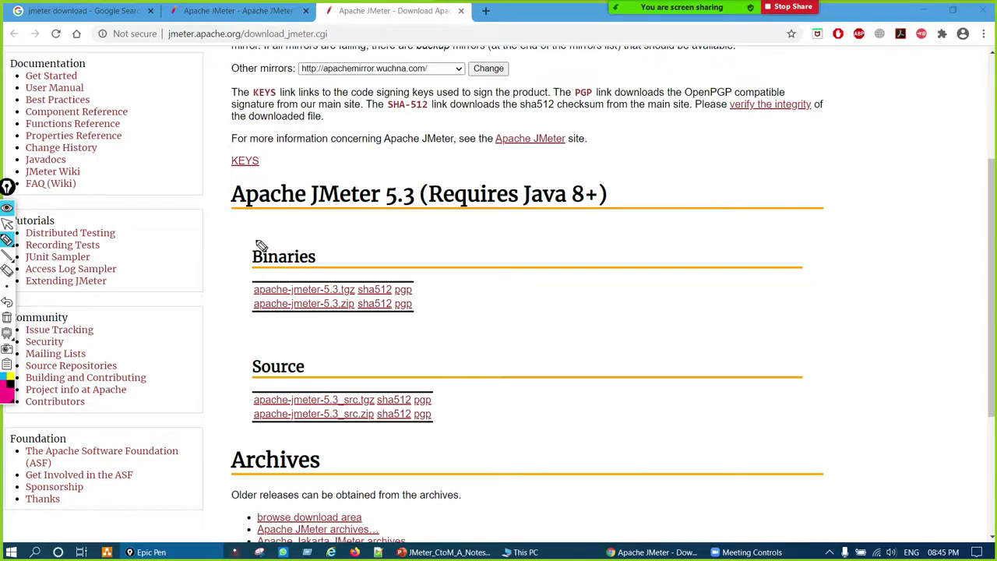
{"action": "mouse_move", "coordinate": [265, 228]}
{"action": "left_mouse_down"}
{"action": "mouse_move", "coordinate": [242, 235]}
{"action": "mouse_move", "coordinate": [351, 237]}
{"action": "mouse_move", "coordinate": [265, 226]}
{"action": "left_mouse_up"}
{"action": "left_click", "coordinate": [283, 348]}
{"action": "mouse_move", "coordinate": [219, 382]}
{"action": "left_mouse_down"}
{"action": "mouse_move", "coordinate": [376, 409]}
{"action": "mouse_move", "coordinate": [264, 349]}
{"action": "mouse_move", "coordinate": [412, 472]}
{"action": "left_mouse_up"}
{"action": "left_click_drag", "start_coordinate": [396, 357], "coordinate": [234, 496]}
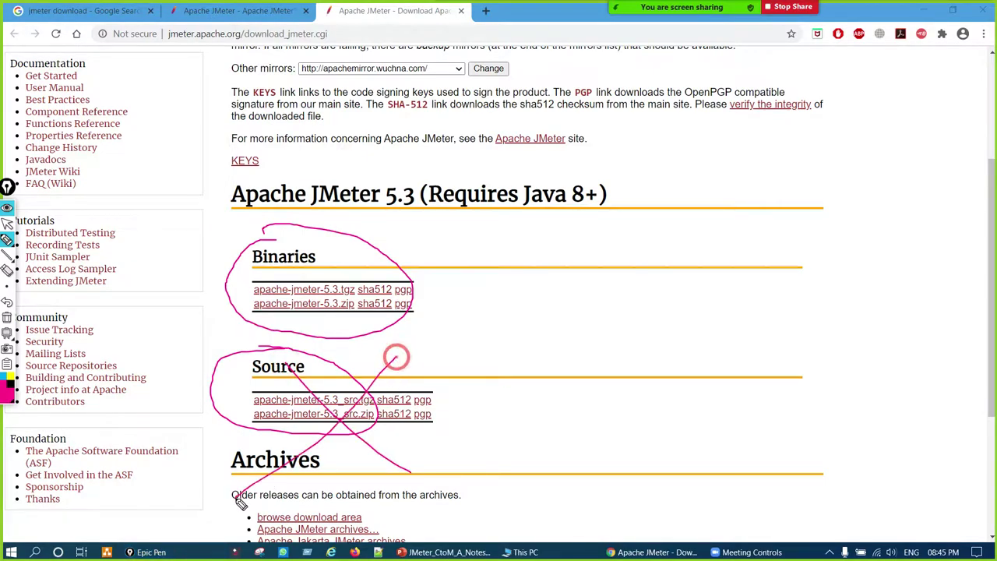
{"action": "mouse_move", "coordinate": [478, 396]}
{"action": "left_mouse_down"}
{"action": "mouse_move", "coordinate": [644, 364]}
{"action": "mouse_move", "coordinate": [494, 412]}
{"action": "left_mouse_up"}
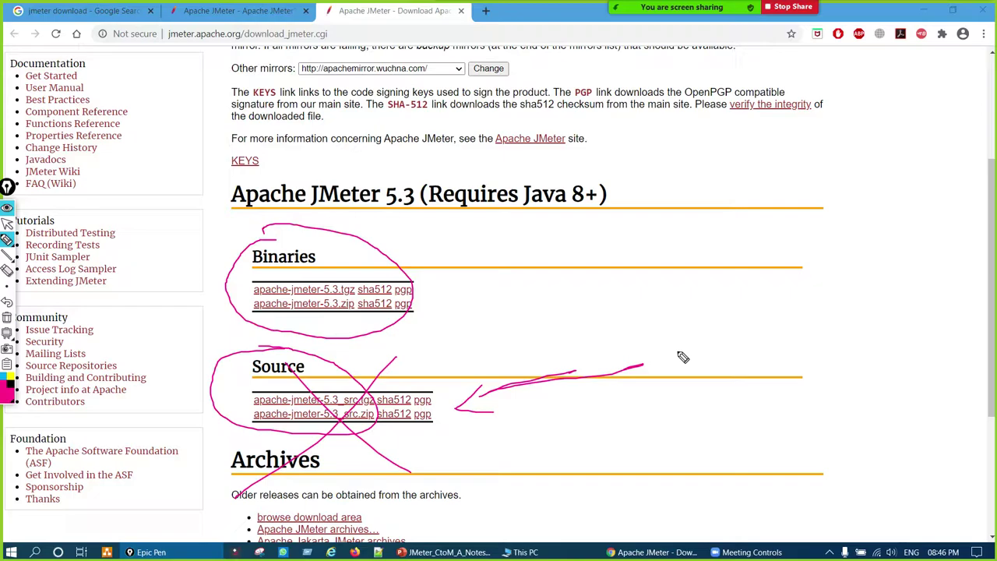
{"action": "key", "text": "ctrl+shift+c"}
- Circle the Source download list again in pen, cross it out and draw an arrow pointing to it
{"action": "mouse_move", "coordinate": [298, 354]}
{"action": "left_mouse_down"}
{"action": "mouse_move", "coordinate": [233, 436]}
{"action": "mouse_move", "coordinate": [375, 364]}
{"action": "mouse_move", "coordinate": [356, 413]}
{"action": "mouse_move", "coordinate": [407, 414]}
{"action": "mouse_move", "coordinate": [392, 414]}
{"action": "left_mouse_up"}
{"action": "left_click_drag", "start_coordinate": [310, 460], "coordinate": [312, 433]}
{"action": "left_click_drag", "start_coordinate": [355, 356], "coordinate": [223, 457]}
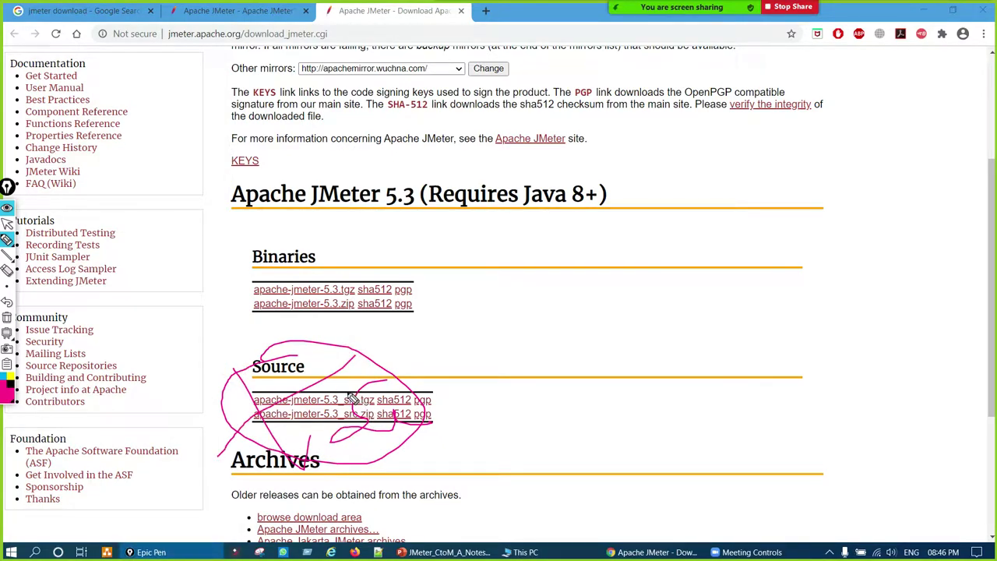
{"action": "left_click_drag", "start_coordinate": [542, 385], "coordinate": [436, 413]}
{"action": "left_click_drag", "start_coordinate": [456, 435], "coordinate": [476, 439]}
{"action": "mouse_move", "coordinate": [371, 390]}
{"action": "left_mouse_down"}
{"action": "mouse_move", "coordinate": [411, 387]}
{"action": "mouse_move", "coordinate": [394, 425]}
{"action": "left_mouse_up"}
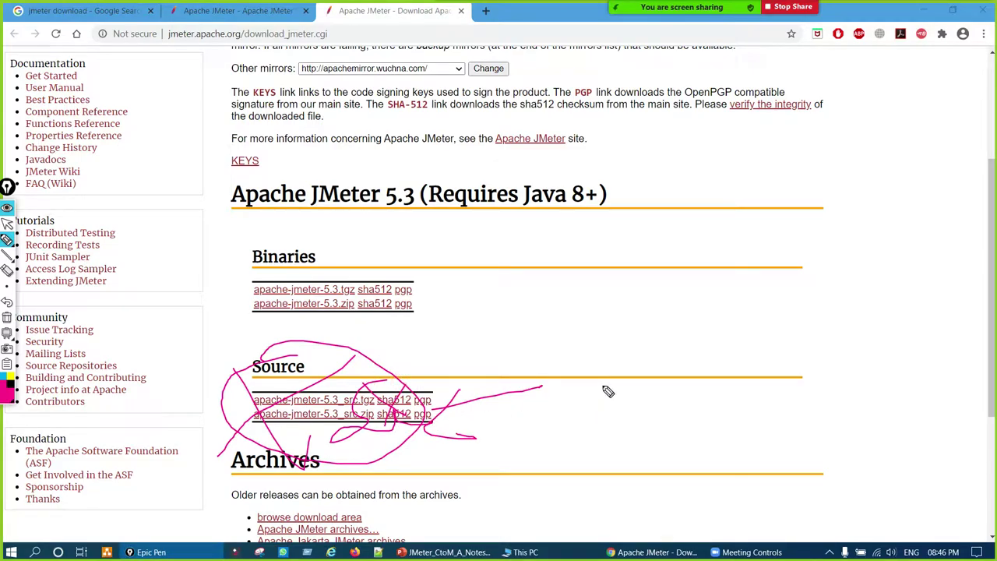
- Handwrite "People who want enhance Jmeter" beside the Source list, then clear all ink from the page
{"action": "mouse_move", "coordinate": [601, 363]}
{"action": "left_mouse_down"}
{"action": "mouse_move", "coordinate": [628, 408]}
{"action": "mouse_move", "coordinate": [683, 392]}
{"action": "mouse_move", "coordinate": [727, 350]}
{"action": "mouse_move", "coordinate": [768, 379]}
{"action": "mouse_move", "coordinate": [840, 321]}
{"action": "left_mouse_up"}
{"action": "left_click_drag", "start_coordinate": [666, 445], "coordinate": [786, 413]}
{"action": "left_click_drag", "start_coordinate": [736, 433], "coordinate": [793, 412]}
{"action": "mouse_move", "coordinate": [860, 423]}
{"action": "left_mouse_down"}
{"action": "mouse_move", "coordinate": [902, 409]}
{"action": "mouse_move", "coordinate": [917, 375]}
{"action": "mouse_move", "coordinate": [978, 382]}
{"action": "left_mouse_up"}
{"action": "mouse_move", "coordinate": [774, 496]}
{"action": "left_mouse_down"}
{"action": "mouse_move", "coordinate": [799, 506]}
{"action": "mouse_move", "coordinate": [810, 479]}
{"action": "left_mouse_up"}
{"action": "mouse_move", "coordinate": [843, 484]}
{"action": "left_mouse_down"}
{"action": "mouse_move", "coordinate": [865, 491]}
{"action": "mouse_move", "coordinate": [896, 480]}
{"action": "mouse_move", "coordinate": [943, 445]}
{"action": "mouse_move", "coordinate": [959, 468]}
{"action": "mouse_move", "coordinate": [920, 495]}
{"action": "left_mouse_up"}
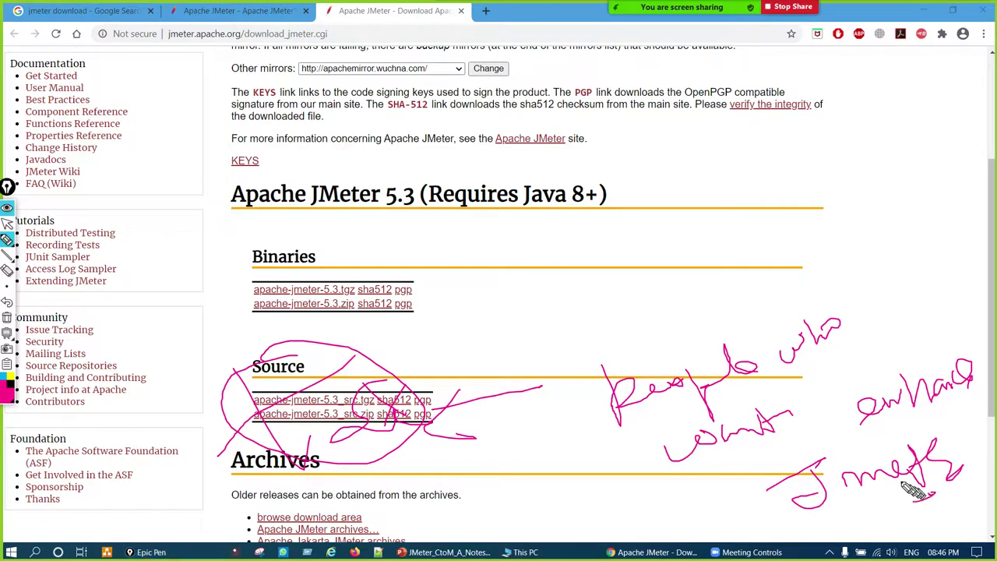
{"action": "key", "text": "ctrl+shift+c"}
- Open the Change History documentation page in a new tab and look through the changes of versions 5.2.1 and 5.2
{"action": "scroll", "coordinate": [246, 258], "scroll_direction": "up", "scroll_amount": 3}
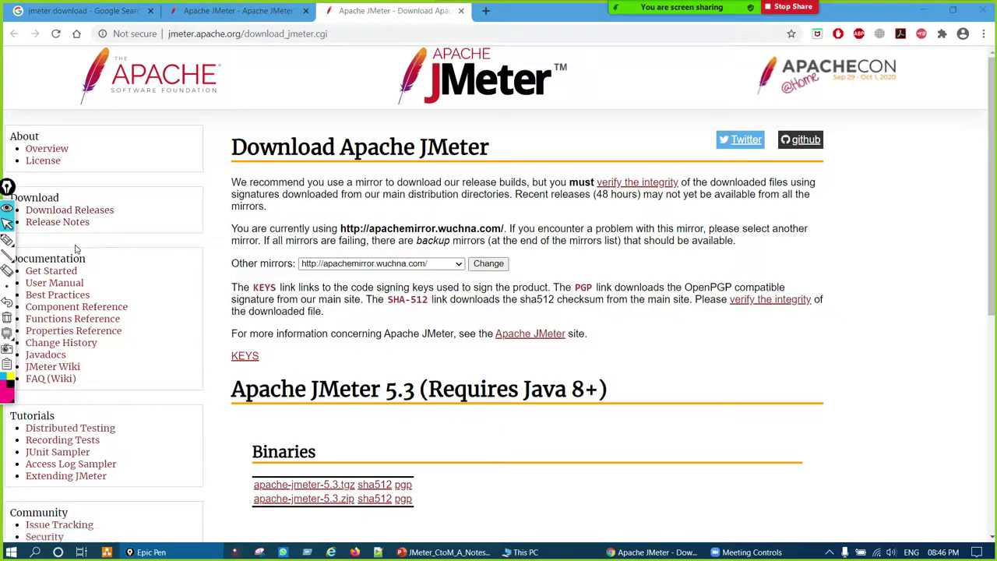
{"action": "left_click", "coordinate": [66, 347]}
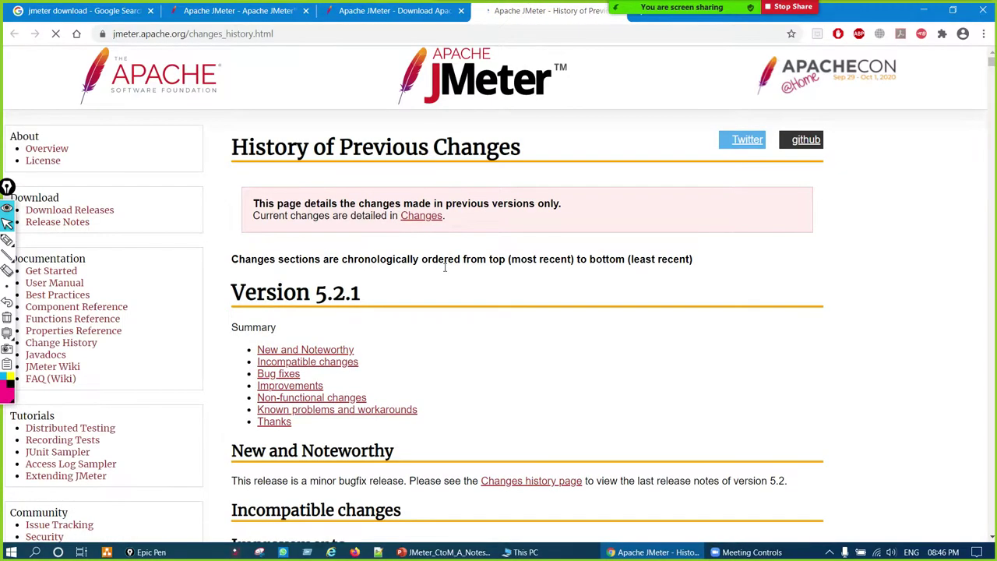
{"action": "scroll", "coordinate": [445, 278], "scroll_direction": "down", "scroll_amount": 20}
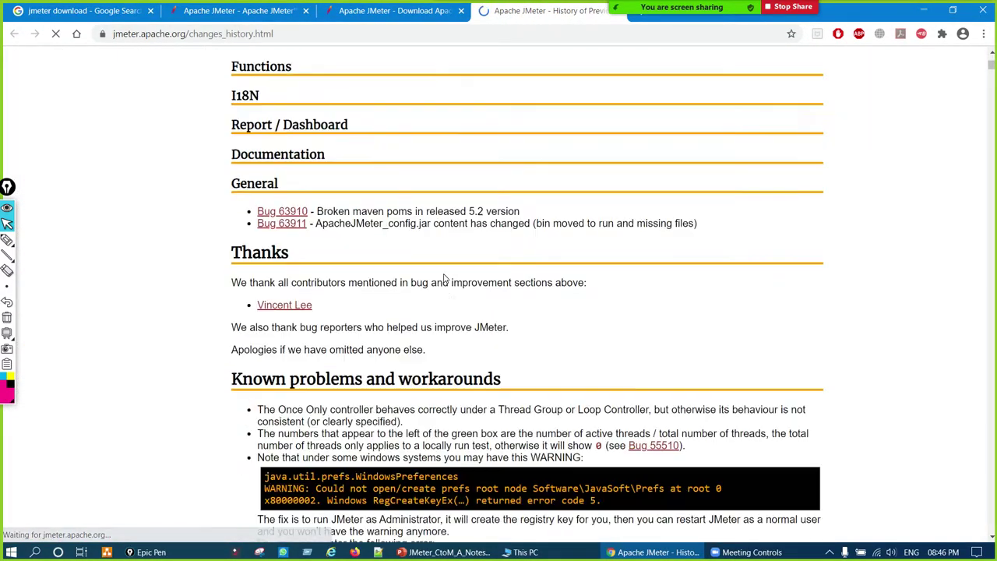
{"action": "scroll", "coordinate": [445, 278], "scroll_direction": "down", "scroll_amount": 8}
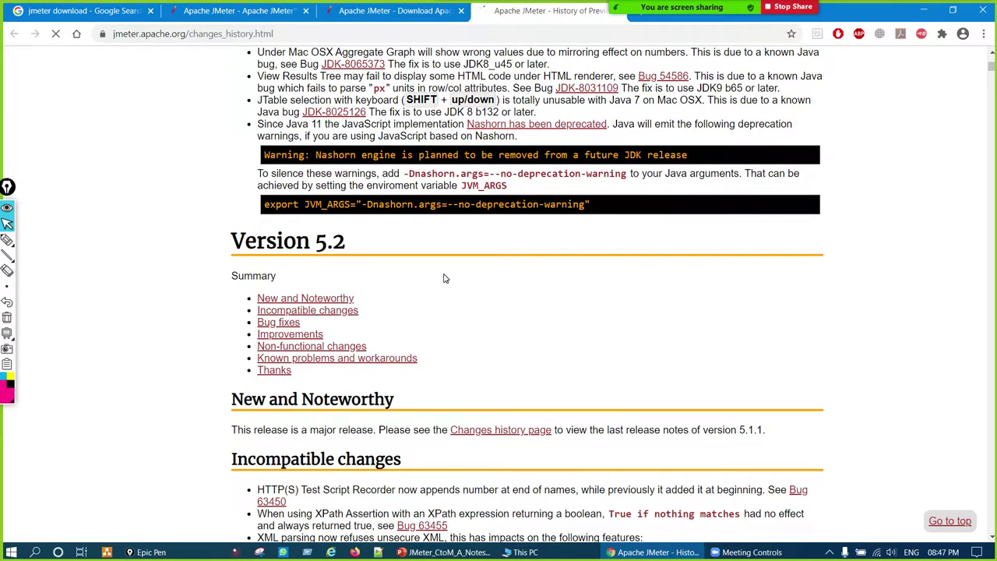
{"action": "scroll", "coordinate": [444, 278], "scroll_direction": "down", "scroll_amount": 2}
{"action": "scroll", "coordinate": [445, 278], "scroll_direction": "down", "scroll_amount": 20}
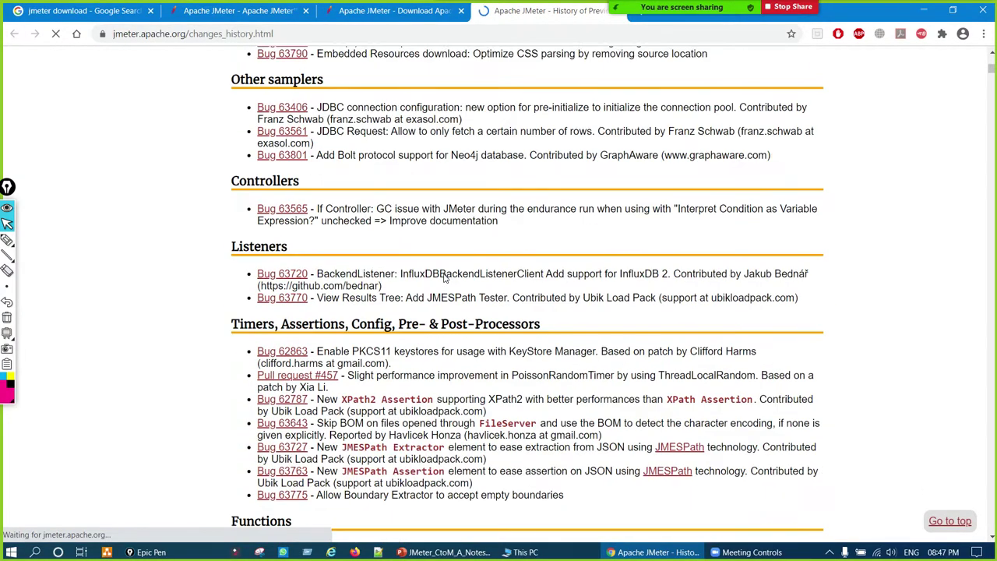
{"action": "scroll", "coordinate": [445, 278], "scroll_direction": "down", "scroll_amount": 9}
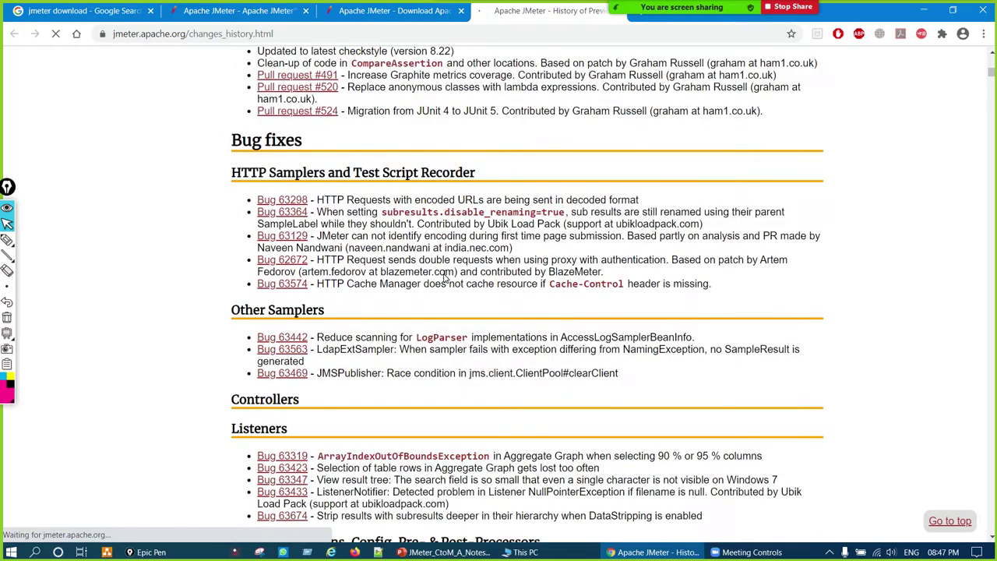
{"action": "scroll", "coordinate": [445, 278], "scroll_direction": "down", "scroll_amount": 2}
- Return to the Version 5.2 heading, circle it in pen, and clear the circle
{"action": "scroll", "coordinate": [445, 278], "scroll_direction": "up", "scroll_amount": 12}
{"action": "scroll", "coordinate": [445, 275], "scroll_direction": "up", "scroll_amount": 20}
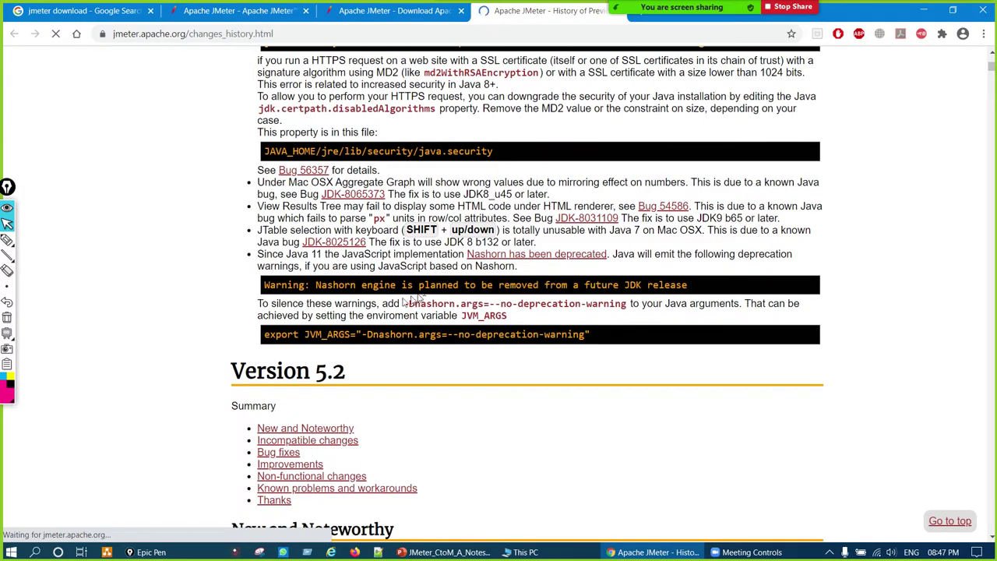
{"action": "key", "text": "ctrl+shift+p"}
{"action": "mouse_move", "coordinate": [263, 382]}
{"action": "left_mouse_down"}
{"action": "mouse_move", "coordinate": [229, 382]}
{"action": "mouse_move", "coordinate": [345, 371]}
{"action": "mouse_move", "coordinate": [272, 368]}
{"action": "left_mouse_up"}
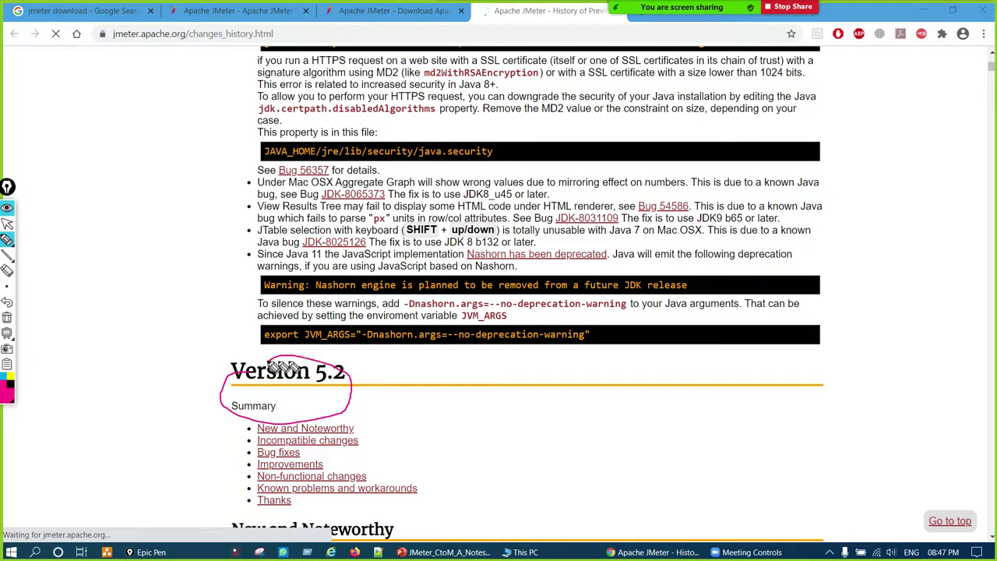
{"action": "key", "text": "ctrl+shift+c"}
{"action": "key", "text": "ctrl+shift+m"}
- Bracket the bug entries under HTTP Samplers and Other samplers in Version 5.2's improvements, then clear the bracket
{"action": "scroll", "coordinate": [448, 399], "scroll_direction": "down", "scroll_amount": 1}
{"action": "scroll", "coordinate": [448, 400], "scroll_direction": "down", "scroll_amount": 9}
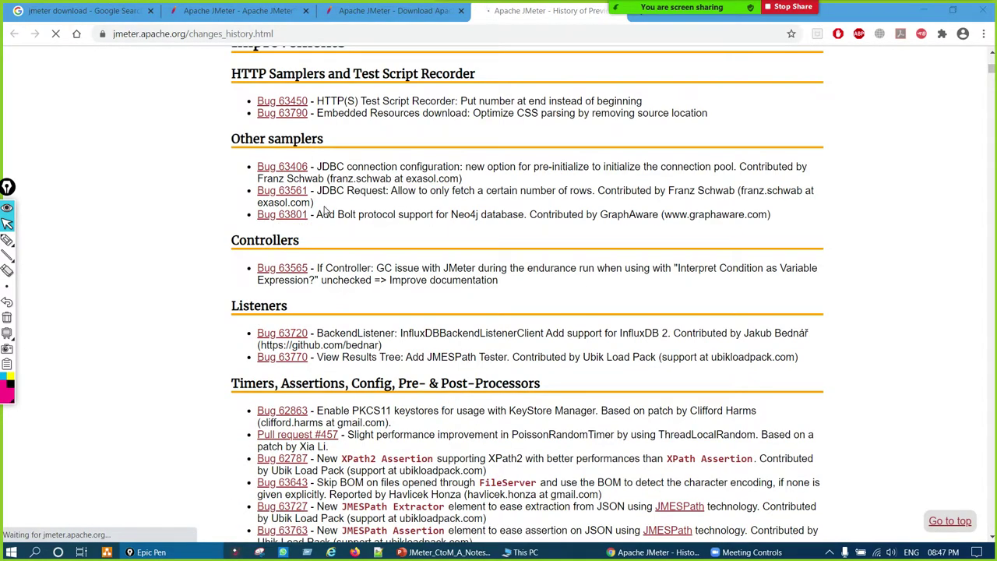
{"action": "key", "text": "ctrl+shift+p"}
{"action": "mouse_move", "coordinate": [252, 99]}
{"action": "left_mouse_down"}
{"action": "mouse_move", "coordinate": [232, 111]}
{"action": "mouse_move", "coordinate": [230, 160]}
{"action": "mouse_move", "coordinate": [246, 219]}
{"action": "left_mouse_up"}
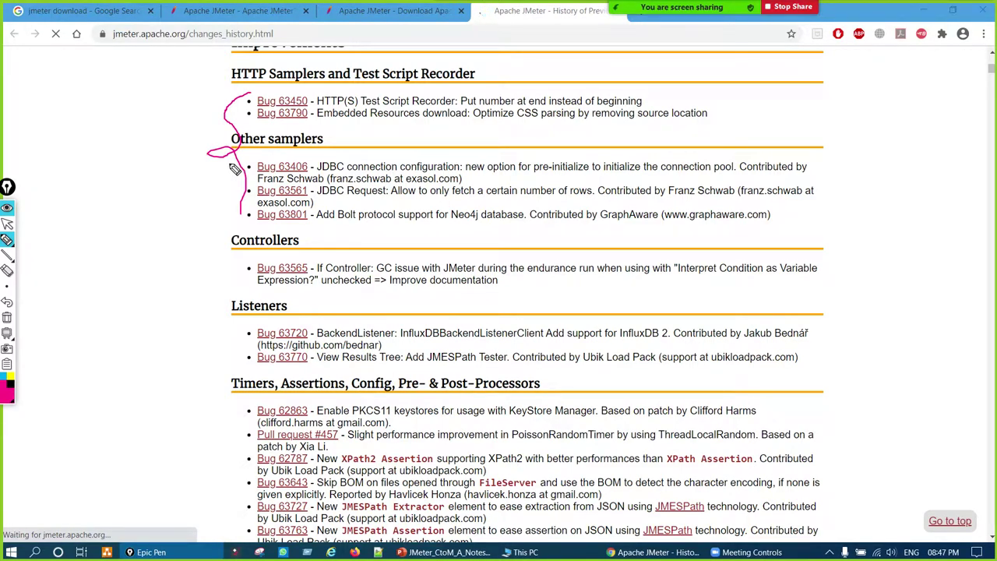
{"action": "key", "text": "ctrl+F5"}
{"action": "key", "text": "ctrl+F1"}
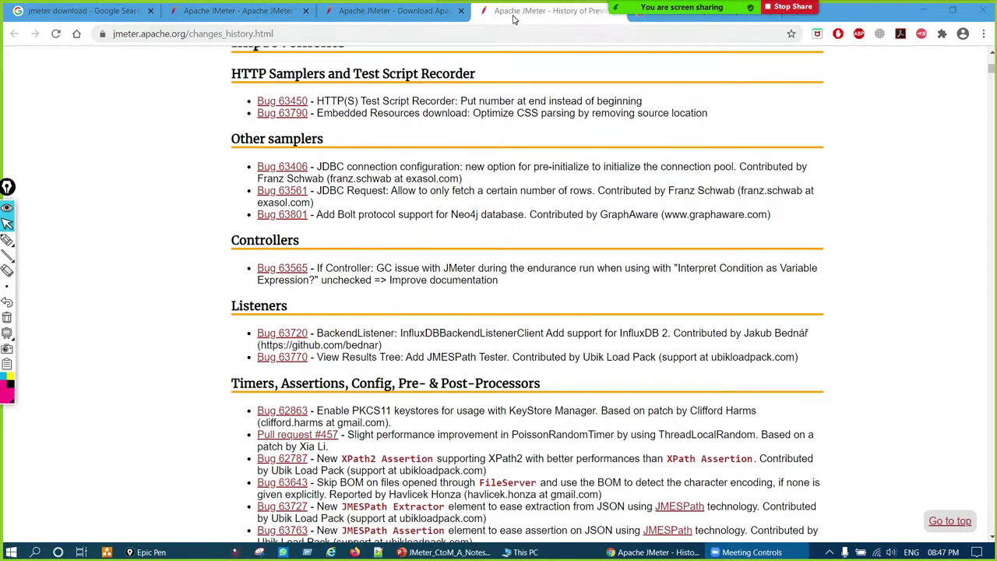
- Close the Apache JMeter home page tab and the Google search tab
{"action": "left_click", "coordinate": [305, 11]}
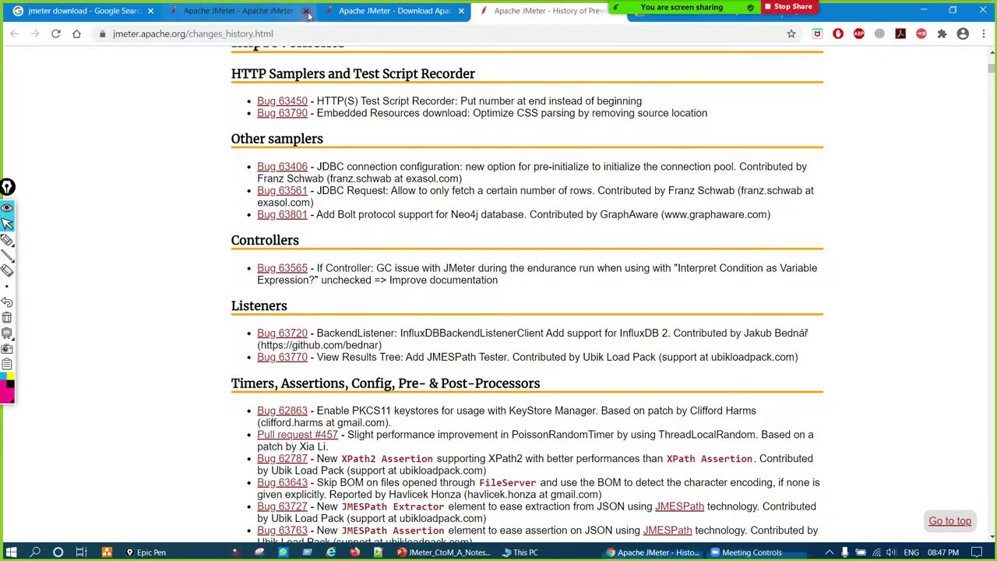
{"action": "left_click", "coordinate": [150, 10]}
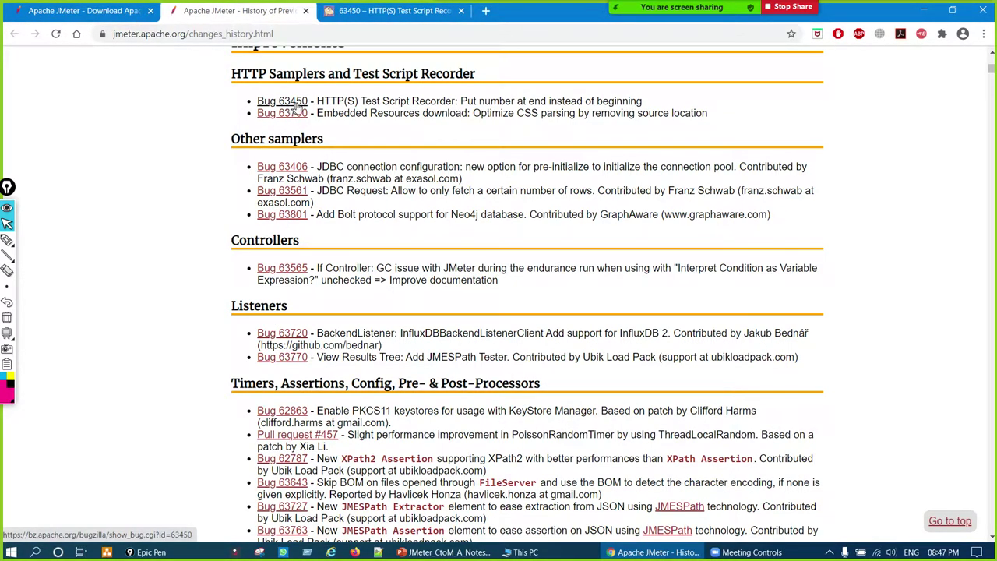
- Open the Bug 63450 report from the change history and read its description and comment
{"action": "left_click", "coordinate": [306, 105]}
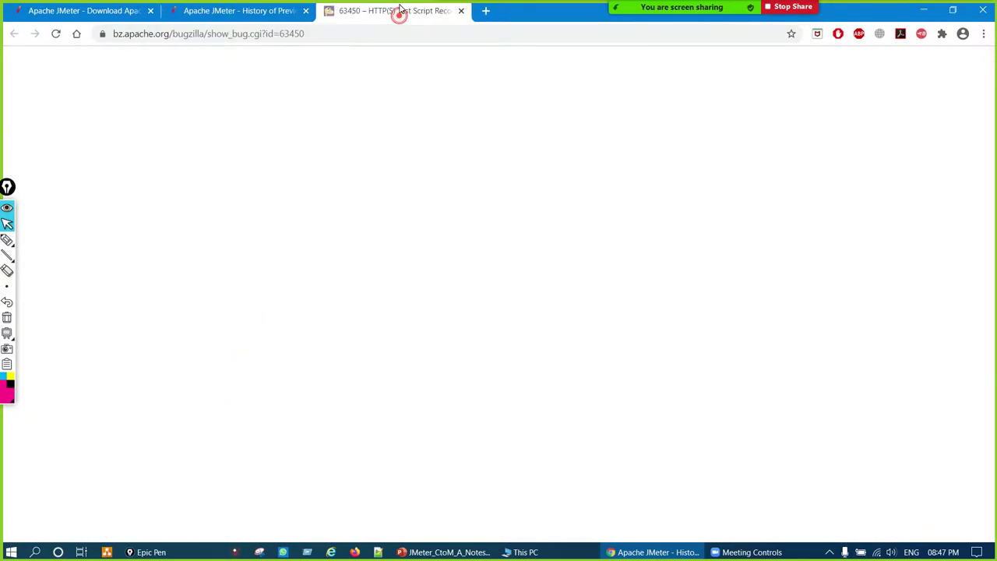
{"action": "scroll", "coordinate": [311, 204], "scroll_direction": "down", "scroll_amount": 1}
{"action": "scroll", "coordinate": [218, 265], "scroll_direction": "down", "scroll_amount": 3}
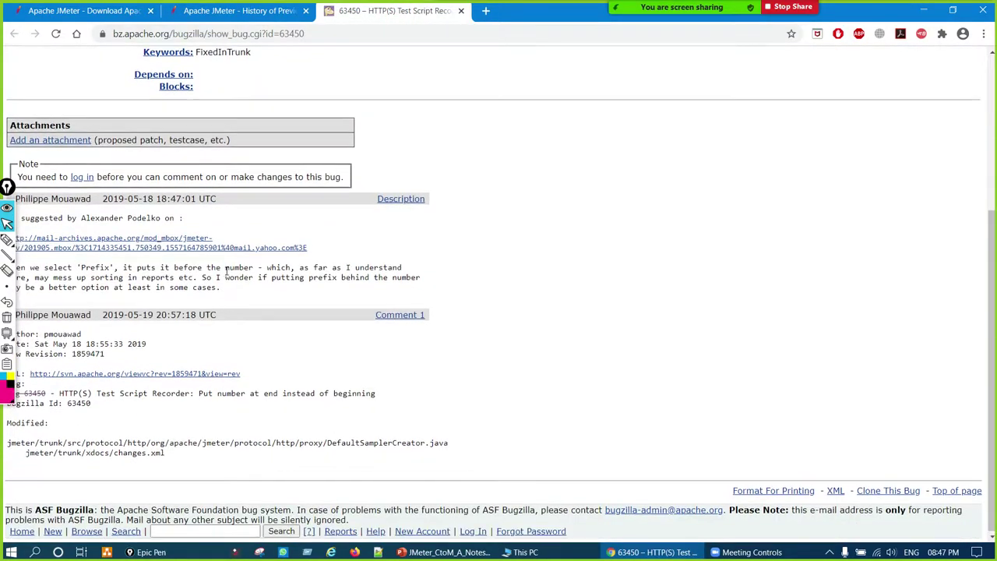
- Review the Bug 63450 report's description, circle its Comment 1 area in pen, and clear the circle
{"action": "scroll", "coordinate": [164, 91], "scroll_direction": "up", "scroll_amount": 4}
{"action": "scroll", "coordinate": [323, 272], "scroll_direction": "down", "scroll_amount": 3}
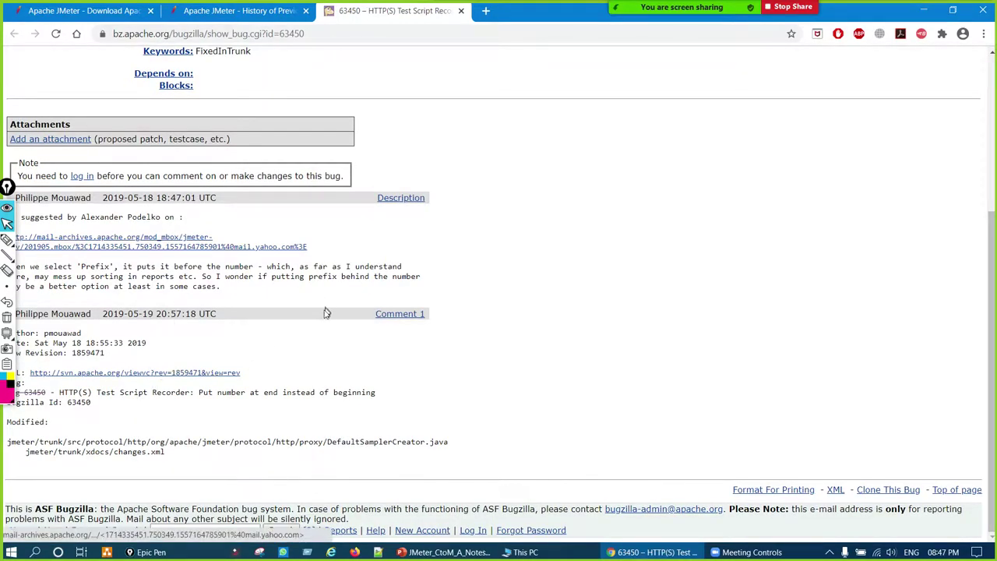
{"action": "key", "text": "ctrl+shift+p"}
{"action": "left_click_drag", "start_coordinate": [262, 254], "coordinate": [285, 284]}
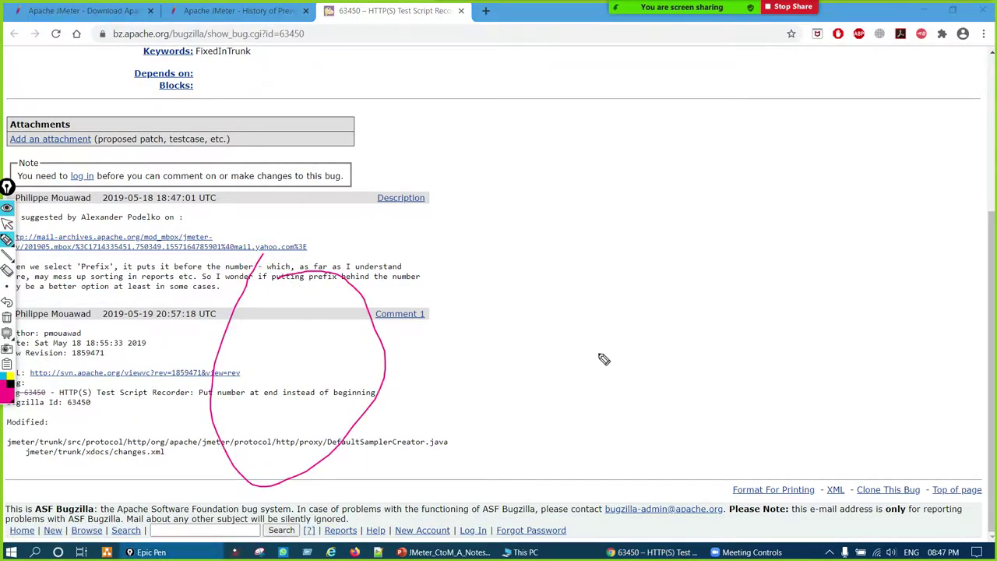
{"action": "key", "text": "ctrl+shift+c"}
{"action": "key", "text": "ctrl+shift+p"}
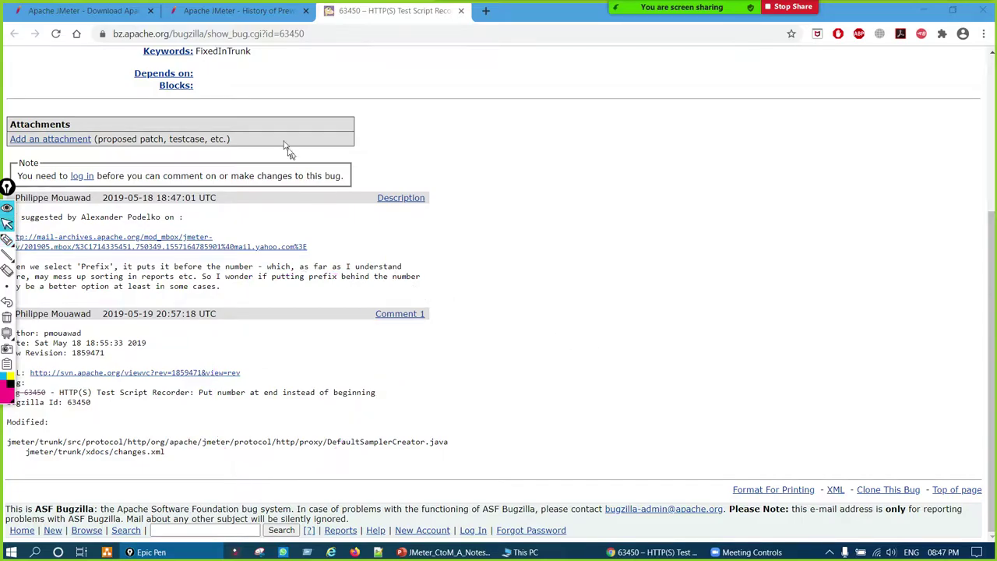
- Return to the change history's Thanks section, mark its heading and first contributor entry in pen, and clear the marks
{"action": "left_click", "coordinate": [237, 11]}
{"action": "scroll", "coordinate": [432, 343], "scroll_direction": "down", "scroll_amount": 5}
{"action": "scroll", "coordinate": [433, 343], "scroll_direction": "down", "scroll_amount": 13}
{"action": "scroll", "coordinate": [432, 343], "scroll_direction": "down", "scroll_amount": 12}
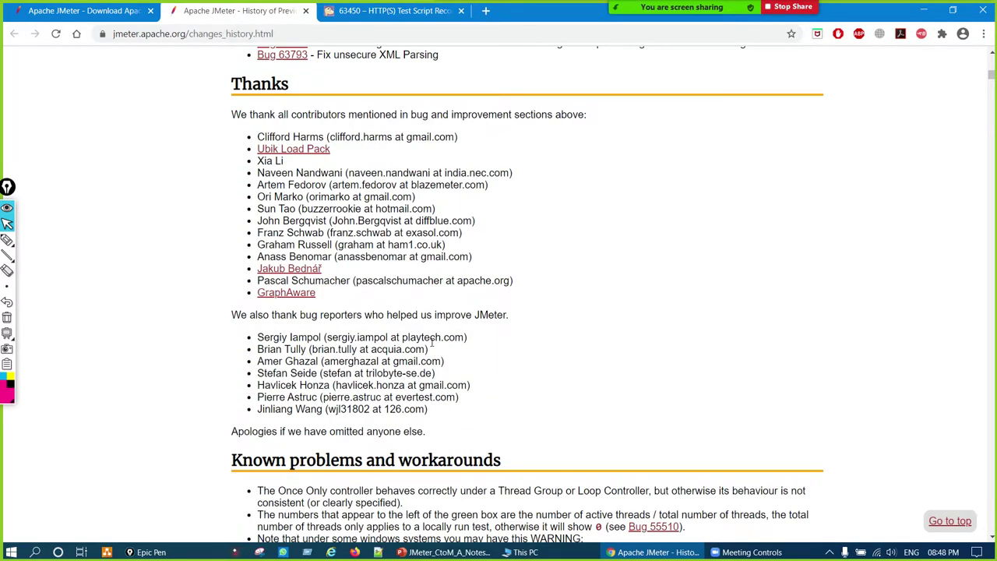
{"action": "scroll", "coordinate": [444, 351], "scroll_direction": "up", "scroll_amount": 1}
{"action": "scroll", "coordinate": [549, 397], "scroll_direction": "down", "scroll_amount": 1}
{"action": "key", "text": "ctrl+shift+p"}
{"action": "mouse_move", "coordinate": [242, 74]}
{"action": "left_mouse_down"}
{"action": "mouse_move", "coordinate": [302, 80]}
{"action": "mouse_move", "coordinate": [265, 71]}
{"action": "left_mouse_up"}
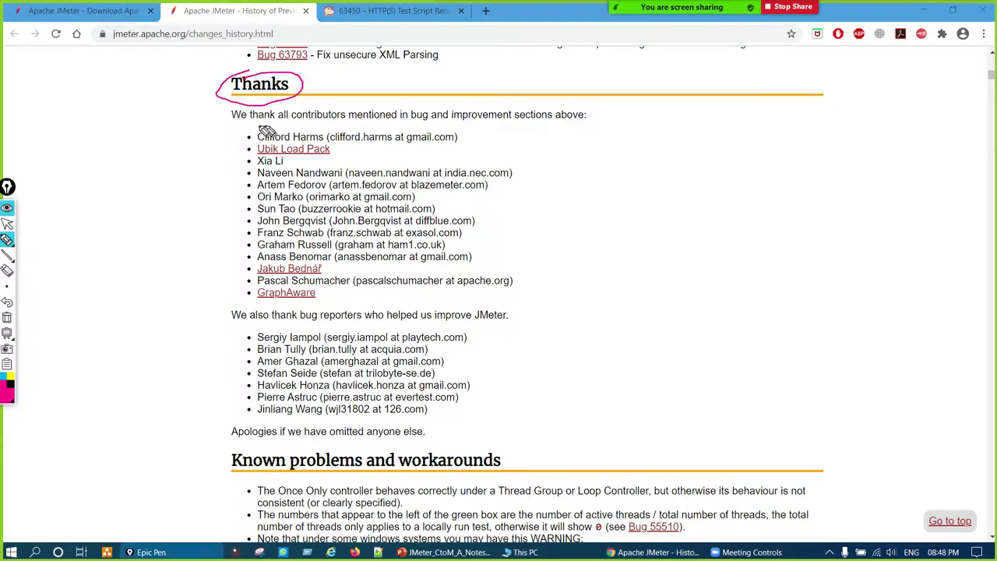
{"action": "left_click_drag", "start_coordinate": [267, 125], "coordinate": [431, 133]}
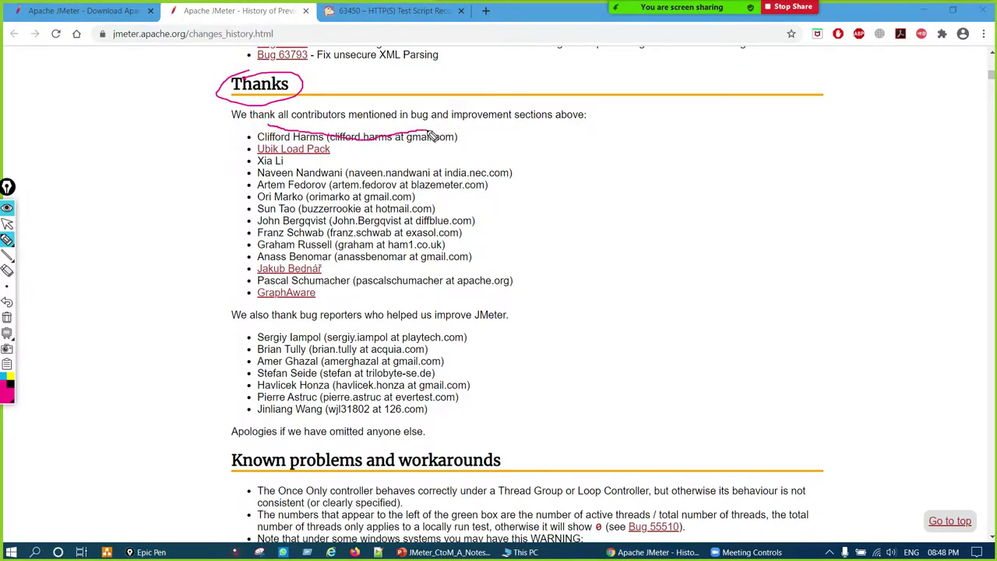
{"action": "key", "text": "ctrl+shift+c"}
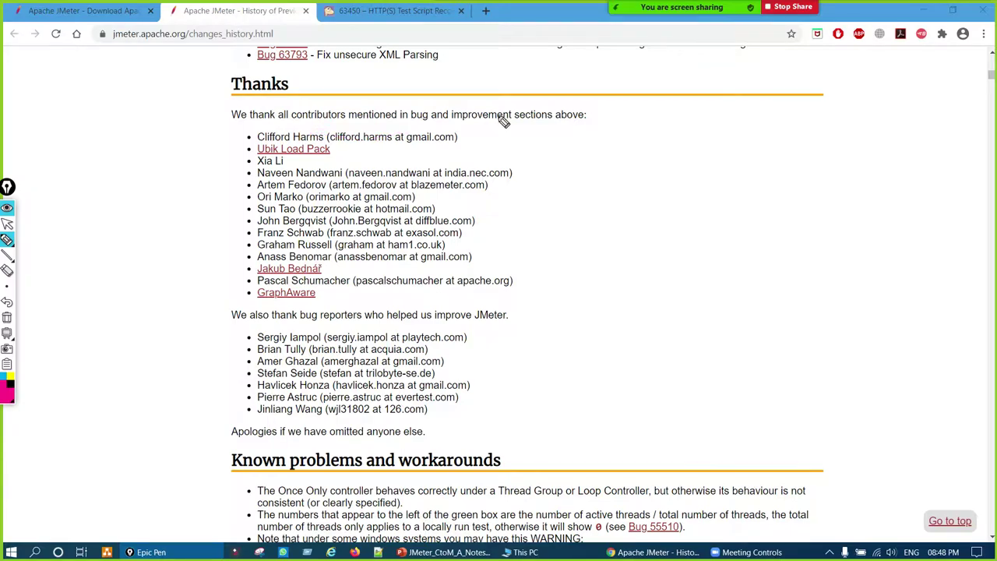
- Bracket the contributors list in pen, mark the India-based contributor's entry, and remove the marks
{"action": "left_click_drag", "start_coordinate": [230, 228], "coordinate": [243, 294]}
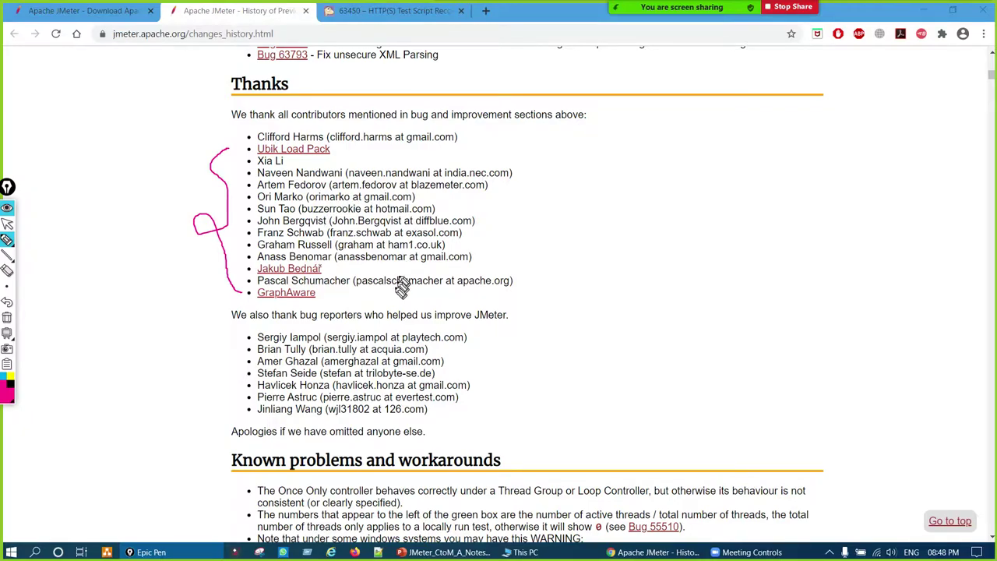
{"action": "mouse_move", "coordinate": [304, 172]}
{"action": "left_mouse_down"}
{"action": "mouse_move", "coordinate": [294, 169]}
{"action": "mouse_move", "coordinate": [440, 162]}
{"action": "left_mouse_up"}
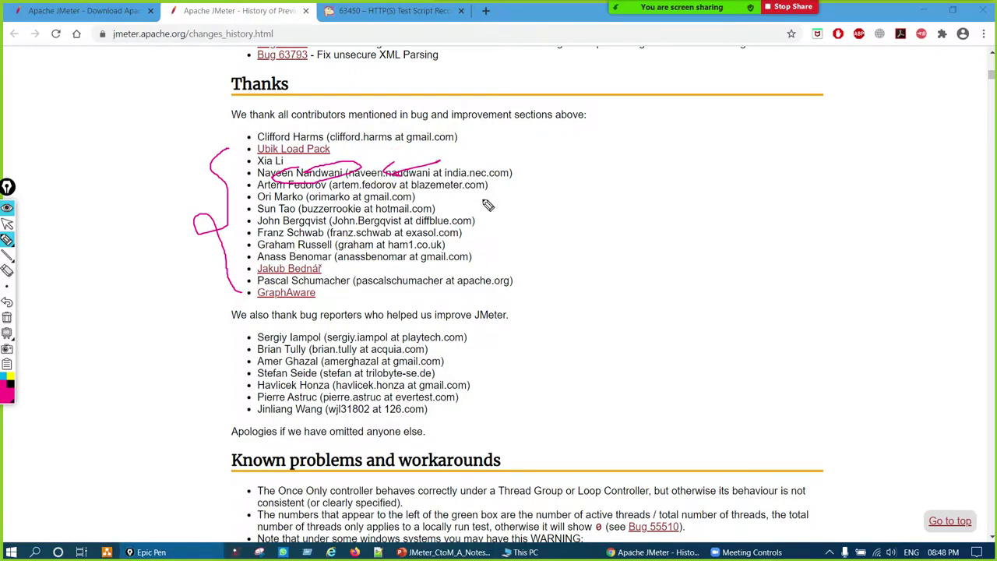
{"action": "key", "text": "ctrl+shift+z"}
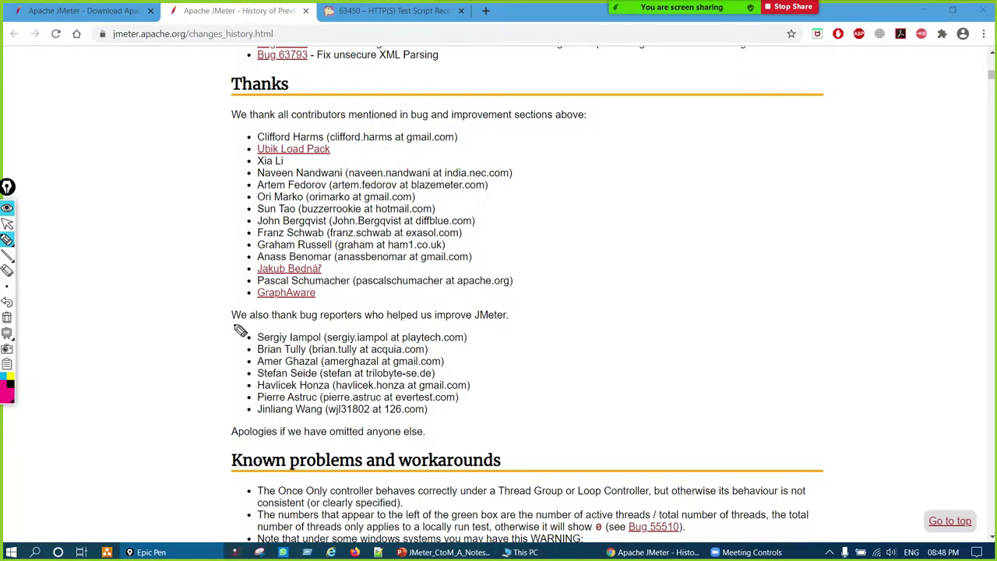
- Bracket the bug reporters list, mark the sentence thanking them for helping improve JMeter, and clear the marks
{"action": "mouse_move", "coordinate": [248, 331]}
{"action": "left_mouse_down"}
{"action": "mouse_move", "coordinate": [227, 376]}
{"action": "mouse_move", "coordinate": [241, 419]}
{"action": "left_mouse_up"}
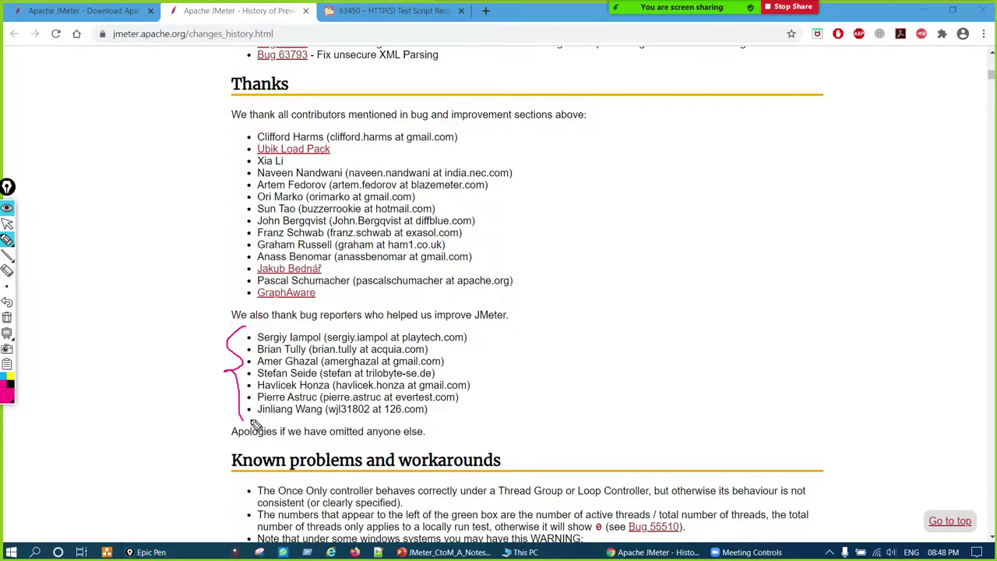
{"action": "left_click_drag", "start_coordinate": [343, 320], "coordinate": [475, 307]}
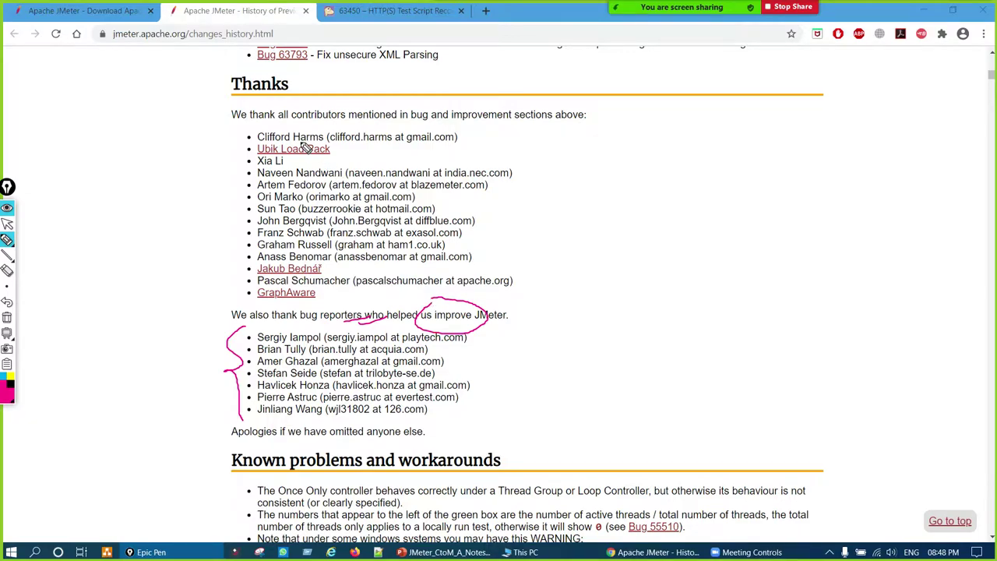
{"action": "mouse_move", "coordinate": [501, 332]}
{"action": "left_mouse_down"}
{"action": "mouse_move", "coordinate": [557, 318]}
{"action": "mouse_move", "coordinate": [492, 318]}
{"action": "mouse_move", "coordinate": [511, 347]}
{"action": "left_mouse_up"}
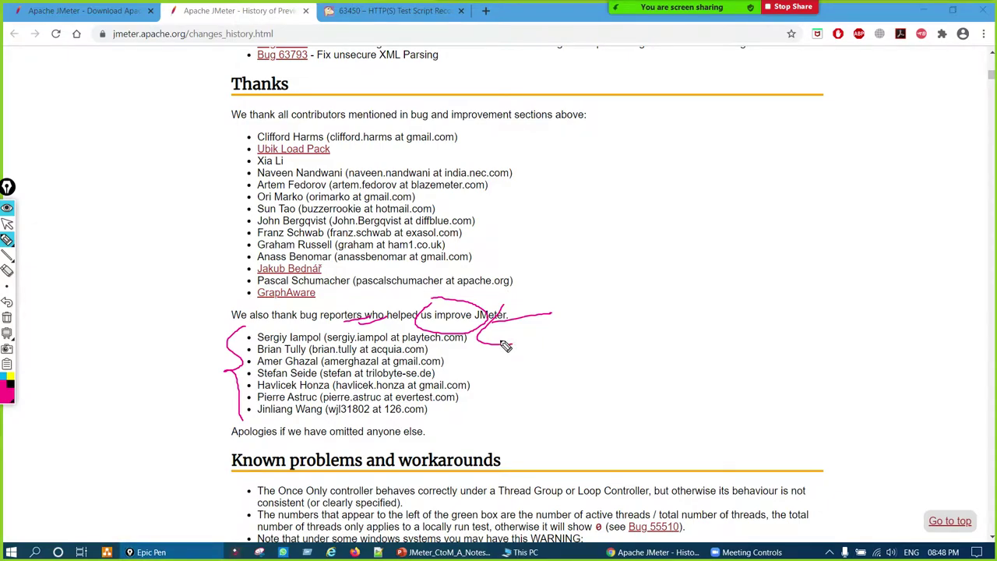
{"action": "key", "text": "ctrl+shift+c"}
{"action": "key", "text": "ctrl+F1"}
- Mark the Known problems and workarounds section in pen and clear the mark
{"action": "scroll", "coordinate": [507, 346], "scroll_direction": "down", "scroll_amount": 3}
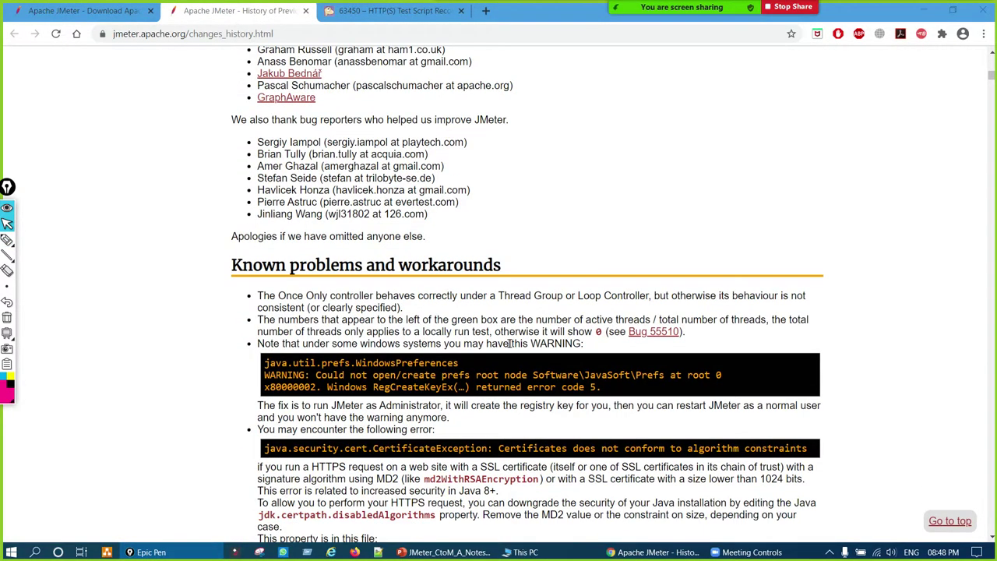
{"action": "key", "text": "ctrl+F2"}
{"action": "mouse_move", "coordinate": [242, 264]}
{"action": "left_mouse_down"}
{"action": "mouse_move", "coordinate": [236, 391]}
{"action": "mouse_move", "coordinate": [250, 457]}
{"action": "left_mouse_up"}
{"action": "key", "text": "ctrl+shift+c"}
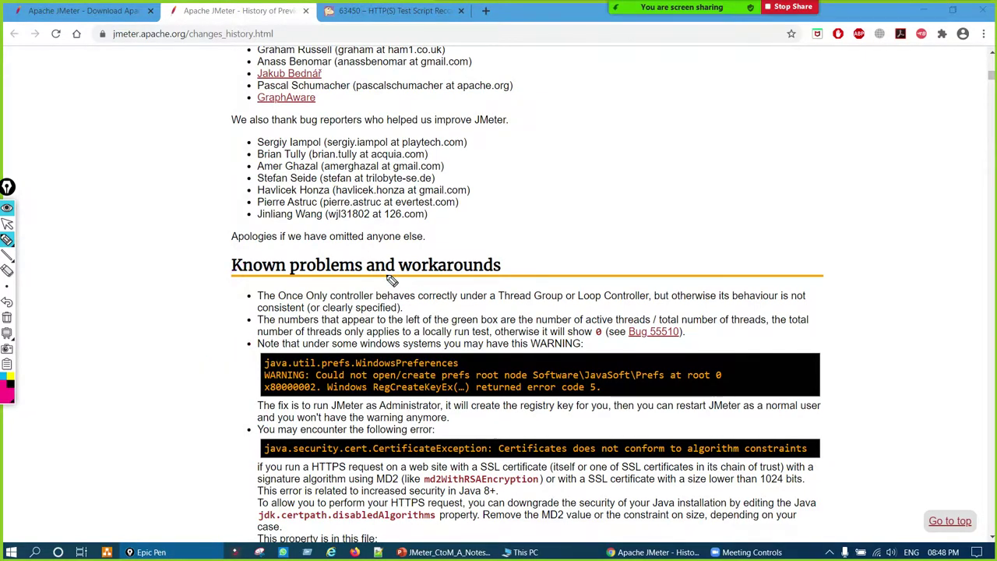
{"action": "key", "text": "ctrl+F1"}
- Go back to the JMeter download page, mark the Source heading and its packages in pen, and clear the marks
{"action": "scroll", "coordinate": [387, 277], "scroll_direction": "up", "scroll_amount": 8}
{"action": "scroll", "coordinate": [387, 276], "scroll_direction": "up", "scroll_amount": 15}
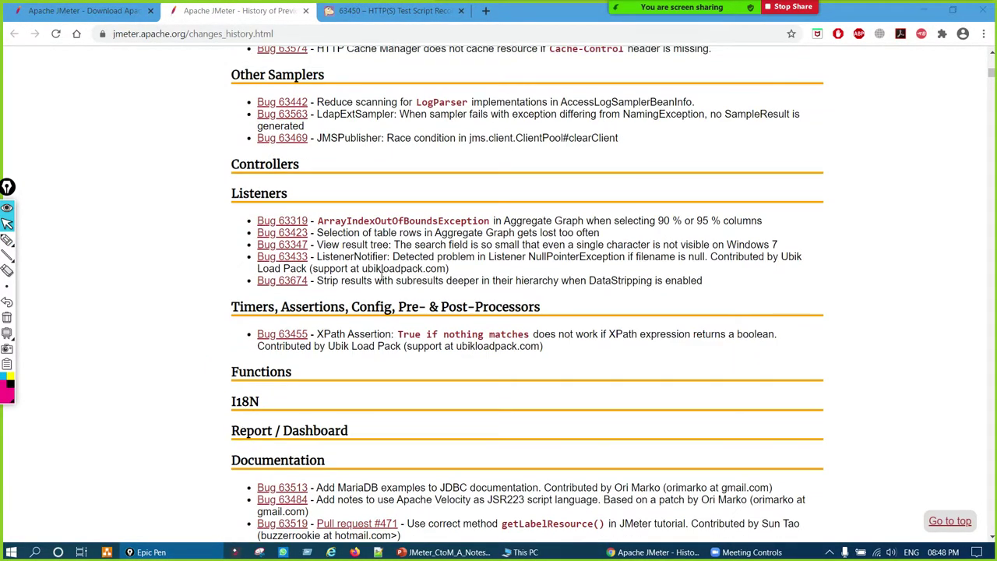
{"action": "scroll", "coordinate": [379, 283], "scroll_direction": "up", "scroll_amount": 8}
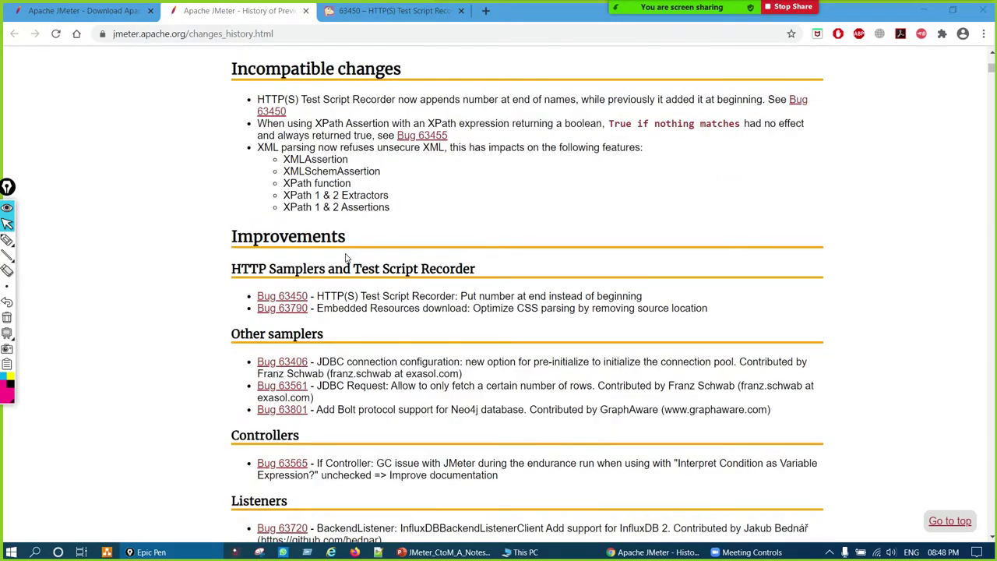
{"action": "left_click", "coordinate": [101, 13]}
{"action": "scroll", "coordinate": [490, 422], "scroll_direction": "down", "scroll_amount": 3}
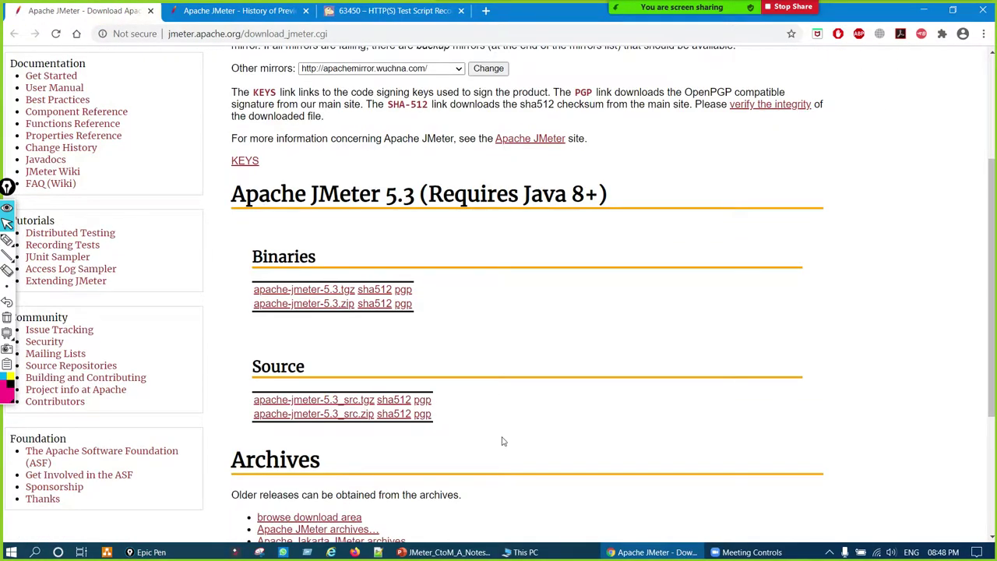
{"action": "mouse_move", "coordinate": [288, 365]}
{"action": "left_mouse_down"}
{"action": "mouse_move", "coordinate": [300, 380]}
{"action": "mouse_move", "coordinate": [289, 360]}
{"action": "left_mouse_up"}
{"action": "mouse_move", "coordinate": [327, 388]}
{"action": "left_mouse_down"}
{"action": "mouse_move", "coordinate": [269, 436]}
{"action": "mouse_move", "coordinate": [328, 394]}
{"action": "left_mouse_up"}
{"action": "key", "text": "ctrl+shift+c"}
{"action": "key", "text": "ctrl+shift+1"}
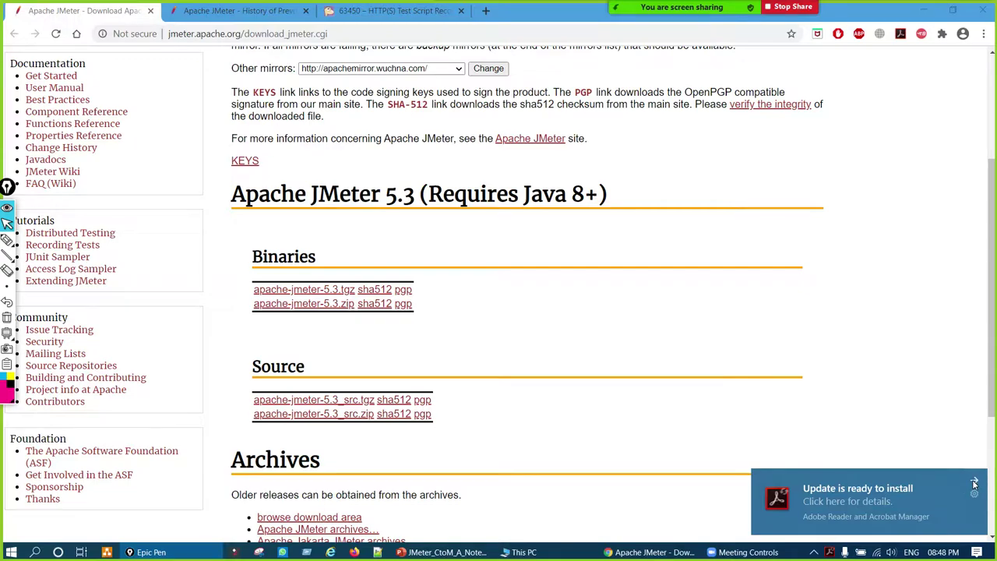
- Dismiss the Acrobat update notification and look over the Archives section below the JMeter 5.3 packages
{"action": "left_click", "coordinate": [974, 484]}
{"action": "scroll", "coordinate": [619, 400], "scroll_direction": "down", "scroll_amount": 3}
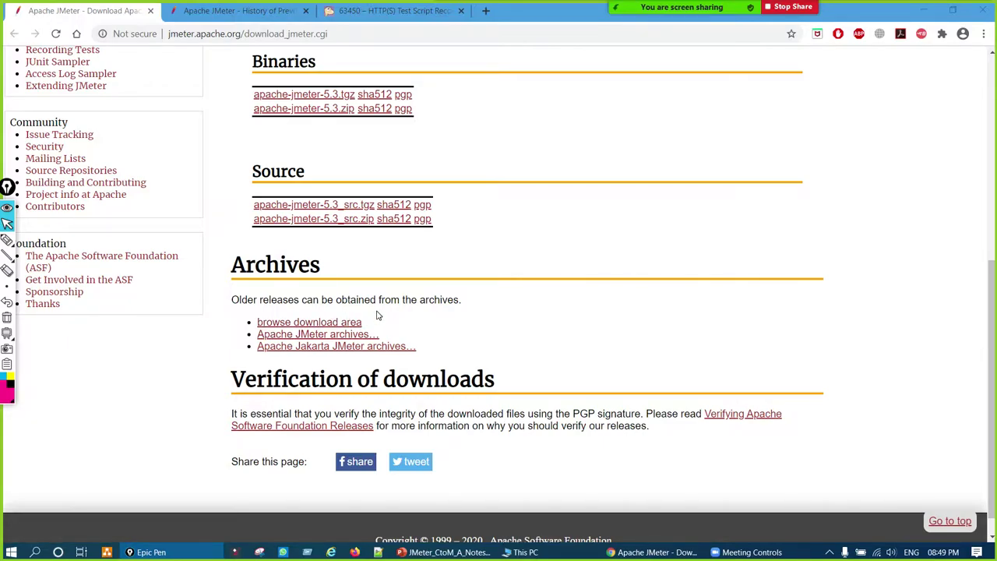
{"action": "scroll", "coordinate": [378, 315], "scroll_direction": "up", "scroll_amount": 4}
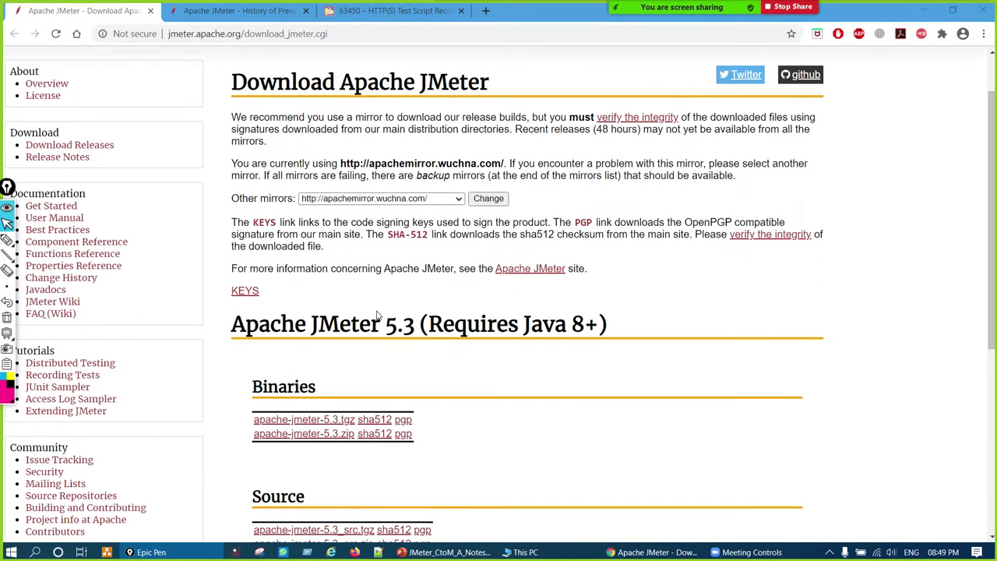
{"action": "scroll", "coordinate": [405, 290], "scroll_direction": "down", "scroll_amount": 2}
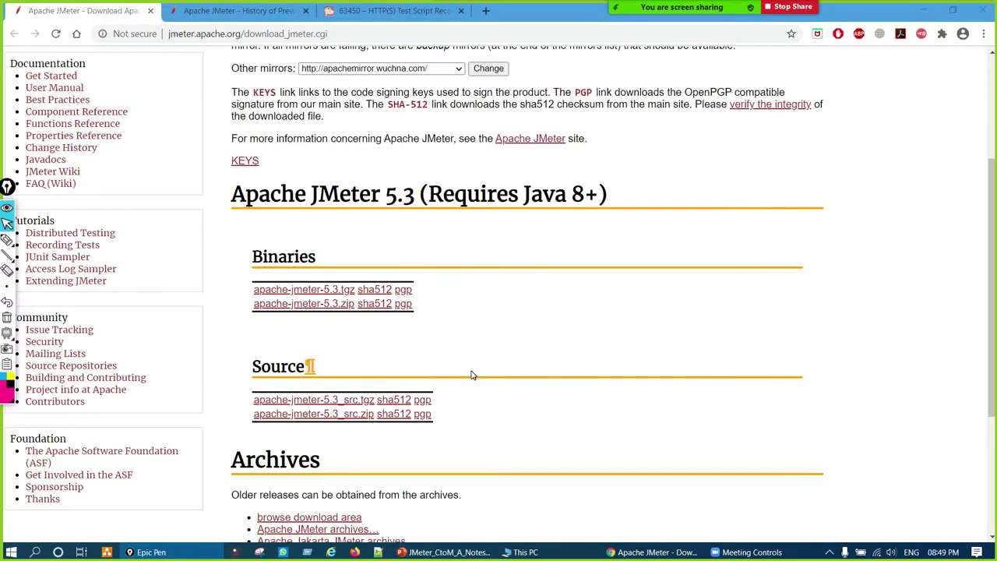
- Circle and cross out the Source packages, circle the Binaries heading, and clear each set of pen marks
{"action": "mouse_move", "coordinate": [302, 372]}
{"action": "left_mouse_down"}
{"action": "mouse_move", "coordinate": [265, 467]}
{"action": "mouse_move", "coordinate": [382, 406]}
{"action": "mouse_move", "coordinate": [366, 436]}
{"action": "mouse_move", "coordinate": [403, 465]}
{"action": "left_mouse_up"}
{"action": "left_click_drag", "start_coordinate": [398, 385], "coordinate": [372, 427]}
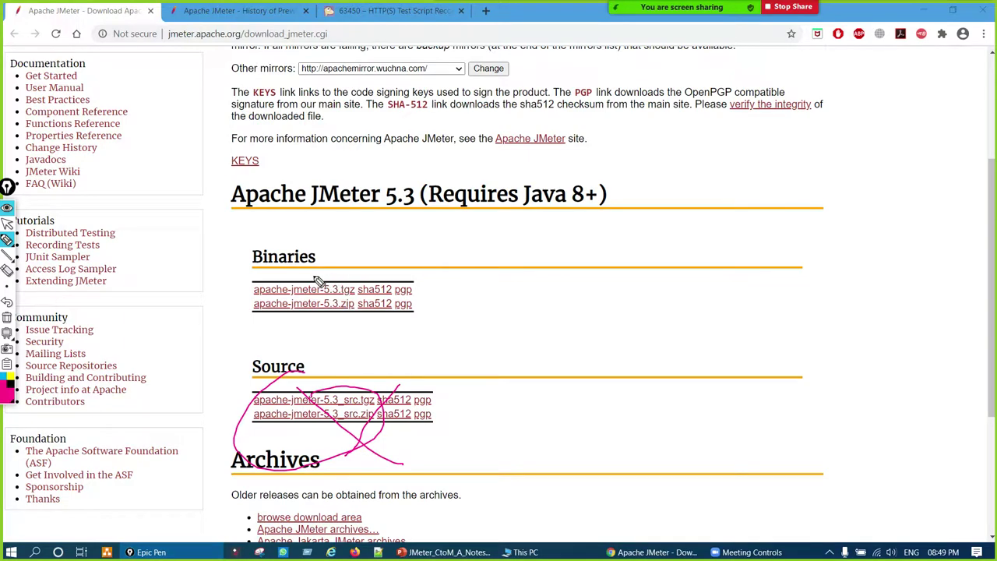
{"action": "key", "text": "ctrl+shift+c"}
{"action": "mouse_move", "coordinate": [301, 239]}
{"action": "left_mouse_down"}
{"action": "mouse_move", "coordinate": [218, 285]}
{"action": "mouse_move", "coordinate": [468, 303]}
{"action": "mouse_move", "coordinate": [364, 232]}
{"action": "mouse_move", "coordinate": [275, 239]}
{"action": "left_mouse_up"}
{"action": "left_click_drag", "start_coordinate": [450, 253], "coordinate": [579, 218]}
{"action": "key", "text": "ctrl+shift+c"}
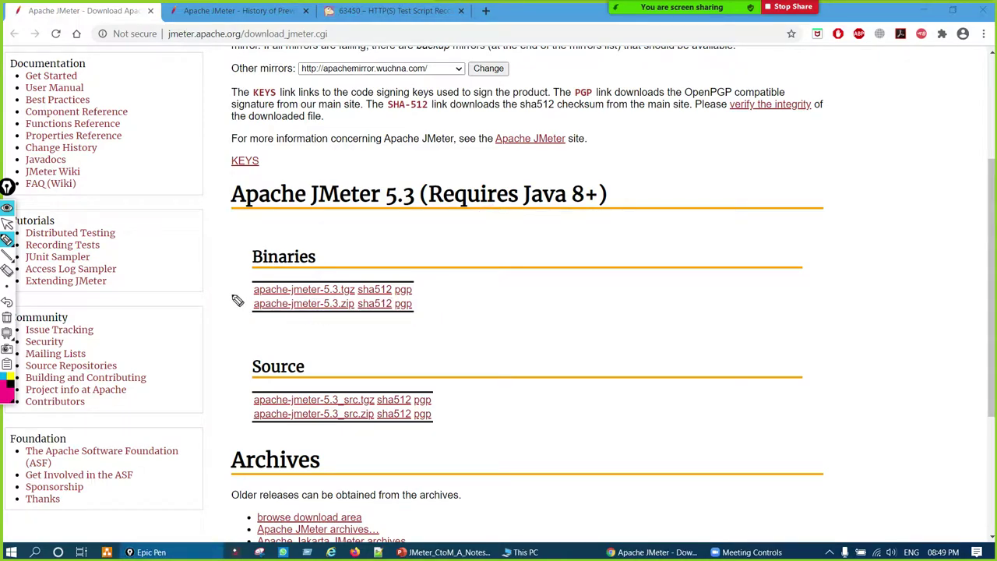
- Draw arrows to the two binary packages, handwrite "Unix / Linux | Ubuntu" beside them, and circle the .tgz link
{"action": "mouse_move", "coordinate": [459, 258]}
{"action": "left_mouse_down"}
{"action": "mouse_move", "coordinate": [409, 312]}
{"action": "mouse_move", "coordinate": [459, 302]}
{"action": "mouse_move", "coordinate": [435, 331]}
{"action": "left_mouse_up"}
{"action": "left_click_drag", "start_coordinate": [410, 290], "coordinate": [425, 287]}
{"action": "mouse_move", "coordinate": [469, 243]}
{"action": "left_mouse_down"}
{"action": "mouse_move", "coordinate": [543, 251]}
{"action": "mouse_move", "coordinate": [528, 254]}
{"action": "left_mouse_up"}
{"action": "left_click_drag", "start_coordinate": [563, 209], "coordinate": [555, 256]}
{"action": "mouse_move", "coordinate": [586, 222]}
{"action": "left_mouse_down"}
{"action": "mouse_move", "coordinate": [611, 238]}
{"action": "mouse_move", "coordinate": [640, 227]}
{"action": "left_mouse_up"}
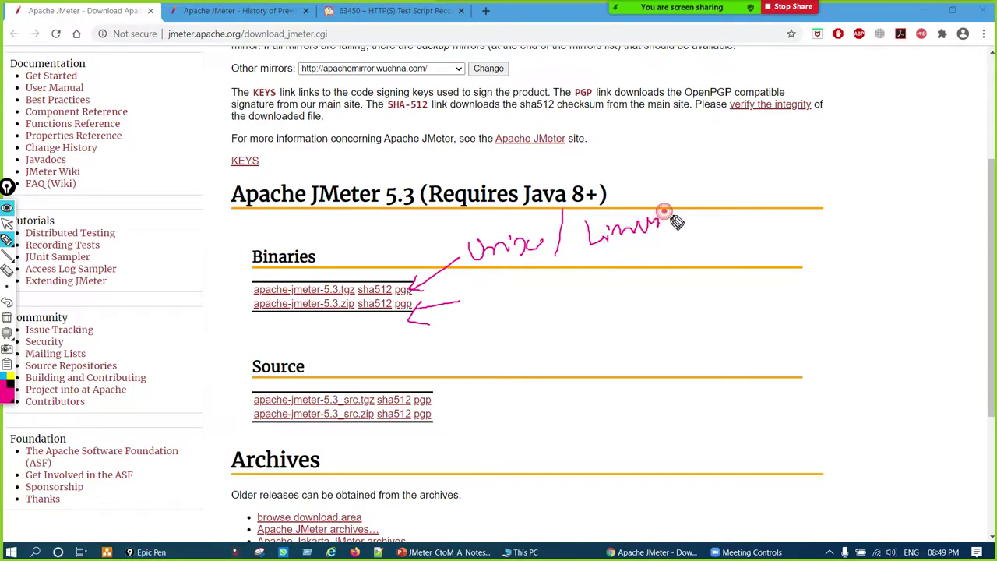
{"action": "left_click_drag", "start_coordinate": [691, 173], "coordinate": [699, 259]}
{"action": "mouse_move", "coordinate": [757, 180]}
{"action": "left_mouse_down"}
{"action": "mouse_move", "coordinate": [745, 207]}
{"action": "mouse_move", "coordinate": [768, 184]}
{"action": "mouse_move", "coordinate": [794, 205]}
{"action": "mouse_move", "coordinate": [873, 178]}
{"action": "mouse_move", "coordinate": [888, 208]}
{"action": "left_mouse_up"}
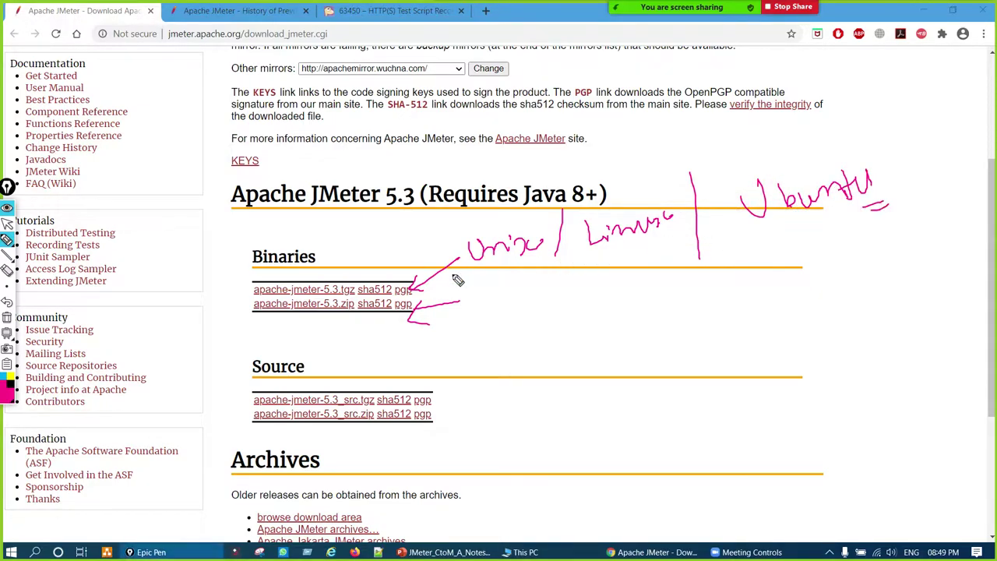
{"action": "mouse_move", "coordinate": [292, 289]}
{"action": "left_mouse_down"}
{"action": "mouse_move", "coordinate": [284, 298]}
{"action": "mouse_move", "coordinate": [305, 279]}
{"action": "mouse_move", "coordinate": [407, 263]}
{"action": "mouse_move", "coordinate": [321, 277]}
{"action": "left_mouse_up"}
- Draw an arrow to the .zip binary, handwrite "Windows | Mac OS" beside it, and clear all annotations
{"action": "left_click_drag", "start_coordinate": [386, 318], "coordinate": [499, 355]}
{"action": "left_click_drag", "start_coordinate": [382, 316], "coordinate": [382, 340]}
{"action": "left_click_drag", "start_coordinate": [382, 316], "coordinate": [416, 335]}
{"action": "mouse_move", "coordinate": [529, 343]}
{"action": "left_mouse_down"}
{"action": "mouse_move", "coordinate": [566, 318]}
{"action": "mouse_move", "coordinate": [597, 358]}
{"action": "mouse_move", "coordinate": [601, 347]}
{"action": "mouse_move", "coordinate": [679, 355]}
{"action": "left_mouse_up"}
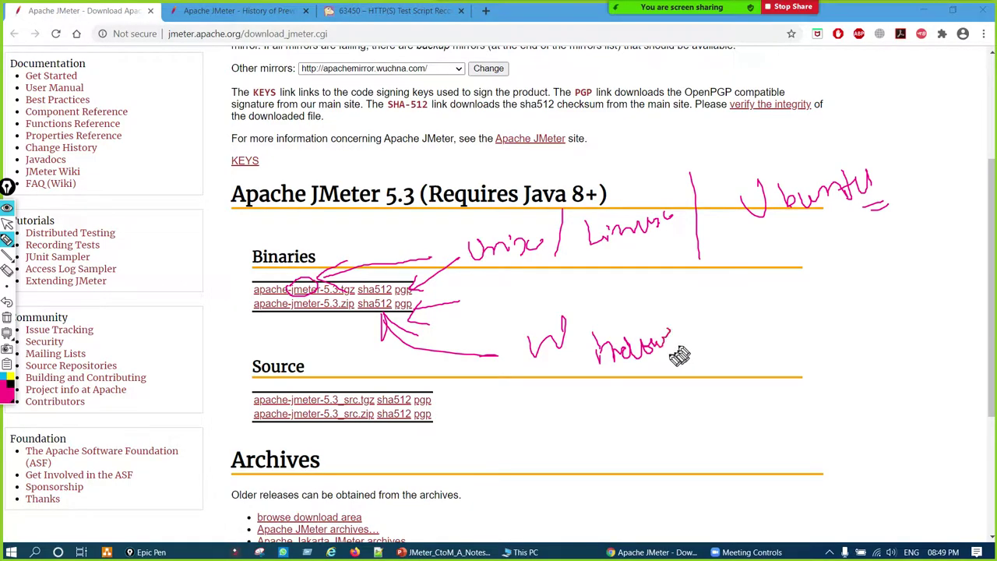
{"action": "left_click_drag", "start_coordinate": [707, 292], "coordinate": [701, 388]}
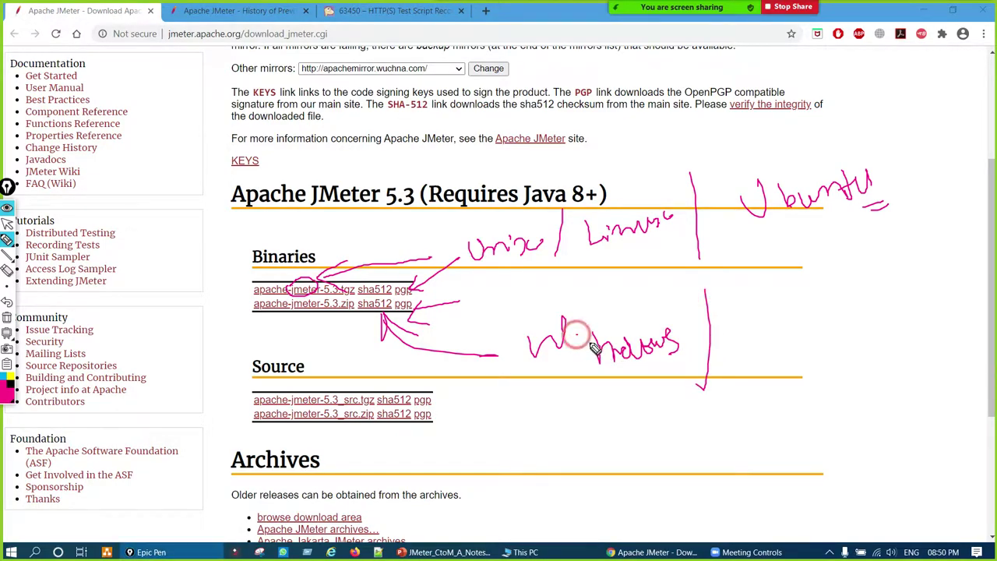
{"action": "left_click_drag", "start_coordinate": [628, 352], "coordinate": [624, 309]}
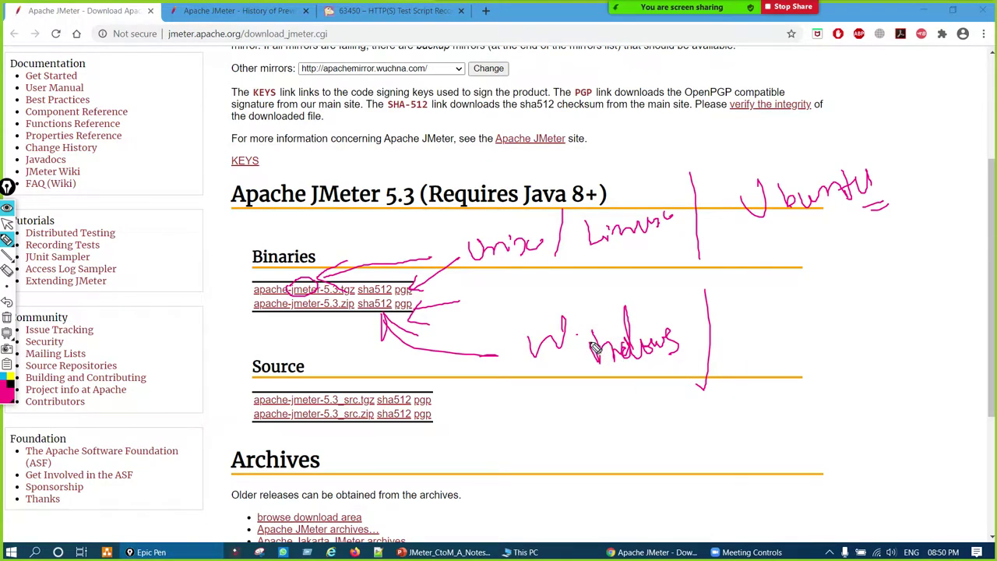
{"action": "left_click_drag", "start_coordinate": [568, 361], "coordinate": [593, 345]}
{"action": "mouse_move", "coordinate": [756, 328]}
{"action": "left_mouse_down"}
{"action": "mouse_move", "coordinate": [765, 370]}
{"action": "mouse_move", "coordinate": [800, 357]}
{"action": "mouse_move", "coordinate": [836, 382]}
{"action": "mouse_move", "coordinate": [853, 369]}
{"action": "mouse_move", "coordinate": [880, 374]}
{"action": "mouse_move", "coordinate": [923, 300]}
{"action": "left_mouse_up"}
{"action": "mouse_move", "coordinate": [953, 299]}
{"action": "left_mouse_down"}
{"action": "mouse_move", "coordinate": [973, 338]}
{"action": "mouse_move", "coordinate": [948, 363]}
{"action": "left_mouse_up"}
{"action": "mouse_move", "coordinate": [884, 428]}
{"action": "left_mouse_down"}
{"action": "mouse_move", "coordinate": [961, 423]}
{"action": "mouse_move", "coordinate": [888, 431]}
{"action": "left_mouse_up"}
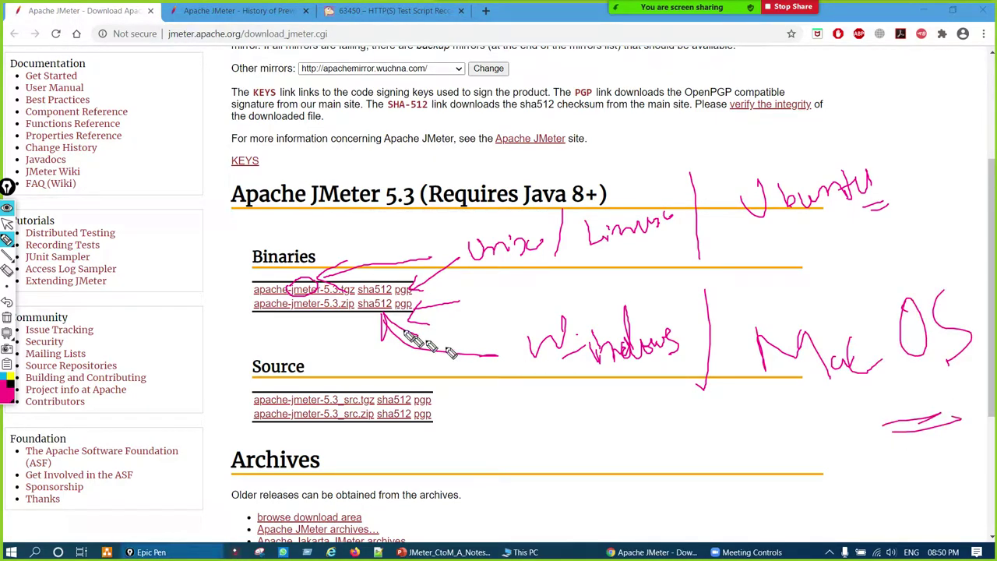
{"action": "key", "text": "ctrl+shift+c"}
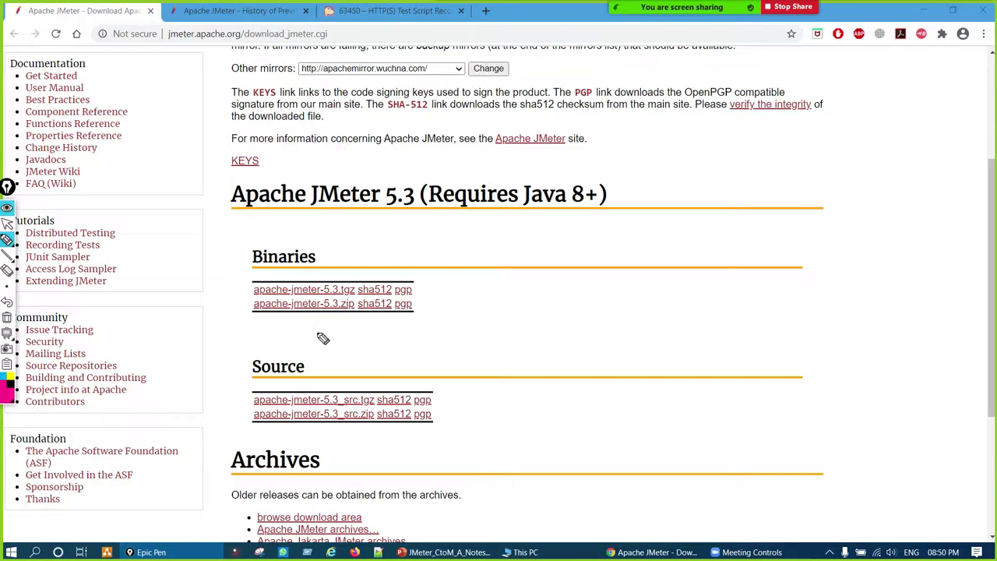
- Mark the apache-jmeter-5.3.tgz binary link in pen and clear the mark
{"action": "key", "text": "ctrl+shift+1"}
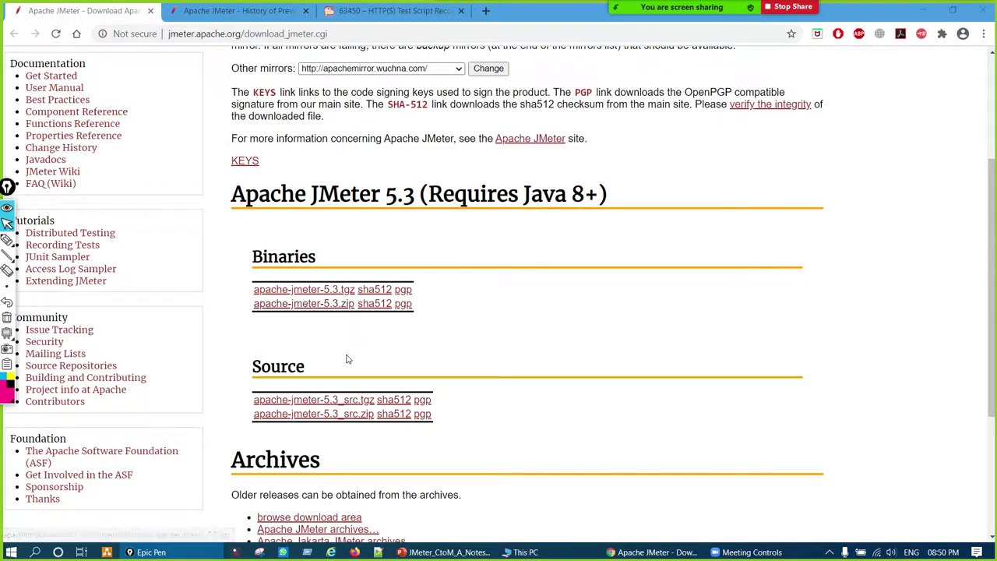
{"action": "key", "text": "ctrl+shift+2"}
{"action": "mouse_move", "coordinate": [351, 288]}
{"action": "left_mouse_down"}
{"action": "mouse_move", "coordinate": [351, 300]}
{"action": "mouse_move", "coordinate": [388, 253]}
{"action": "left_mouse_up"}
{"action": "key", "text": "ctrl+shift+c"}
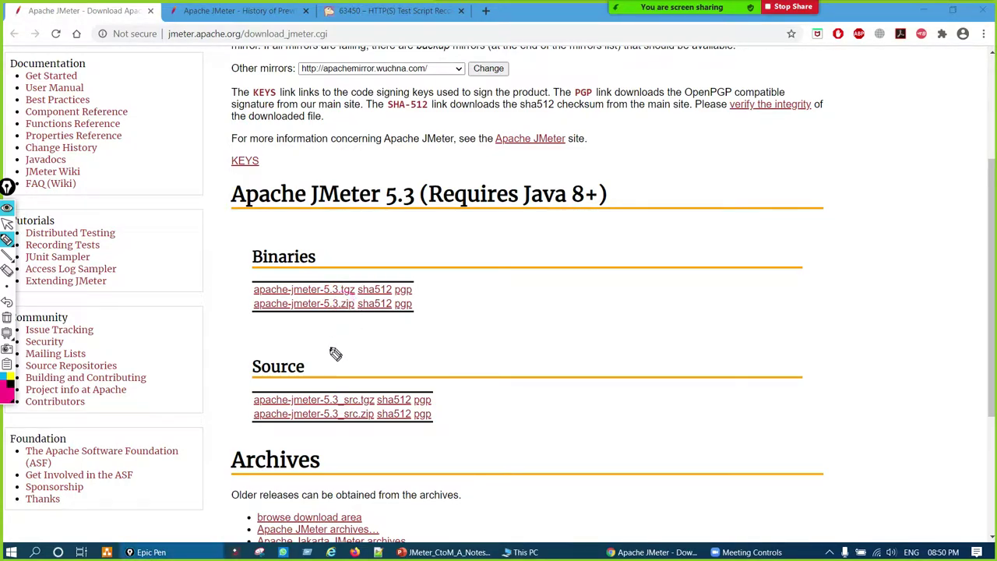
- Open the download dialog for the apache-jmeter-5.3.zip binary and dismiss it without downloading
{"action": "key", "text": "ctrl+shift+1"}
{"action": "left_click", "coordinate": [328, 305]}
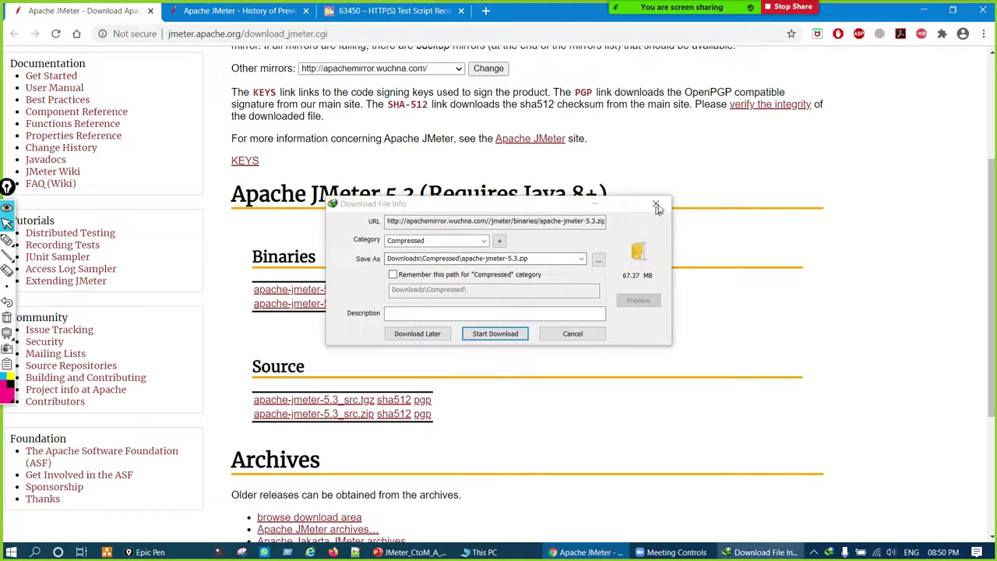
{"action": "left_click", "coordinate": [656, 204]}
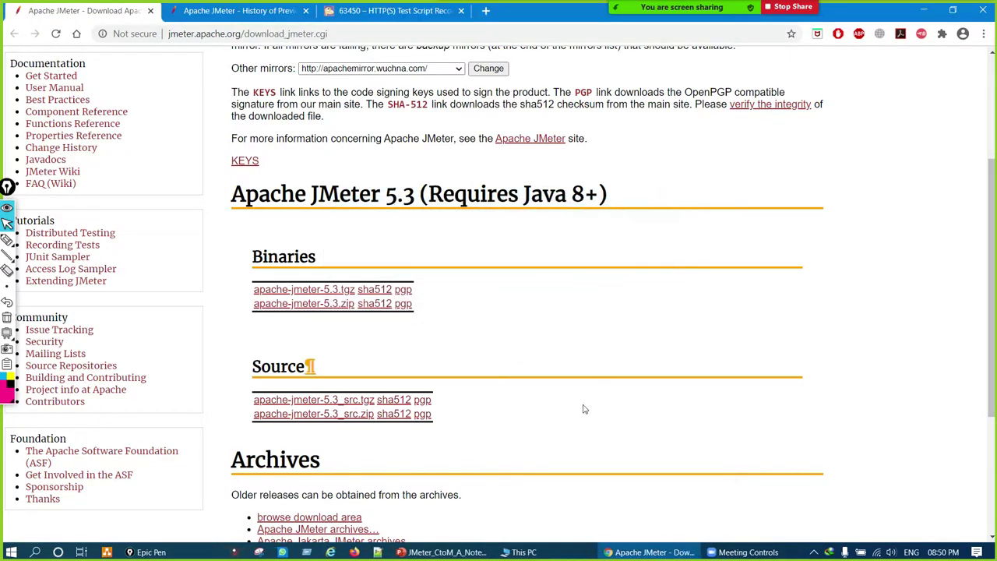
- Switch to File Explorer and put apache-jmeter-5.3.zip from Downloads into the Programs subfolder
{"action": "left_click", "coordinate": [542, 552]}
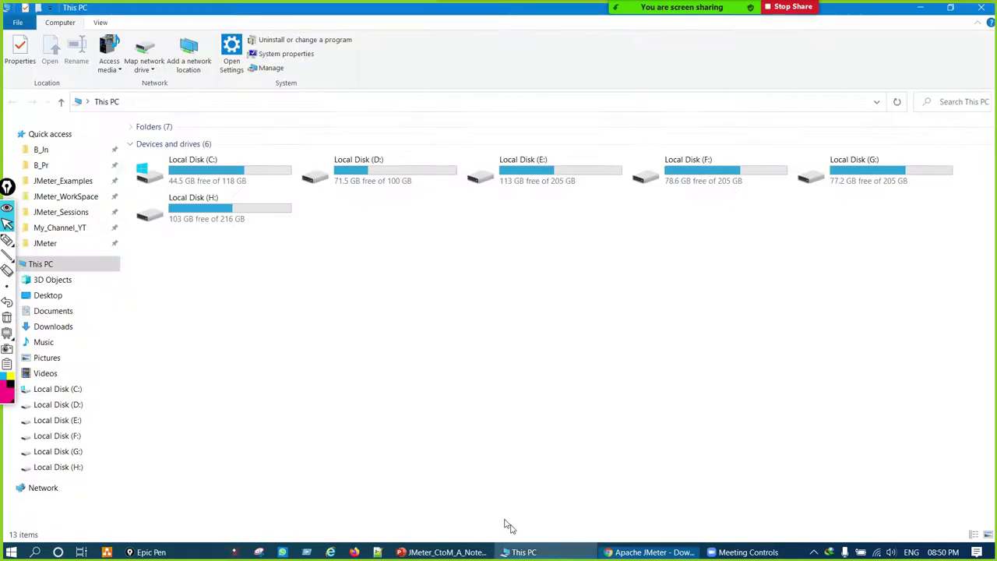
{"action": "left_click", "coordinate": [65, 327]}
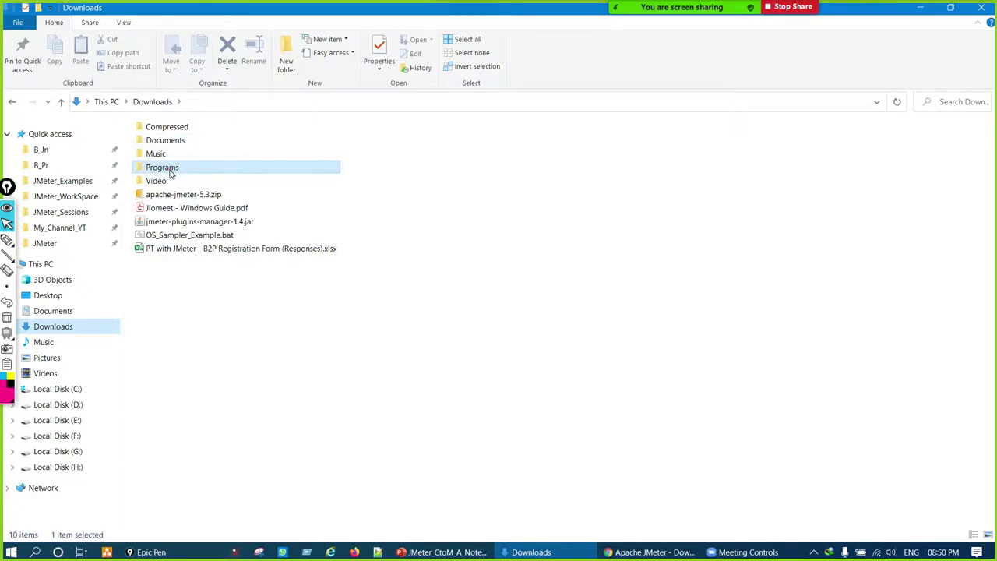
{"action": "double_click", "coordinate": [165, 166]}
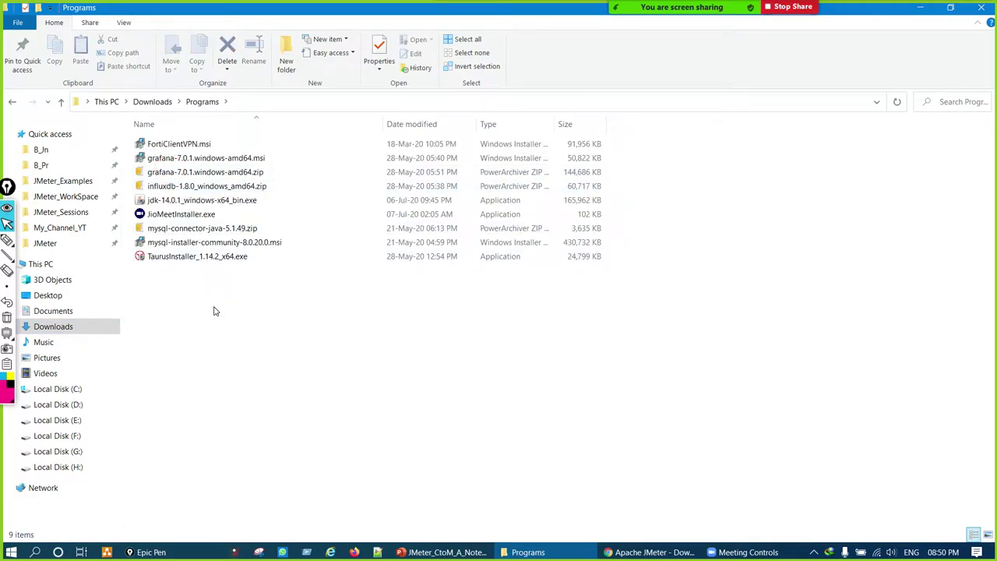
{"action": "left_click", "coordinate": [14, 103]}
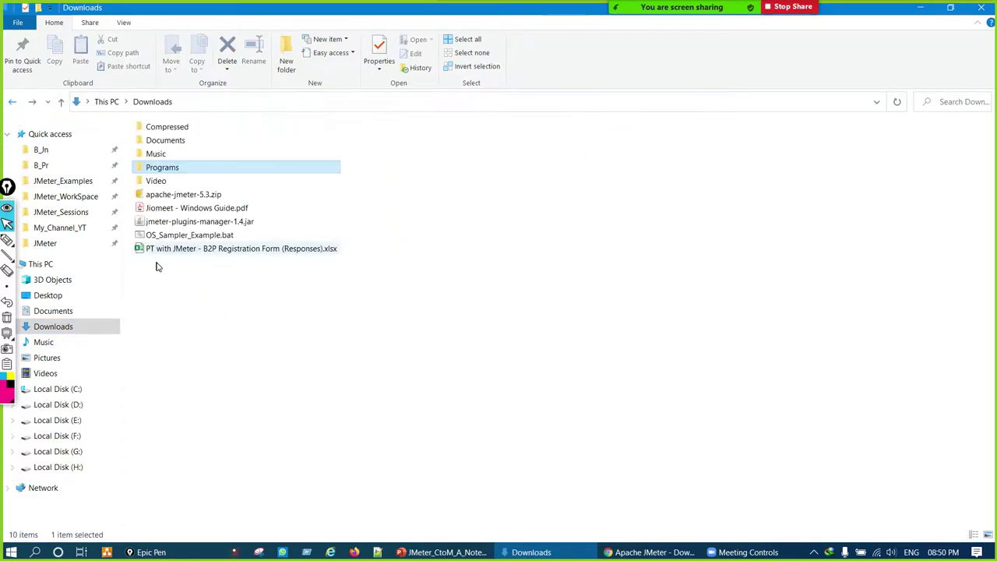
{"action": "left_click", "coordinate": [217, 196]}
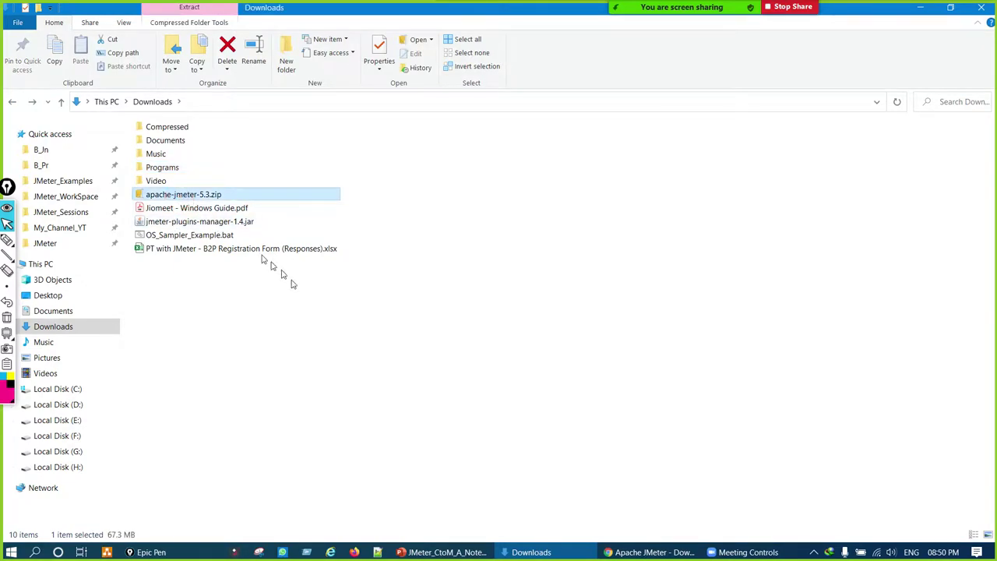
{"action": "double_click", "coordinate": [187, 167]}
{"action": "key", "text": "ctrl+v"}
- Circle apache-jmeter-5.3.zip and its file size in pen, add an arrow to the size, and clear the annotations
{"action": "key", "text": "ctrl+alt+p"}
{"action": "mouse_move", "coordinate": [202, 262]}
{"action": "left_mouse_down"}
{"action": "mouse_move", "coordinate": [191, 290]}
{"action": "mouse_move", "coordinate": [209, 261]}
{"action": "left_mouse_up"}
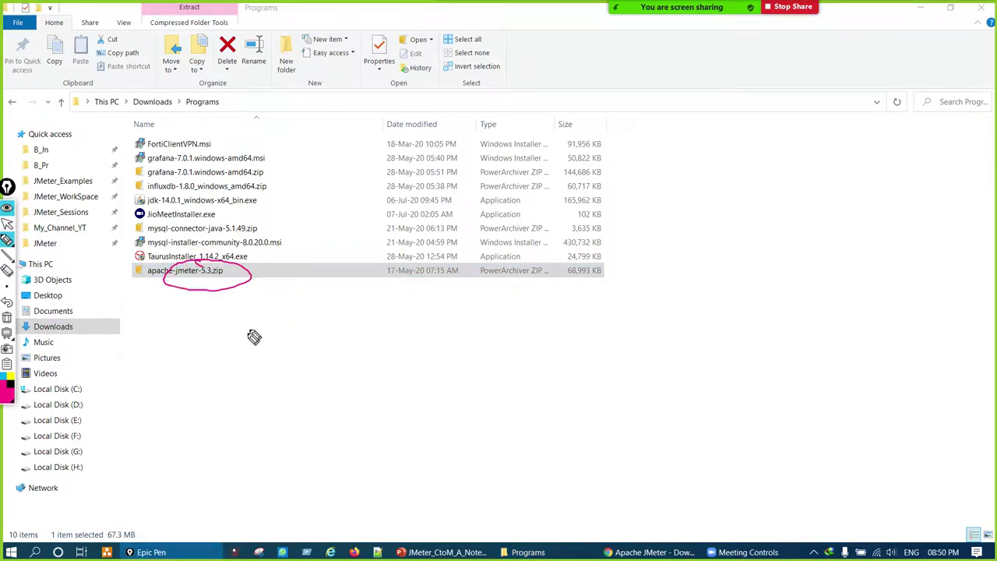
{"action": "mouse_move", "coordinate": [153, 496]}
{"action": "left_mouse_down"}
{"action": "mouse_move", "coordinate": [101, 550]}
{"action": "mouse_move", "coordinate": [165, 510]}
{"action": "mouse_move", "coordinate": [137, 492]}
{"action": "mouse_move", "coordinate": [240, 469]}
{"action": "left_mouse_up"}
{"action": "left_click_drag", "start_coordinate": [178, 485], "coordinate": [209, 495]}
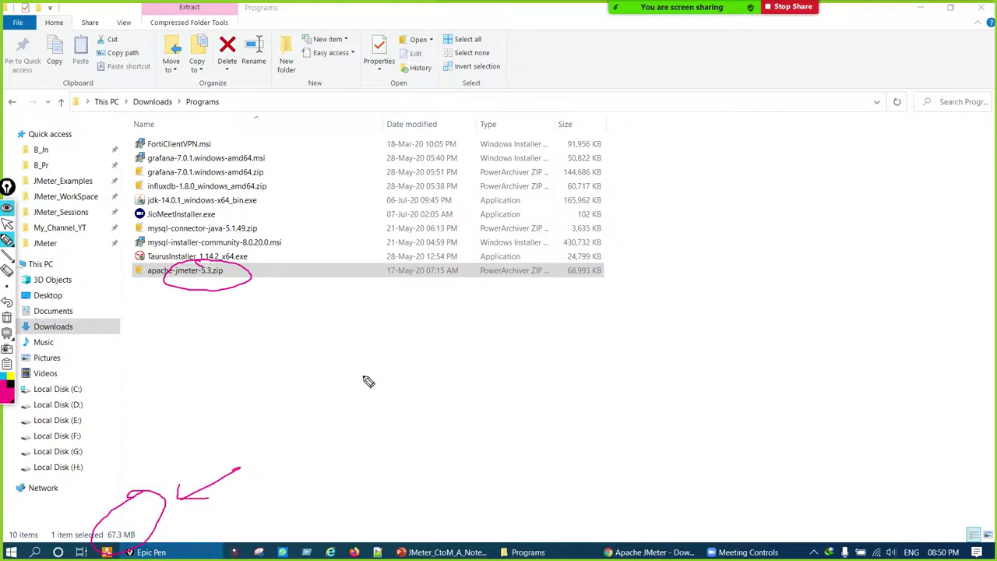
{"action": "key", "text": "ctrl+shift+c"}
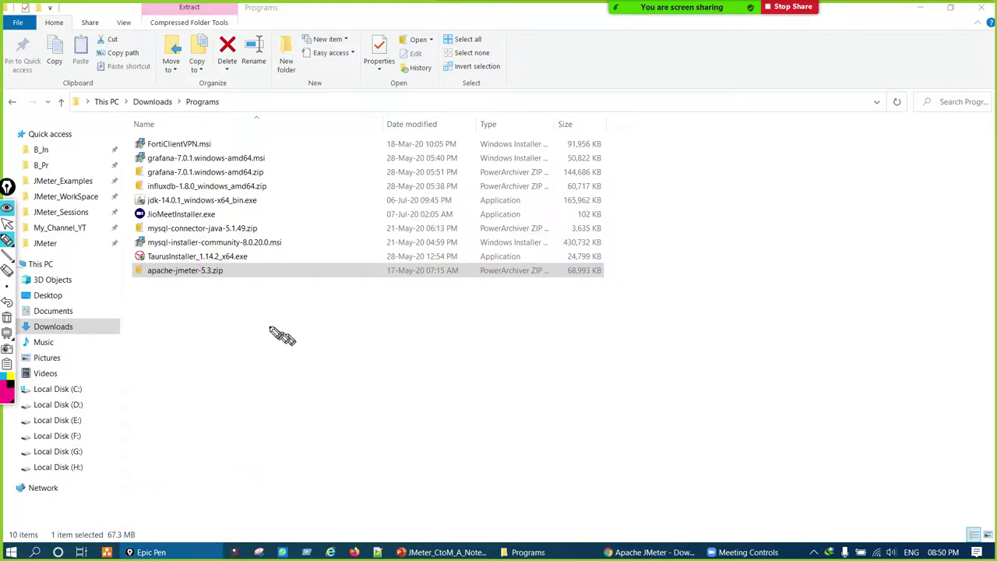
- Extract apache-jmeter-5.3.zip directly into the root of Local Disk (C:)
{"action": "key", "text": "ctrl+shift+1"}
{"action": "right_click", "coordinate": [215, 271]}
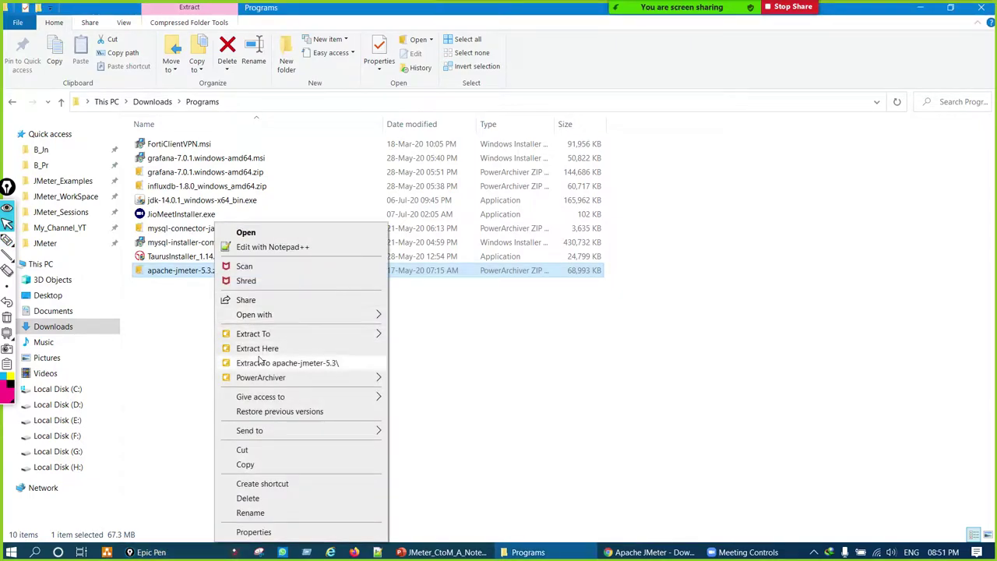
{"action": "left_click", "coordinate": [151, 408]}
{"action": "left_click", "coordinate": [72, 389]}
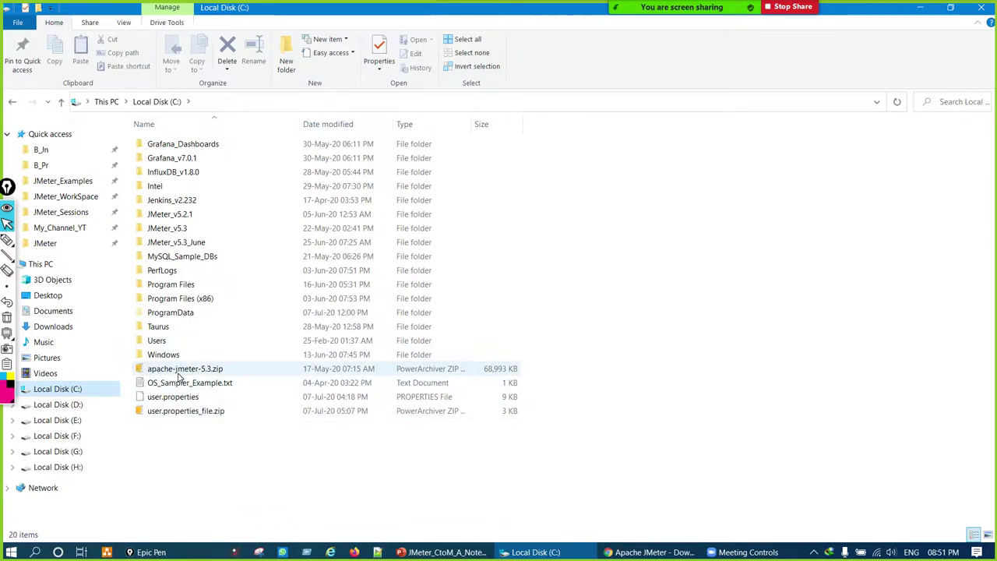
{"action": "right_click", "coordinate": [194, 369]}
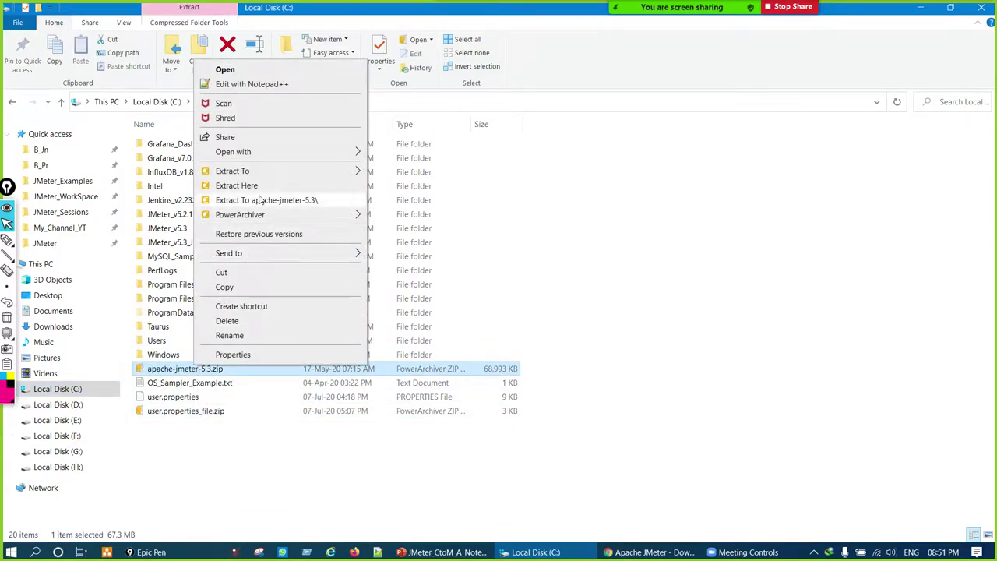
{"action": "left_click", "coordinate": [261, 188]}
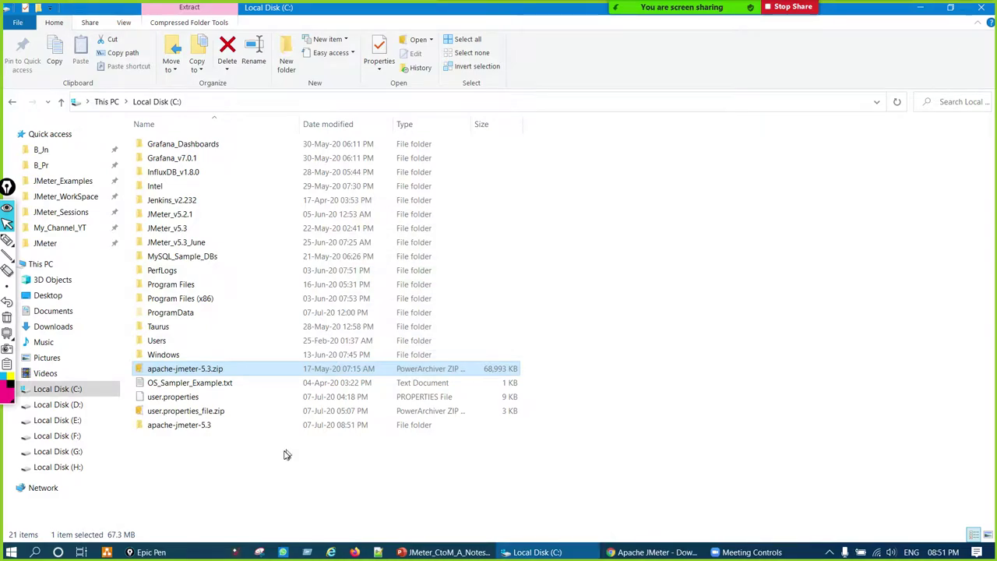
- Refresh the Local Disk (C:) listing, circle the extracted apache-jmeter-5.3 folder in pen, and clear the mark
{"action": "left_click", "coordinate": [285, 455]}
{"action": "mouse_move", "coordinate": [195, 424]}
{"action": "left_mouse_down"}
{"action": "mouse_move", "coordinate": [189, 416]}
{"action": "mouse_move", "coordinate": [199, 421]}
{"action": "left_mouse_up"}
{"action": "key", "text": "ctrl+F1"}
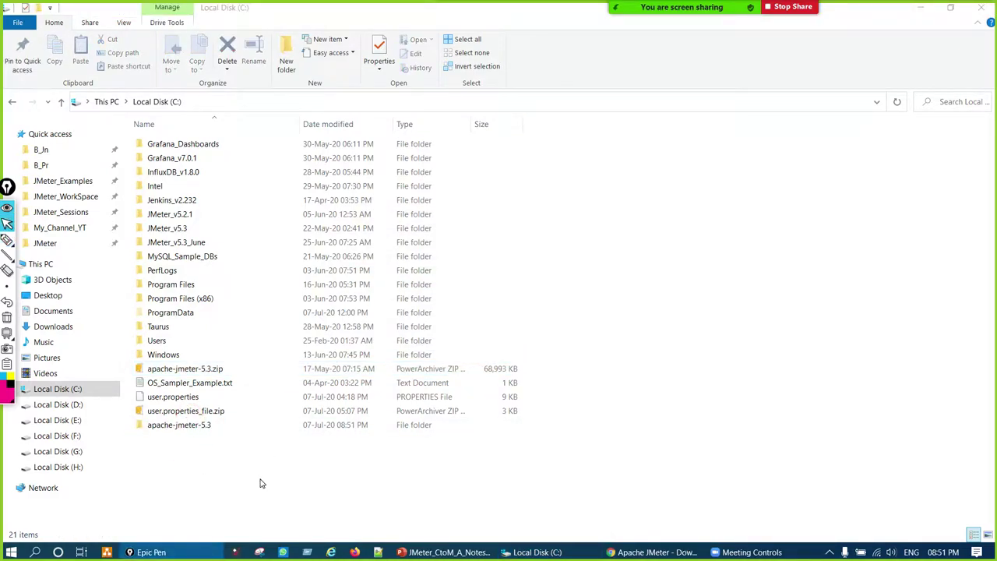
{"action": "right_click", "coordinate": [261, 482]}
{"action": "left_click", "coordinate": [292, 360]}
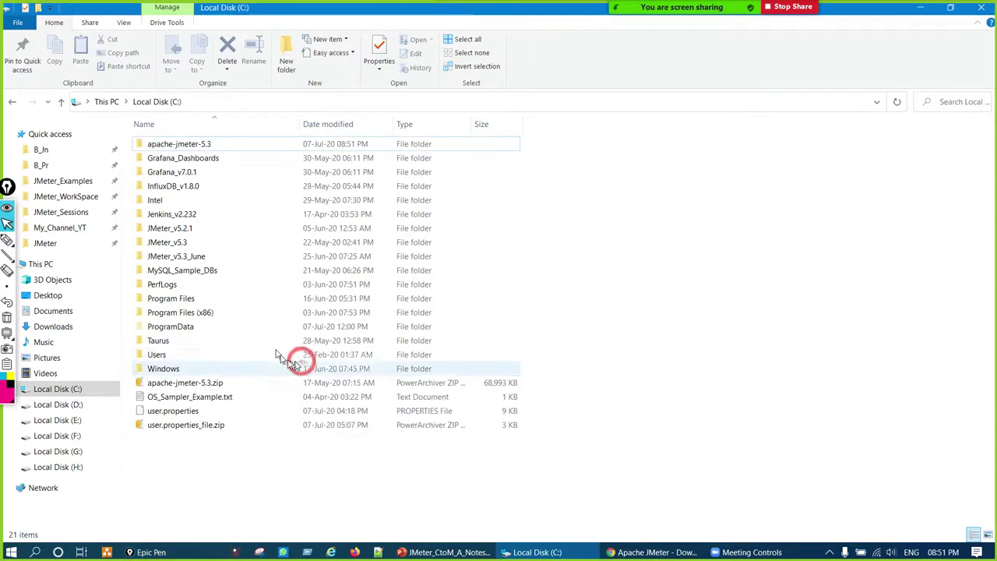
{"action": "mouse_move", "coordinate": [156, 131]}
{"action": "left_mouse_down"}
{"action": "mouse_move", "coordinate": [176, 133]}
{"action": "mouse_move", "coordinate": [168, 129]}
{"action": "left_mouse_up"}
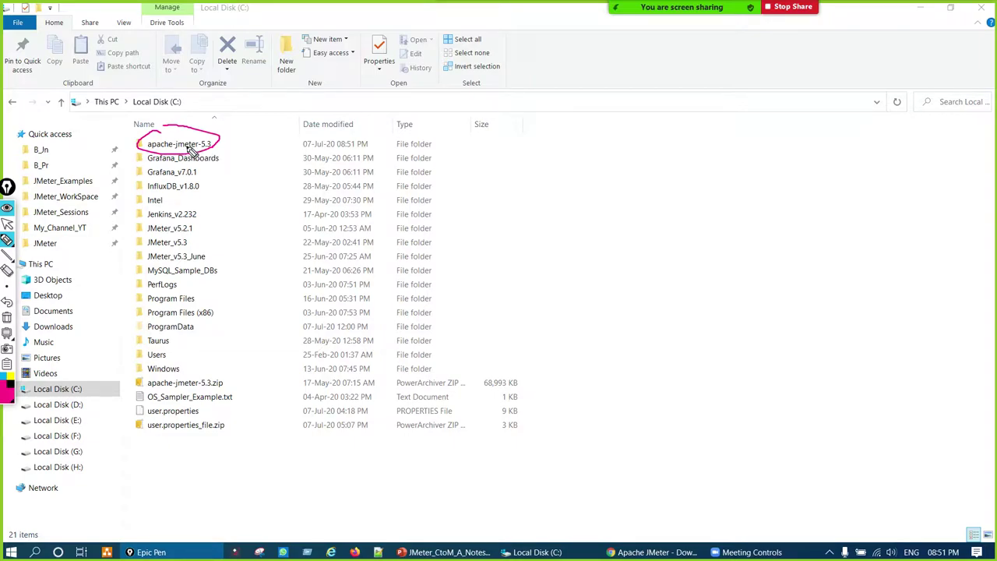
{"action": "key", "text": "ctrl+F5"}
{"action": "key", "text": "ctrl+F1"}
- Check the size properties of the apache-jmeter-5.3 folder, circling the size on disk in pen before closing them
{"action": "right_click", "coordinate": [185, 148]}
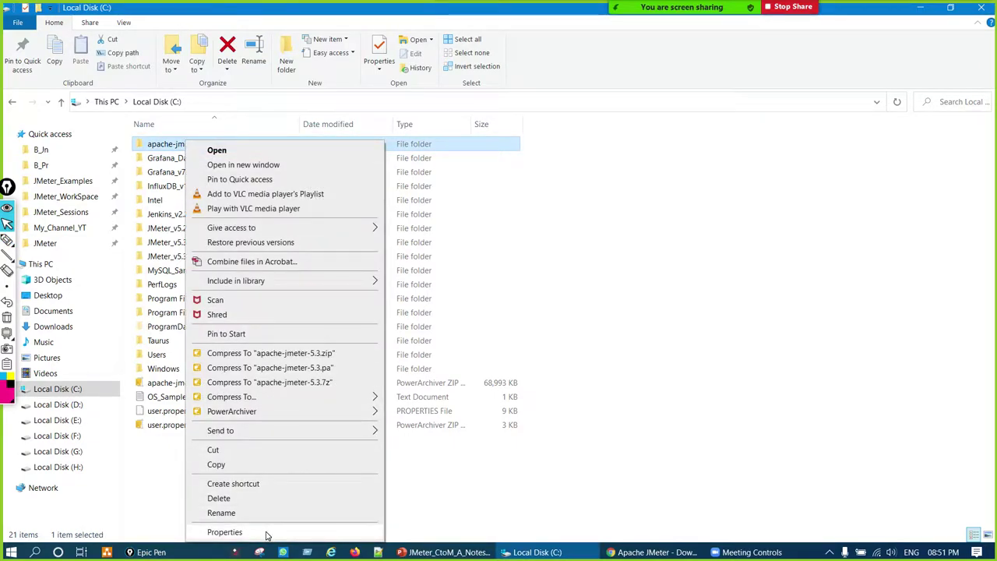
{"action": "left_click", "coordinate": [225, 532]}
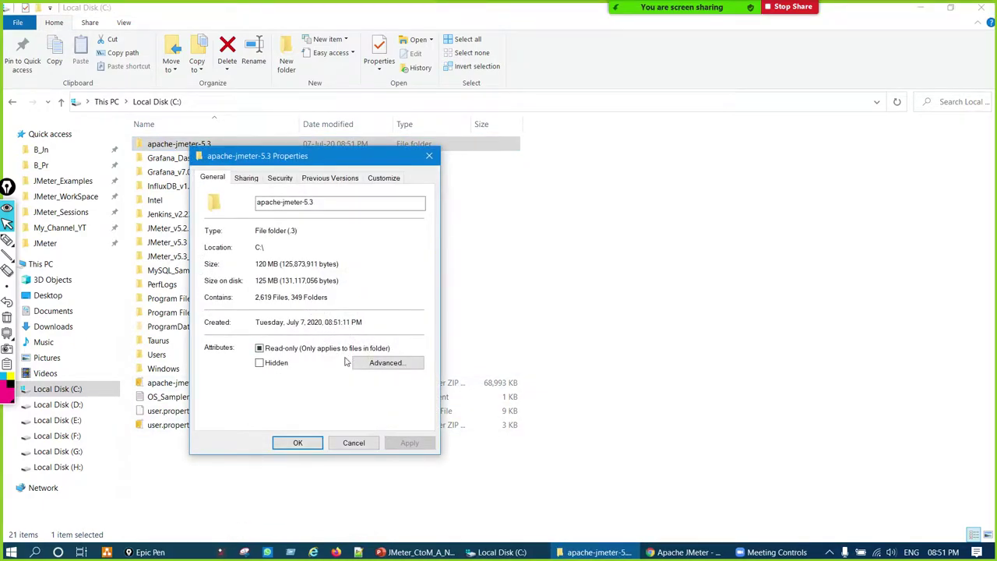
{"action": "key", "text": "ctrl+F2"}
{"action": "left_click_drag", "start_coordinate": [269, 277], "coordinate": [303, 280]}
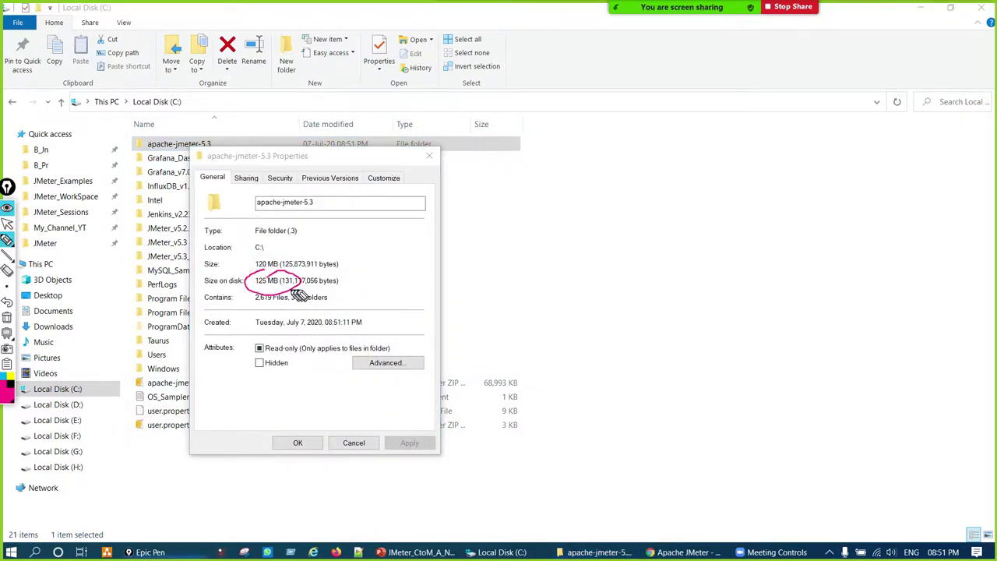
{"action": "key", "text": "ctrl+z"}
{"action": "key", "text": "ctrl+F1"}
{"action": "left_click", "coordinate": [429, 156]}
- Open the apache-jmeter-5.3 folder, mark its bin and lib folders in pen with arrows from bin, and clear the annotations
{"action": "double_click", "coordinate": [204, 144]}
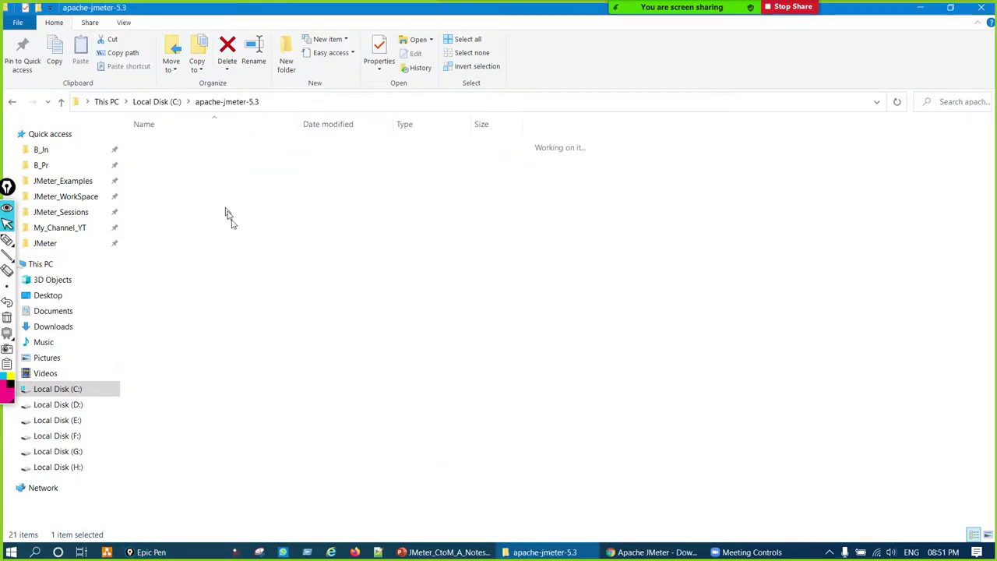
{"action": "key", "text": "ctrl+F2"}
{"action": "left_click_drag", "start_coordinate": [160, 134], "coordinate": [205, 280]}
{"action": "key", "text": "ctrl+z"}
{"action": "mouse_move", "coordinate": [147, 133]}
{"action": "left_mouse_down"}
{"action": "mouse_move", "coordinate": [171, 150]}
{"action": "mouse_move", "coordinate": [181, 139]}
{"action": "mouse_move", "coordinate": [228, 138]}
{"action": "left_mouse_up"}
{"action": "left_click_drag", "start_coordinate": [152, 187], "coordinate": [155, 180]}
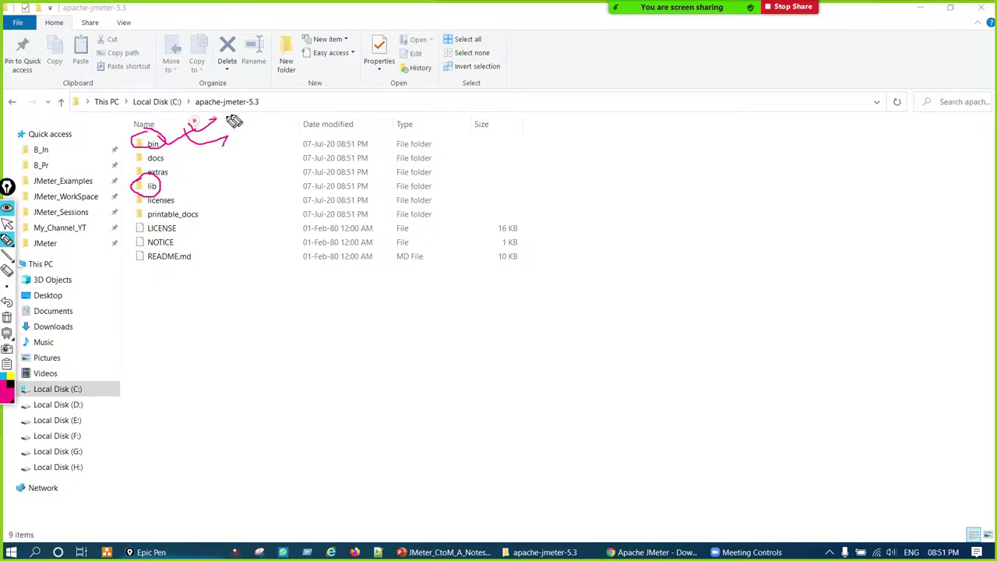
{"action": "key", "text": "ctrl+shift+c"}
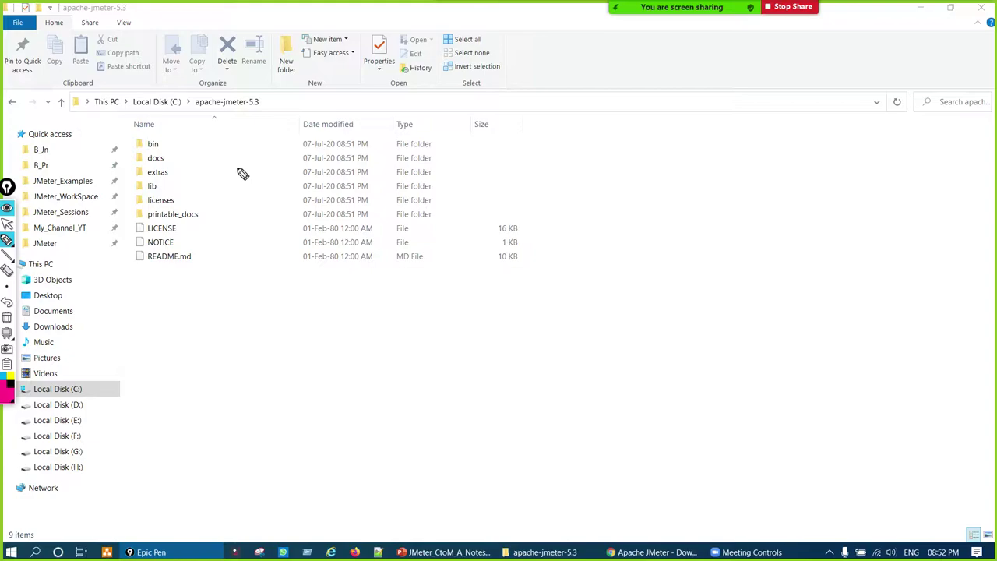
- Circle the bin folder in pen and return to Local Disk (C:)
{"action": "mouse_move", "coordinate": [156, 143]}
{"action": "left_mouse_down"}
{"action": "mouse_move", "coordinate": [151, 133]}
{"action": "mouse_move", "coordinate": [161, 137]}
{"action": "left_mouse_up"}
{"action": "left_click_drag", "start_coordinate": [155, 133], "coordinate": [174, 138]}
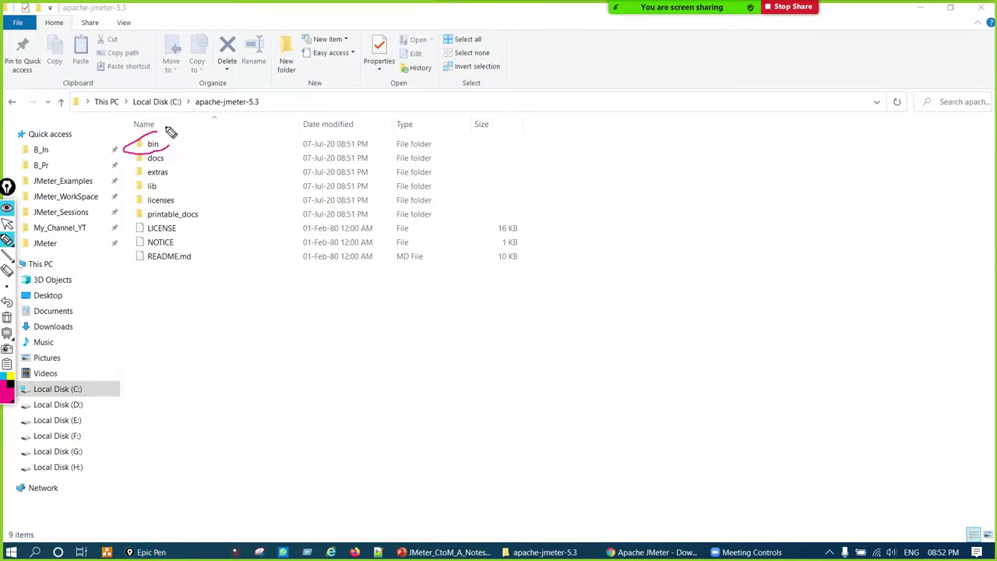
{"action": "left_click", "coordinate": [12, 101]}
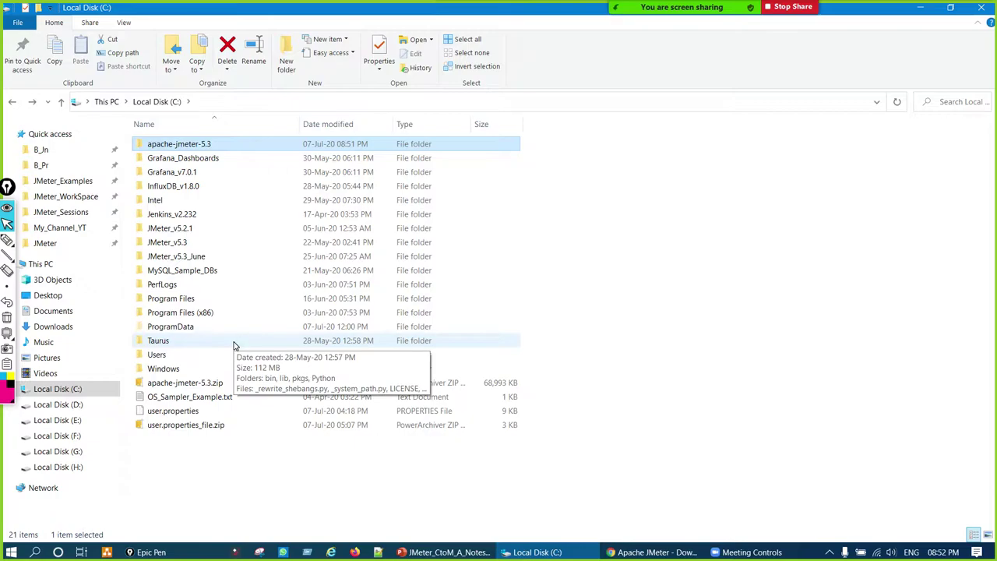
- Switch to the JMeter notes in PowerPoint, circle "Launching" in the JMeter download heading, and undo the mark
{"action": "left_click", "coordinate": [446, 551]}
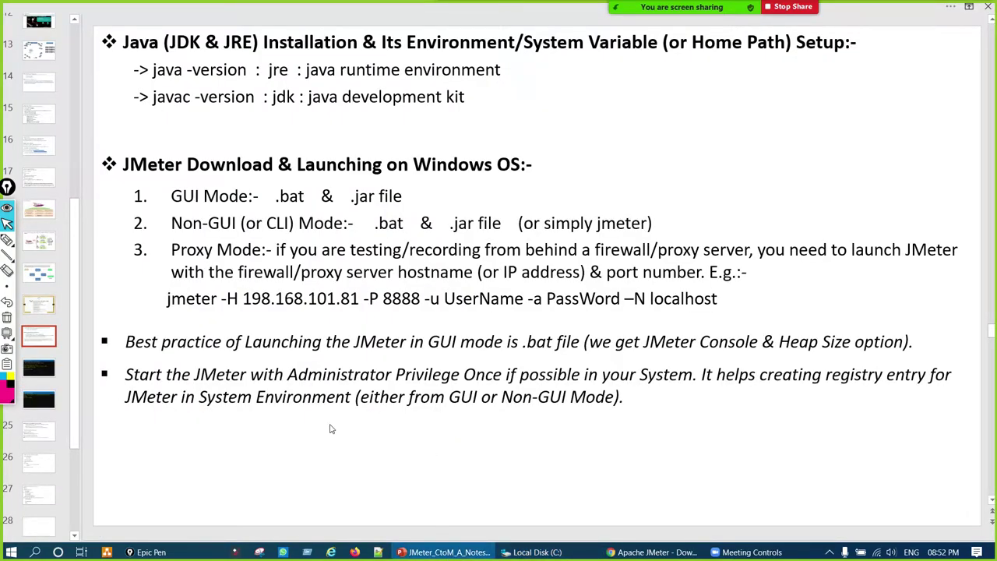
{"action": "key", "text": "ctrl+shift+2"}
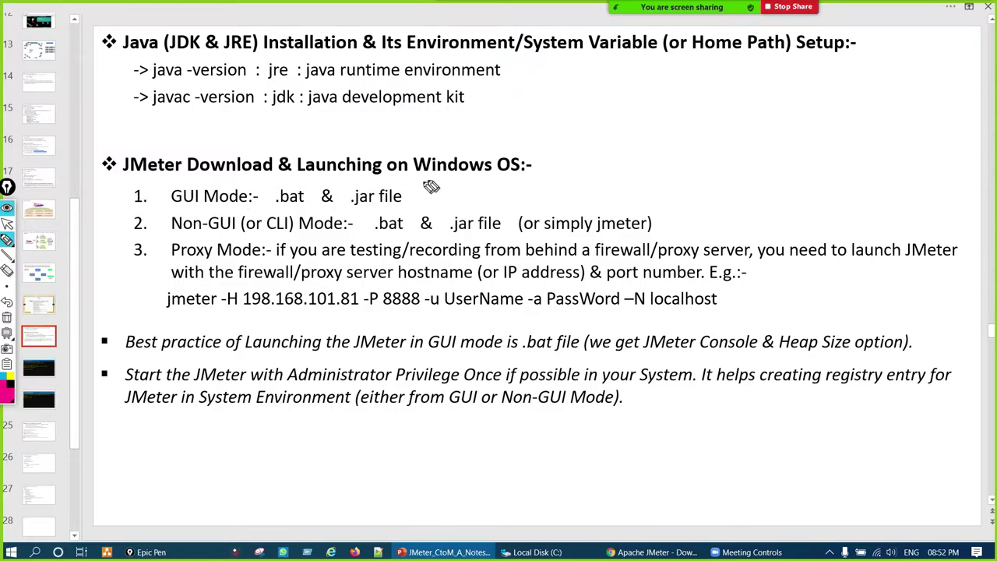
{"action": "left_click_drag", "start_coordinate": [338, 148], "coordinate": [351, 146]}
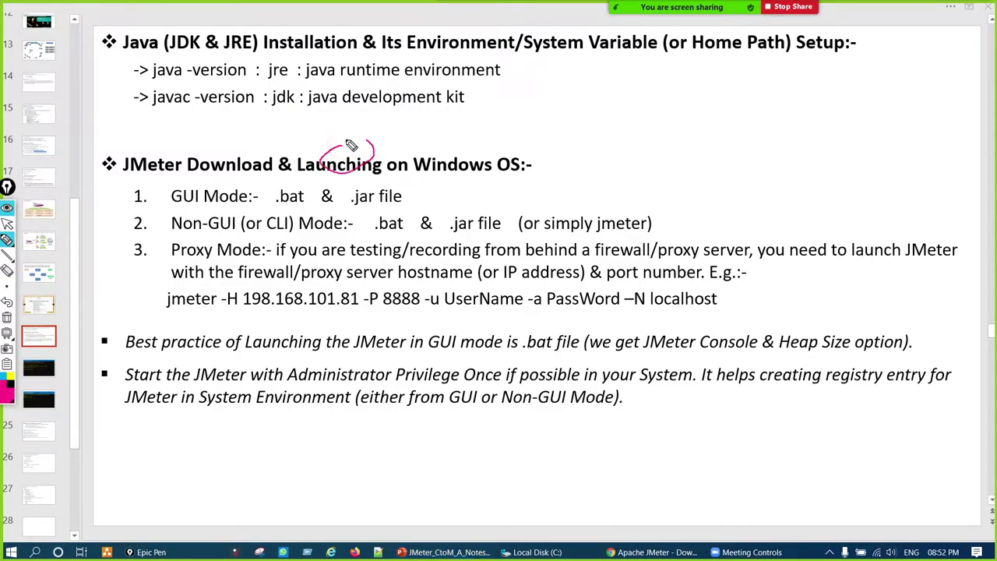
{"action": "key", "text": "ctrl+z"}
- Tick the GUI Mode and Non-GUI Mode launch items in pen, mark "CLI", and undo the marks
{"action": "left_click_drag", "start_coordinate": [135, 196], "coordinate": [226, 183]}
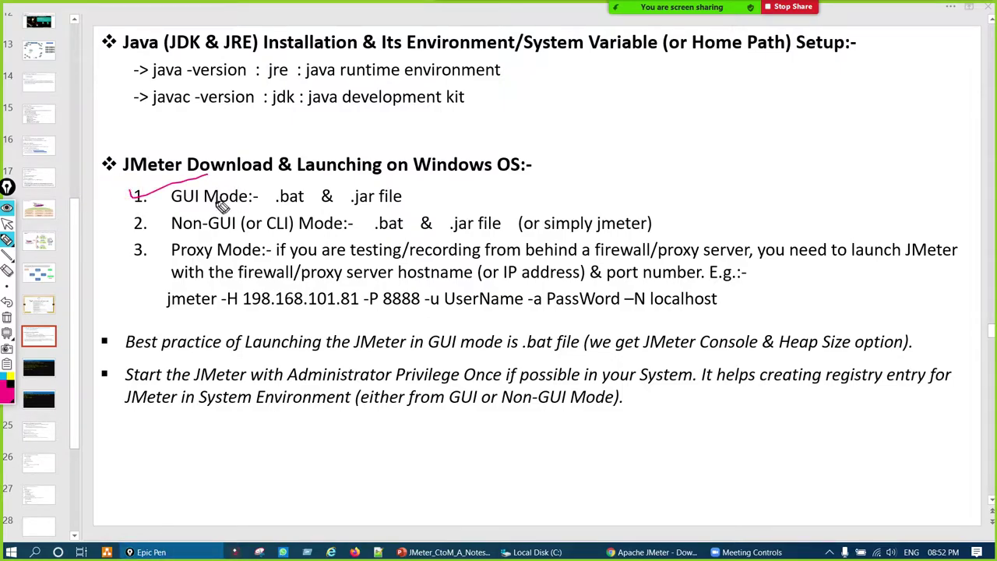
{"action": "mouse_move", "coordinate": [123, 212]}
{"action": "left_mouse_down"}
{"action": "mouse_move", "coordinate": [100, 222]}
{"action": "mouse_move", "coordinate": [125, 269]}
{"action": "left_mouse_up"}
{"action": "key", "text": "ctrl+z"}
{"action": "key", "text": "ctrl+z"}
{"action": "left_click_drag", "start_coordinate": [124, 201], "coordinate": [172, 187]}
{"action": "left_click_drag", "start_coordinate": [127, 221], "coordinate": [170, 209]}
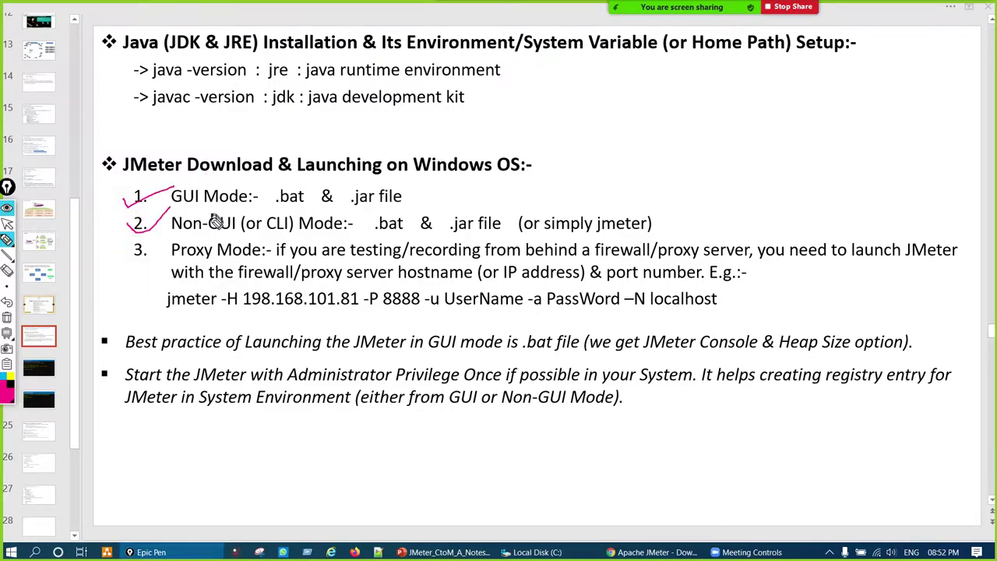
{"action": "left_click_drag", "start_coordinate": [268, 232], "coordinate": [306, 230]}
{"action": "key", "text": "ctrl+z"}
{"action": "key", "text": "ctrl+z"}
{"action": "key", "text": "ctrl+z"}
- Tick Proxy Mode, circle its item number with an arrow in pen, and undo the marks
{"action": "mouse_move", "coordinate": [159, 243]}
{"action": "left_mouse_down"}
{"action": "mouse_move", "coordinate": [166, 256]}
{"action": "mouse_move", "coordinate": [211, 247]}
{"action": "left_mouse_up"}
{"action": "mouse_move", "coordinate": [140, 263]}
{"action": "left_mouse_down"}
{"action": "mouse_move", "coordinate": [148, 297]}
{"action": "mouse_move", "coordinate": [125, 287]}
{"action": "left_mouse_up"}
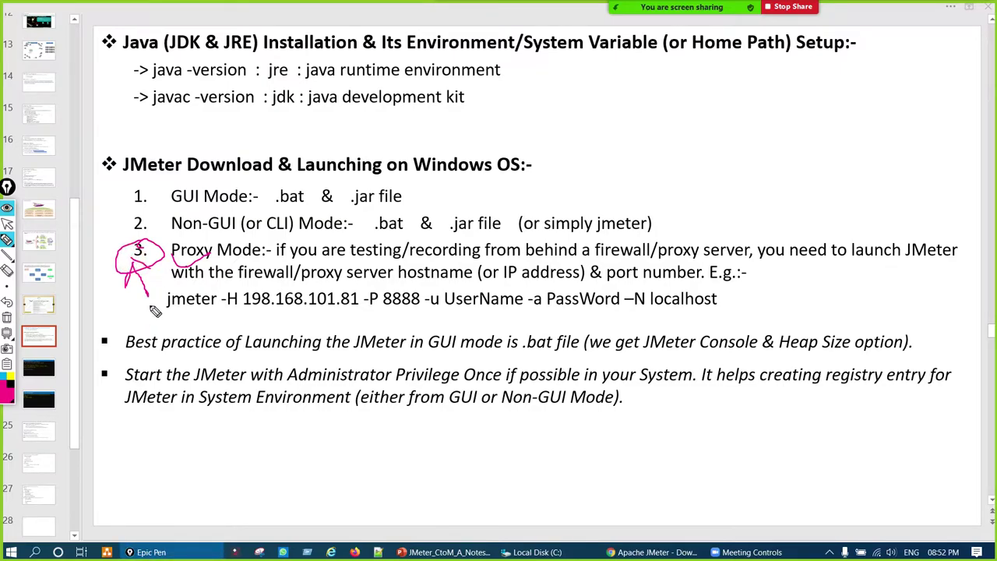
{"action": "key", "text": "ctrl+z"}
{"action": "key", "text": "ctrl+z"}
{"action": "key", "text": "ctrl+z"}
{"action": "key", "text": "ctrl+z"}
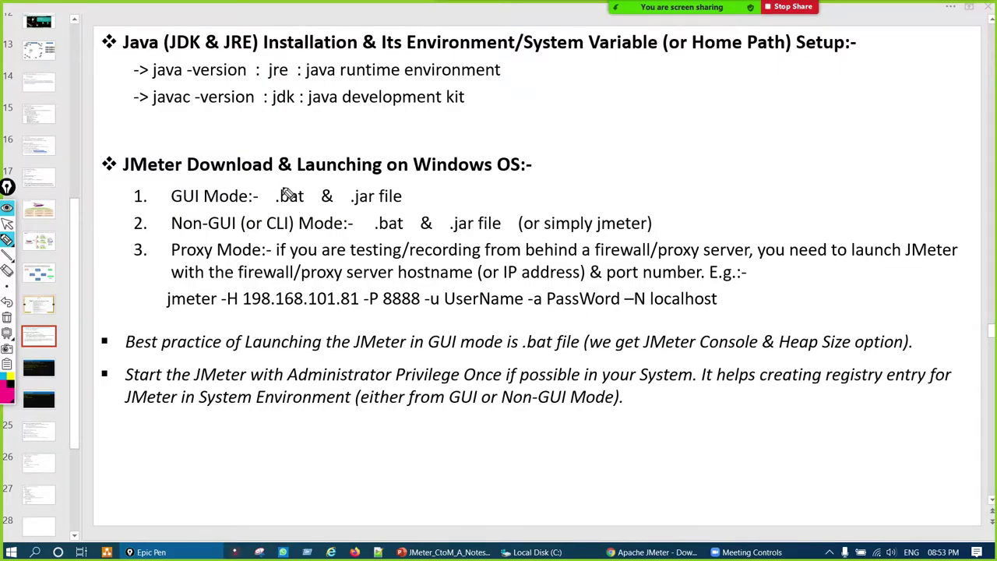
- Switch to File Explorer, open the bin folder inside apache-jmeter-5.3, and circle jmeter.bat in pen
{"action": "key", "text": "ctrl+shift+1"}
{"action": "left_click", "coordinate": [537, 551]}
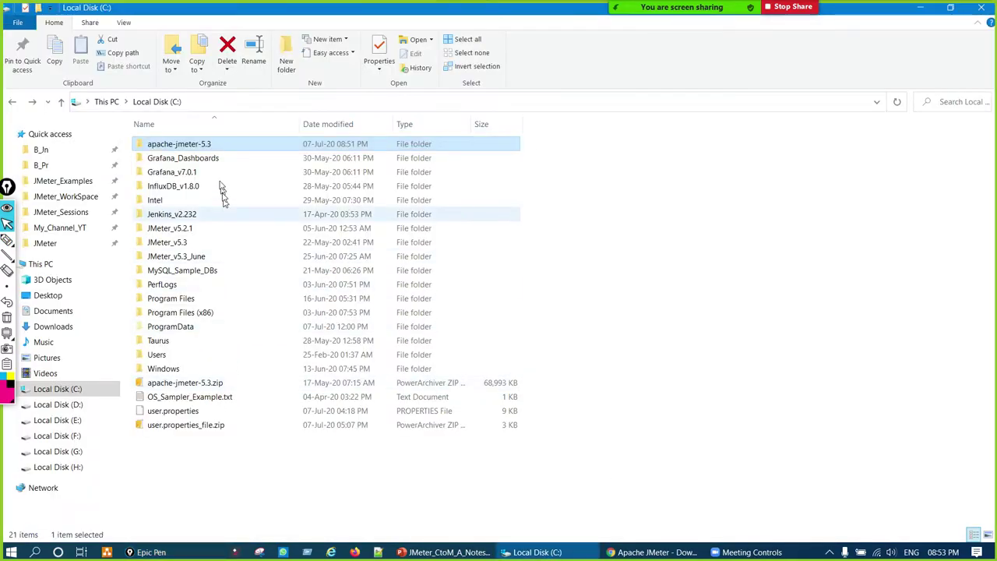
{"action": "double_click", "coordinate": [215, 148]}
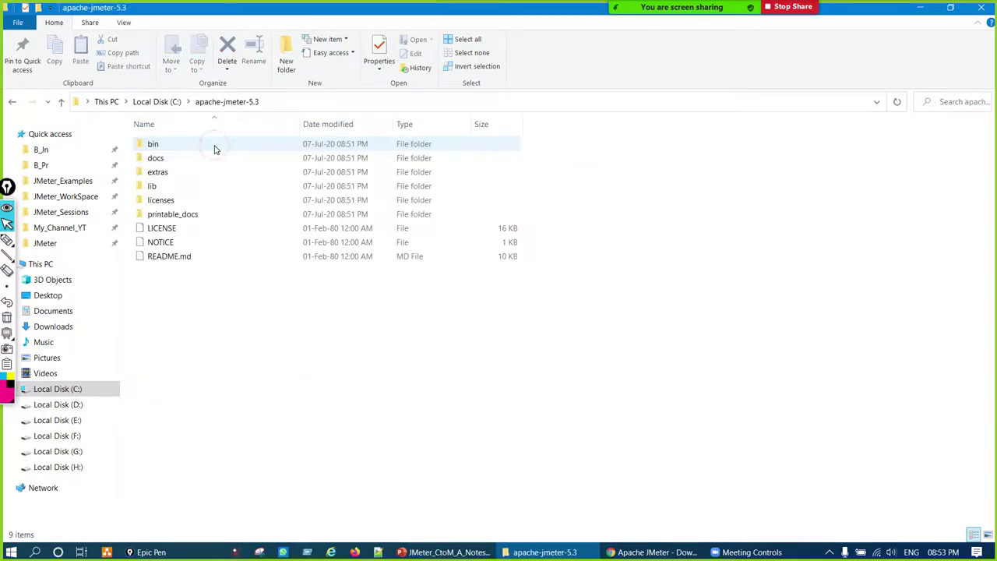
{"action": "double_click", "coordinate": [168, 144]}
{"action": "scroll", "coordinate": [382, 312], "scroll_direction": "down", "scroll_amount": 4}
{"action": "scroll", "coordinate": [382, 311], "scroll_direction": "up", "scroll_amount": 4}
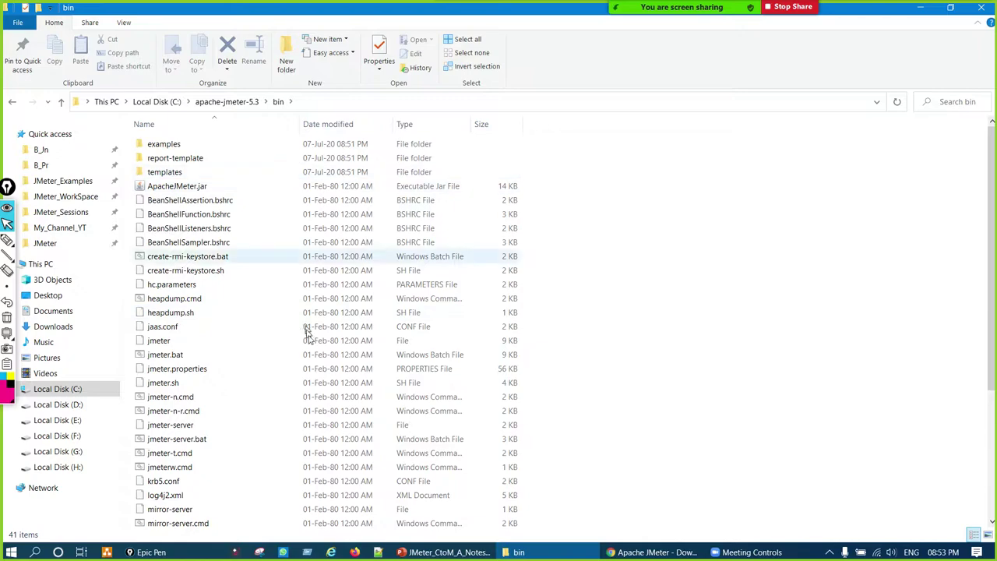
{"action": "scroll", "coordinate": [307, 356], "scroll_direction": "down", "scroll_amount": 2}
{"action": "scroll", "coordinate": [307, 349], "scroll_direction": "up", "scroll_amount": 1}
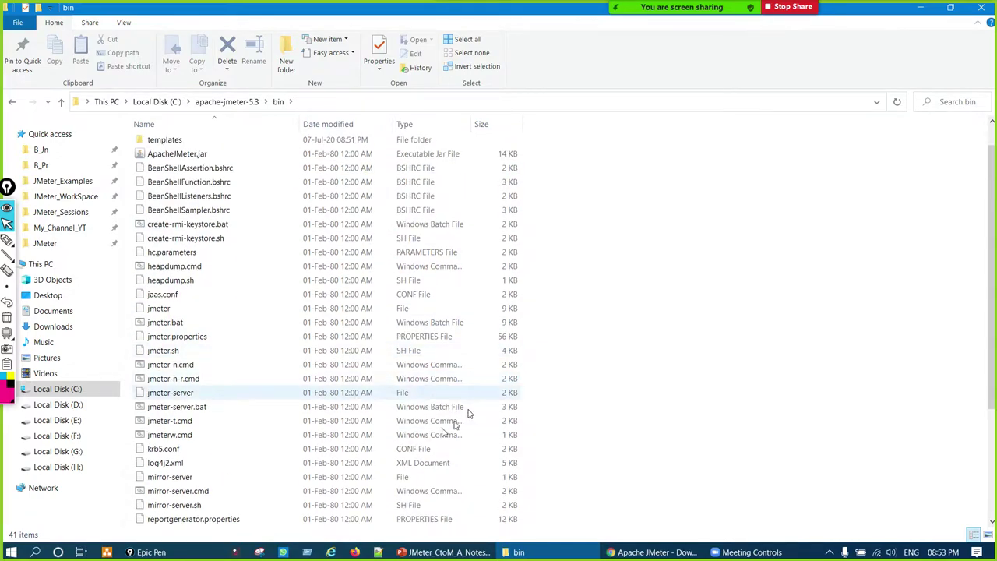
{"action": "key", "text": "ctrl+shift+p"}
{"action": "mouse_move", "coordinate": [181, 314]}
{"action": "left_mouse_down"}
{"action": "mouse_move", "coordinate": [141, 318]}
{"action": "mouse_move", "coordinate": [152, 340]}
{"action": "mouse_move", "coordinate": [196, 331]}
{"action": "mouse_move", "coordinate": [178, 312]}
{"action": "left_mouse_up"}
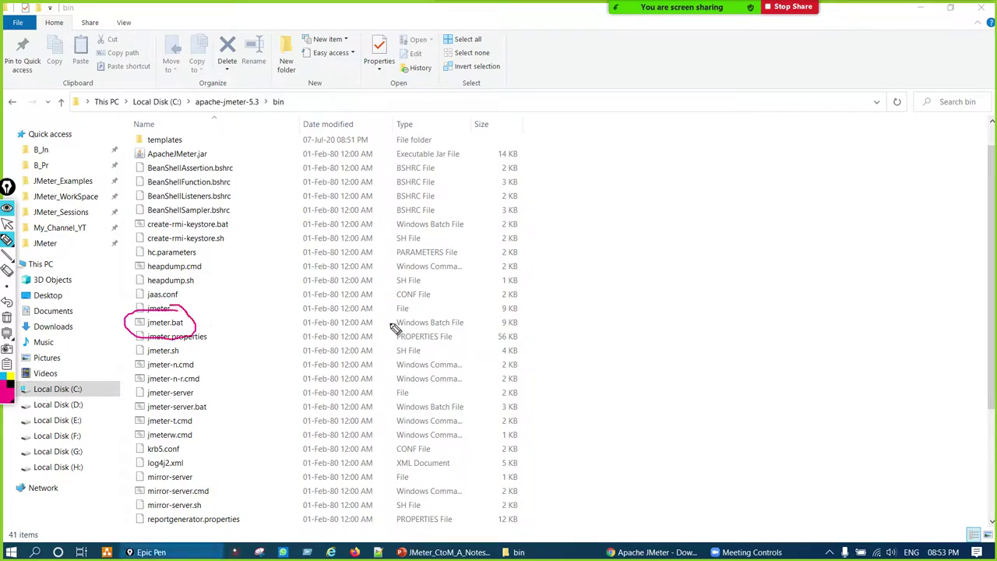
- Circle the Windows Batch File type of jmeter.bat in pen, launch jmeter.bat, and reposition its console window
{"action": "mouse_move", "coordinate": [418, 315]}
{"action": "left_mouse_down"}
{"action": "mouse_move", "coordinate": [401, 330]}
{"action": "mouse_move", "coordinate": [445, 337]}
{"action": "mouse_move", "coordinate": [468, 320]}
{"action": "mouse_move", "coordinate": [414, 312]}
{"action": "left_mouse_up"}
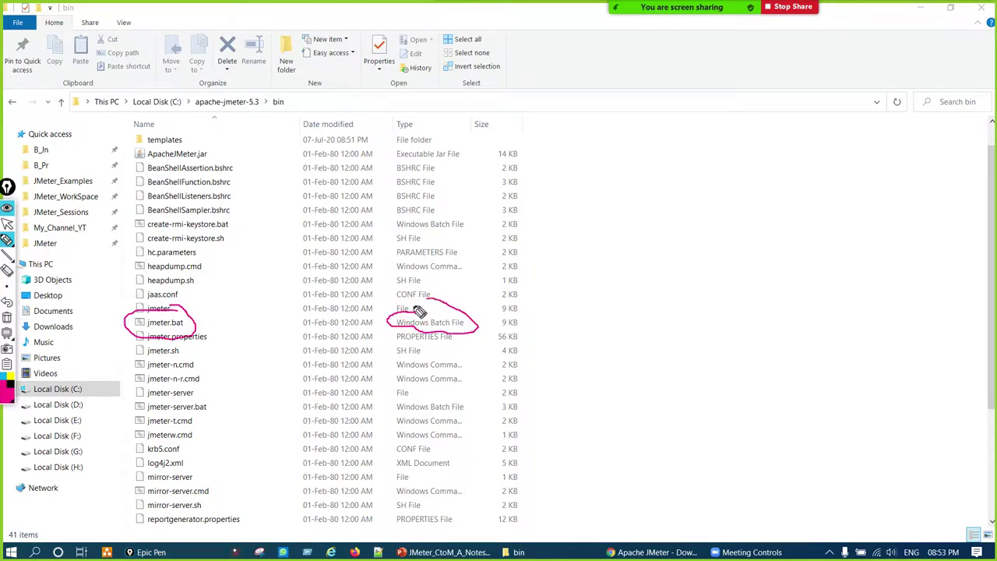
{"action": "left_click", "coordinate": [192, 325]}
{"action": "double_click", "coordinate": [178, 325]}
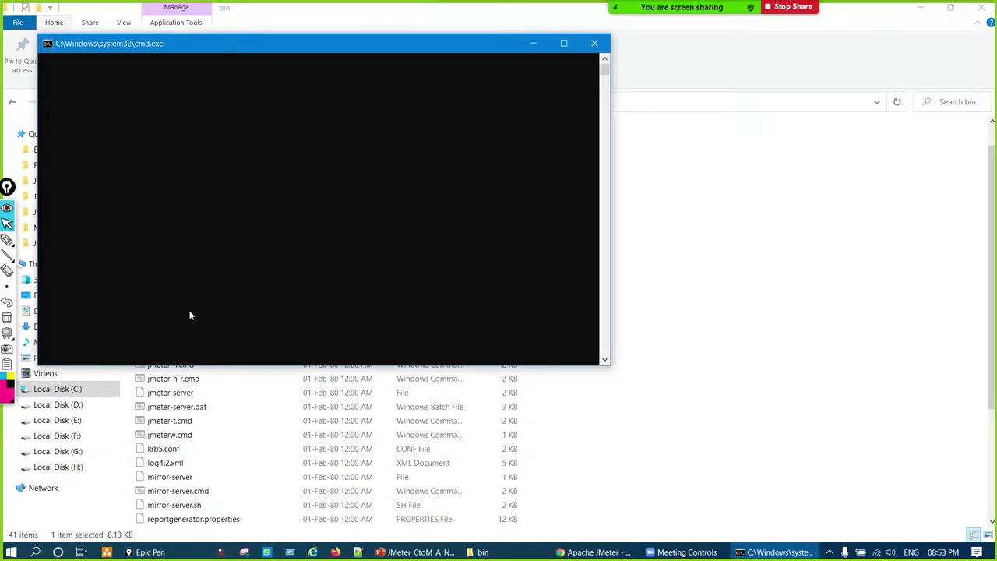
{"action": "left_click_drag", "start_coordinate": [349, 53], "coordinate": [497, 94]}
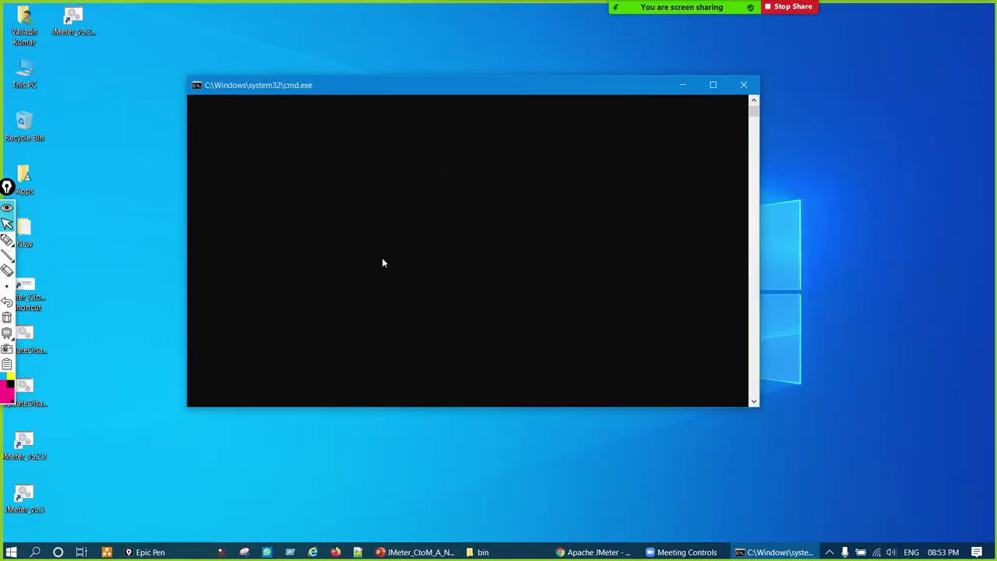
- Write "Jmeter" and "Console" in pen over the console window, minimising the JMeter window in between, and clear the marks
{"action": "mouse_move", "coordinate": [259, 181]}
{"action": "left_mouse_down"}
{"action": "mouse_move", "coordinate": [300, 166]}
{"action": "mouse_move", "coordinate": [316, 198]}
{"action": "mouse_move", "coordinate": [508, 166]}
{"action": "left_mouse_up"}
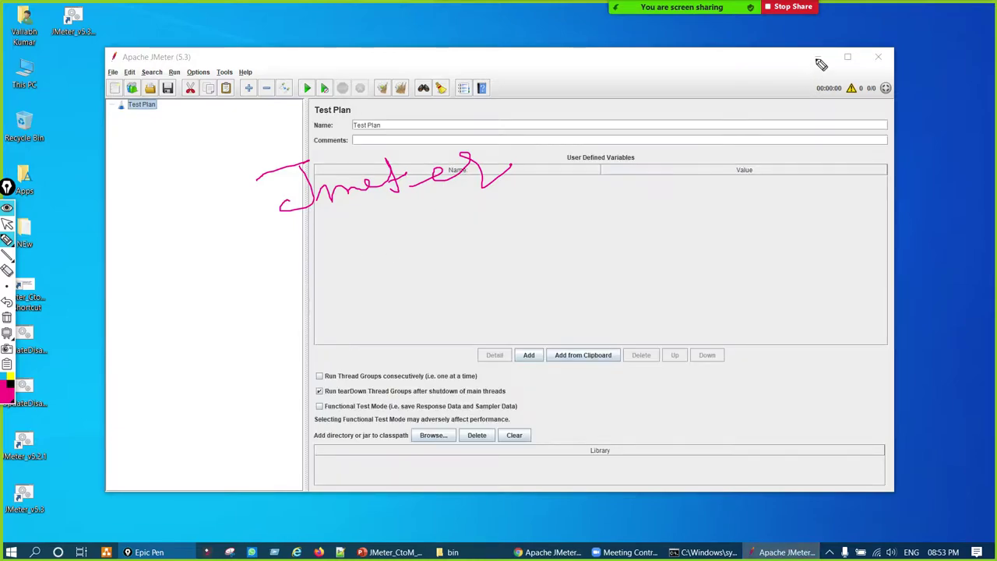
{"action": "left_click", "coordinate": [818, 59]}
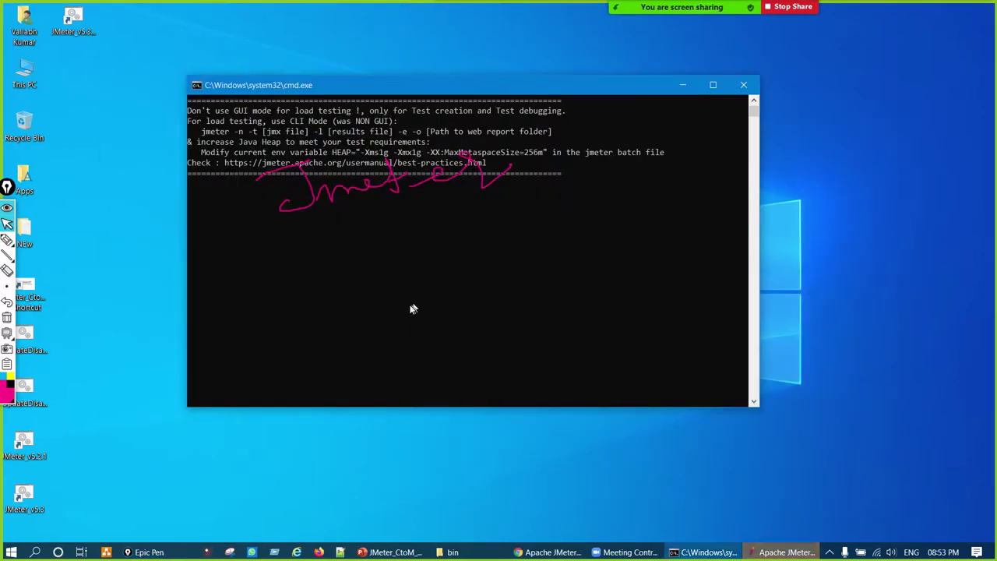
{"action": "mouse_move", "coordinate": [383, 288]}
{"action": "left_mouse_down"}
{"action": "mouse_move", "coordinate": [395, 301]}
{"action": "mouse_move", "coordinate": [456, 305]}
{"action": "mouse_move", "coordinate": [528, 272]}
{"action": "left_mouse_up"}
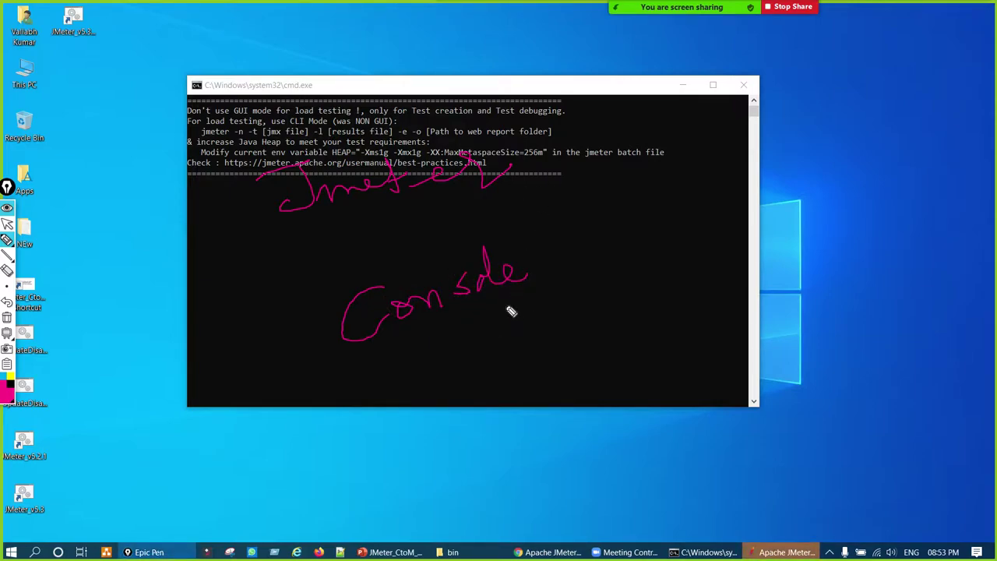
{"action": "left_click_drag", "start_coordinate": [508, 330], "coordinate": [449, 345]}
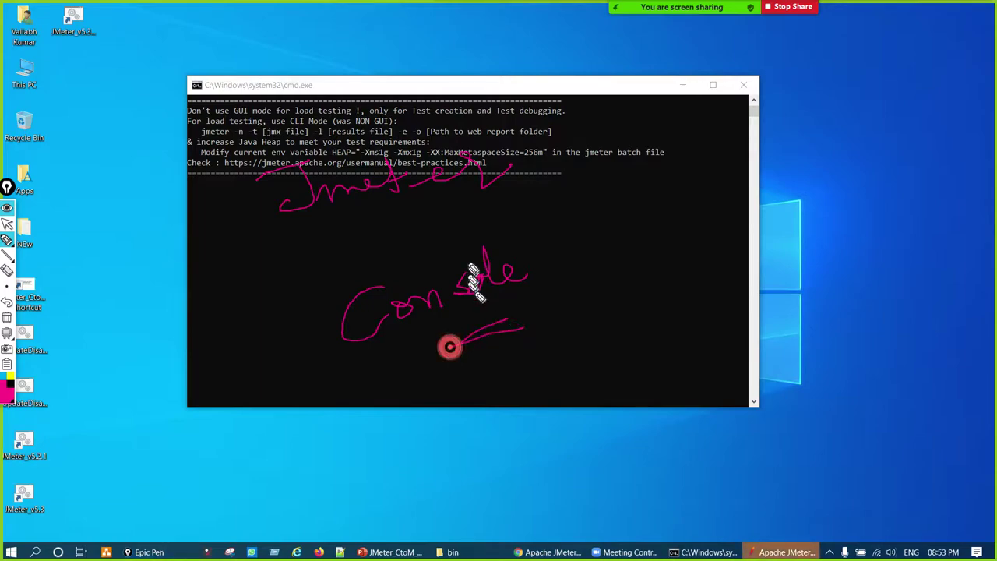
{"action": "key", "text": "ctrl+shift+c"}
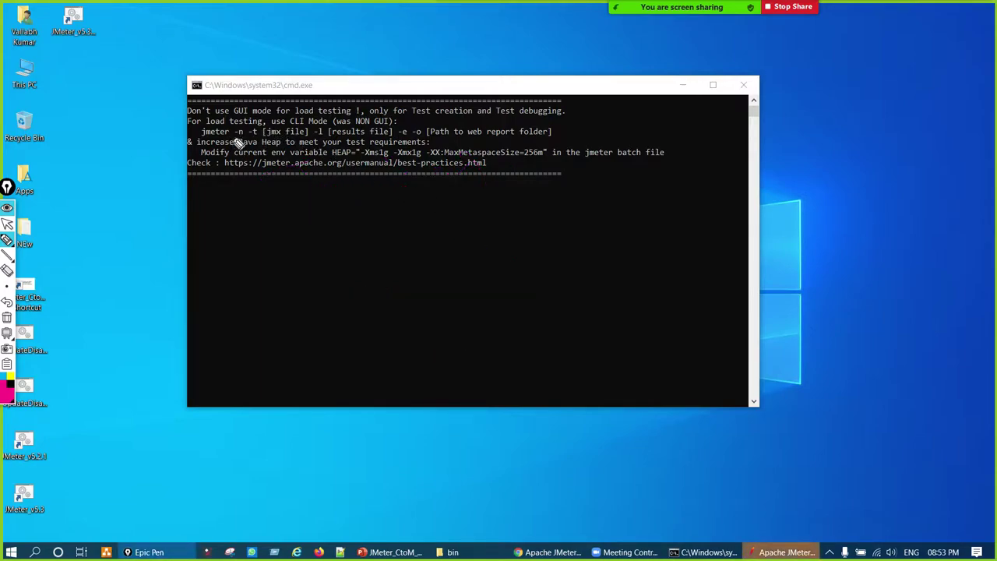
- Outline the GUI-mode and load-testing notice in the console in pen, and clear the mark
{"action": "mouse_move", "coordinate": [191, 101]}
{"action": "left_mouse_down"}
{"action": "mouse_move", "coordinate": [195, 182]}
{"action": "mouse_move", "coordinate": [456, 196]}
{"action": "mouse_move", "coordinate": [613, 145]}
{"action": "mouse_move", "coordinate": [427, 97]}
{"action": "mouse_move", "coordinate": [190, 100]}
{"action": "left_mouse_up"}
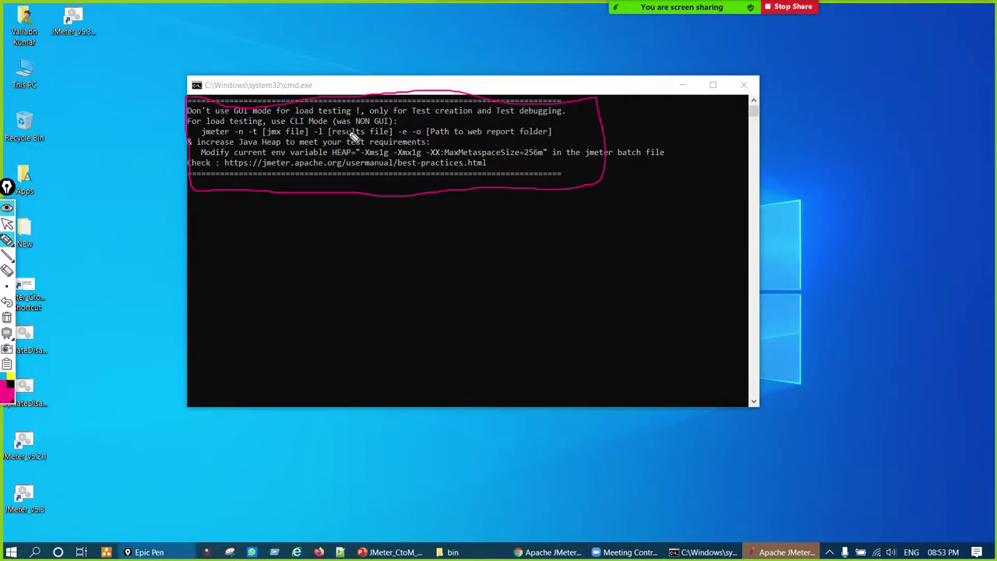
{"action": "key", "text": "ctrl+shift+c"}
{"action": "key", "text": "ctrl+shift+f"}
- Minimise the console window, and bring up the Apache JMeter (5.3) window maximised
{"action": "left_click", "coordinate": [675, 85]}
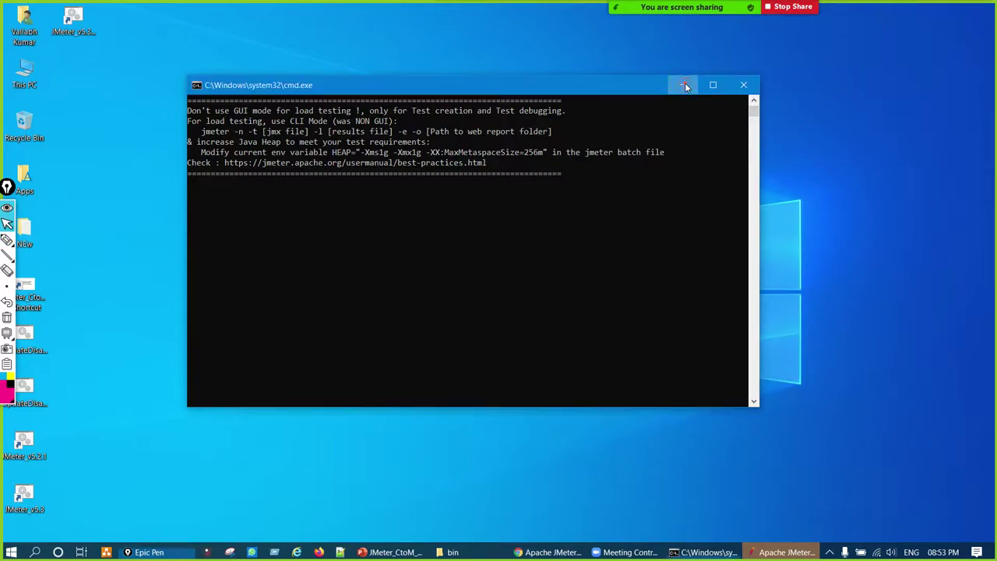
{"action": "left_click", "coordinate": [684, 84]}
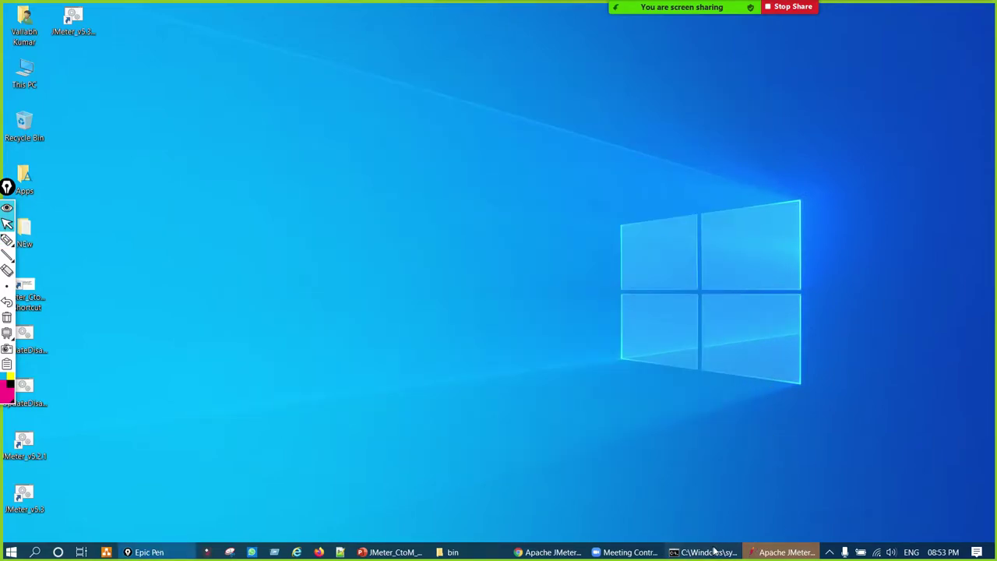
{"action": "left_click", "coordinate": [707, 552]}
{"action": "left_click", "coordinate": [766, 552]}
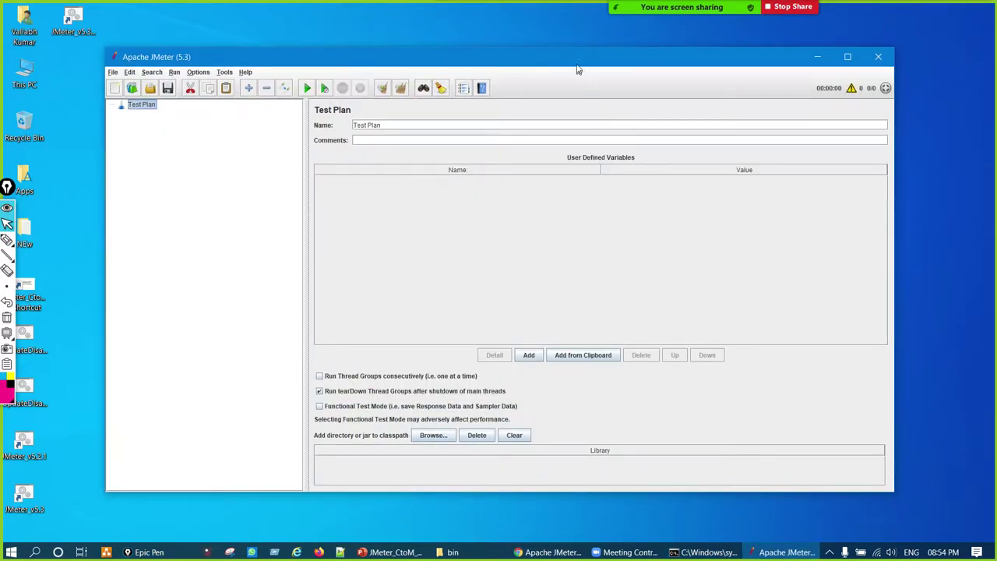
{"action": "double_click", "coordinate": [577, 61]}
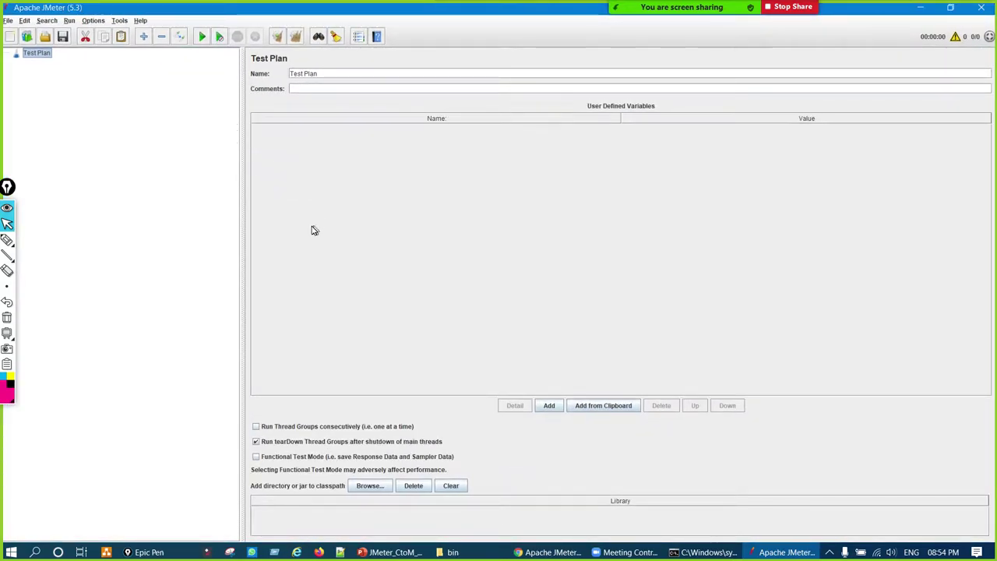
- Mark the JMeter interface, including the test plan tree and the main work area, in pen, and clear the marks
{"action": "key", "text": "ctrl+shift+p"}
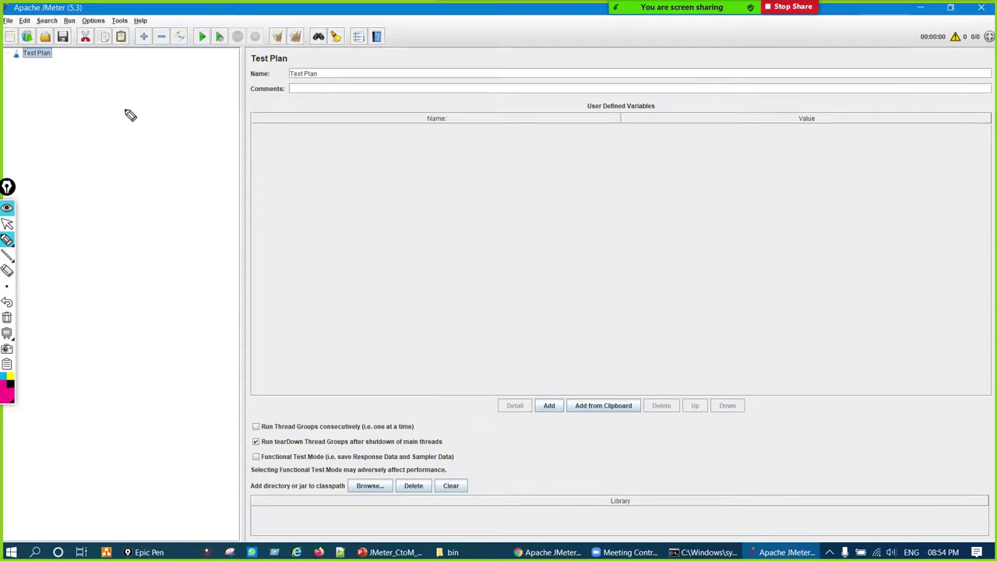
{"action": "mouse_move", "coordinate": [369, 283]}
{"action": "left_mouse_down"}
{"action": "mouse_move", "coordinate": [383, 241]}
{"action": "mouse_move", "coordinate": [397, 257]}
{"action": "mouse_move", "coordinate": [425, 230]}
{"action": "mouse_move", "coordinate": [475, 234]}
{"action": "left_mouse_up"}
{"action": "left_click_drag", "start_coordinate": [34, 47], "coordinate": [805, 493]}
{"action": "left_click_drag", "start_coordinate": [935, 184], "coordinate": [320, 33]}
{"action": "key", "text": "ctrl+shift+c"}
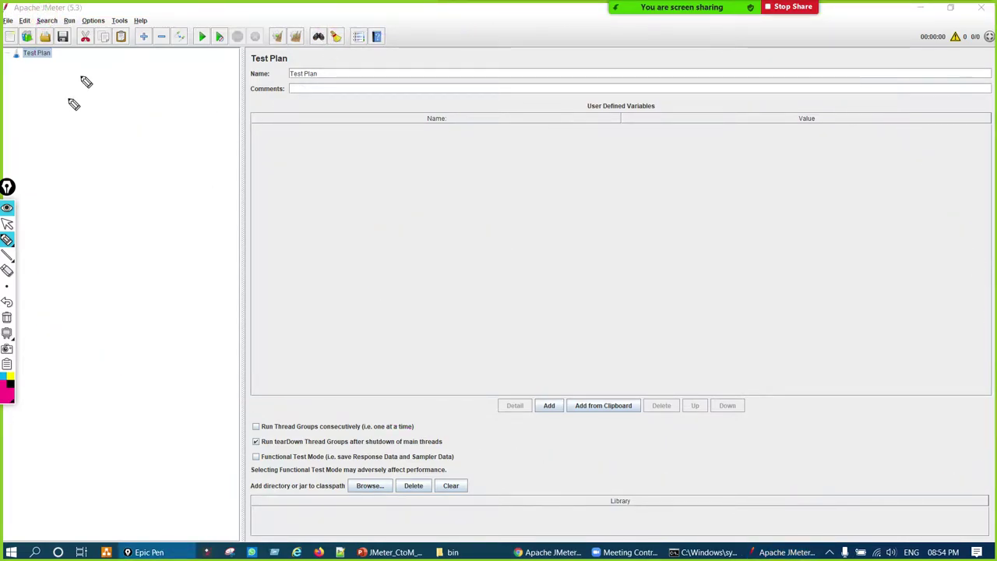
{"action": "left_click_drag", "start_coordinate": [80, 76], "coordinate": [126, 118]}
{"action": "mouse_move", "coordinate": [264, 215]}
{"action": "left_mouse_down"}
{"action": "mouse_move", "coordinate": [285, 264]}
{"action": "mouse_move", "coordinate": [383, 270]}
{"action": "left_mouse_up"}
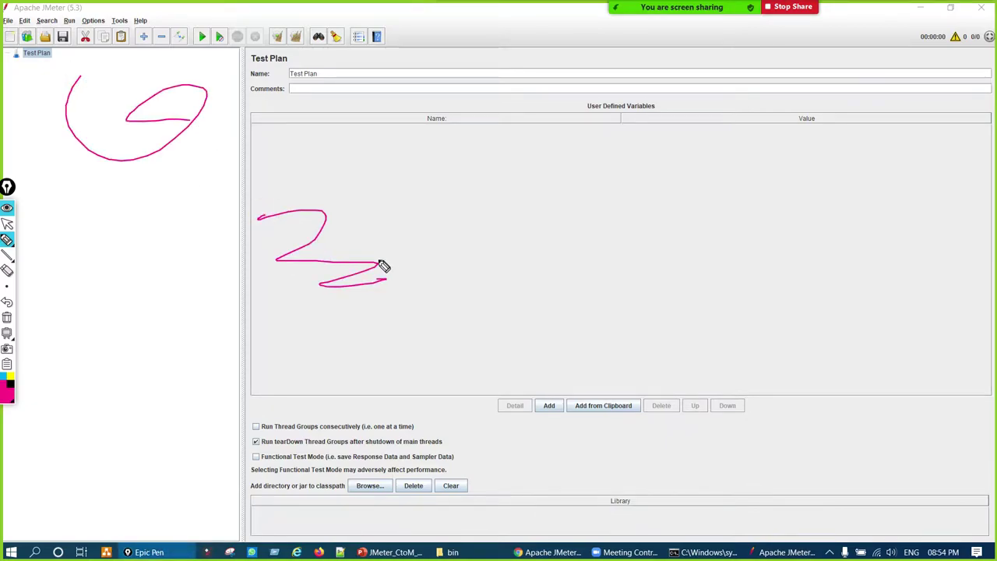
{"action": "key", "text": "ctrl+shift+c"}
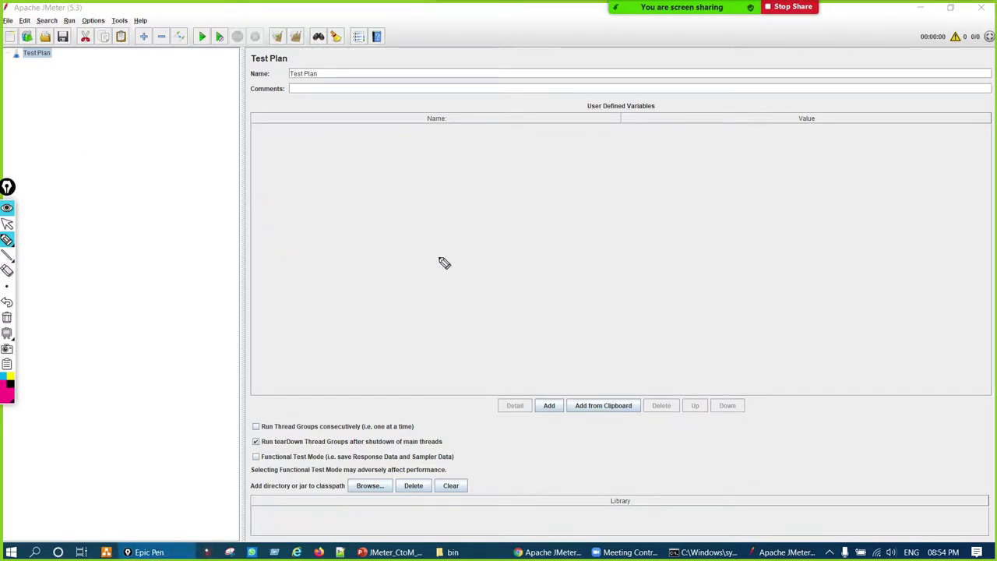
- Write "dark" in pen over the test plan's variables area, and clear the marks
{"action": "mouse_move", "coordinate": [405, 230]}
{"action": "left_mouse_down"}
{"action": "mouse_move", "coordinate": [425, 272]}
{"action": "mouse_move", "coordinate": [465, 222]}
{"action": "mouse_move", "coordinate": [545, 223]}
{"action": "mouse_move", "coordinate": [566, 243]}
{"action": "left_mouse_up"}
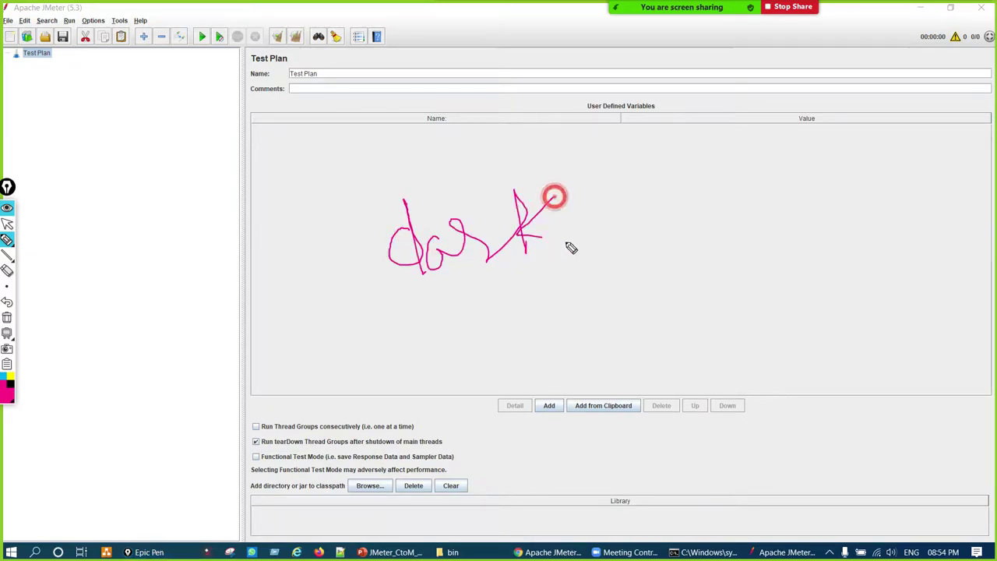
{"action": "left_click_drag", "start_coordinate": [487, 310], "coordinate": [609, 272]}
{"action": "key", "text": "ctrl+Delete"}
{"action": "key", "text": "ctrl+F1"}
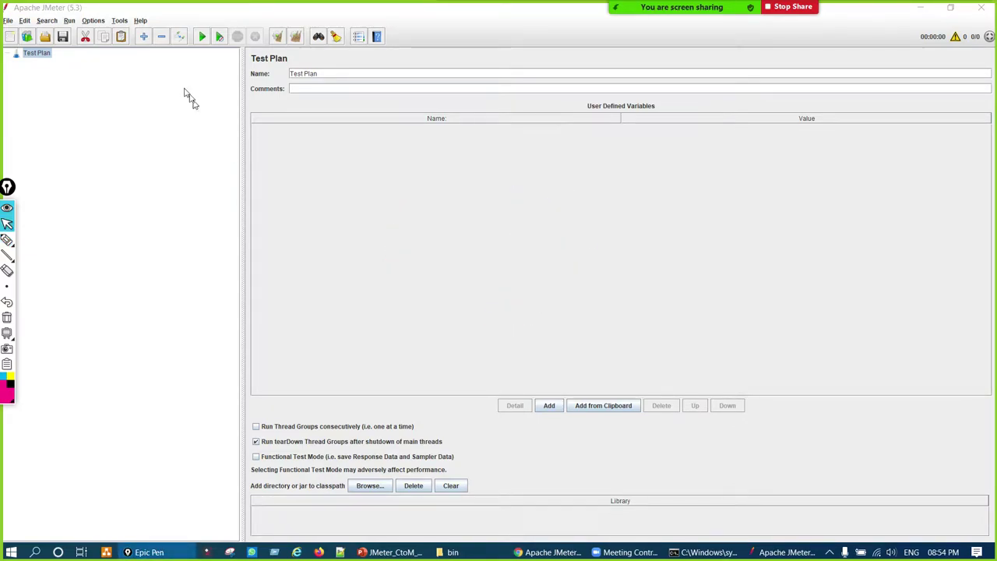
- Set JMeter's look and feel to Darklaf - Darcula
{"action": "left_click", "coordinate": [98, 21]}
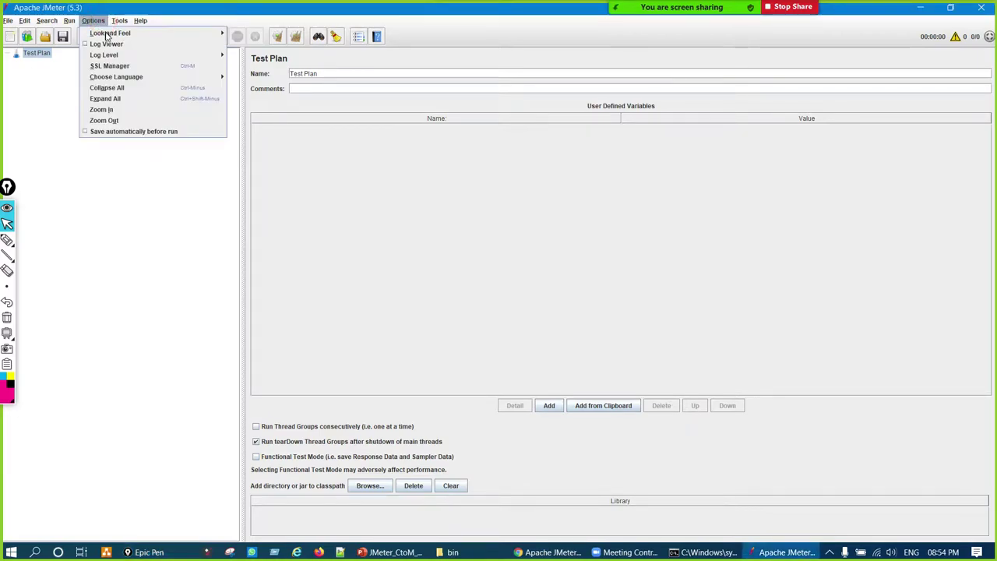
{"action": "mouse_move", "coordinate": [222, 33]}
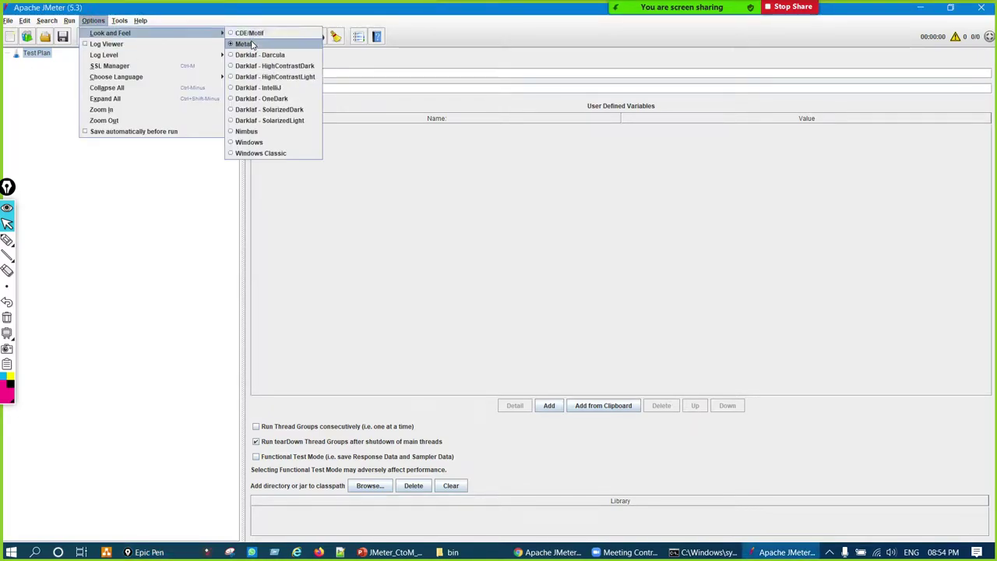
{"action": "left_click", "coordinate": [250, 44]}
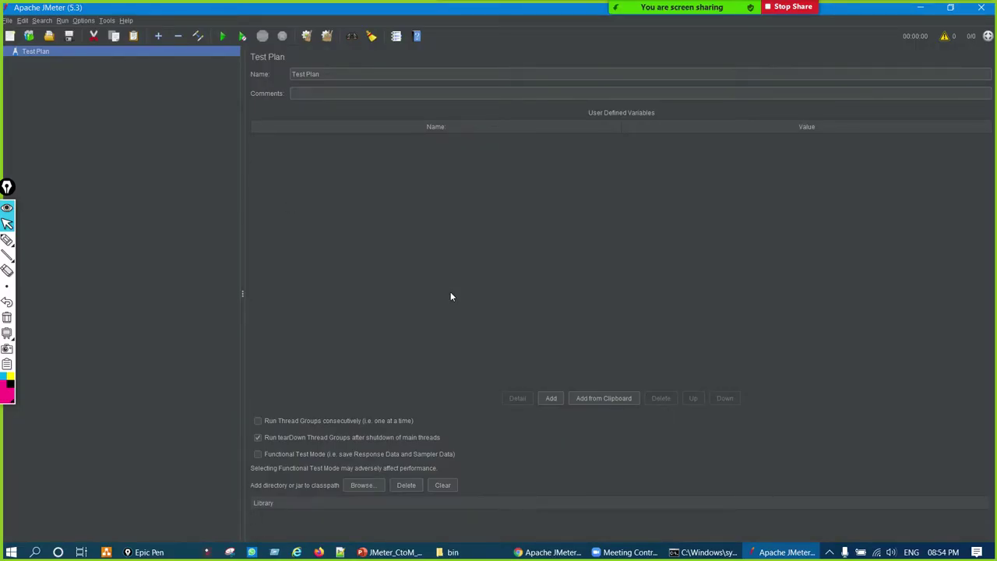
- Circle "Options" and point an arrow at it in pen, and clear the marks
{"action": "key", "text": "ctrl+F2"}
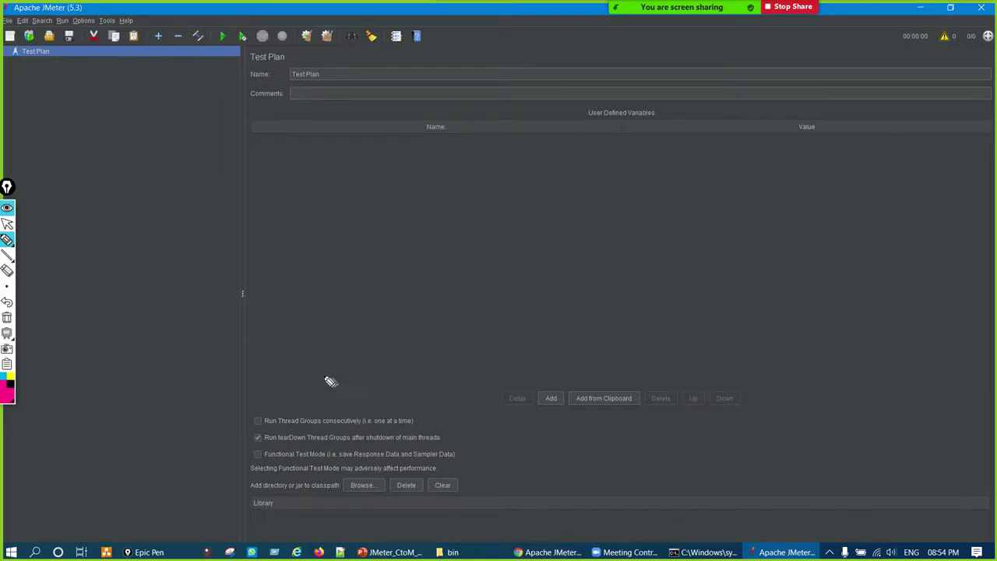
{"action": "key", "text": "ctrl+F1"}
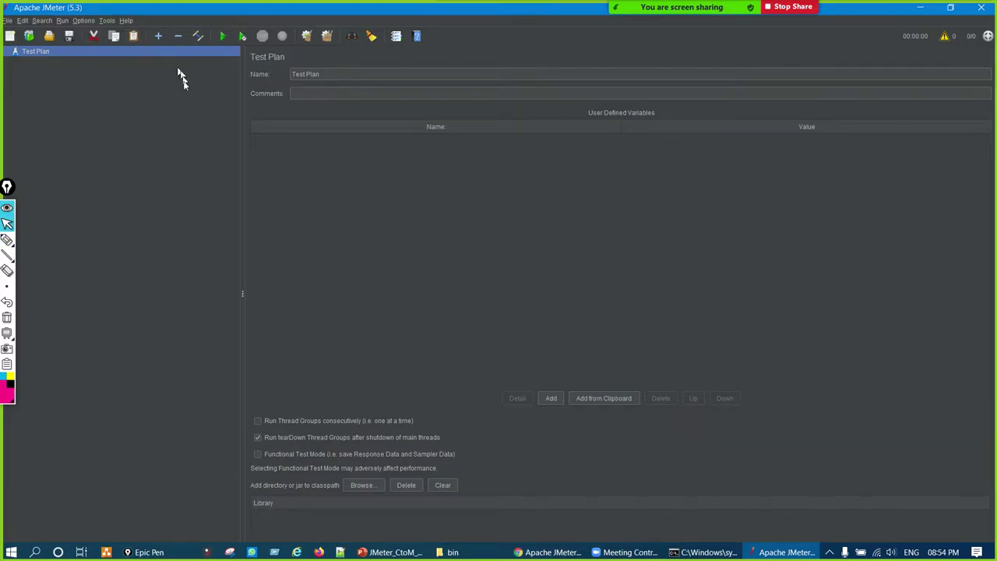
{"action": "key", "text": "ctrl+F2"}
{"action": "mouse_move", "coordinate": [97, 8]}
{"action": "left_mouse_down"}
{"action": "mouse_move", "coordinate": [68, 12]}
{"action": "mouse_move", "coordinate": [87, 23]}
{"action": "left_mouse_up"}
{"action": "mouse_move", "coordinate": [139, 116]}
{"action": "left_mouse_down"}
{"action": "mouse_move", "coordinate": [89, 34]}
{"action": "mouse_move", "coordinate": [87, 55]}
{"action": "left_mouse_up"}
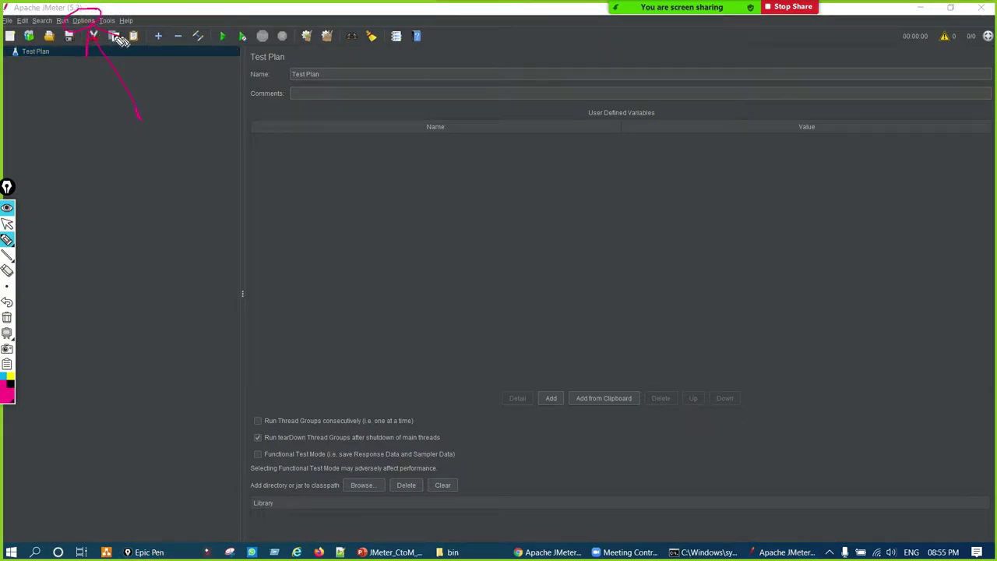
{"action": "key", "text": "ctrl+F1"}
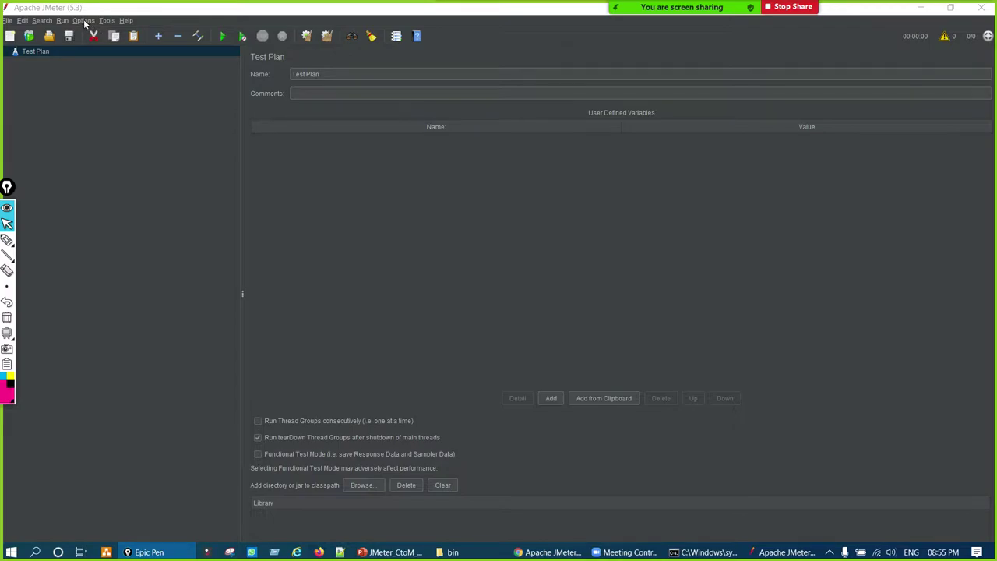
- Set JMeter's look and feel to Metal
{"action": "left_click", "coordinate": [84, 20]}
{"action": "mouse_move", "coordinate": [102, 32]}
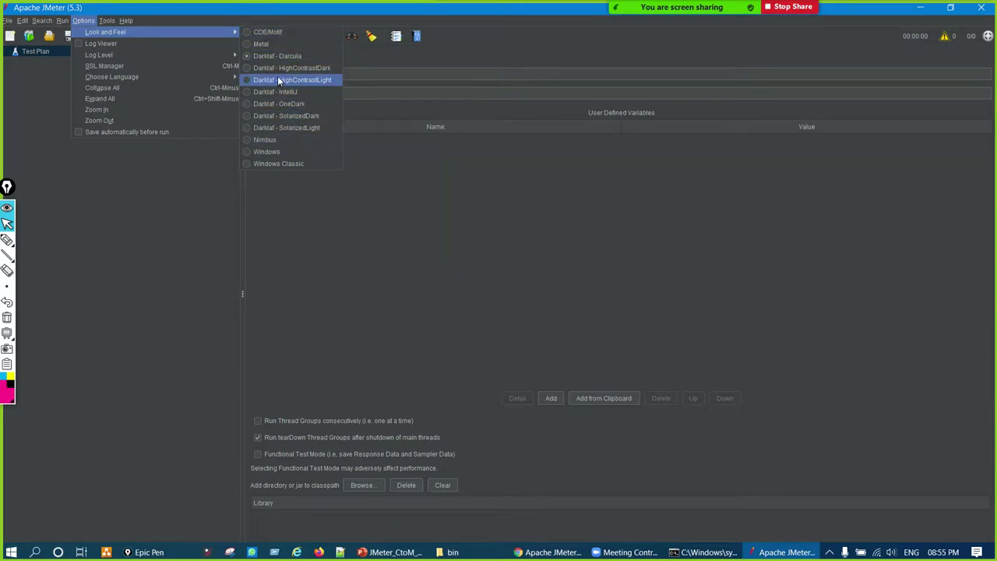
{"action": "left_click", "coordinate": [249, 46]}
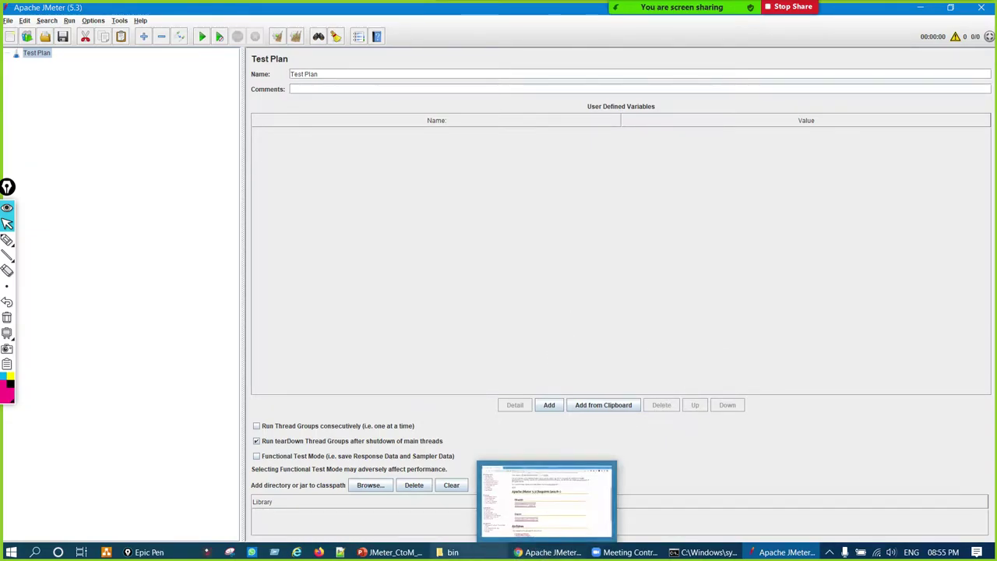
- Switch to the JMeter notes in PowerPoint, mark ".bat" and "GUI Mode" in pen, and clear the marks
{"action": "left_click", "coordinate": [393, 552]}
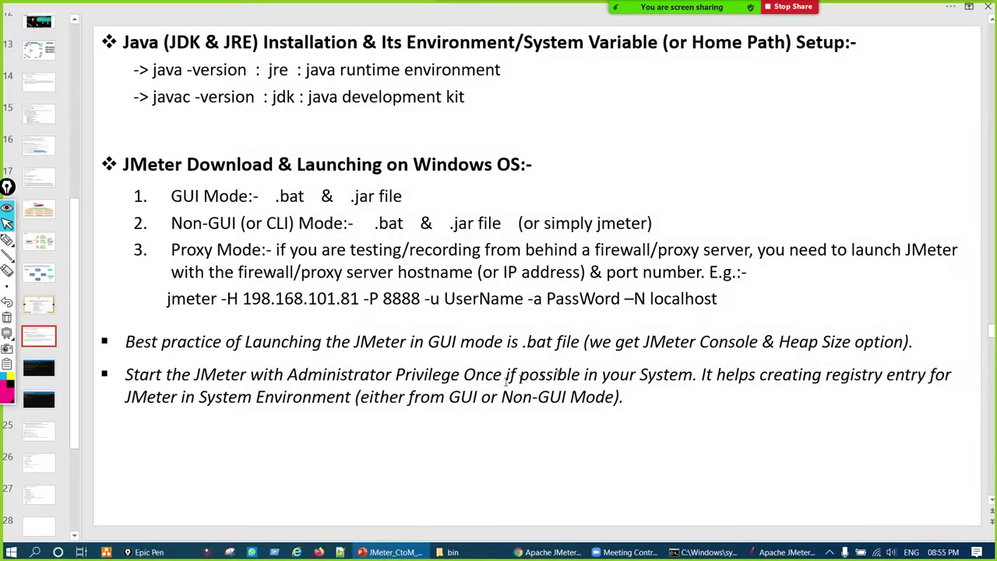
{"action": "key", "text": "ctrl+shift+p"}
{"action": "mouse_move", "coordinate": [299, 185]}
{"action": "left_mouse_down"}
{"action": "mouse_move", "coordinate": [289, 187]}
{"action": "mouse_move", "coordinate": [299, 190]}
{"action": "left_mouse_up"}
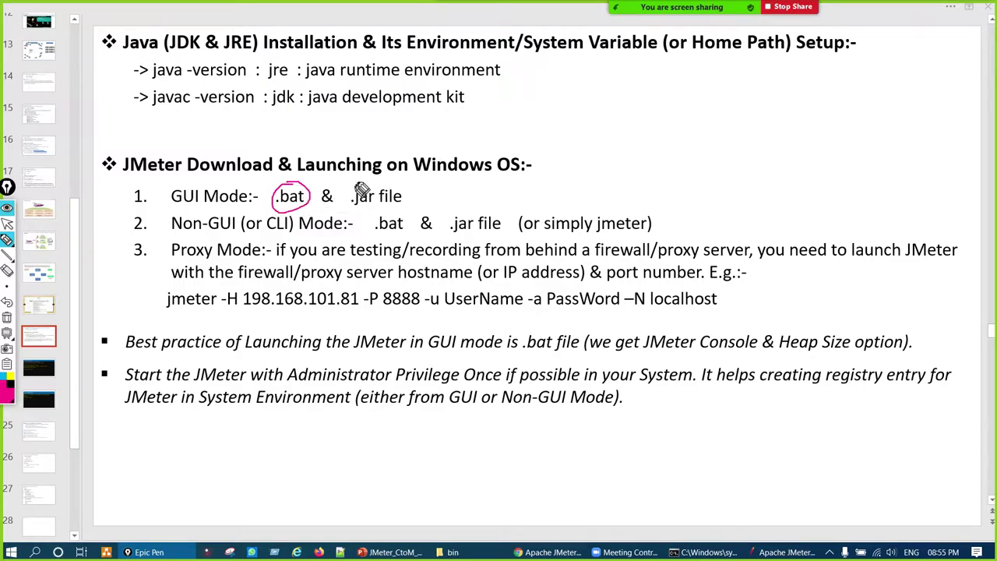
{"action": "left_click_drag", "start_coordinate": [166, 201], "coordinate": [212, 187]}
{"action": "key", "text": "ctrl+shift+c"}
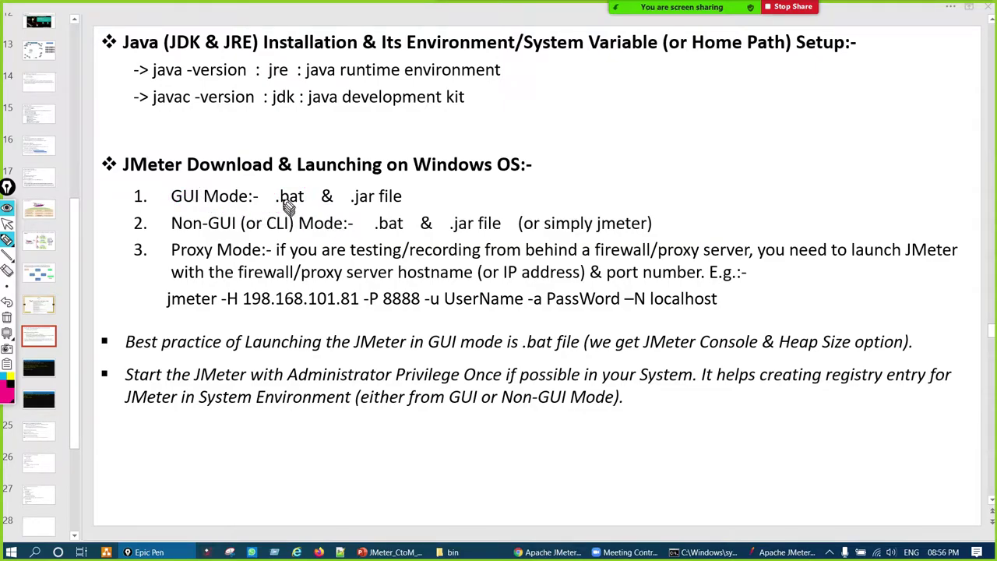
- Circle ".bat" in the GUI Mode item with an arrow labelled "best" in pen, and clear the marks
{"action": "mouse_move", "coordinate": [282, 189]}
{"action": "left_mouse_down"}
{"action": "mouse_move", "coordinate": [321, 208]}
{"action": "mouse_move", "coordinate": [299, 187]}
{"action": "mouse_move", "coordinate": [364, 139]}
{"action": "left_mouse_up"}
{"action": "left_click_drag", "start_coordinate": [300, 186], "coordinate": [319, 174]}
{"action": "mouse_move", "coordinate": [381, 122]}
{"action": "left_mouse_down"}
{"action": "mouse_move", "coordinate": [395, 145]}
{"action": "mouse_move", "coordinate": [460, 129]}
{"action": "mouse_move", "coordinate": [467, 140]}
{"action": "mouse_move", "coordinate": [472, 110]}
{"action": "left_mouse_up"}
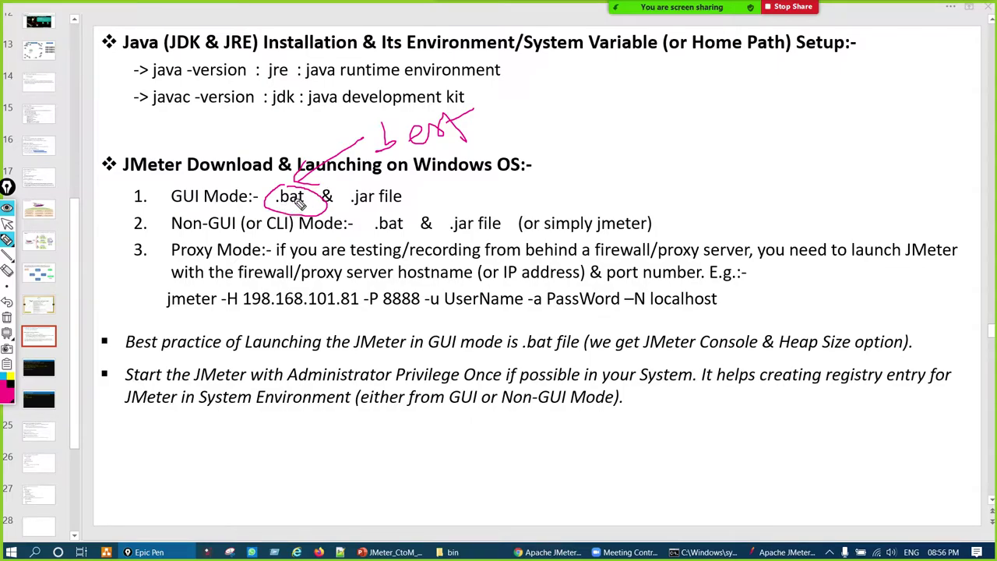
{"action": "key", "text": "ctrl+shift+c"}
- Circle ".jar file" in the GUI Mode item in pen, clear the mark, and switch back to JMeter
{"action": "left_click_drag", "start_coordinate": [390, 175], "coordinate": [383, 183]}
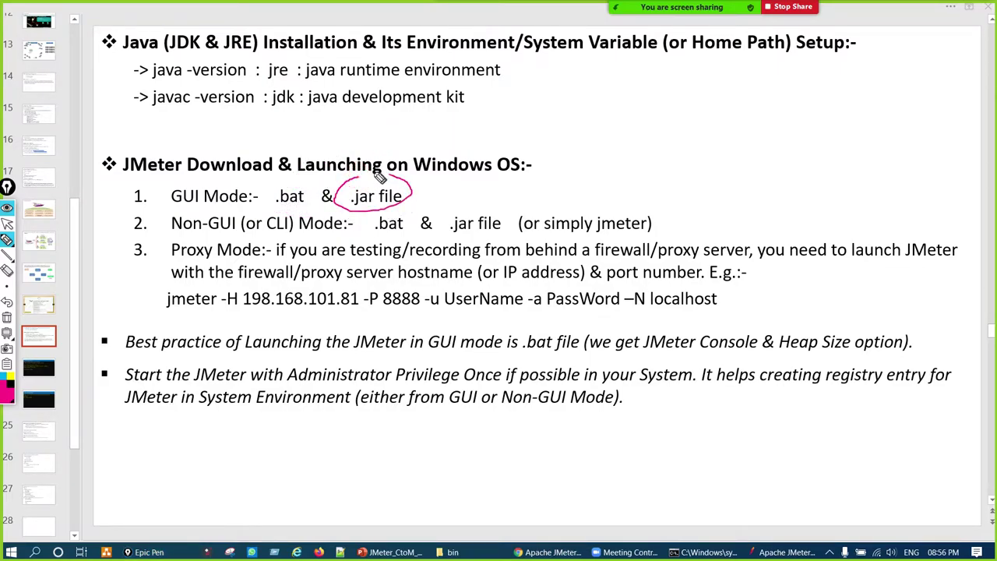
{"action": "key", "text": "ctrl+shift+c"}
{"action": "key", "text": "ctrl+shift+1"}
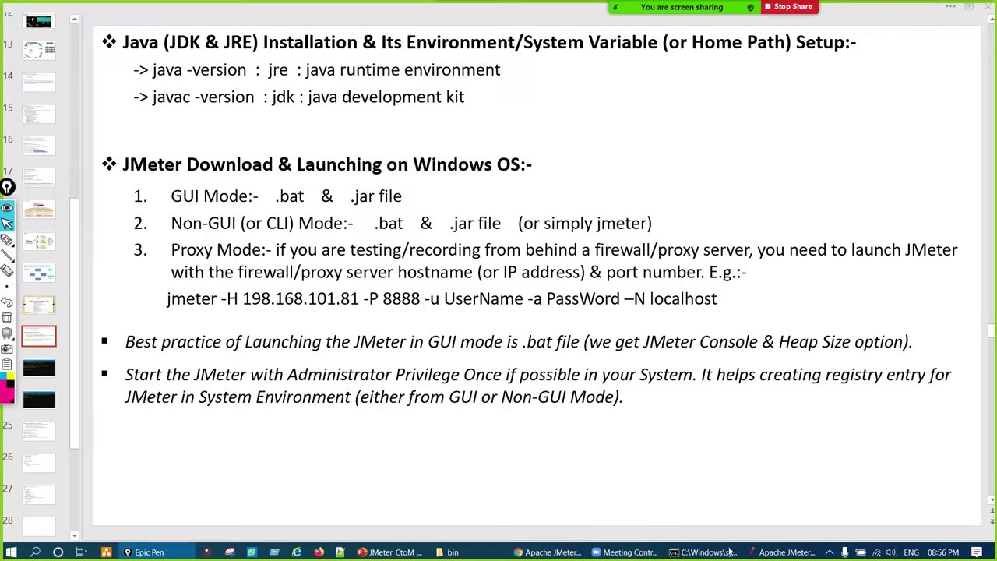
{"action": "left_click", "coordinate": [785, 552]}
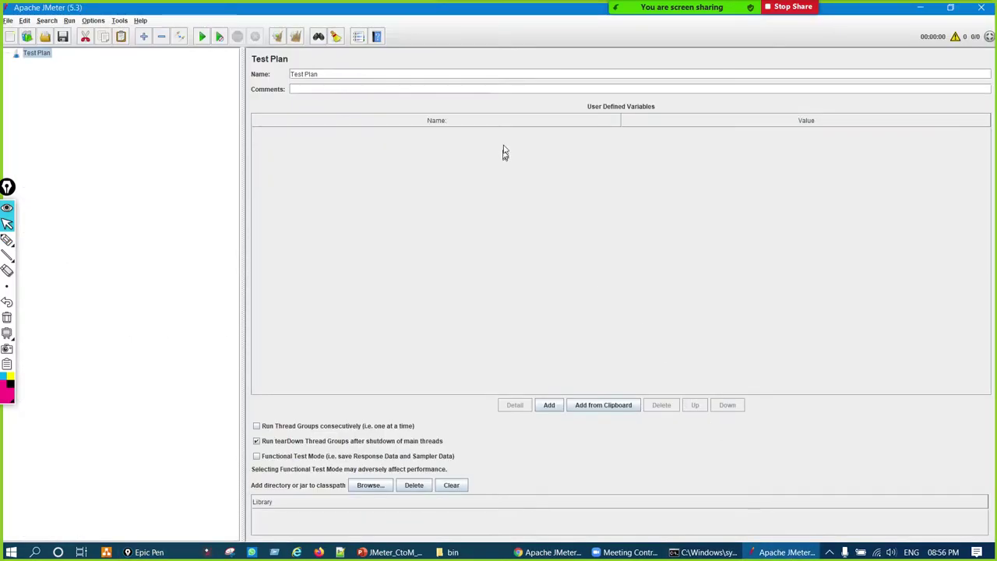
- Close JMeter and switch to the apache-jmeter-5.3 bin folder in File Explorer
{"action": "left_click", "coordinate": [987, 11]}
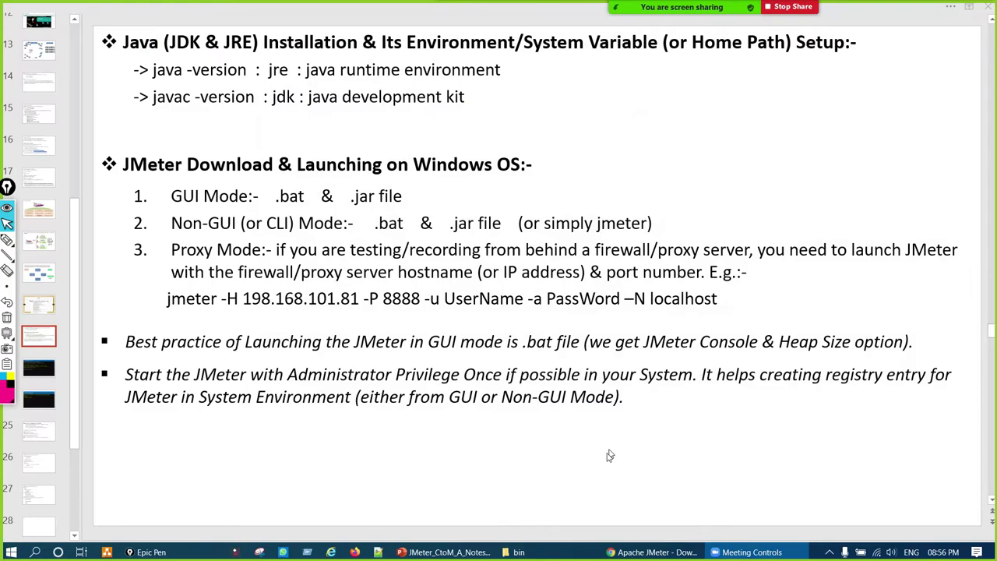
{"action": "left_click", "coordinate": [549, 545]}
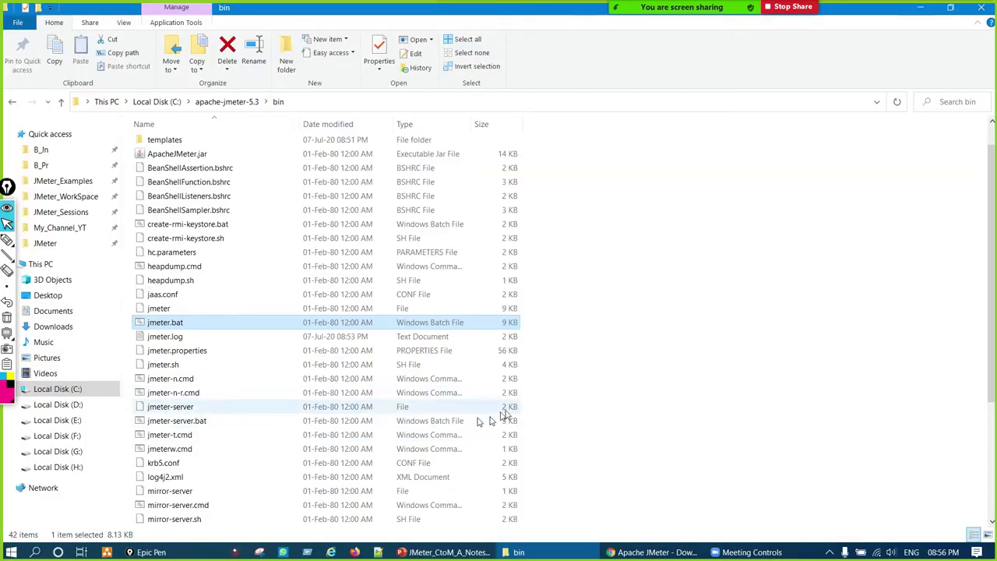
- Circle the bin folder name, ApacheJMeter.jar and its "Executable Jar File" type in pen, and clear the marks
{"action": "key", "text": "ctrl+shift+p"}
{"action": "left_click_drag", "start_coordinate": [285, 96], "coordinate": [265, 108]}
{"action": "mouse_move", "coordinate": [180, 141]}
{"action": "left_mouse_down"}
{"action": "mouse_move", "coordinate": [119, 159]}
{"action": "mouse_move", "coordinate": [204, 172]}
{"action": "mouse_move", "coordinate": [215, 148]}
{"action": "mouse_move", "coordinate": [172, 137]}
{"action": "left_mouse_up"}
{"action": "mouse_move", "coordinate": [428, 140]}
{"action": "left_mouse_down"}
{"action": "mouse_move", "coordinate": [406, 147]}
{"action": "mouse_move", "coordinate": [418, 163]}
{"action": "mouse_move", "coordinate": [474, 151]}
{"action": "mouse_move", "coordinate": [420, 151]}
{"action": "left_mouse_up"}
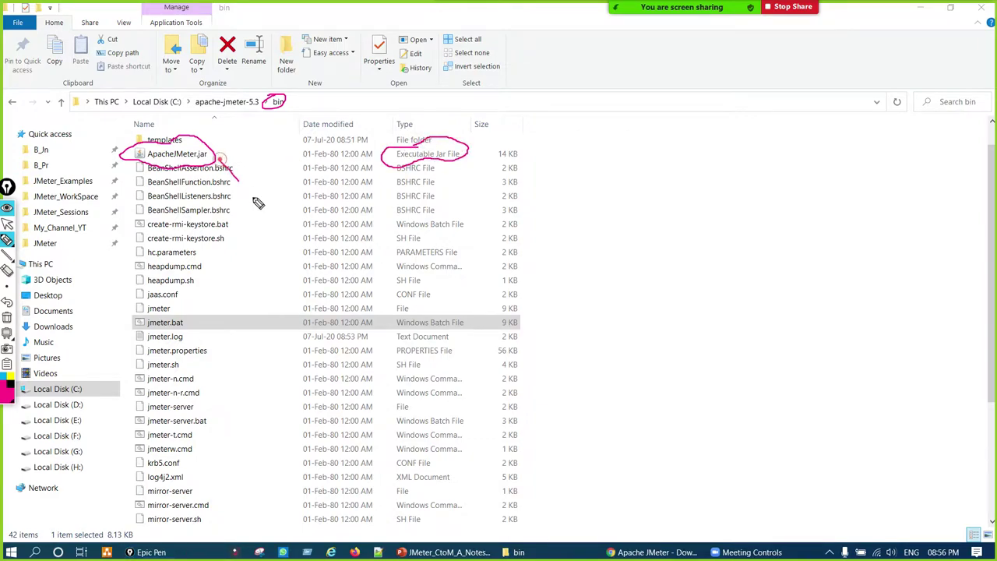
{"action": "key", "text": "ctrl+shift+c"}
{"action": "key", "text": "ctrl+shift+1"}
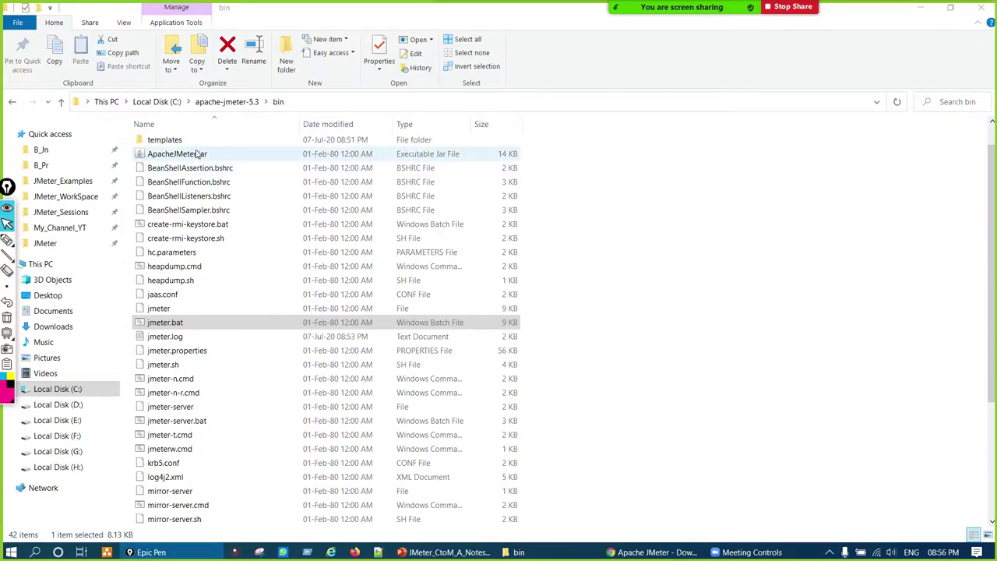
- Launch JMeter from ApacheJMeter.jar and move its window aside to uncover the bin file list
{"action": "double_click", "coordinate": [197, 154]}
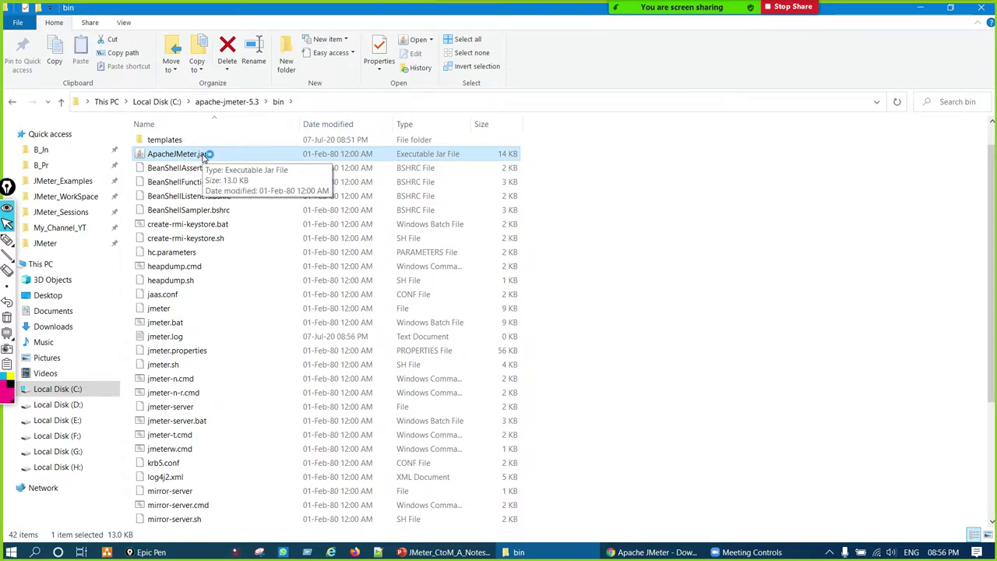
{"action": "left_click", "coordinate": [446, 552]}
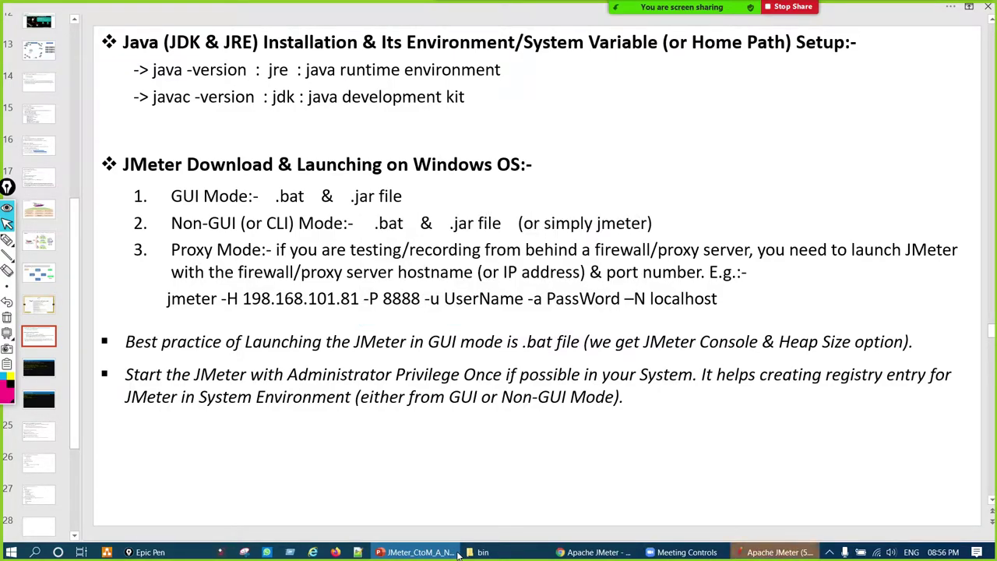
{"action": "left_click", "coordinate": [458, 552]}
{"action": "left_click_drag", "start_coordinate": [413, 65], "coordinate": [607, 87]}
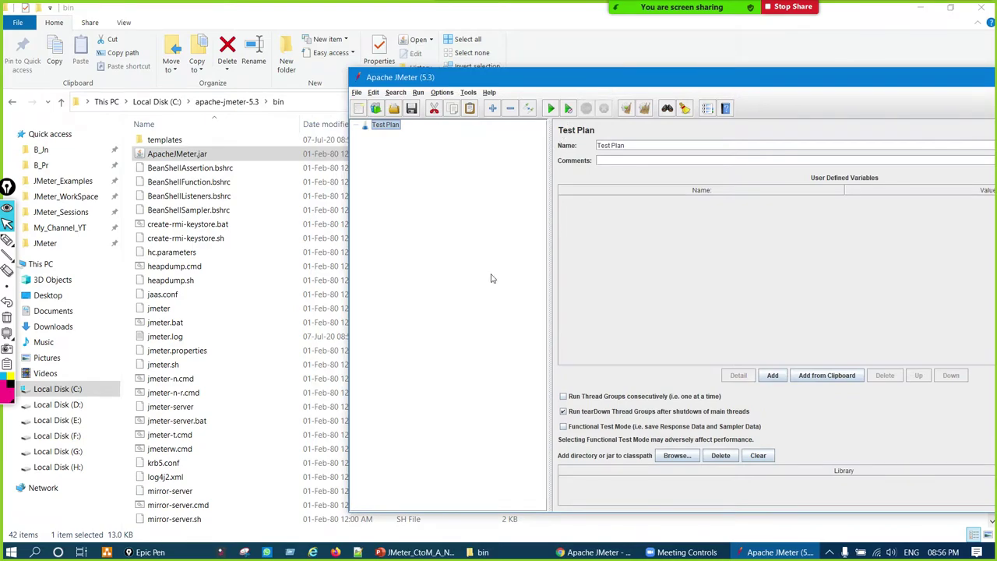
- Circle jmeter.bat and ApacheJMeter.jar with an arrow to the JMeter window in pen, clear the marks, and close JMeter
{"action": "key", "text": "ctrl+F2"}
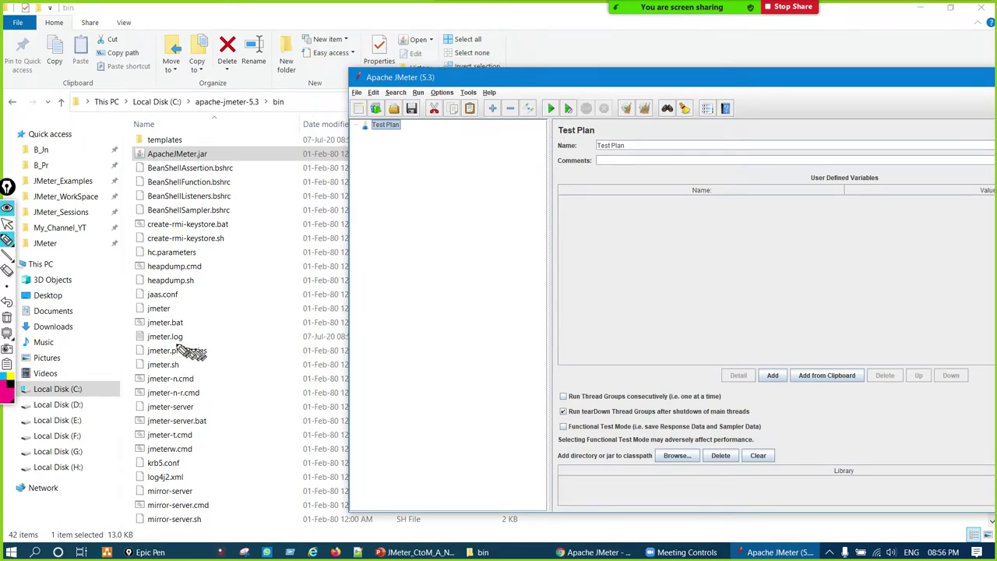
{"action": "mouse_move", "coordinate": [181, 314]}
{"action": "left_mouse_down"}
{"action": "mouse_move", "coordinate": [147, 343]}
{"action": "mouse_move", "coordinate": [179, 325]}
{"action": "mouse_move", "coordinate": [168, 314]}
{"action": "left_mouse_up"}
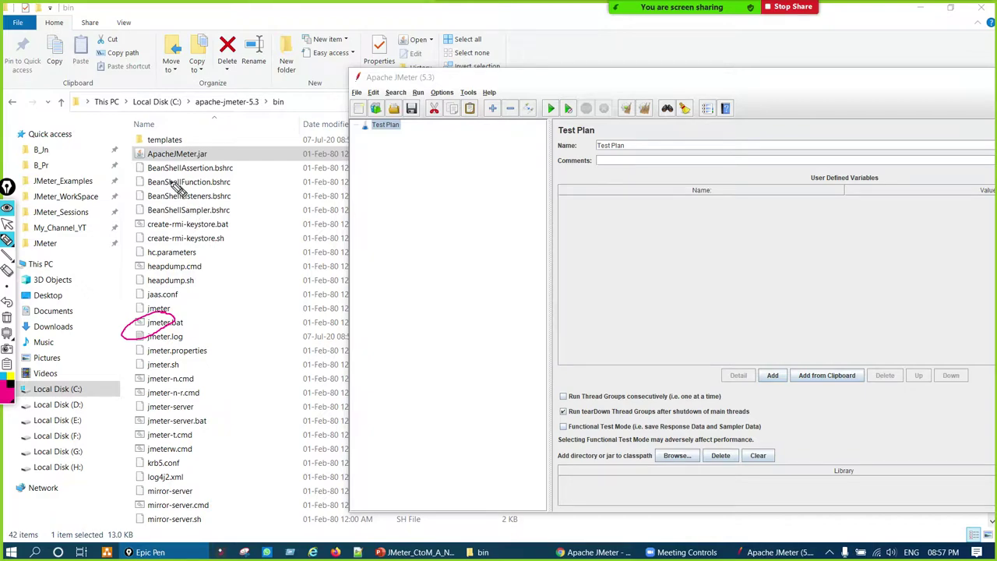
{"action": "mouse_move", "coordinate": [155, 138]}
{"action": "left_mouse_down"}
{"action": "mouse_move", "coordinate": [145, 160]}
{"action": "mouse_move", "coordinate": [169, 130]}
{"action": "mouse_move", "coordinate": [227, 155]}
{"action": "mouse_move", "coordinate": [388, 156]}
{"action": "mouse_move", "coordinate": [396, 181]}
{"action": "left_mouse_up"}
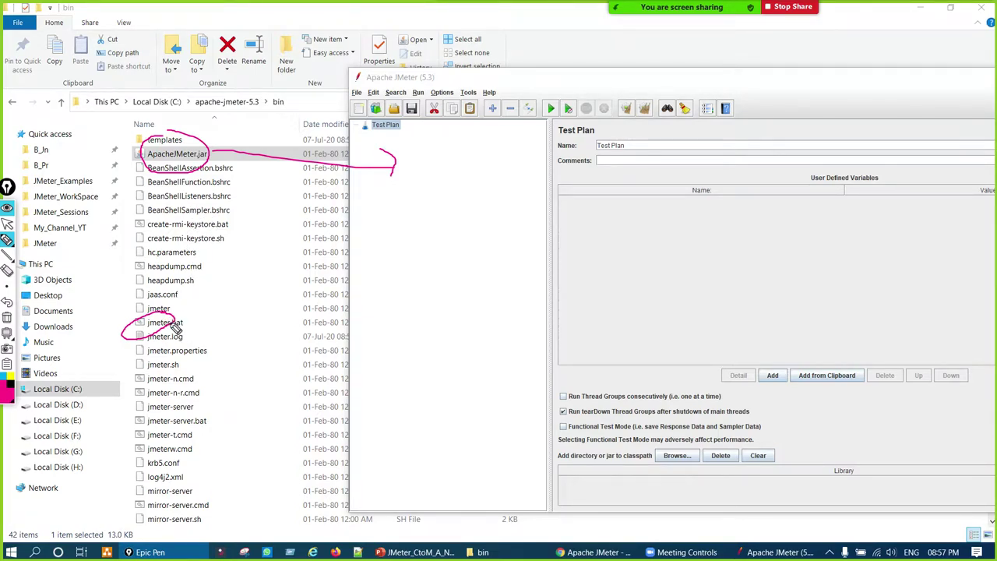
{"action": "key", "text": "ctrl+Delete"}
{"action": "key", "text": "ctrl+1"}
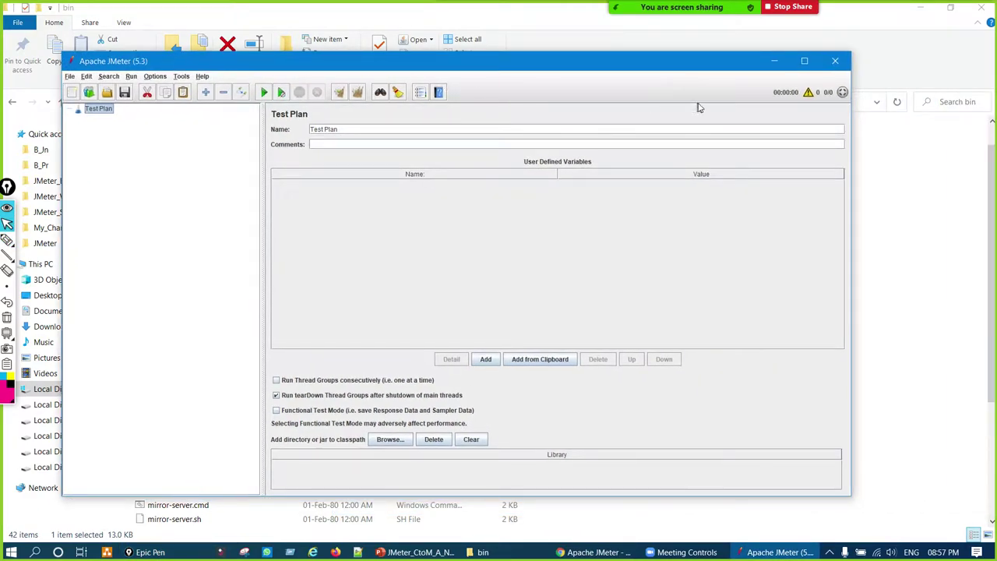
{"action": "left_click", "coordinate": [836, 62]}
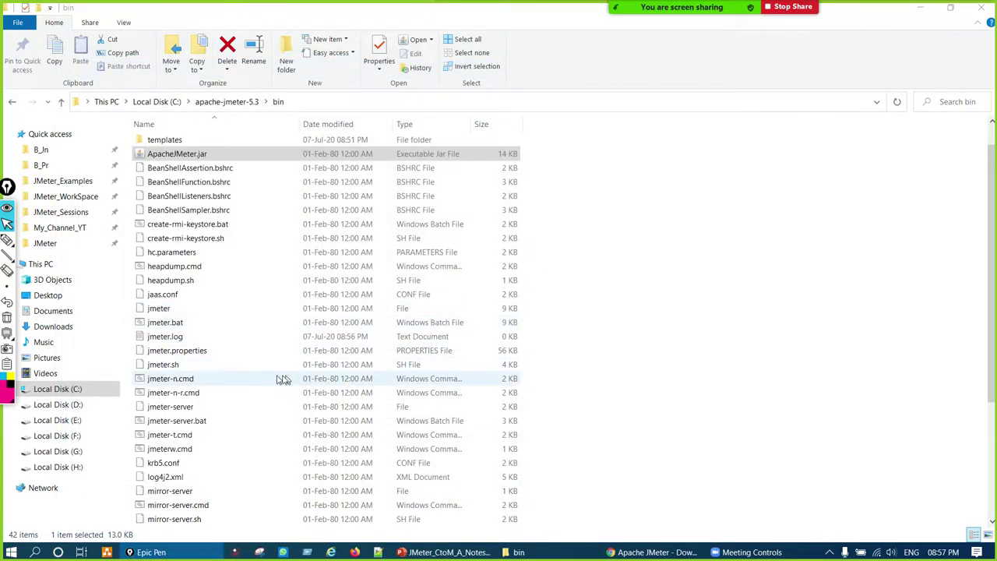
- Circle jmeter.bat and ApacheJMeter.jar in the bin file list in pen, and clear the marks
{"action": "key", "text": "ctrl+2"}
{"action": "mouse_move", "coordinate": [179, 318]}
{"action": "left_mouse_down"}
{"action": "mouse_move", "coordinate": [142, 322]}
{"action": "mouse_move", "coordinate": [156, 342]}
{"action": "mouse_move", "coordinate": [183, 318]}
{"action": "left_mouse_up"}
{"action": "key", "text": "ctrl+1"}
{"action": "key", "text": "ctrl+2"}
{"action": "mouse_move", "coordinate": [204, 143]}
{"action": "left_mouse_down"}
{"action": "mouse_move", "coordinate": [195, 142]}
{"action": "mouse_move", "coordinate": [208, 147]}
{"action": "left_mouse_up"}
{"action": "key", "text": "ctrl+1"}
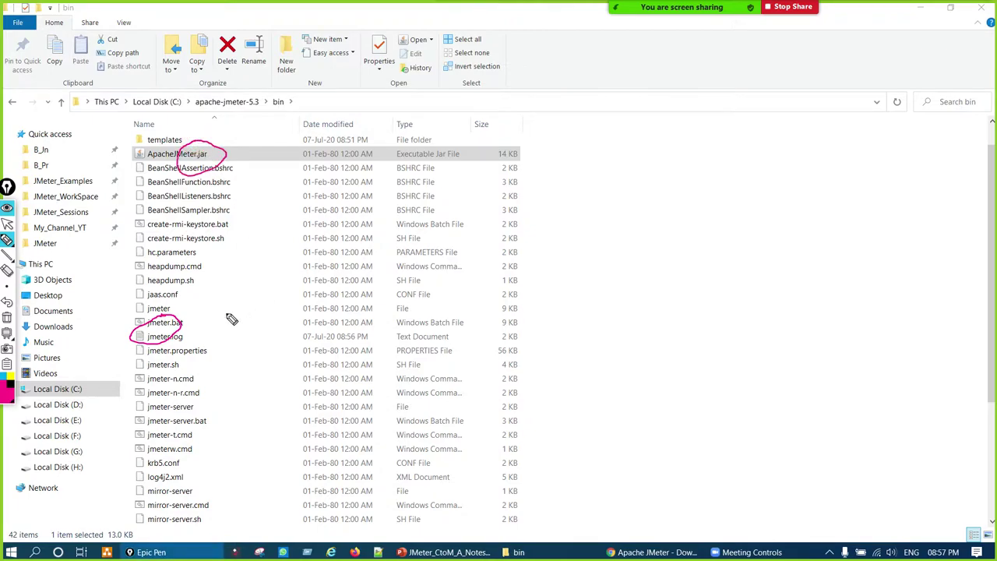
{"action": "key", "text": "ctrl+2"}
{"action": "mouse_move", "coordinate": [193, 330]}
{"action": "left_mouse_down"}
{"action": "mouse_move", "coordinate": [245, 312]}
{"action": "mouse_move", "coordinate": [188, 331]}
{"action": "left_mouse_up"}
{"action": "key", "text": "ctrl+1"}
{"action": "key", "text": "ctrl+2"}
{"action": "left_click_drag", "start_coordinate": [188, 331], "coordinate": [204, 337]}
{"action": "key", "text": "ctrl+1"}
{"action": "key", "text": "ctrl+shift+c"}
- Draw an arrow from circled jmeter.bat to ApacheJMeter.jar, write "indirectly calling" in pen, and clear the marks
{"action": "mouse_move", "coordinate": [165, 315]}
{"action": "left_mouse_down"}
{"action": "mouse_move", "coordinate": [117, 331]}
{"action": "mouse_move", "coordinate": [190, 320]}
{"action": "mouse_move", "coordinate": [195, 331]}
{"action": "mouse_move", "coordinate": [242, 316]}
{"action": "mouse_move", "coordinate": [265, 193]}
{"action": "mouse_move", "coordinate": [222, 156]}
{"action": "left_mouse_up"}
{"action": "mouse_move", "coordinate": [308, 243]}
{"action": "left_mouse_down"}
{"action": "mouse_move", "coordinate": [327, 249]}
{"action": "mouse_move", "coordinate": [394, 238]}
{"action": "mouse_move", "coordinate": [408, 199]}
{"action": "mouse_move", "coordinate": [472, 211]}
{"action": "mouse_move", "coordinate": [538, 194]}
{"action": "mouse_move", "coordinate": [549, 248]}
{"action": "left_mouse_up"}
{"action": "mouse_move", "coordinate": [654, 164]}
{"action": "left_mouse_down"}
{"action": "mouse_move", "coordinate": [698, 189]}
{"action": "mouse_move", "coordinate": [749, 184]}
{"action": "mouse_move", "coordinate": [770, 168]}
{"action": "mouse_move", "coordinate": [762, 165]}
{"action": "mouse_move", "coordinate": [837, 178]}
{"action": "left_mouse_up"}
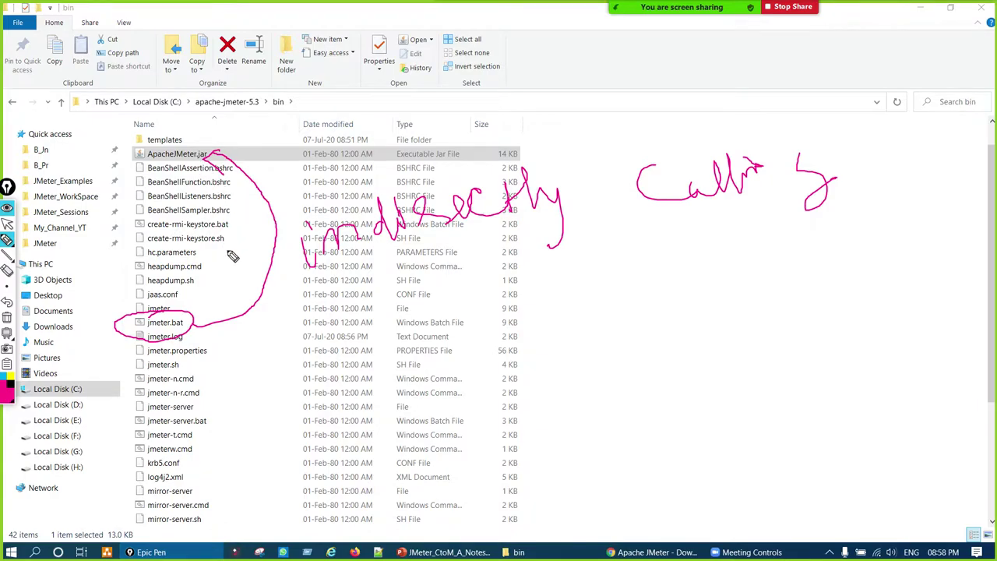
{"action": "key", "text": "ctrl+shift+c"}
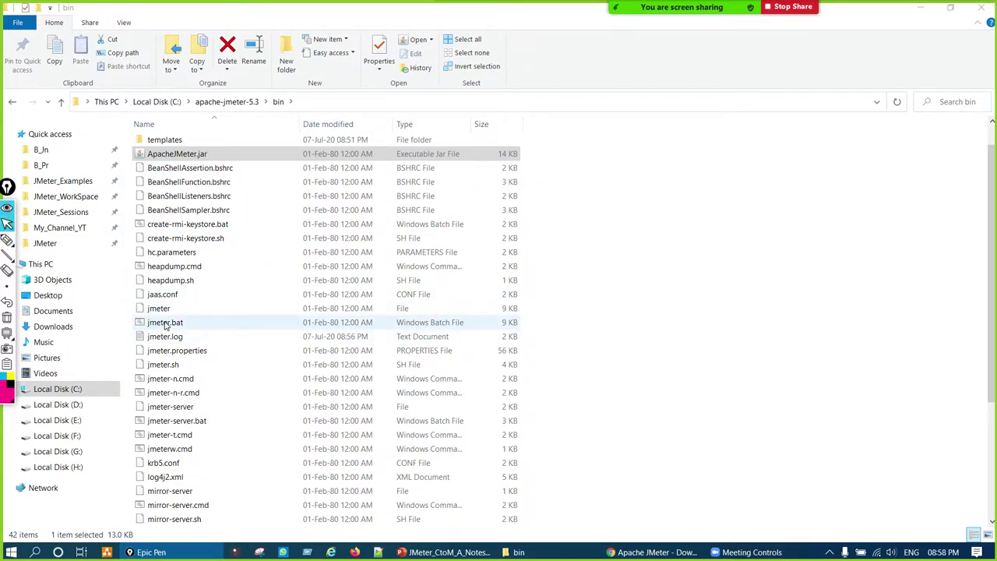
- Open jmeter.bat in Notepad++ and examine the JMeter start command near the end of the script
{"action": "right_click", "coordinate": [166, 326]}
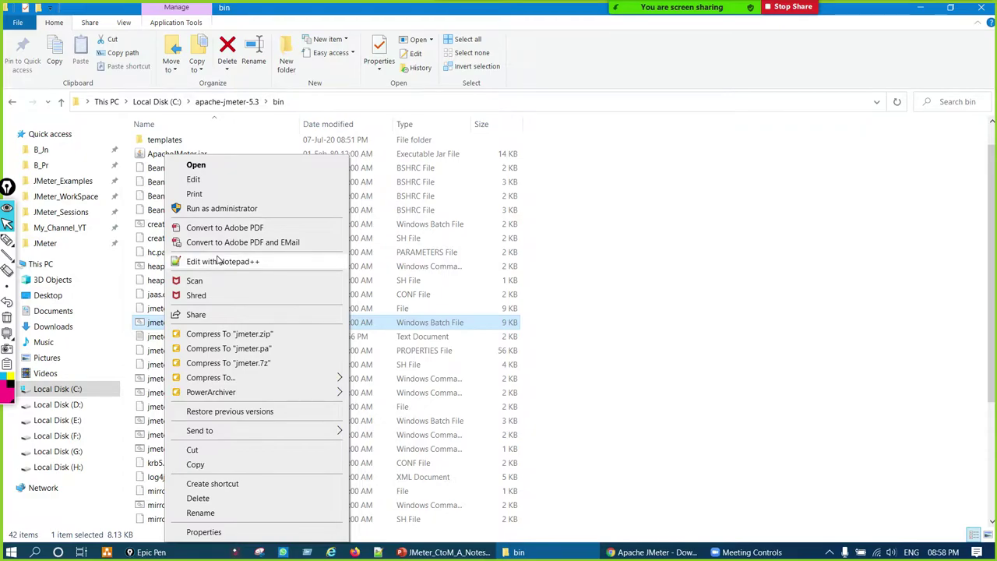
{"action": "left_click", "coordinate": [219, 262]}
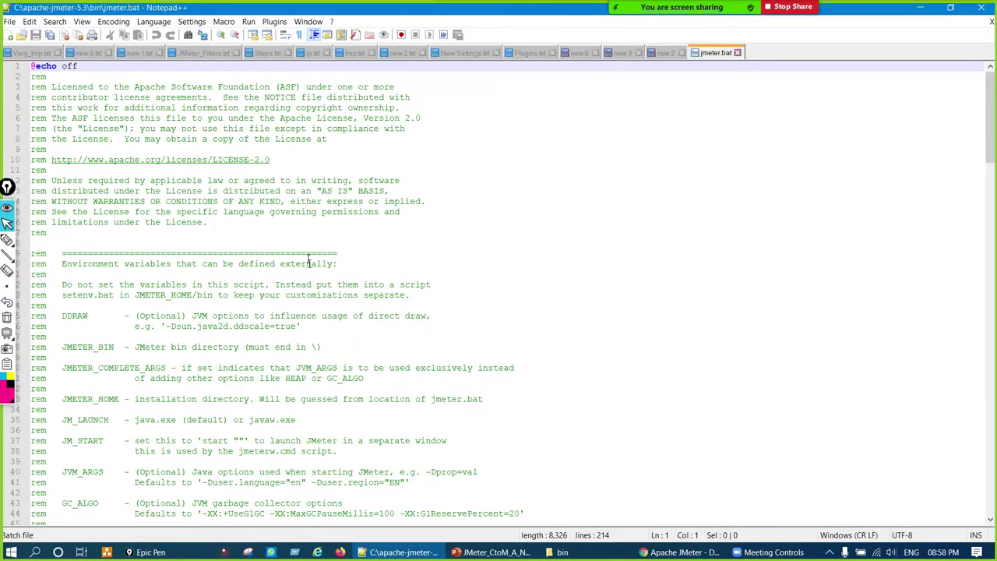
{"action": "scroll", "coordinate": [271, 378], "scroll_direction": "down", "scroll_amount": 20}
{"action": "scroll", "coordinate": [272, 377], "scroll_direction": "down", "scroll_amount": 20}
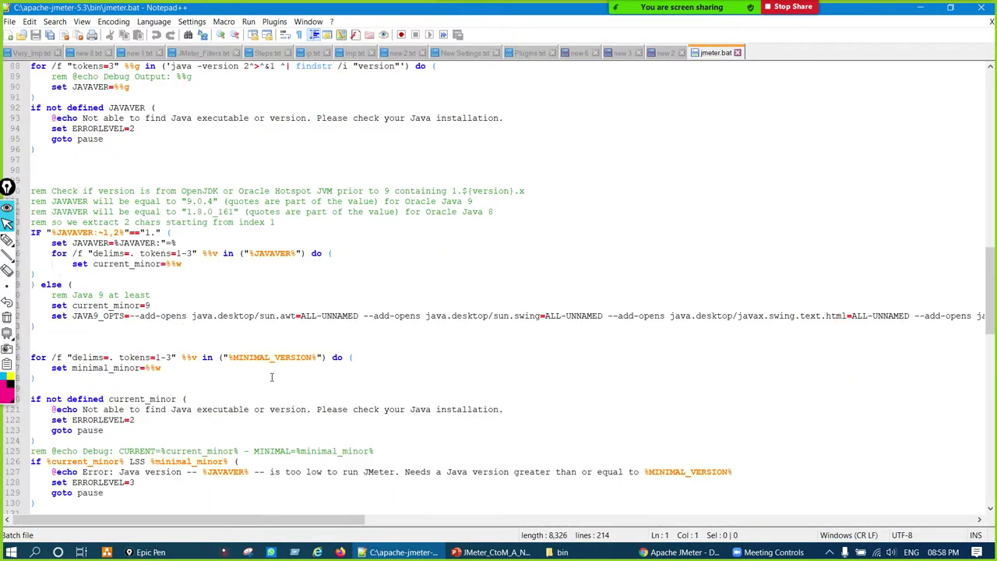
{"action": "scroll", "coordinate": [271, 377], "scroll_direction": "down", "scroll_amount": 7}
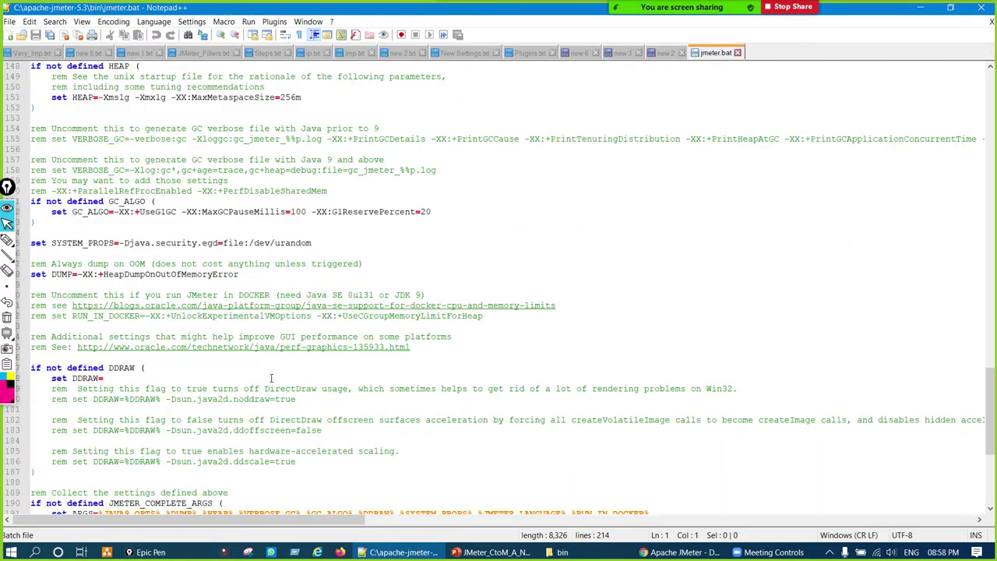
{"action": "scroll", "coordinate": [271, 377], "scroll_direction": "down", "scroll_amount": 8}
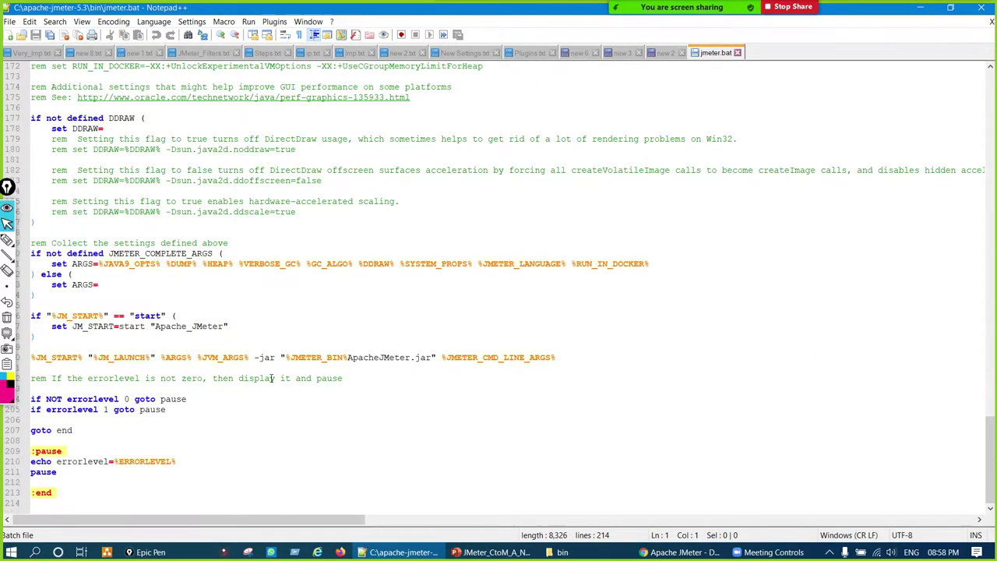
- Circle ApacheJMeter.jar in the script's start command in pen, clear the mark, and return to the bin folder
{"action": "key", "text": "ctrl+shift+p"}
{"action": "mouse_move", "coordinate": [378, 336]}
{"action": "left_mouse_down"}
{"action": "mouse_move", "coordinate": [319, 363]}
{"action": "mouse_move", "coordinate": [447, 381]}
{"action": "mouse_move", "coordinate": [401, 331]}
{"action": "mouse_move", "coordinate": [384, 327]}
{"action": "left_mouse_up"}
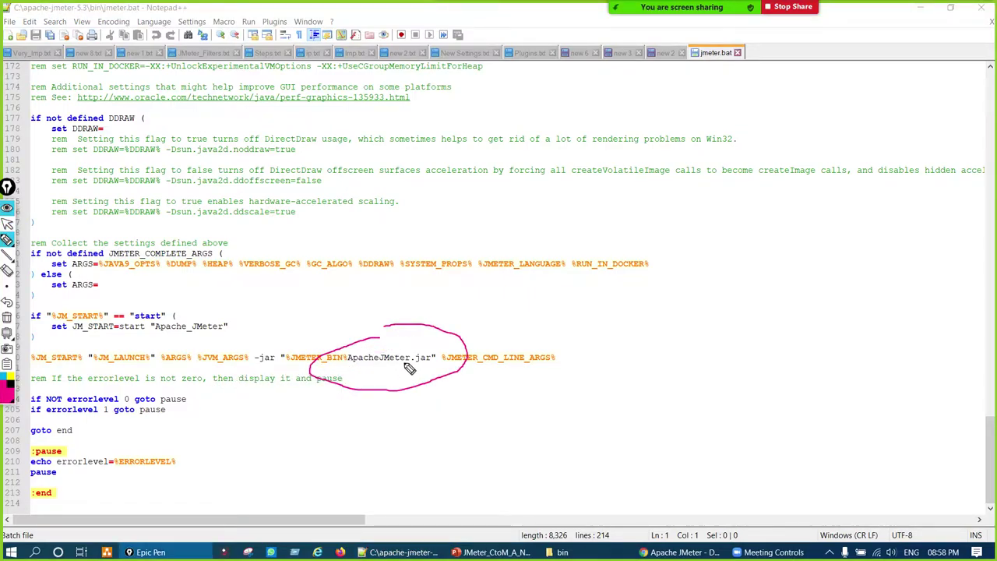
{"action": "key", "text": "ctrl+shift+c"}
{"action": "key", "text": "ctrl+shift+p"}
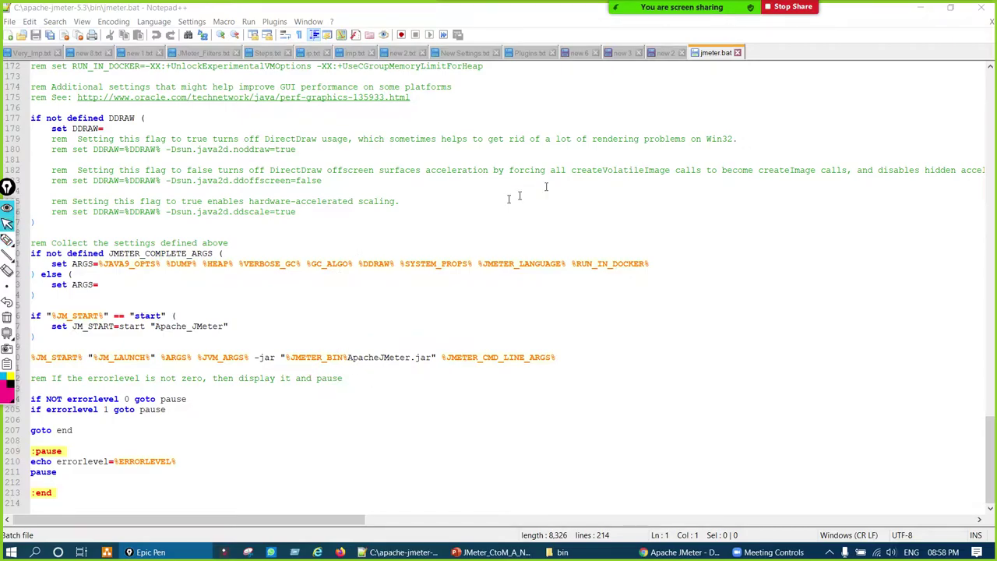
{"action": "left_click", "coordinate": [981, 7]}
- Circle jmeter.bat in the bin folder in pen, and clear the mark
{"action": "key", "text": "ctrl+shift+p"}
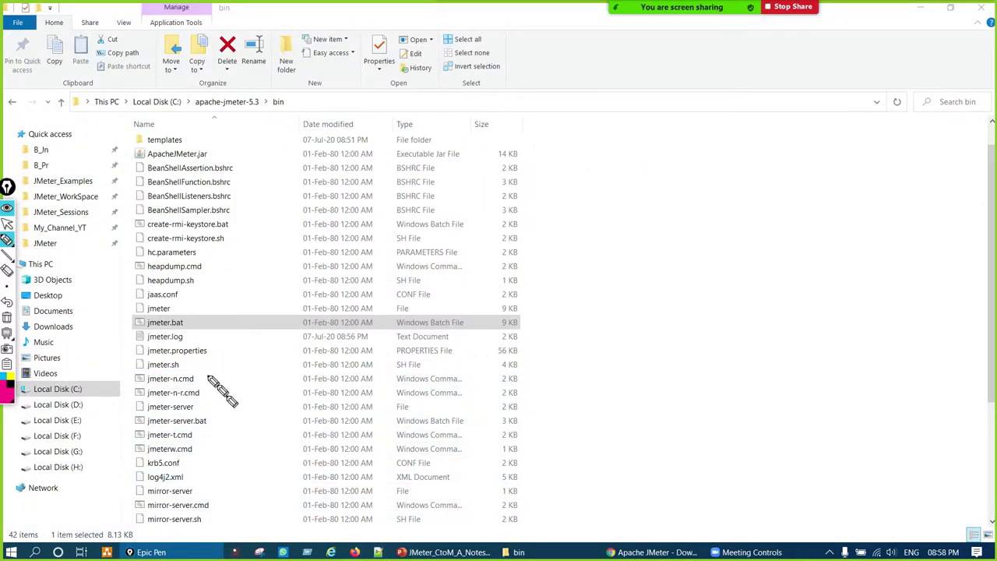
{"action": "left_click_drag", "start_coordinate": [167, 320], "coordinate": [177, 314]}
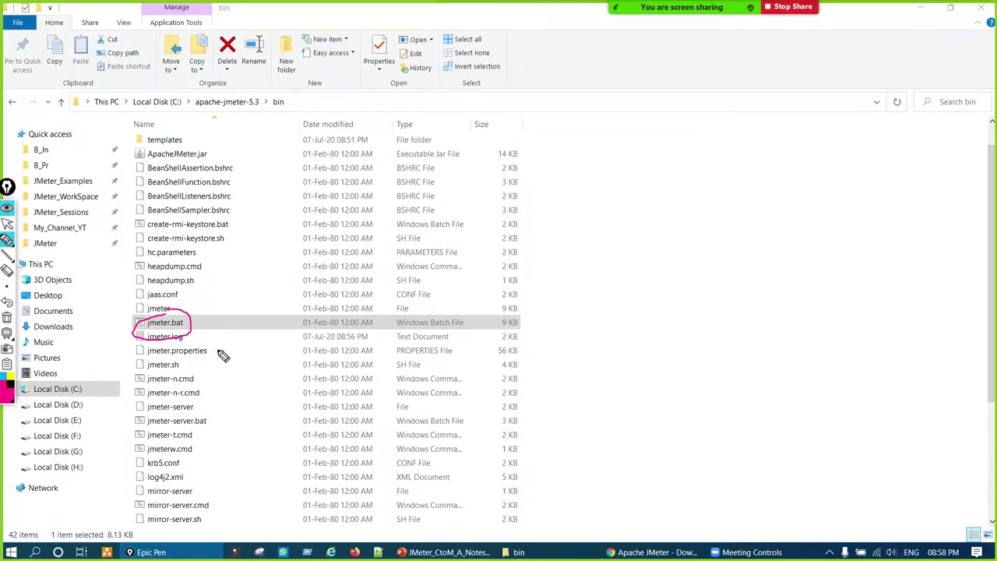
{"action": "key", "text": "ctrl+shift+c"}
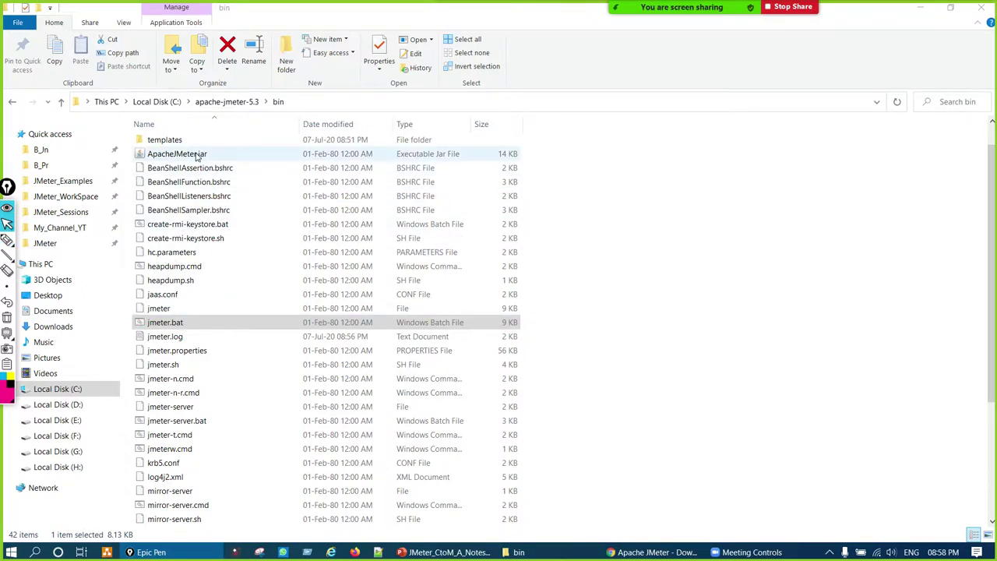
- Launch JMeter from ApacheJMeter.jar, close it, and launch it again from jmeter.bat
{"action": "double_click", "coordinate": [194, 153]}
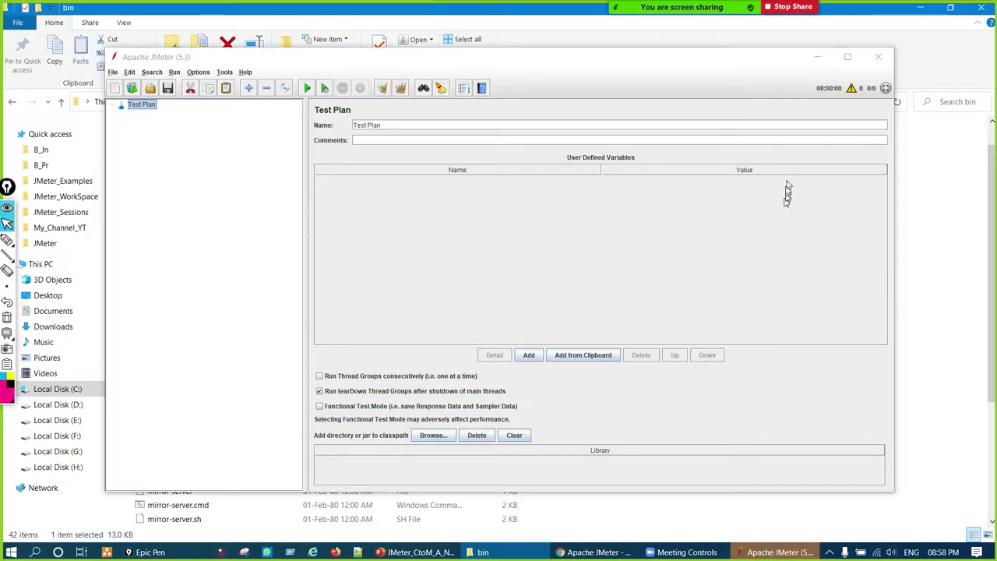
{"action": "left_click", "coordinate": [878, 56]}
{"action": "double_click", "coordinate": [175, 322]}
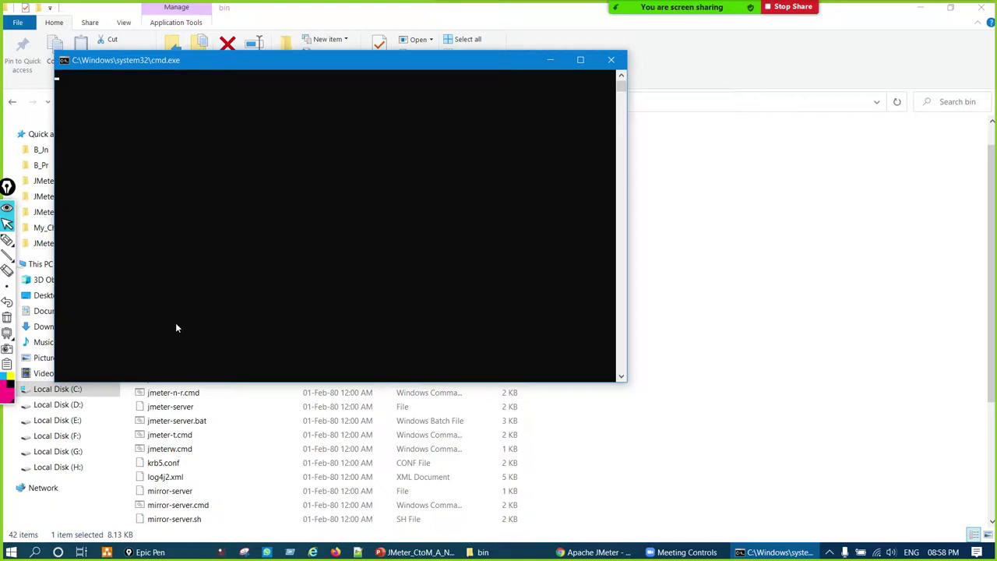
- Circle the Test Plan tree in pen, clear the mark, and move the JMeter window aside to uncover the console
{"action": "left_click", "coordinate": [6, 239]}
{"action": "mouse_move", "coordinate": [125, 85]}
{"action": "left_mouse_down"}
{"action": "mouse_move", "coordinate": [107, 140]}
{"action": "mouse_move", "coordinate": [132, 95]}
{"action": "left_mouse_up"}
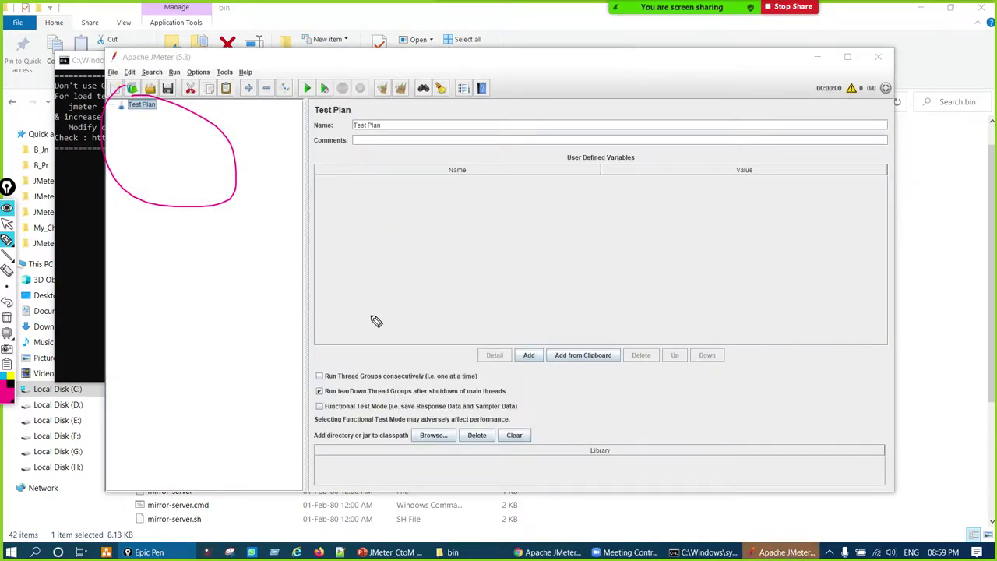
{"action": "key", "text": "ctrl+shift+c"}
{"action": "key", "text": "ctrl+shift+1"}
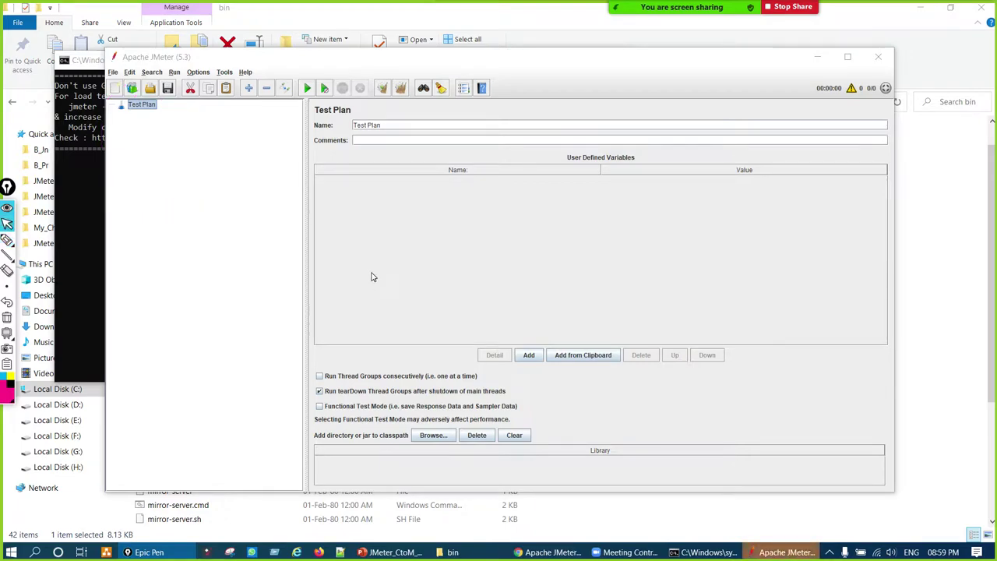
{"action": "left_click_drag", "start_coordinate": [326, 66], "coordinate": [471, 92]}
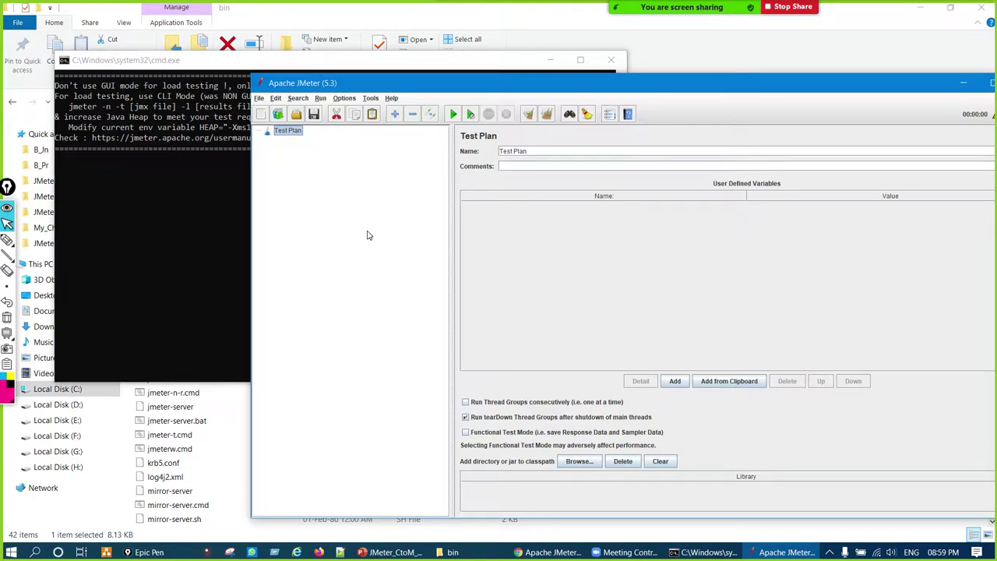
- View ApacheJMeter.jar in Notepad++, close that file, and return to the bin folder in File Explorer
{"action": "left_click", "coordinate": [217, 392]}
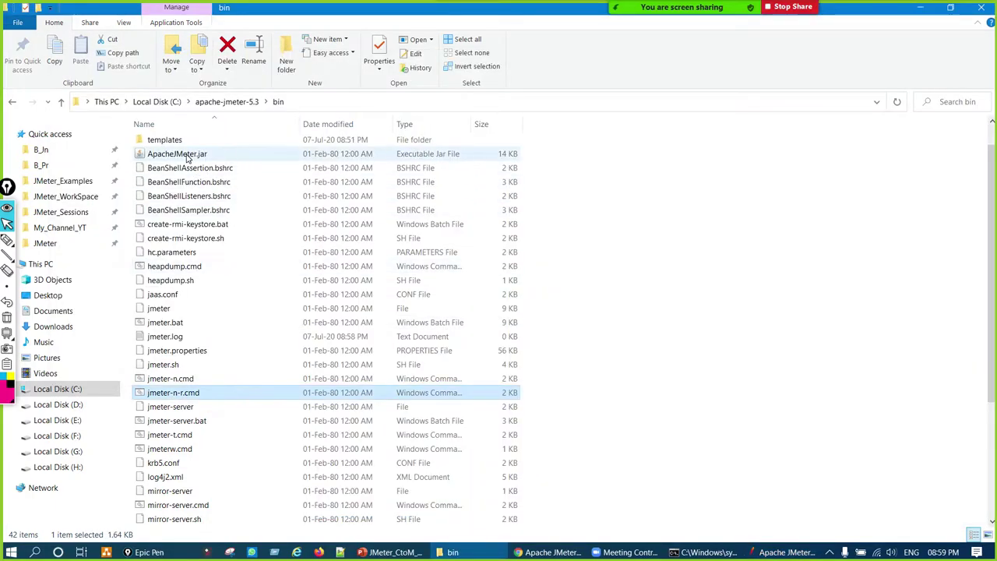
{"action": "right_click", "coordinate": [192, 155]}
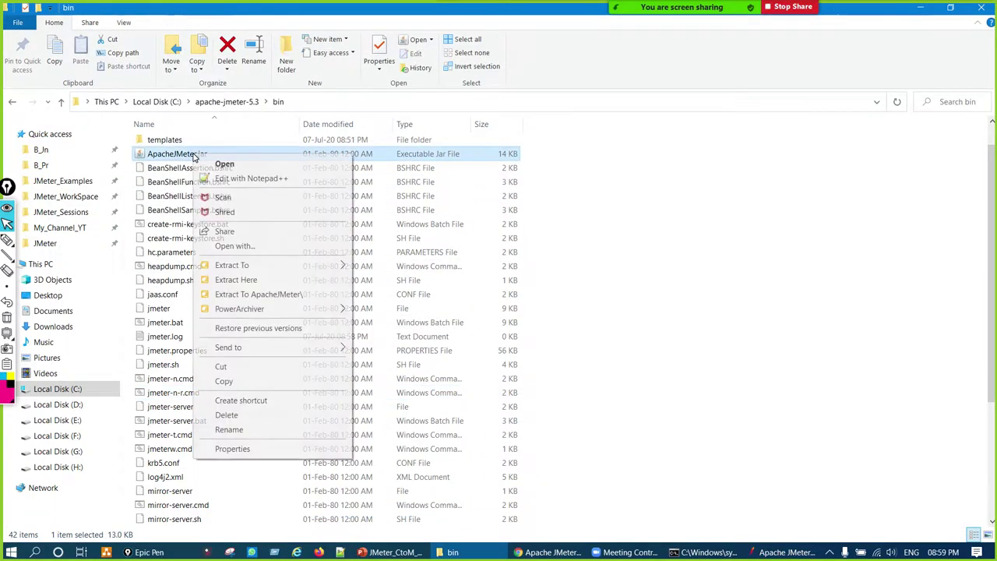
{"action": "left_click", "coordinate": [245, 179]}
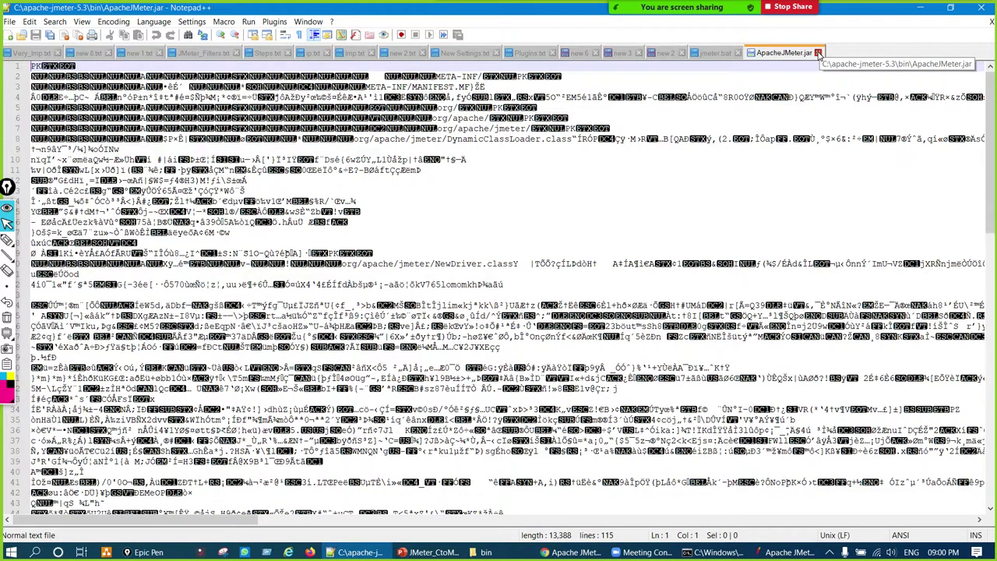
{"action": "left_click", "coordinate": [818, 53]}
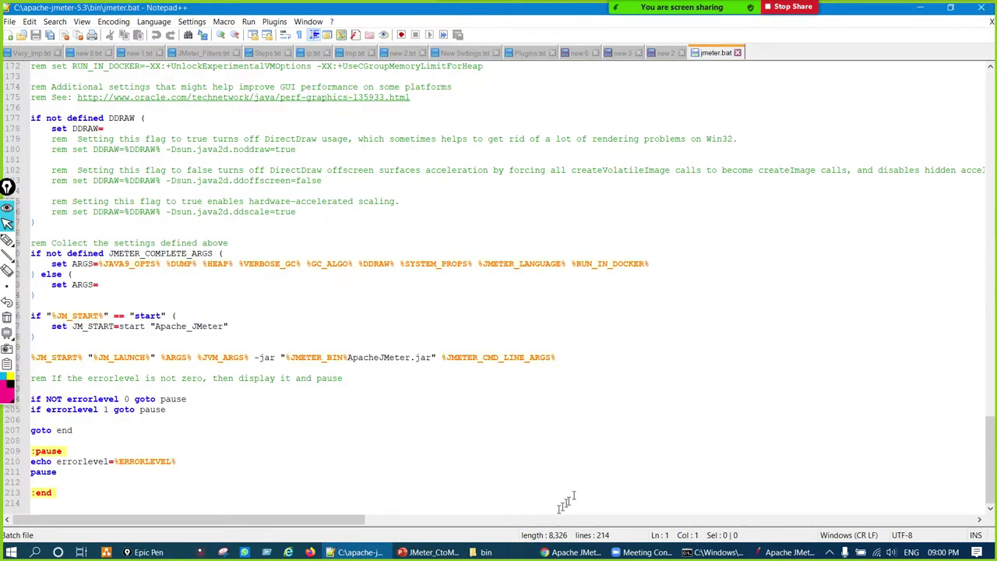
{"action": "left_click", "coordinate": [483, 552]}
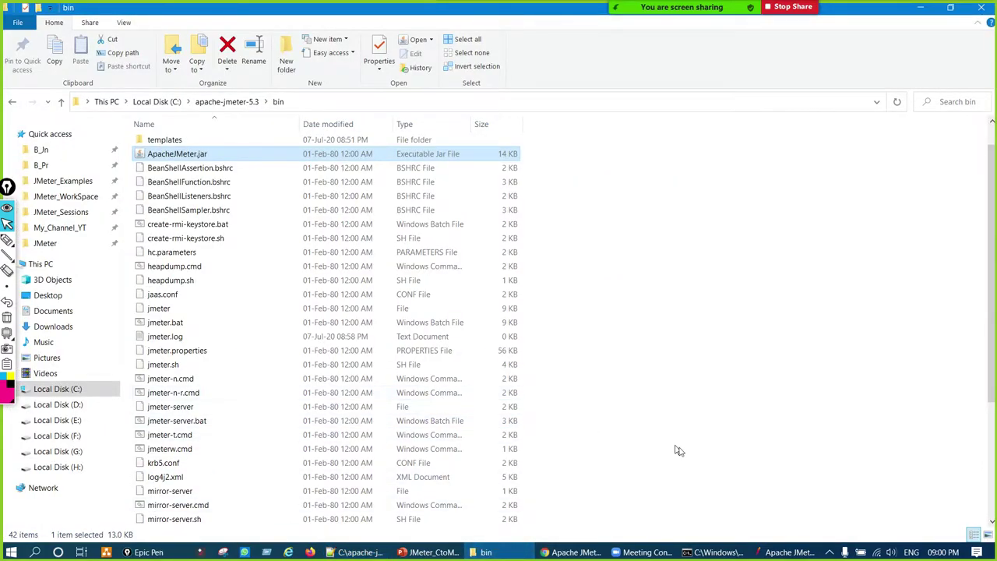
- Bring the JMeter window and its console to the front, and move the console clear of the bin folder's file list
{"action": "left_click", "coordinate": [789, 552]}
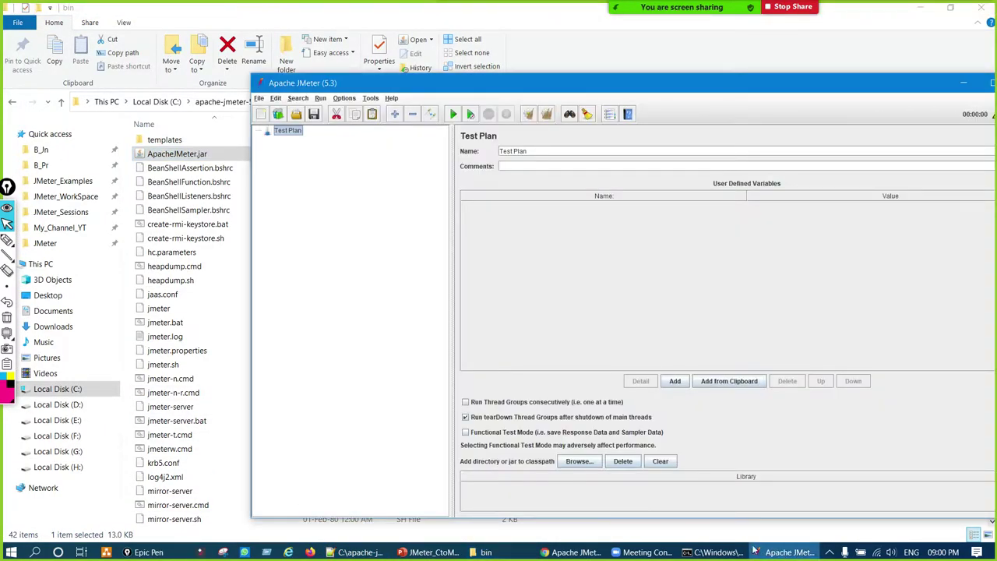
{"action": "left_click", "coordinate": [713, 553]}
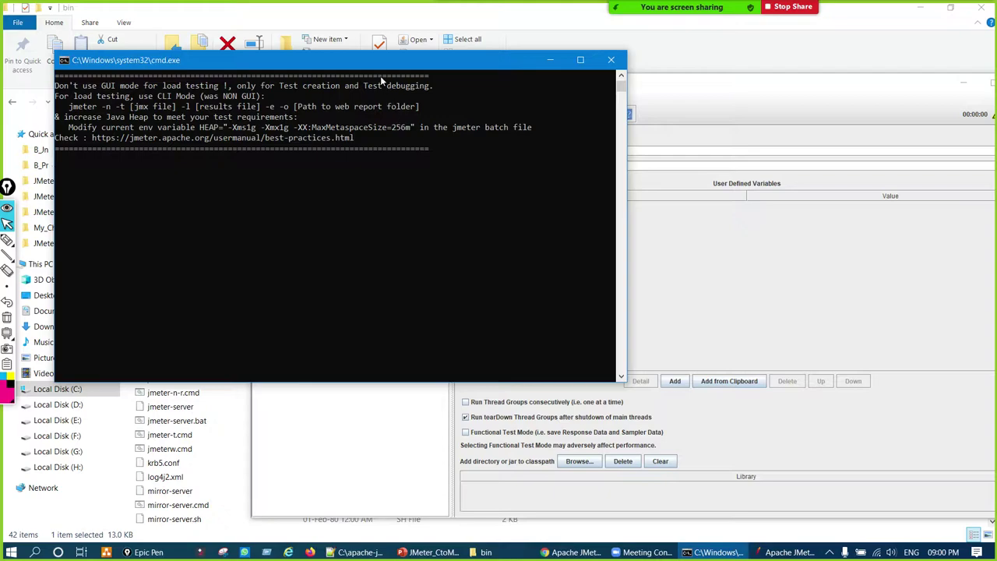
{"action": "left_click_drag", "start_coordinate": [377, 62], "coordinate": [395, 120]}
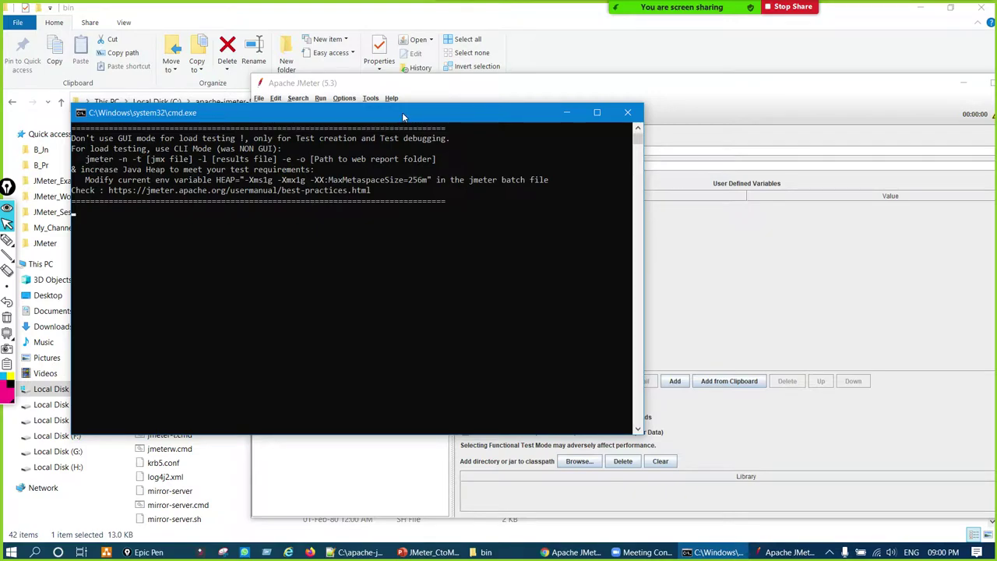
{"action": "left_click_drag", "start_coordinate": [402, 112], "coordinate": [674, 77]}
- Draw a pen stroke from jmeter.bat to the console window, clear it, and return to the normal pointer
{"action": "key", "text": "ctrl+shift+p"}
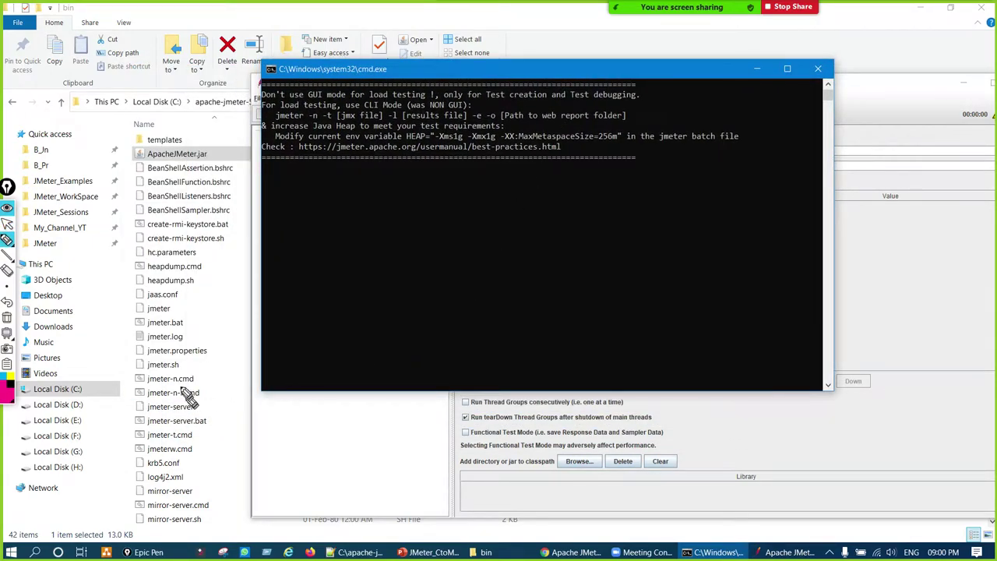
{"action": "mouse_move", "coordinate": [169, 327]}
{"action": "left_mouse_down"}
{"action": "mouse_move", "coordinate": [168, 315]}
{"action": "mouse_move", "coordinate": [186, 321]}
{"action": "mouse_move", "coordinate": [301, 283]}
{"action": "mouse_move", "coordinate": [312, 303]}
{"action": "mouse_move", "coordinate": [318, 298]}
{"action": "left_mouse_up"}
{"action": "key", "text": "ctrl+shift+c"}
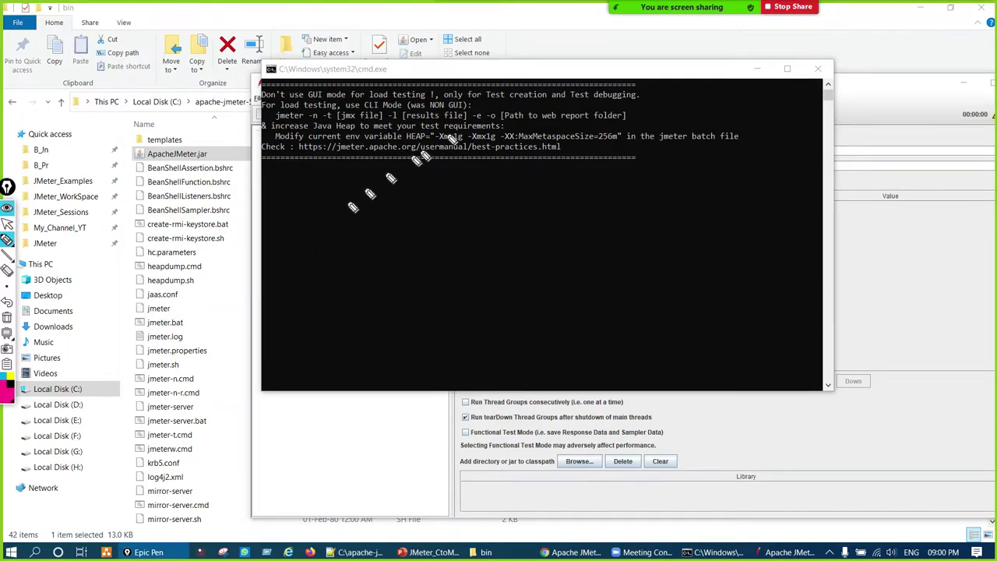
{"action": "key", "text": "ctrl+shift+m"}
- Arrange the console and the JMeter window beside each other so that both can be seen
{"action": "left_click_drag", "start_coordinate": [481, 70], "coordinate": [232, 90]}
{"action": "left_click", "coordinate": [674, 296]}
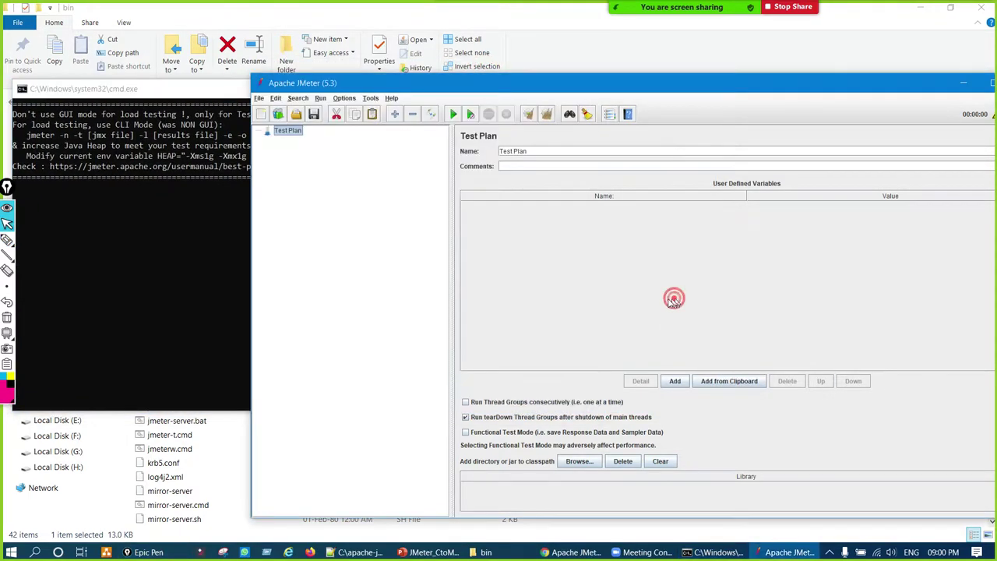
{"action": "left_click", "coordinate": [191, 282]}
{"action": "left_click", "coordinate": [695, 255]}
{"action": "left_click_drag", "start_coordinate": [496, 90], "coordinate": [610, 158]}
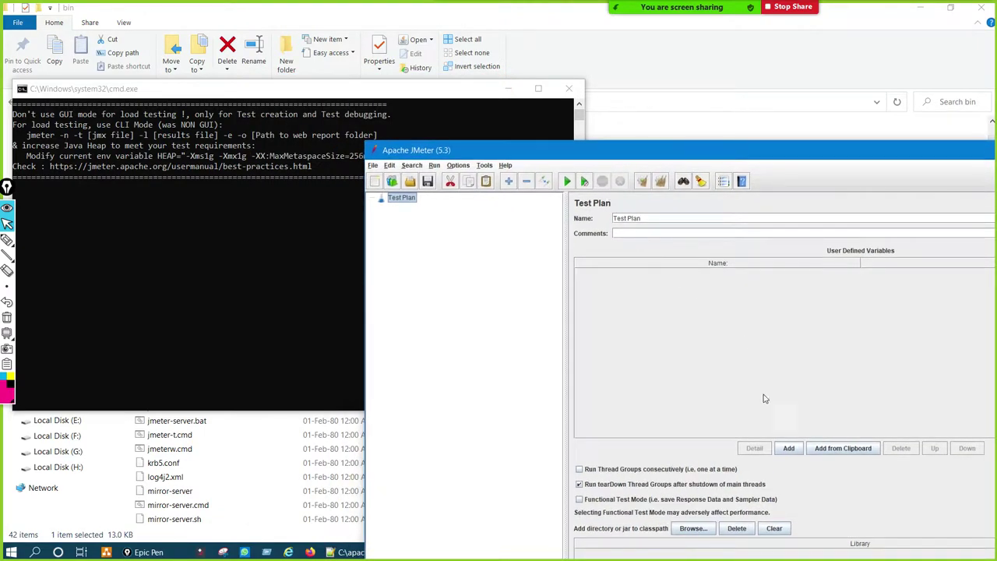
- Circle the console text and mark the JMeter window in pen, and clear the marks
{"action": "key", "text": "ctrl+shift+p"}
{"action": "left_click", "coordinate": [259, 77]}
{"action": "left_click_drag", "start_coordinate": [220, 113], "coordinate": [226, 117]}
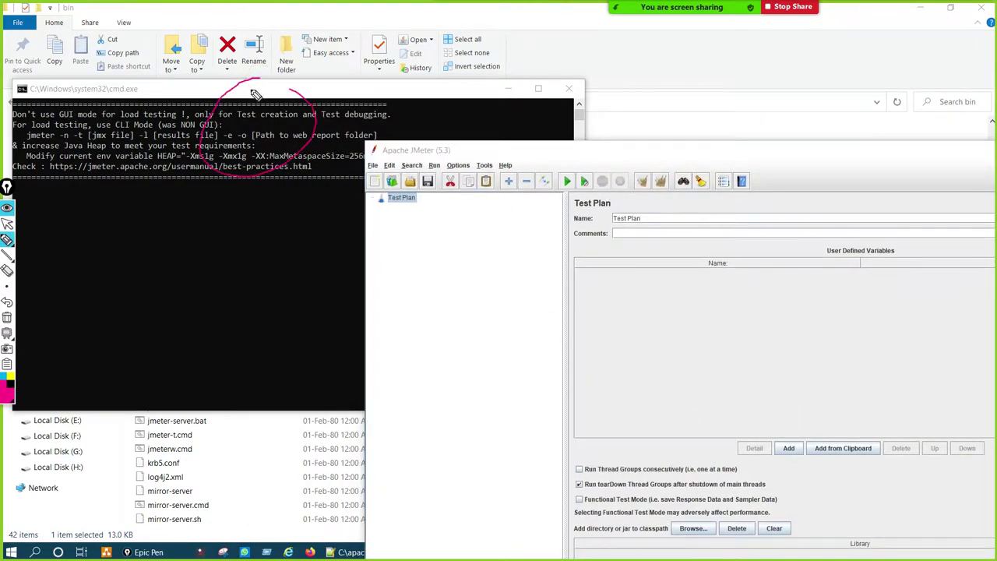
{"action": "left_click_drag", "start_coordinate": [450, 89], "coordinate": [490, 56]}
{"action": "mouse_move", "coordinate": [644, 297]}
{"action": "left_mouse_down"}
{"action": "mouse_move", "coordinate": [648, 334]}
{"action": "mouse_move", "coordinate": [677, 303]}
{"action": "left_mouse_up"}
{"action": "key", "text": "ctrl+shift+c"}
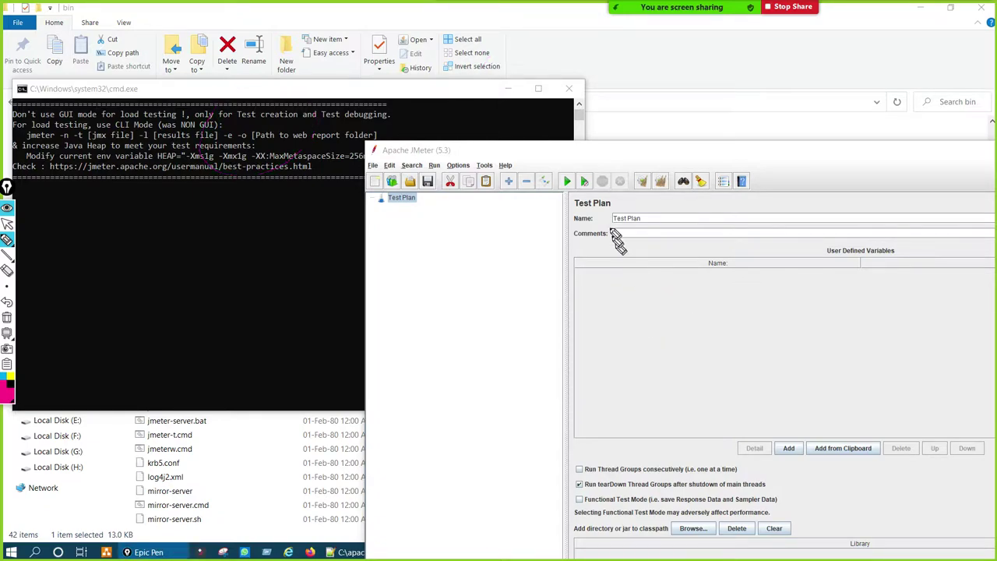
{"action": "key", "text": "ctrl+shift+1"}
- Move the JMeter window clear of the console, minimise and restore the console, and close it to shut JMeter down
{"action": "left_click_drag", "start_coordinate": [612, 164], "coordinate": [642, 78]}
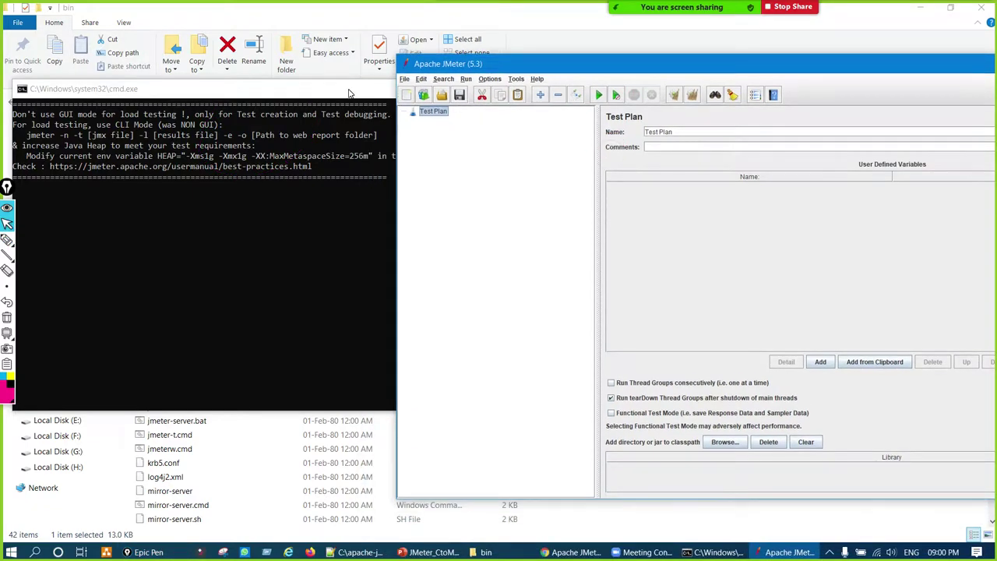
{"action": "left_click", "coordinate": [350, 90]}
{"action": "left_click", "coordinate": [501, 88]}
{"action": "left_click_drag", "start_coordinate": [713, 552], "coordinate": [351, 537]}
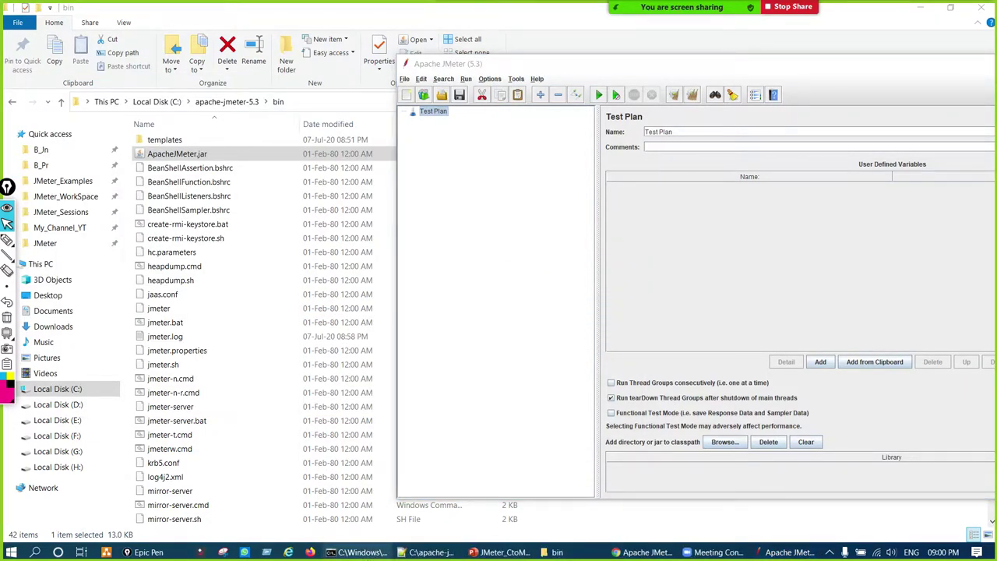
{"action": "left_click", "coordinate": [362, 552]}
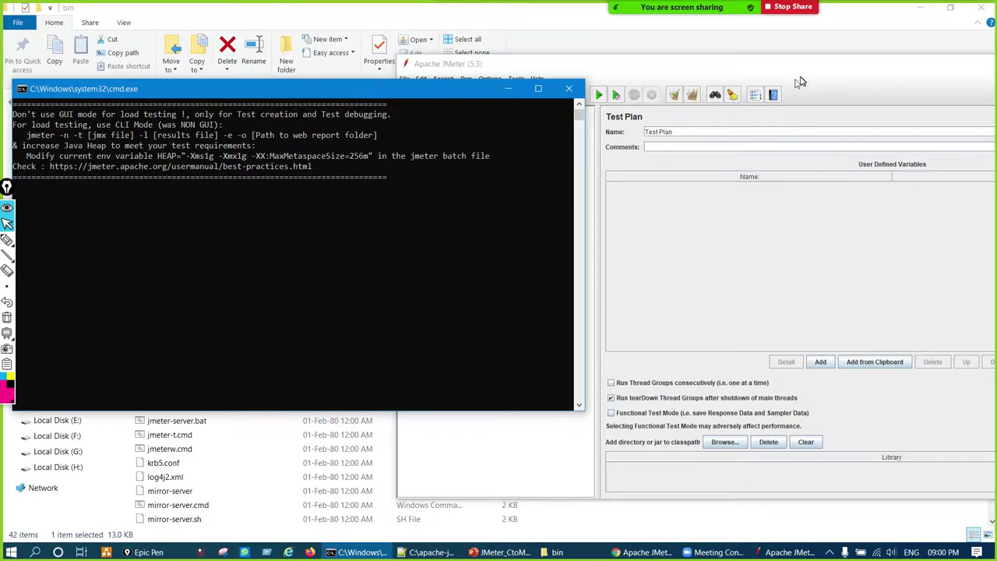
{"action": "left_click_drag", "start_coordinate": [430, 91], "coordinate": [418, 137]}
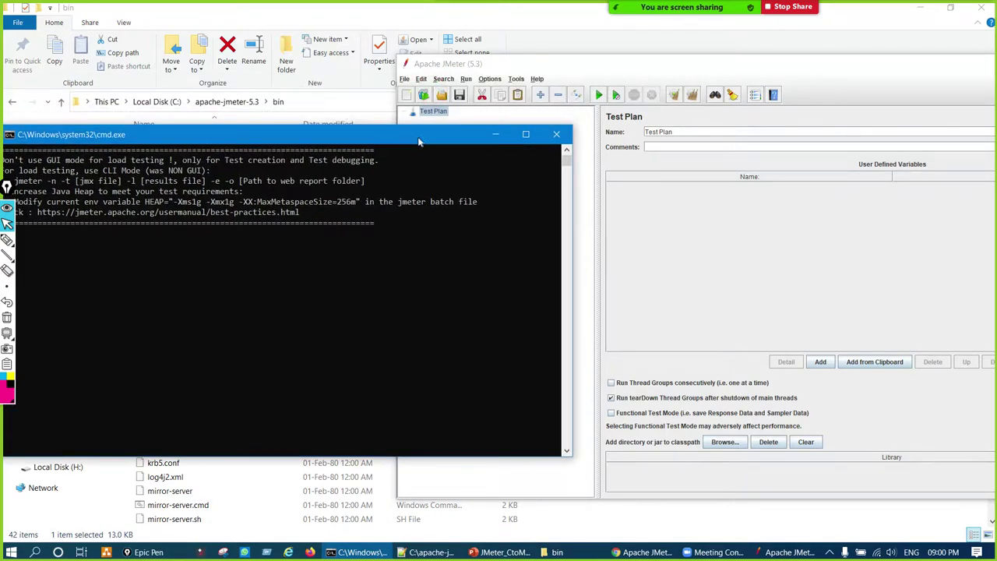
{"action": "left_click", "coordinate": [558, 136]}
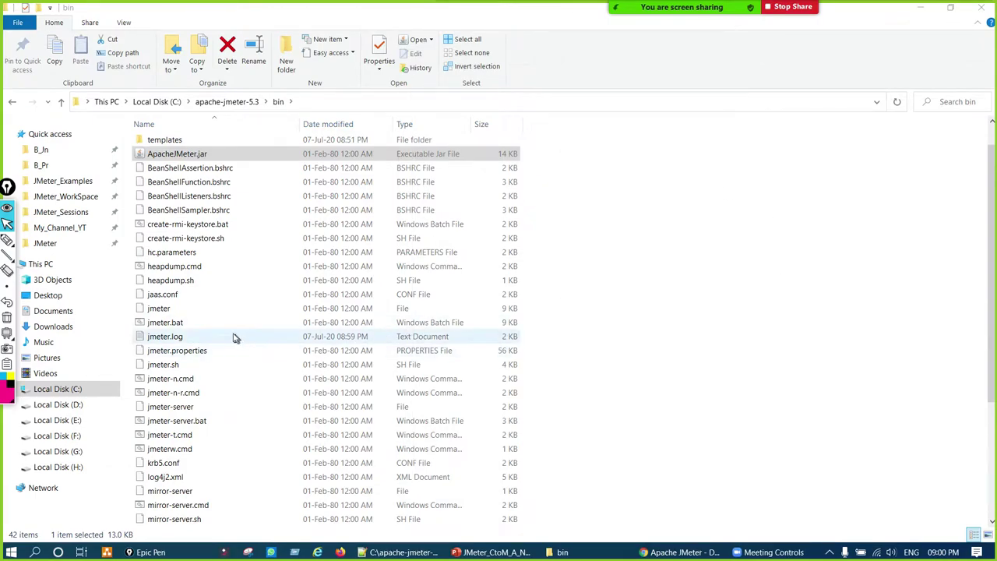
- Circle ApacheJMeter.jar and jmeter.bat in the bin folder in pen, and clear the marks
{"action": "key", "text": "ctrl+shift+2"}
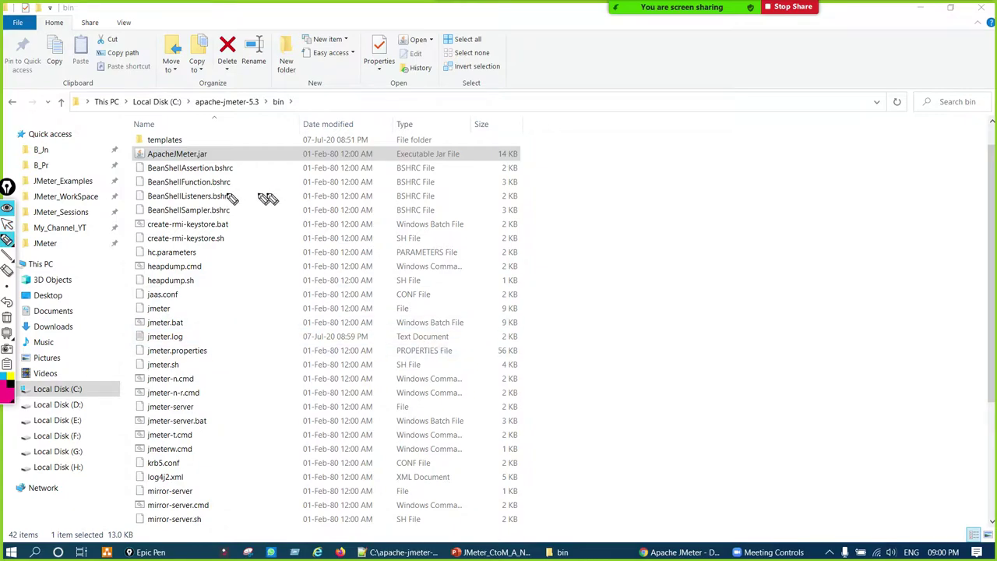
{"action": "left_click_drag", "start_coordinate": [181, 152], "coordinate": [178, 152]}
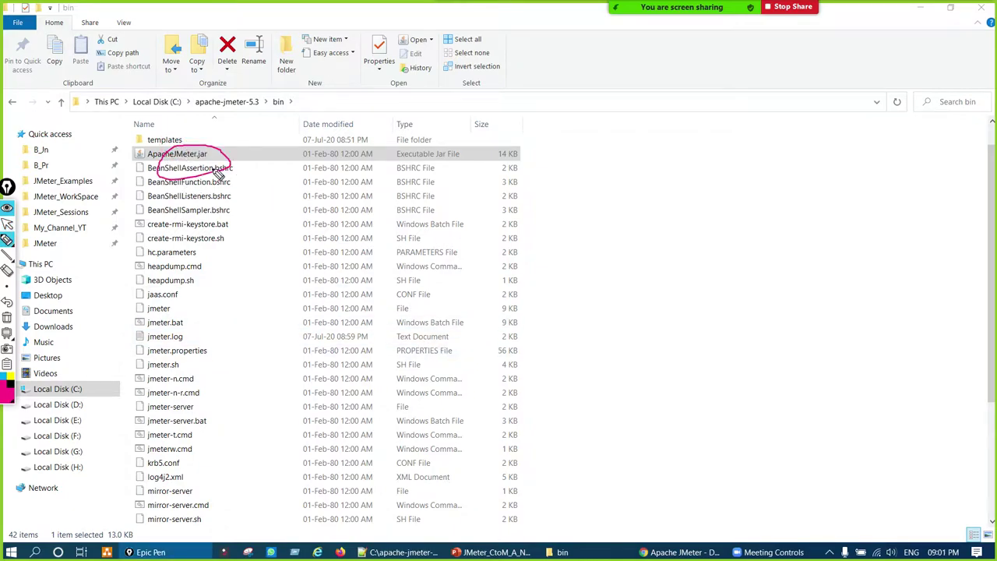
{"action": "left_click_drag", "start_coordinate": [165, 311], "coordinate": [163, 307]}
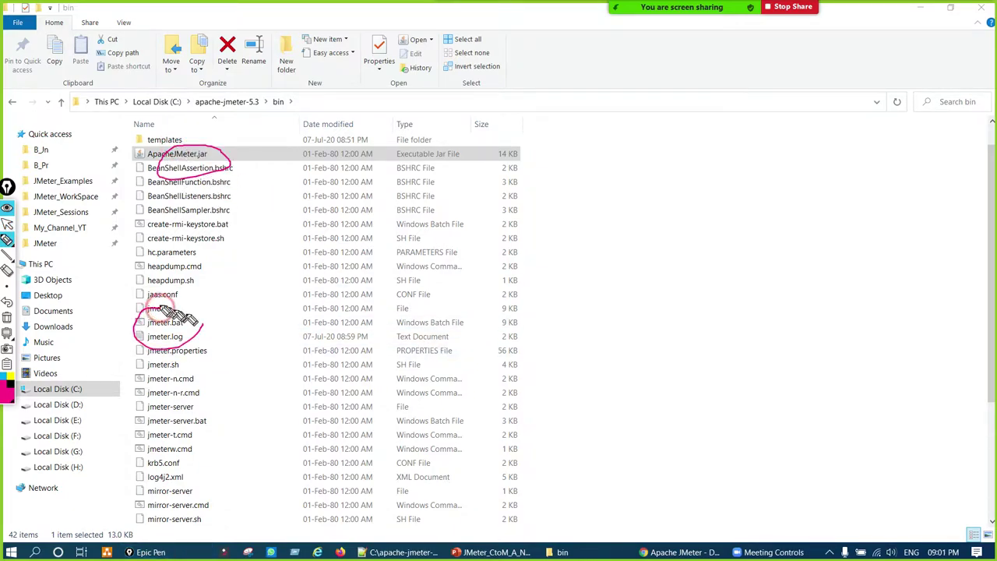
{"action": "key", "text": "ctrl+shift+c"}
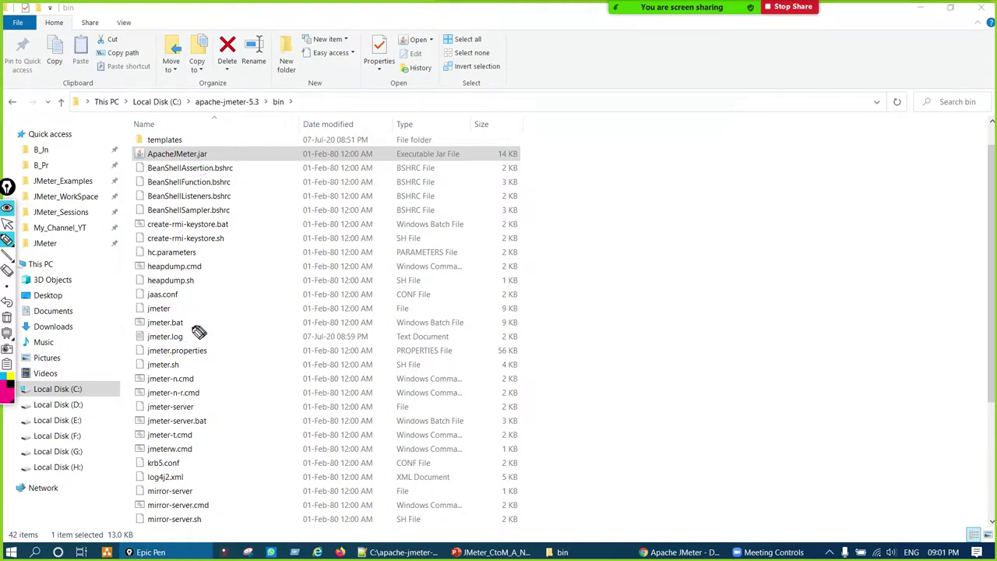
{"action": "key", "text": "ctrl+shift+1"}
- Launch JMeter from jmeter.bat again and move its window aside to uncover the console
{"action": "double_click", "coordinate": [179, 324]}
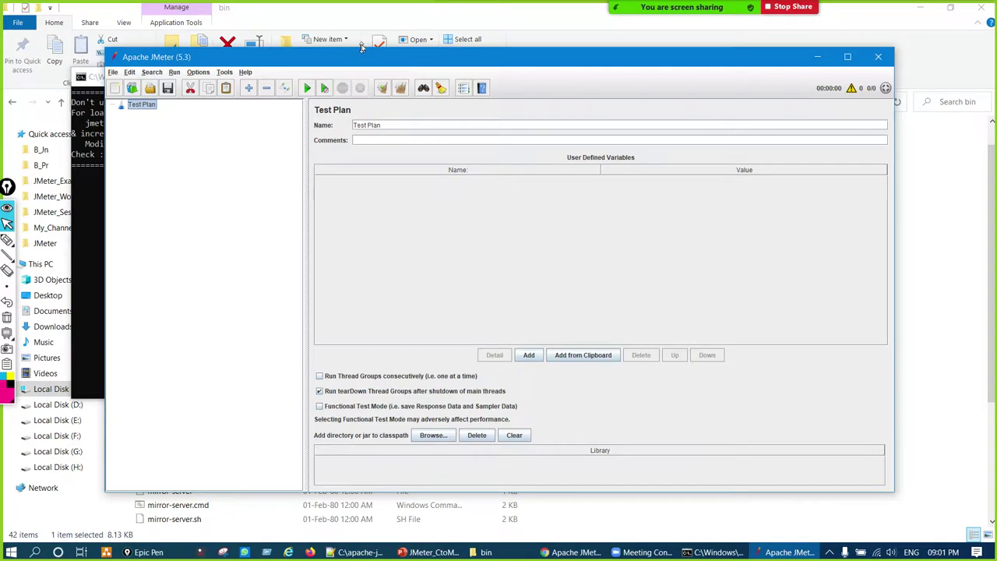
{"action": "left_click_drag", "start_coordinate": [526, 53], "coordinate": [722, 51]}
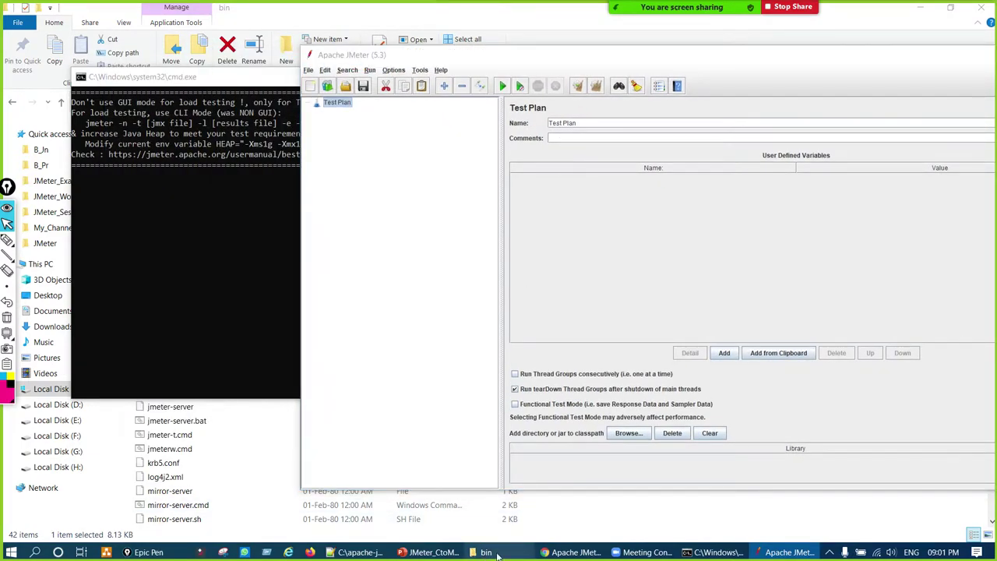
- Open the JMeter_Examples folder in a new File Explorer window, check the JMeter window briefly, and return to the folder
{"action": "left_click", "coordinate": [487, 553]}
{"action": "right_click", "coordinate": [495, 555]}
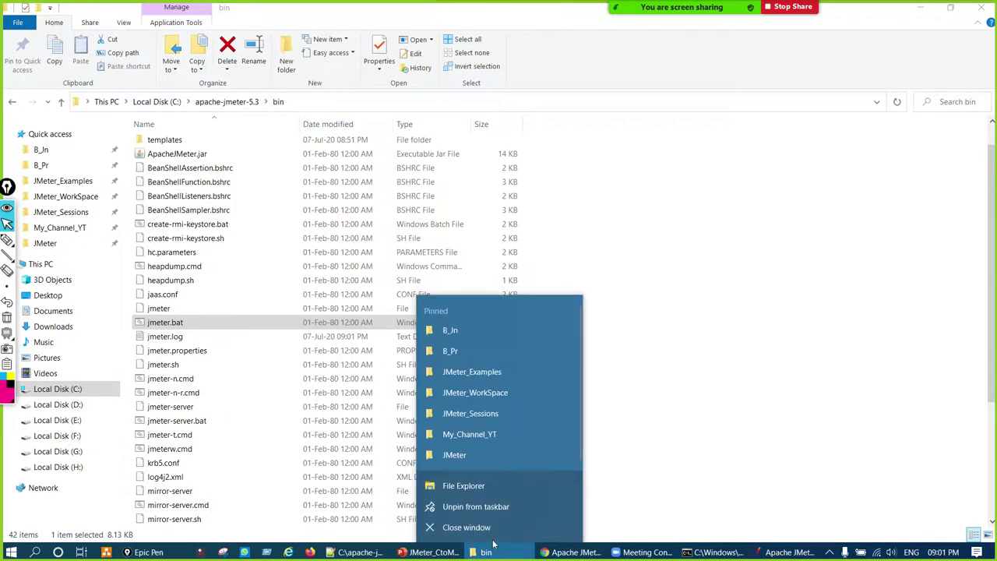
{"action": "left_click", "coordinate": [482, 488]}
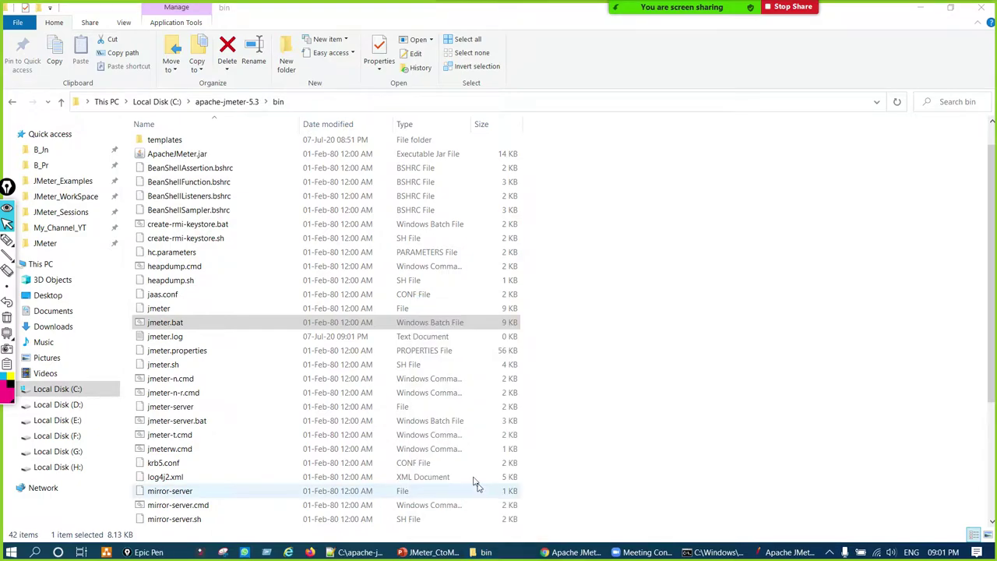
{"action": "left_click", "coordinate": [73, 181]}
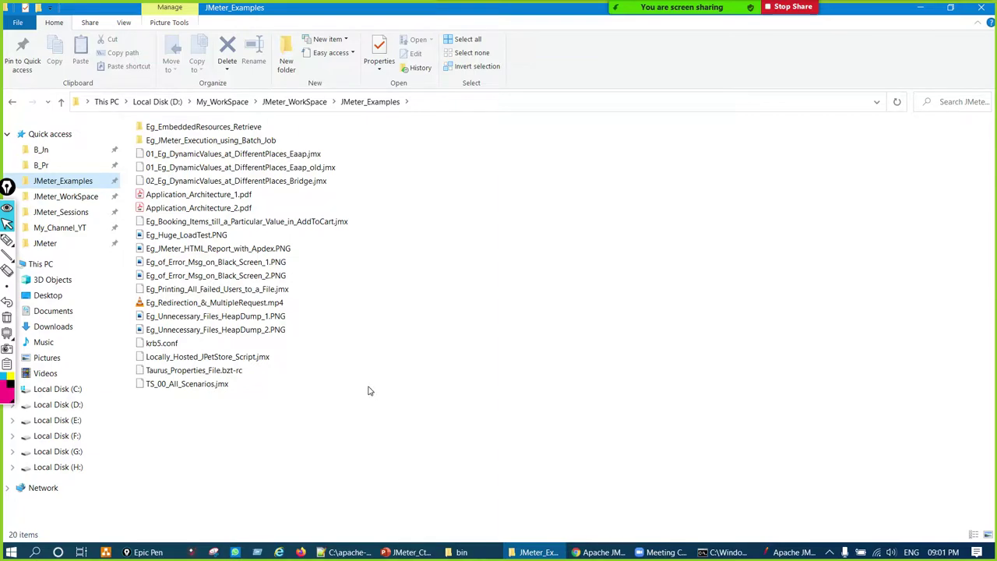
{"action": "left_click", "coordinate": [792, 553]}
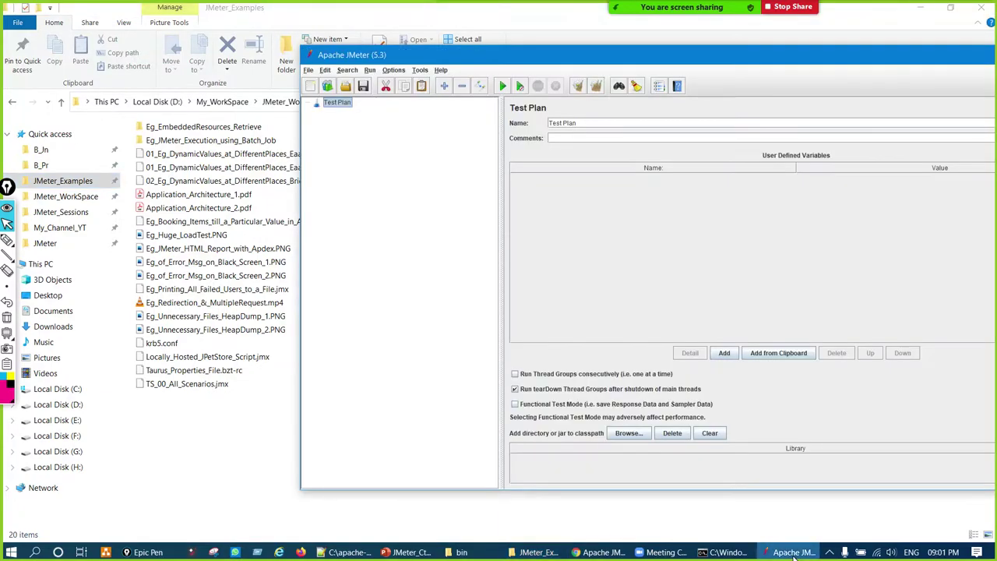
{"action": "left_click", "coordinate": [251, 478]}
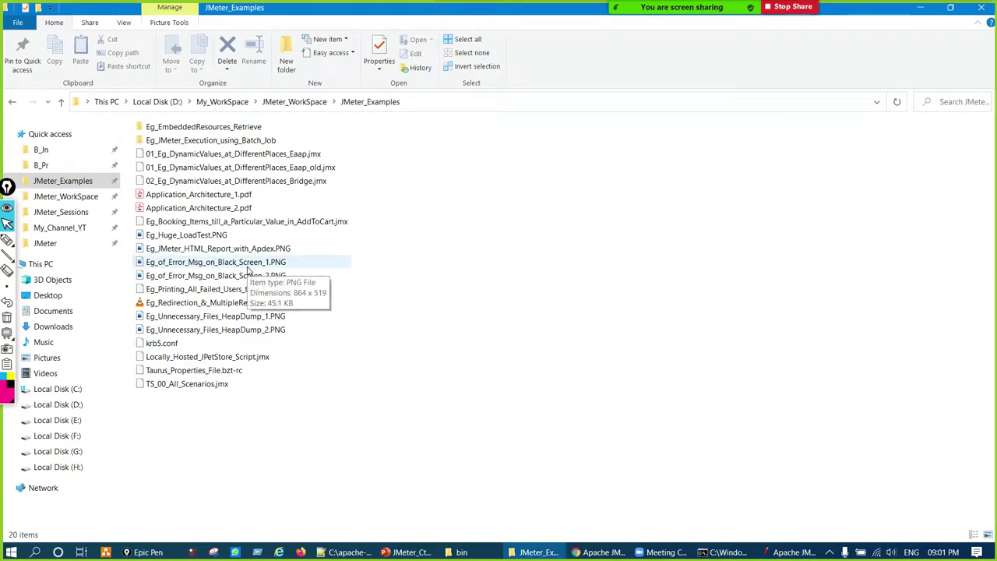
- View Eg_of_Error_Msg_on_Black_Screen_1.PNG, circle its OutOfMemoryError output in pen, clear the marks, and close the image
{"action": "double_click", "coordinate": [248, 269]}
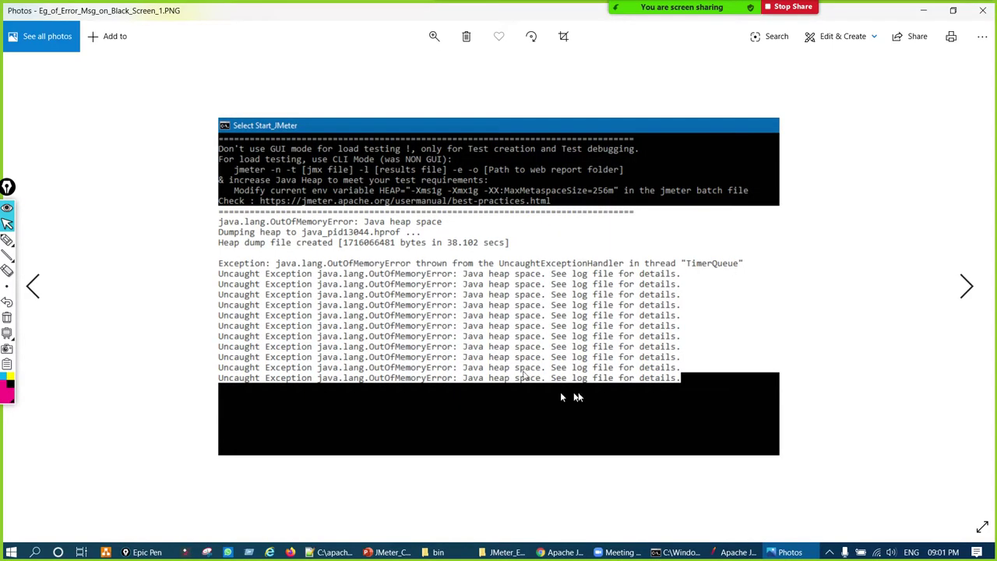
{"action": "key", "text": "ctrl+F2"}
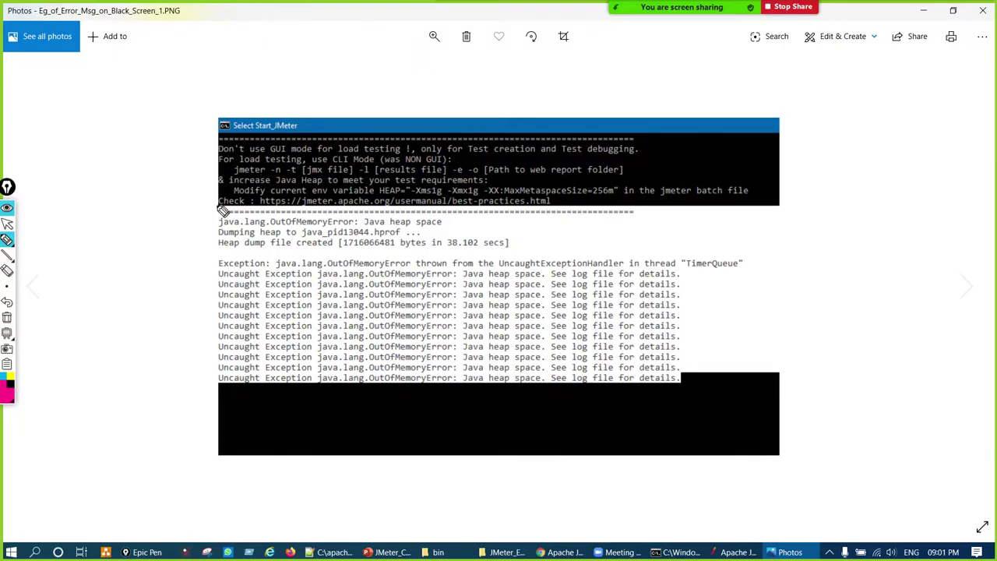
{"action": "mouse_move", "coordinate": [213, 213]}
{"action": "left_mouse_down"}
{"action": "mouse_move", "coordinate": [164, 358]}
{"action": "mouse_move", "coordinate": [289, 421]}
{"action": "mouse_move", "coordinate": [740, 367]}
{"action": "mouse_move", "coordinate": [701, 212]}
{"action": "left_mouse_up"}
{"action": "left_click_drag", "start_coordinate": [623, 201], "coordinate": [251, 209]}
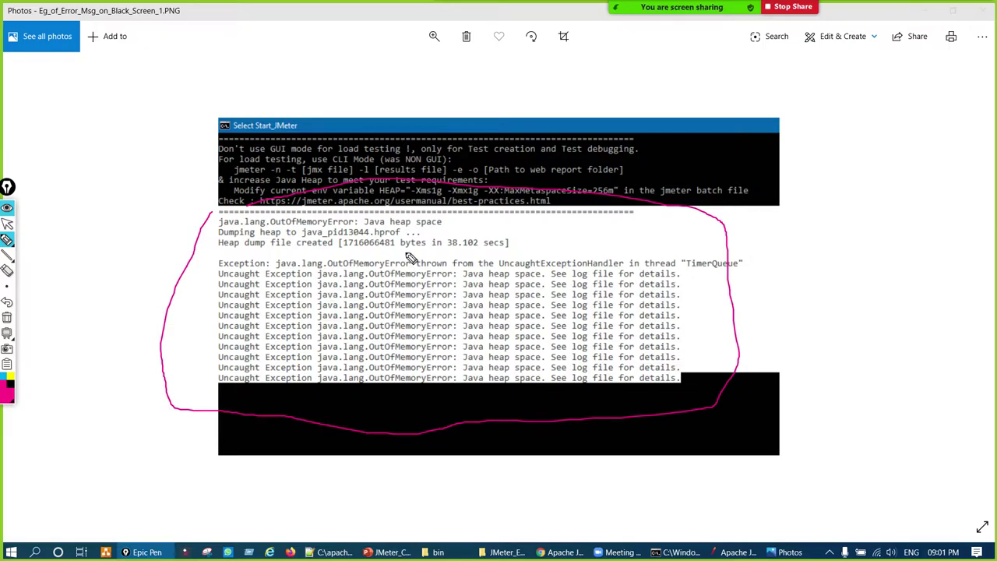
{"action": "mouse_move", "coordinate": [369, 278]}
{"action": "left_mouse_down"}
{"action": "mouse_move", "coordinate": [356, 334]}
{"action": "mouse_move", "coordinate": [434, 292]}
{"action": "mouse_move", "coordinate": [384, 286]}
{"action": "left_mouse_up"}
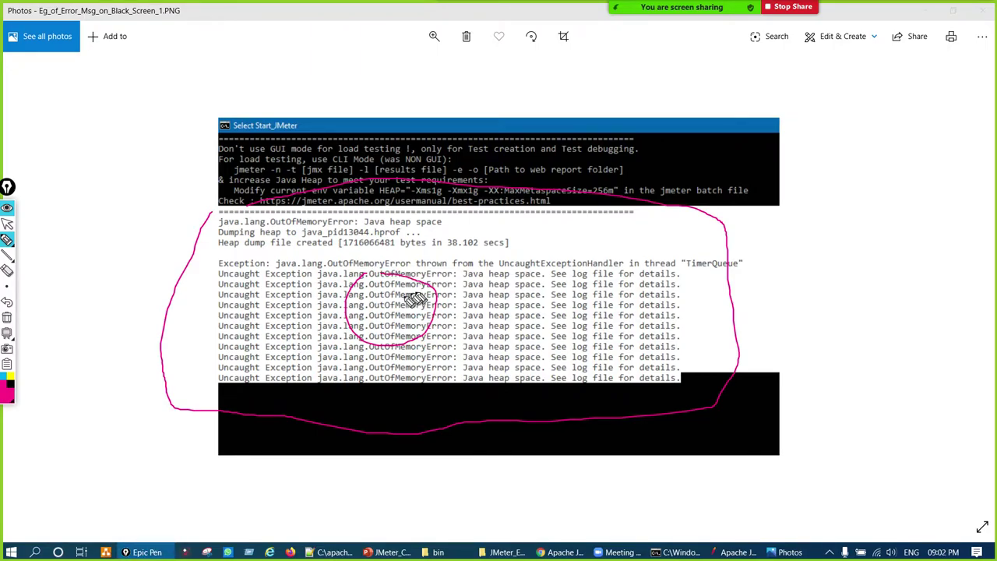
{"action": "key", "text": "ctrl+shift+5"}
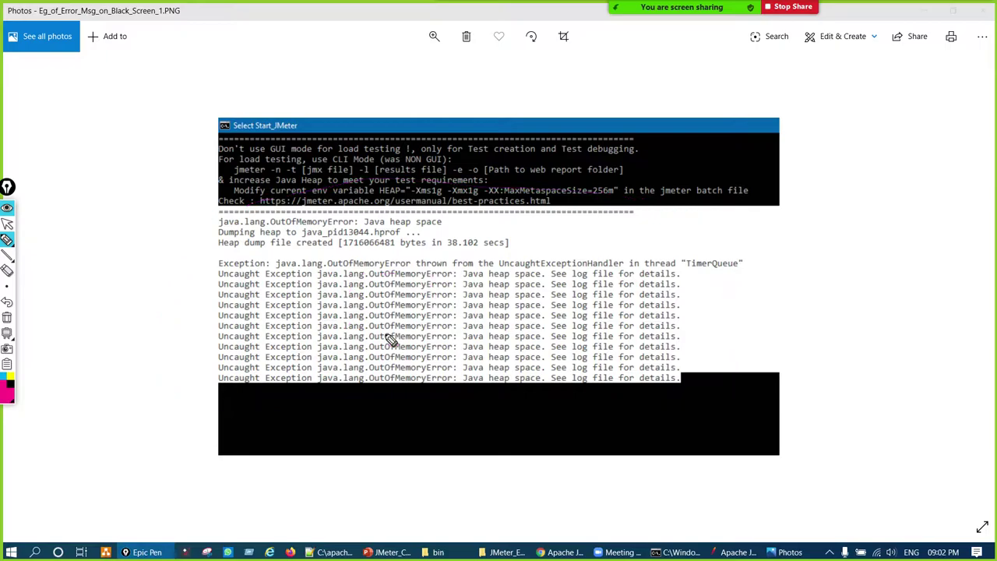
{"action": "key", "text": "ctrl+shift+1"}
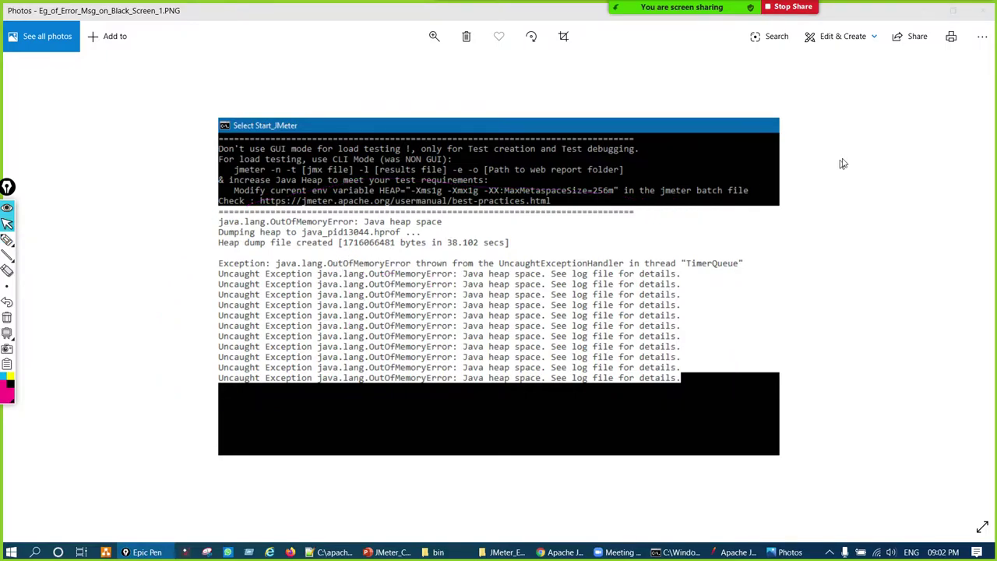
{"action": "left_click", "coordinate": [984, 9]}
- Open Eg_of_Error_Msg_on_Black_Screen_2.PNG, circle OutOfMemoryError and the Fatal Error lines in pen, and add an arrow to the latter
{"action": "double_click", "coordinate": [265, 275]}
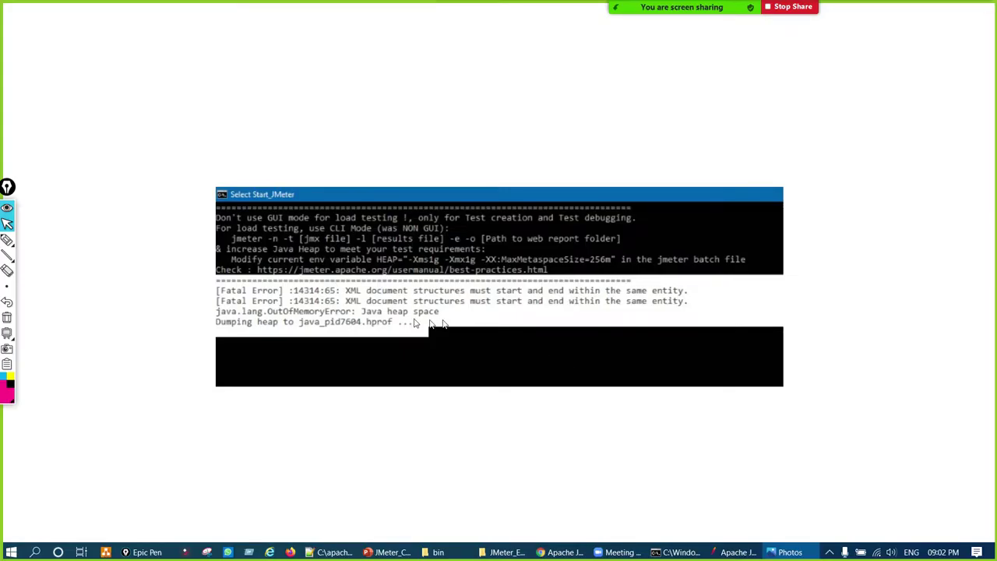
{"action": "key", "text": "ctrl+shift+h"}
{"action": "mouse_move", "coordinate": [316, 320]}
{"action": "left_mouse_down"}
{"action": "mouse_move", "coordinate": [285, 307]}
{"action": "mouse_move", "coordinate": [294, 301]}
{"action": "left_mouse_up"}
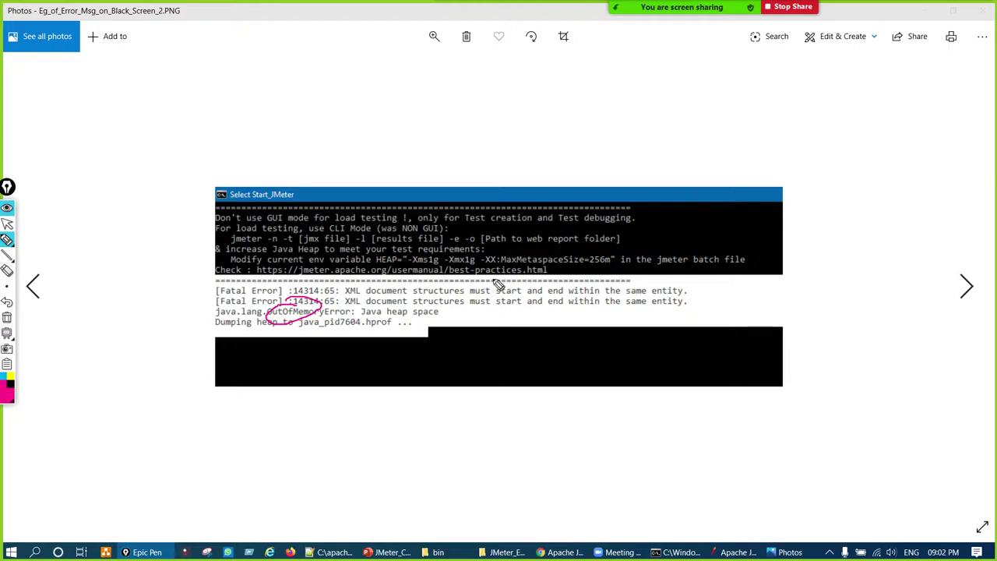
{"action": "mouse_move", "coordinate": [497, 283]}
{"action": "left_mouse_down"}
{"action": "mouse_move", "coordinate": [483, 285]}
{"action": "mouse_move", "coordinate": [512, 307]}
{"action": "mouse_move", "coordinate": [490, 281]}
{"action": "left_mouse_up"}
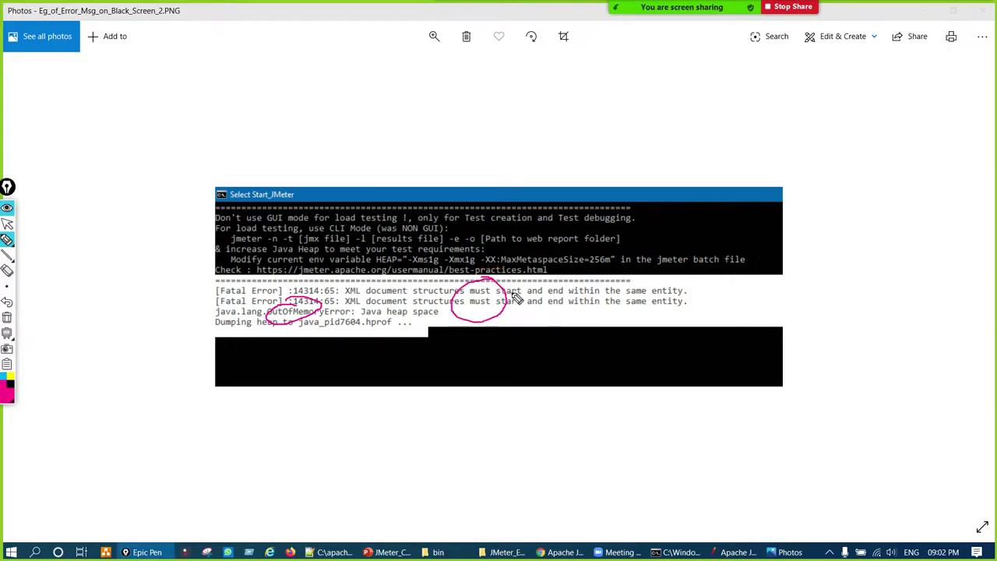
{"action": "left_click_drag", "start_coordinate": [549, 285], "coordinate": [512, 296]}
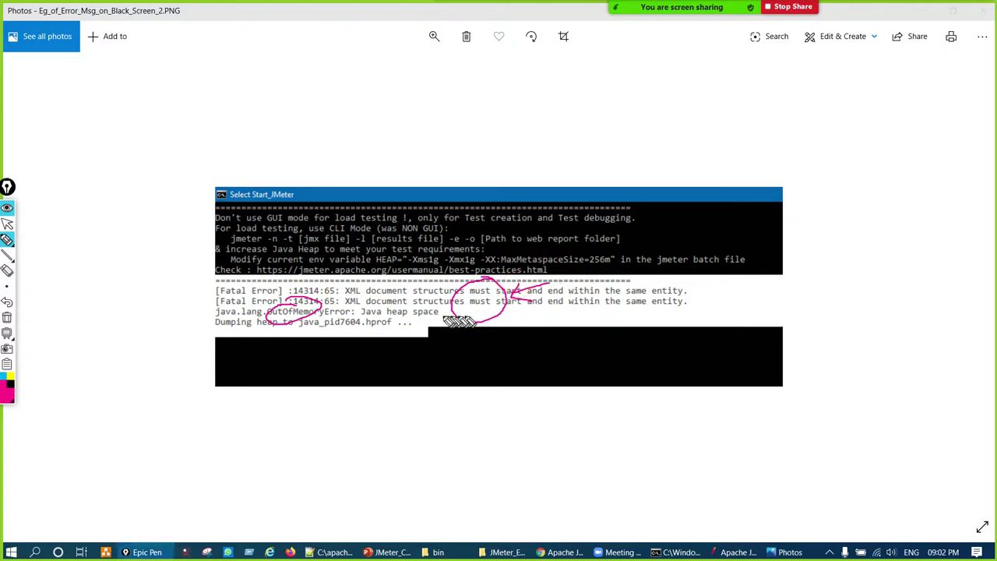
- Outline the console error text in the image with the pen, clear all pen marks, and close the image
{"action": "mouse_move", "coordinate": [256, 237]}
{"action": "left_mouse_down"}
{"action": "mouse_move", "coordinate": [275, 340]}
{"action": "mouse_move", "coordinate": [574, 229]}
{"action": "mouse_move", "coordinate": [342, 238]}
{"action": "left_mouse_up"}
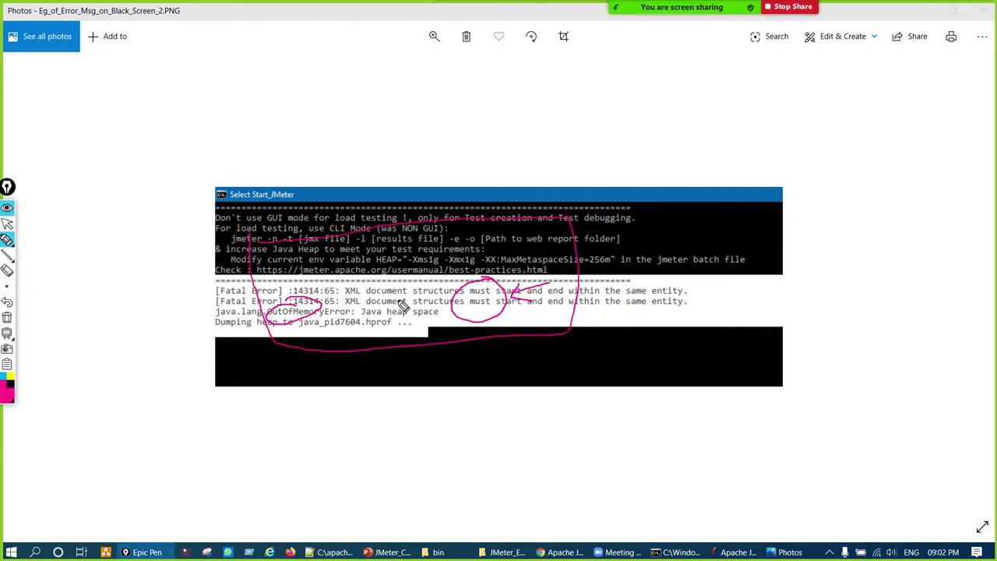
{"action": "key", "text": "ctrl+shift+c"}
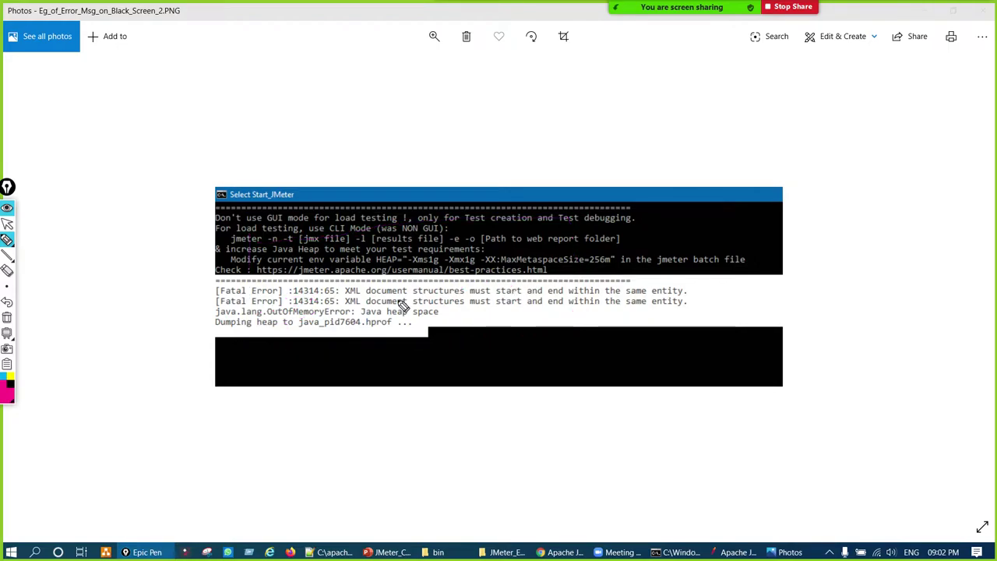
{"action": "left_click", "coordinate": [979, 12]}
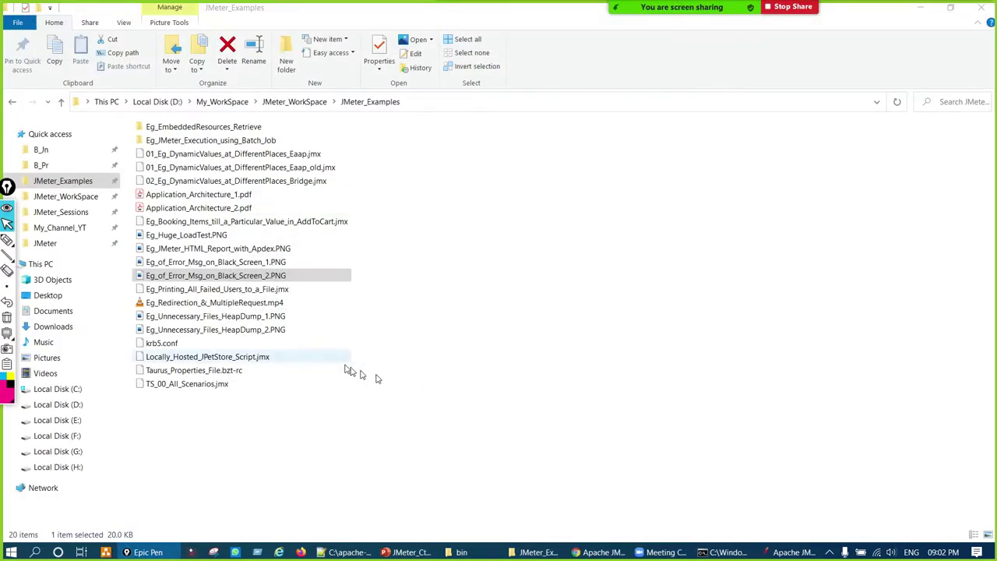
- Switch to the apache-jmeter-5.3 bin folder, check the JMeter console opened from jmeter.bat, and return to the folder
{"action": "left_click", "coordinate": [462, 552]}
{"action": "left_click_drag", "start_coordinate": [156, 324], "coordinate": [215, 304]}
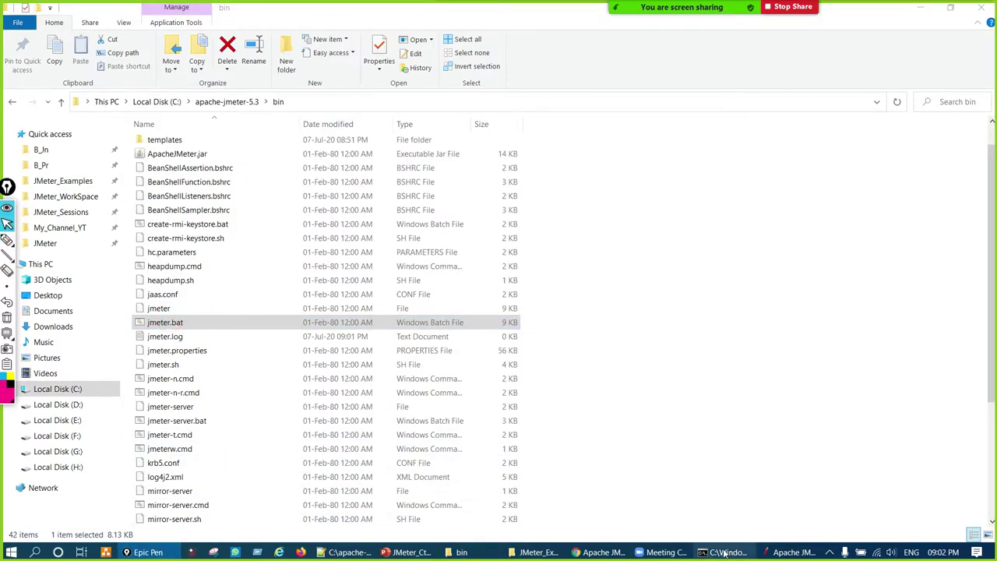
{"action": "left_click", "coordinate": [725, 552]}
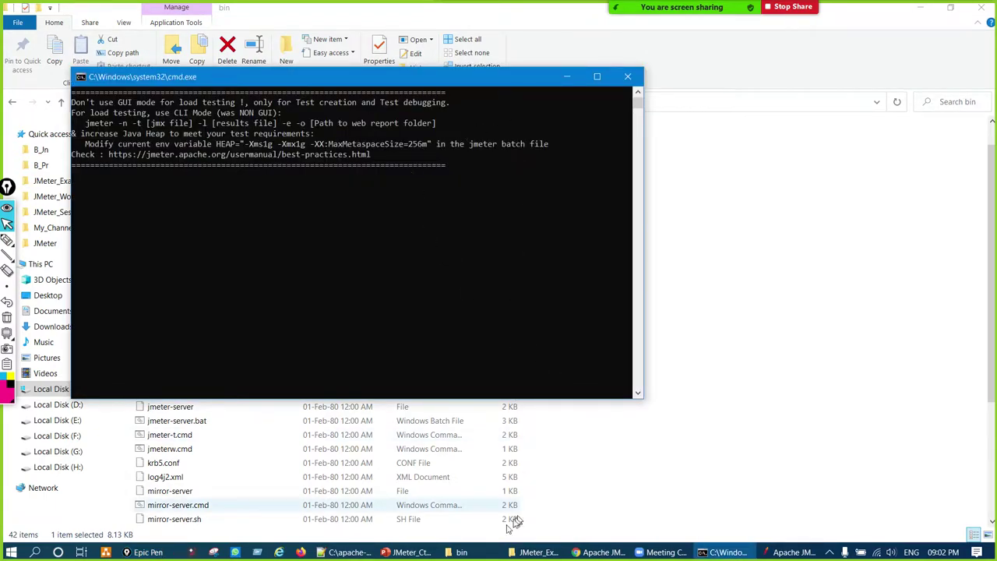
{"action": "left_click", "coordinate": [462, 552]}
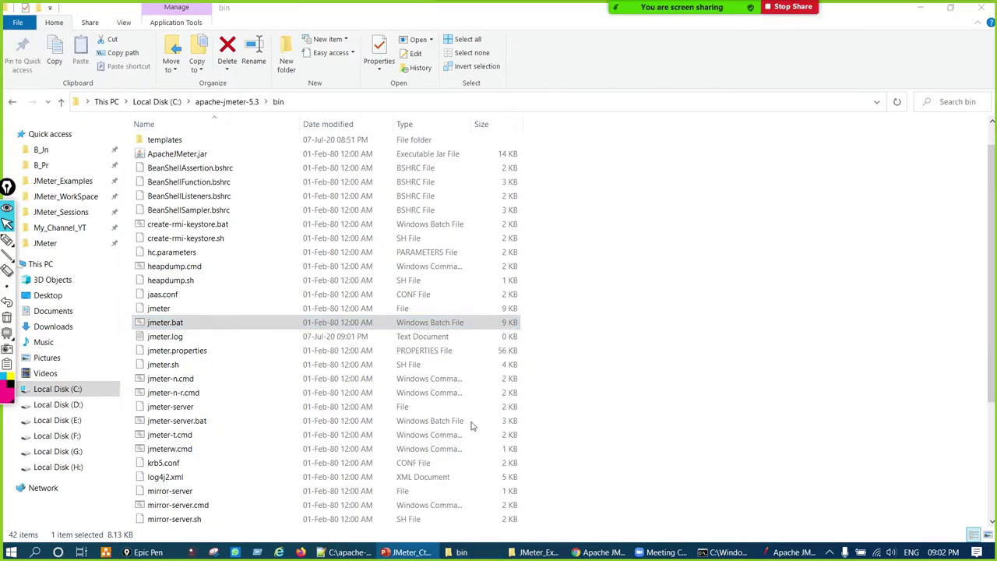
- On the JMeter launching slide, circle .bat and .jar file in the GUI Mode line, draw a curve between them, and clear the marks
{"action": "key", "text": "alt+Tab"}
{"action": "key", "text": "ctrl+shift+p"}
{"action": "mouse_move", "coordinate": [282, 190]}
{"action": "left_mouse_down"}
{"action": "mouse_move", "coordinate": [290, 210]}
{"action": "mouse_move", "coordinate": [307, 188]}
{"action": "mouse_move", "coordinate": [405, 205]}
{"action": "mouse_move", "coordinate": [355, 201]}
{"action": "left_mouse_up"}
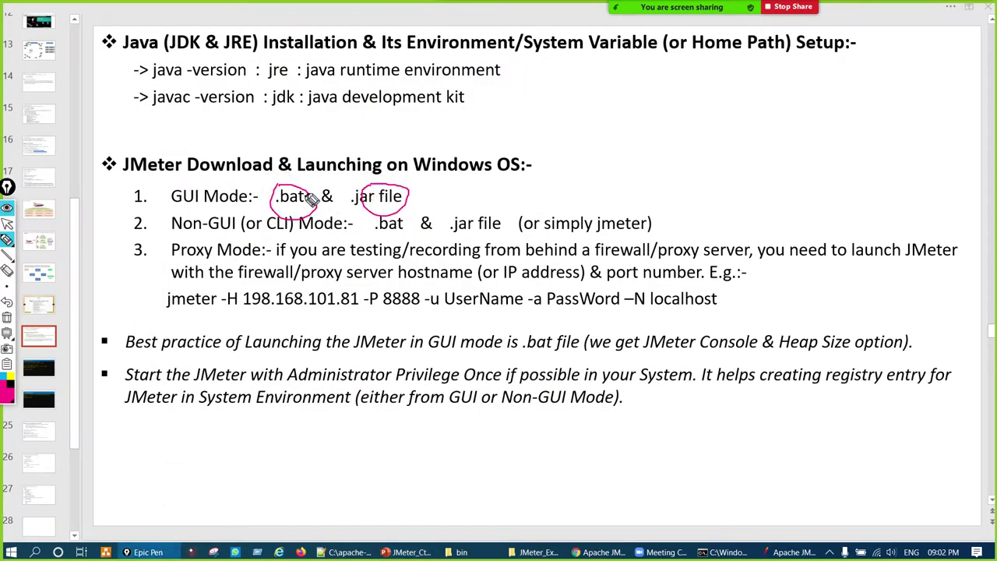
{"action": "left_click_drag", "start_coordinate": [290, 194], "coordinate": [386, 168]}
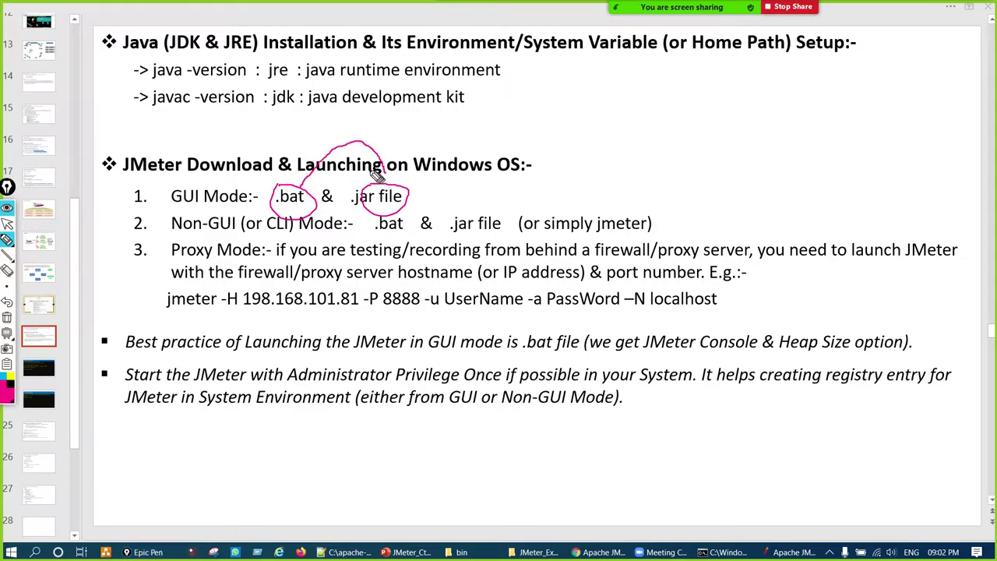
{"action": "key", "text": "ctrl+shift+c"}
- Dismiss the meeting time-limit notice, circle .bat in the slide's GUI Mode line with the pen, and clear the mark
{"action": "mouse_move", "coordinate": [282, 190]}
{"action": "left_mouse_down"}
{"action": "mouse_move", "coordinate": [277, 202]}
{"action": "mouse_move", "coordinate": [290, 187]}
{"action": "left_mouse_up"}
{"action": "key", "text": "ctrl+shift+c"}
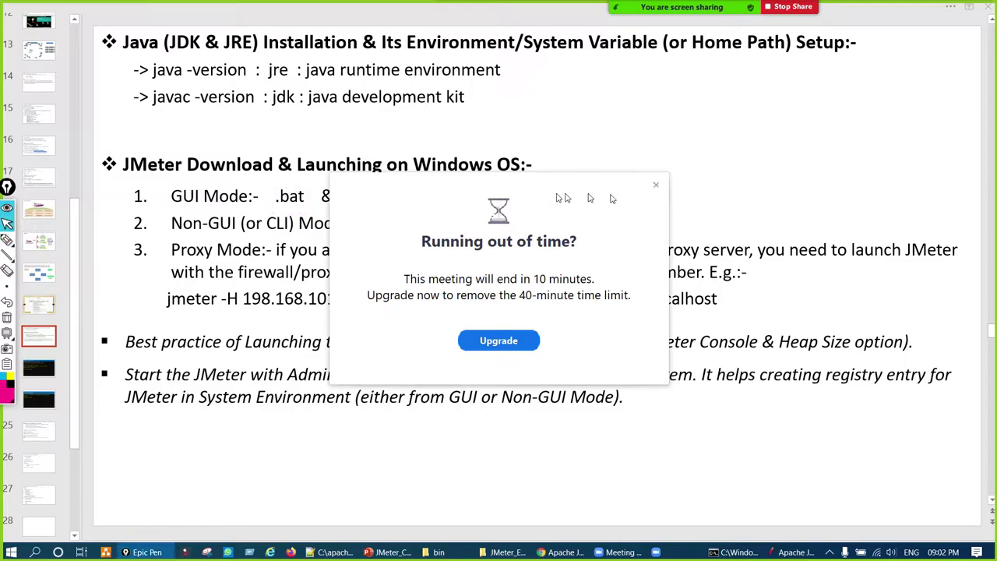
{"action": "left_click", "coordinate": [655, 184]}
{"action": "key", "text": "ctrl+shift+2"}
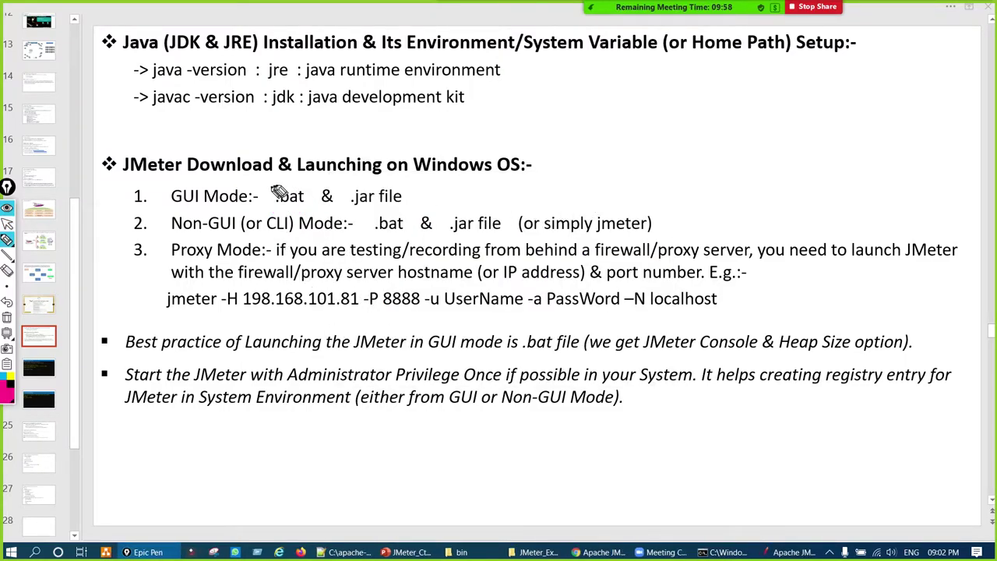
{"action": "mouse_move", "coordinate": [274, 185]}
{"action": "left_mouse_down"}
{"action": "mouse_move", "coordinate": [296, 204]}
{"action": "mouse_move", "coordinate": [290, 184]}
{"action": "left_mouse_up"}
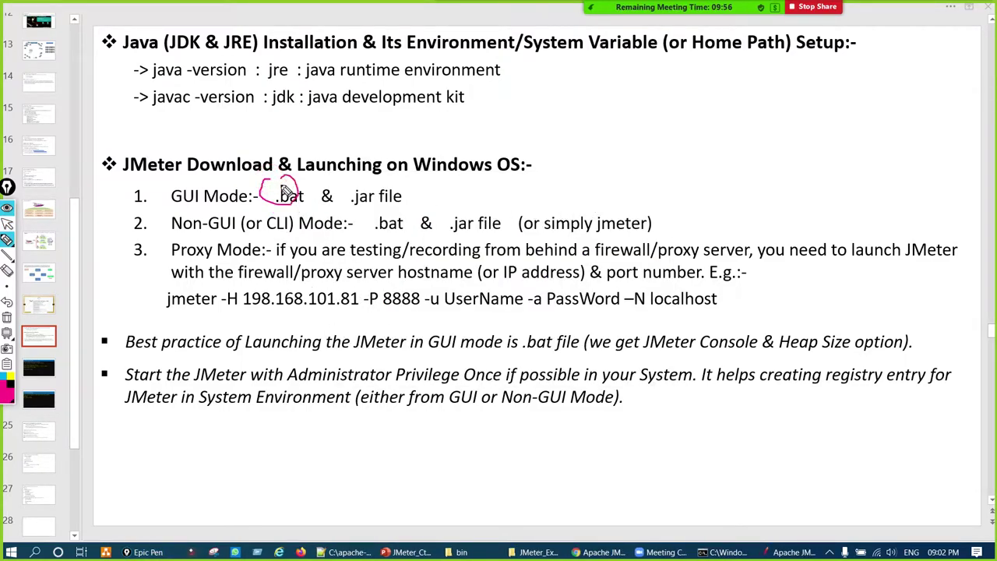
{"action": "key", "text": "ctrl+shift+1"}
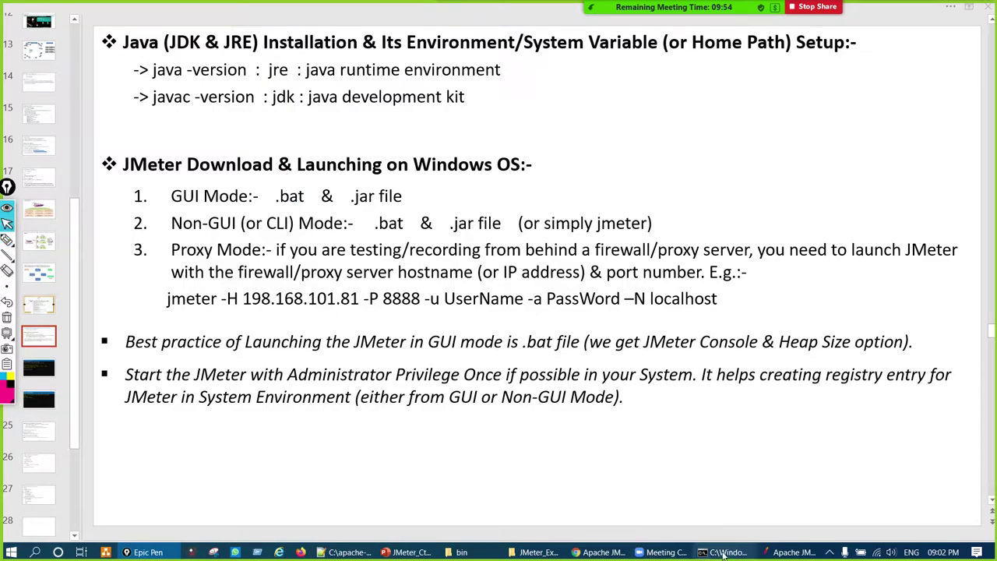
- Bring the JMeter console in front of the slide, move it beside the GUI Mode line, and outline its empty output area in pen
{"action": "left_click", "coordinate": [725, 552]}
{"action": "left_click_drag", "start_coordinate": [347, 82], "coordinate": [701, 111]}
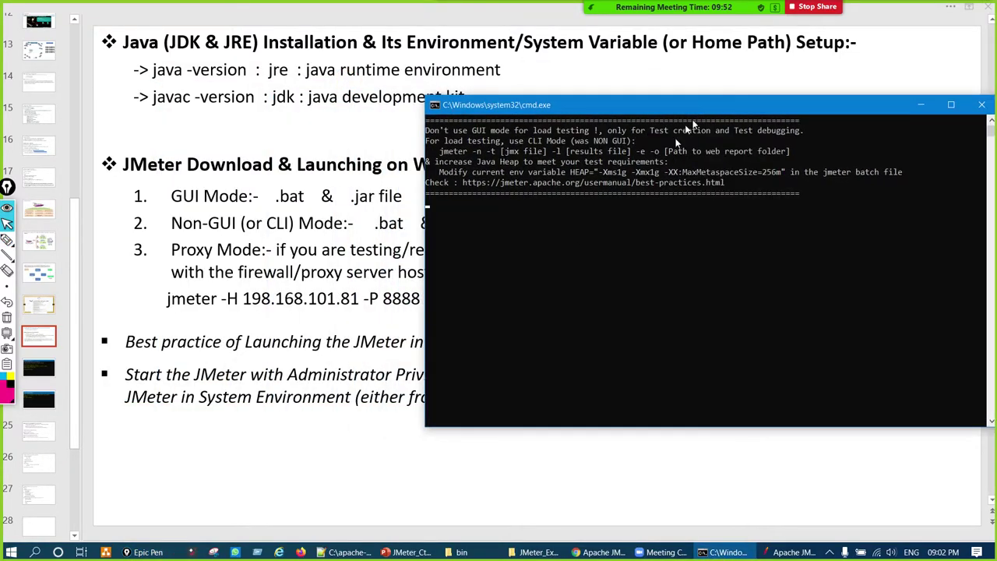
{"action": "key", "text": "ctrl+shift+2"}
{"action": "mouse_move", "coordinate": [452, 199]}
{"action": "left_mouse_down"}
{"action": "mouse_move", "coordinate": [814, 201]}
{"action": "mouse_move", "coordinate": [534, 184]}
{"action": "left_mouse_up"}
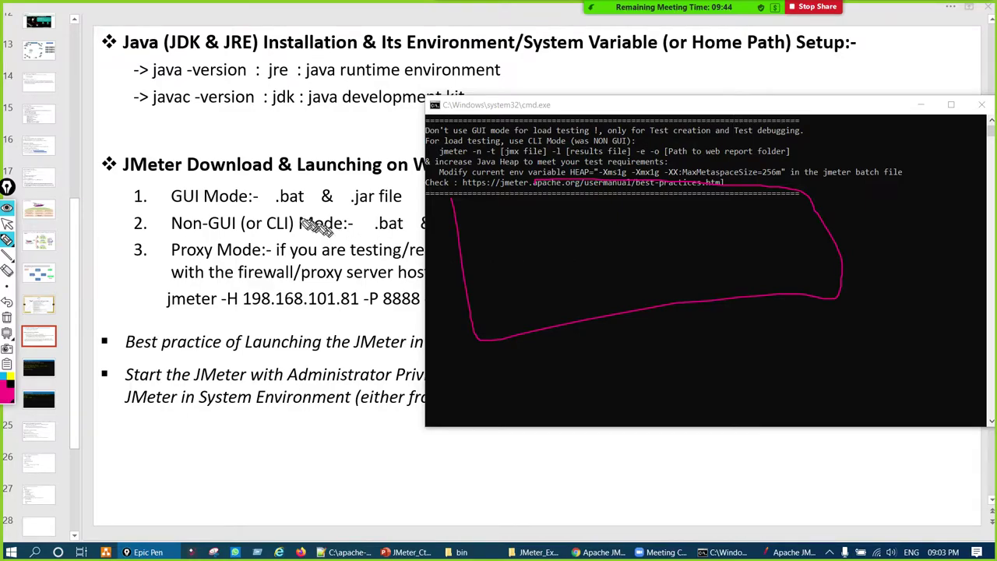
- Draw pen strokes from the slide's .bat text, clear all marks, and move the console to the middle of the slide
{"action": "left_click_drag", "start_coordinate": [288, 204], "coordinate": [480, 247]}
{"action": "key", "text": "ctrl+shift+z"}
{"action": "mouse_move", "coordinate": [296, 183]}
{"action": "left_mouse_down"}
{"action": "mouse_move", "coordinate": [275, 190]}
{"action": "mouse_move", "coordinate": [300, 209]}
{"action": "mouse_move", "coordinate": [288, 187]}
{"action": "mouse_move", "coordinate": [345, 132]}
{"action": "mouse_move", "coordinate": [328, 154]}
{"action": "mouse_move", "coordinate": [375, 140]}
{"action": "left_mouse_up"}
{"action": "key", "text": "ctrl+shift+z"}
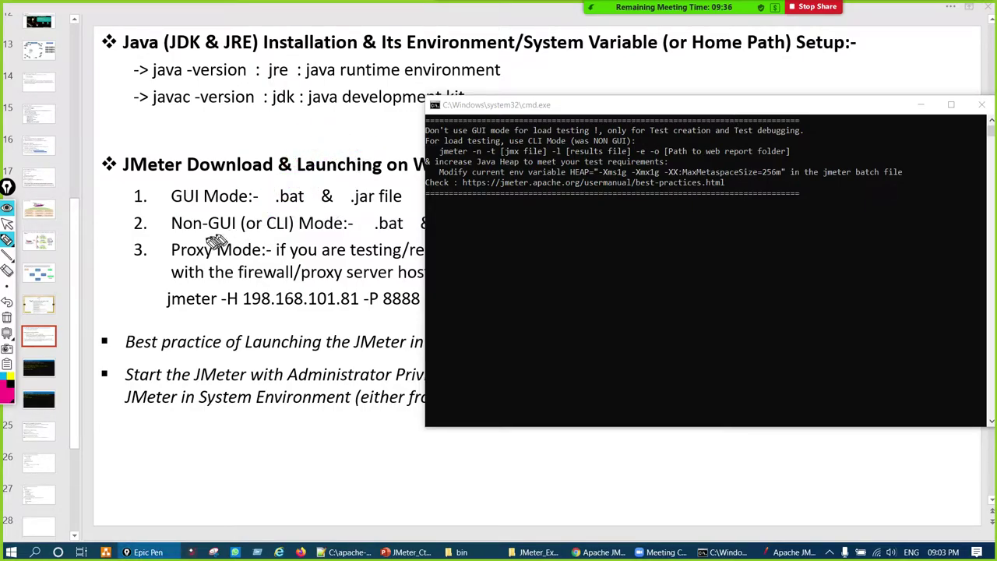
{"action": "key", "text": "ctrl+shift+c"}
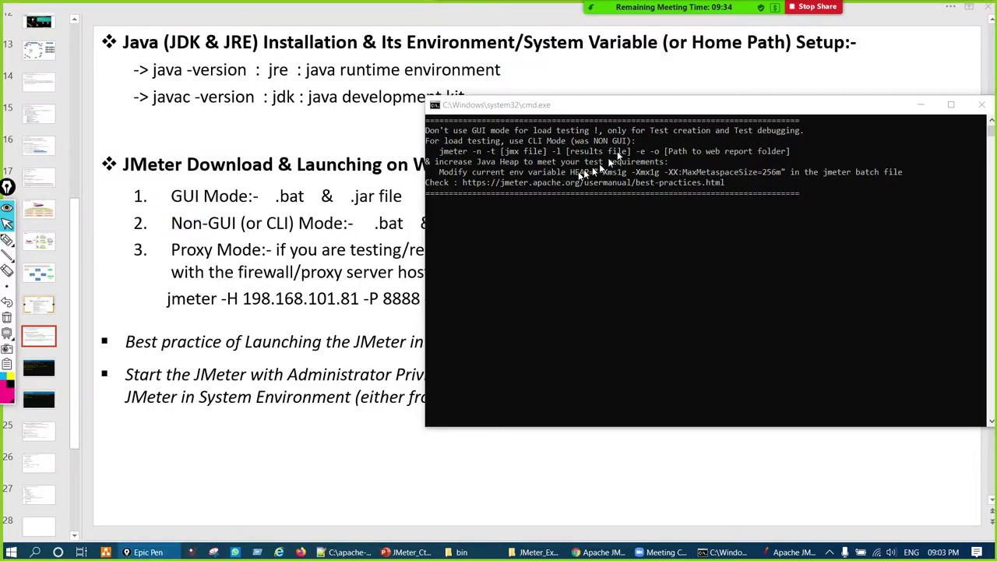
{"action": "left_click_drag", "start_coordinate": [699, 107], "coordinate": [561, 120]}
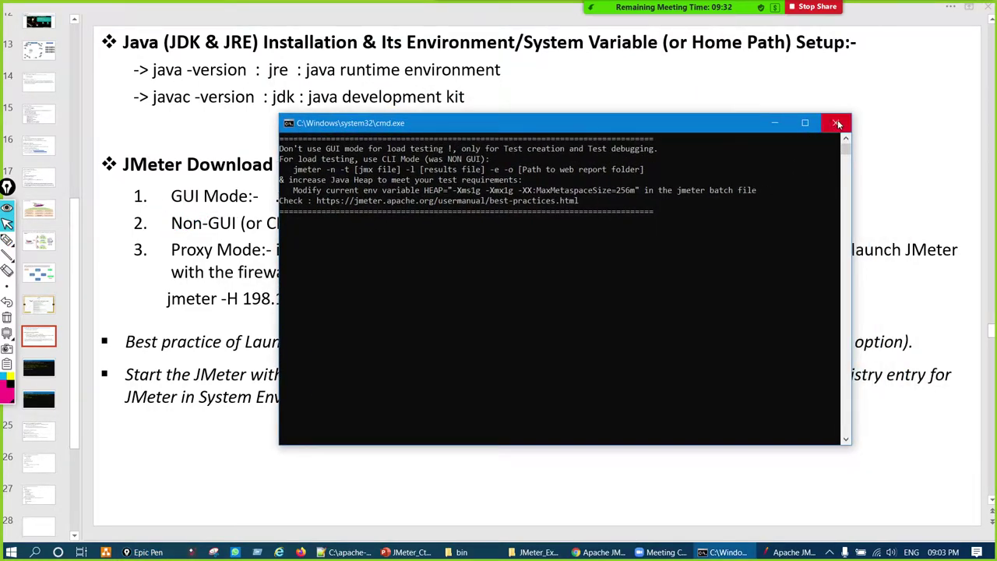
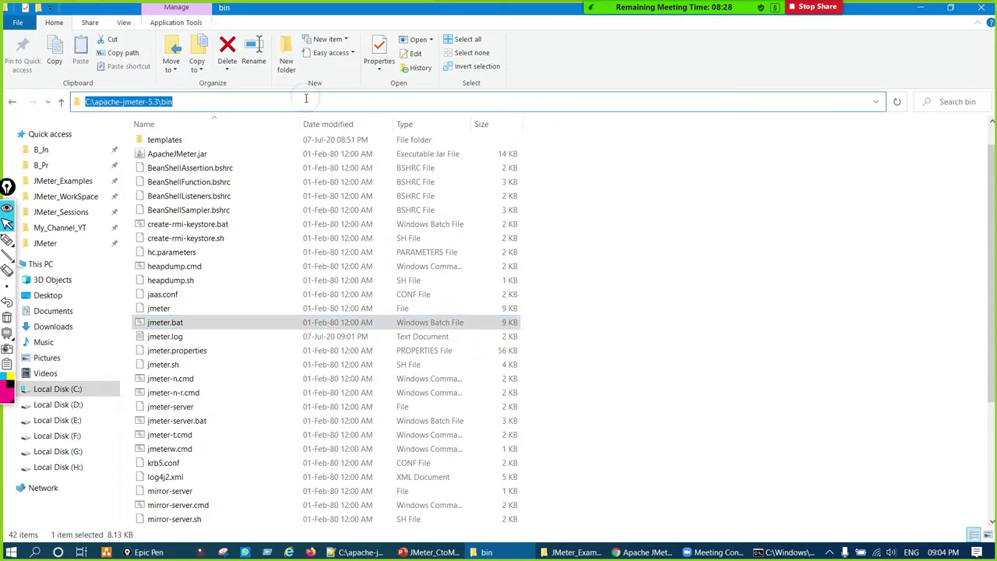
- Mark the bin folder's path in pen, clear the mark, and select the path C:\apache-jmeter-5.3\bin for copying
{"action": "key", "text": "ctrl+shift+p"}
{"action": "mouse_move", "coordinate": [112, 82]}
{"action": "left_mouse_down"}
{"action": "mouse_move", "coordinate": [240, 104]}
{"action": "mouse_move", "coordinate": [179, 78]}
{"action": "mouse_move", "coordinate": [199, 89]}
{"action": "left_mouse_up"}
{"action": "key", "text": "ctrl+shift+c"}
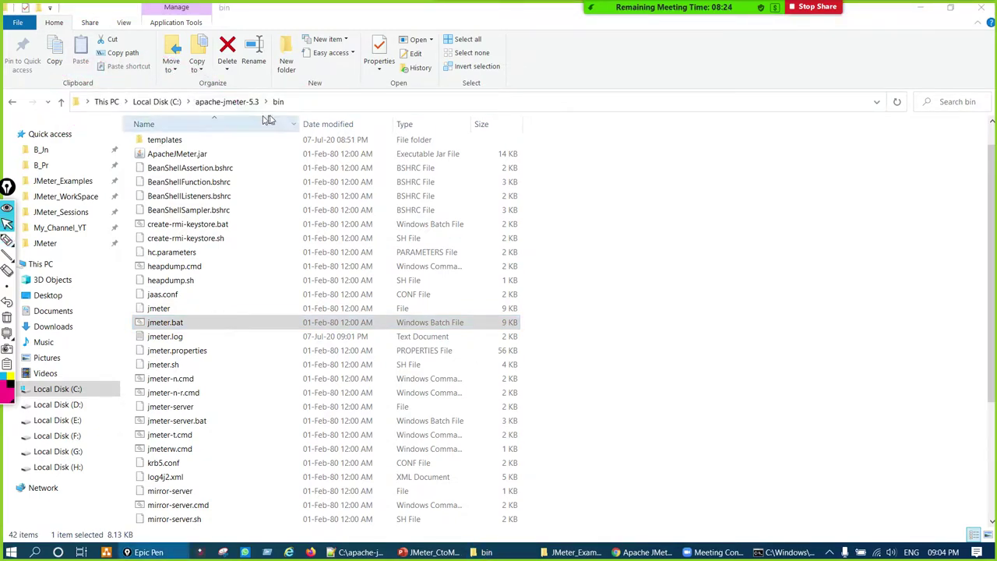
{"action": "left_click", "coordinate": [302, 101]}
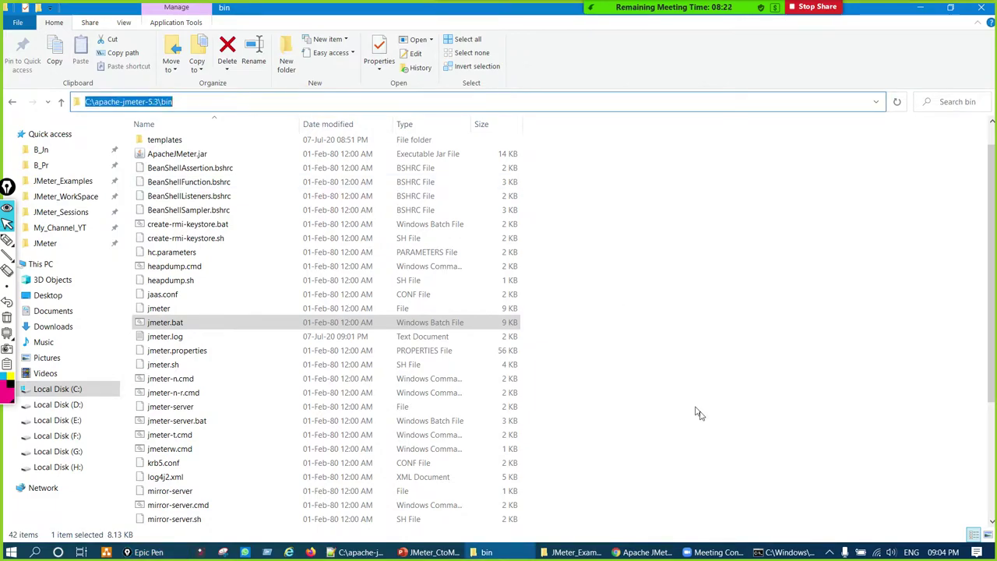
- Switch to Command Prompt and change the directory to C:\apache-jmeter-5.3\bin with the cd command
{"action": "left_click", "coordinate": [788, 552]}
{"action": "type", "text": "cd"}
{"action": "key", "text": "ctrl+v"}
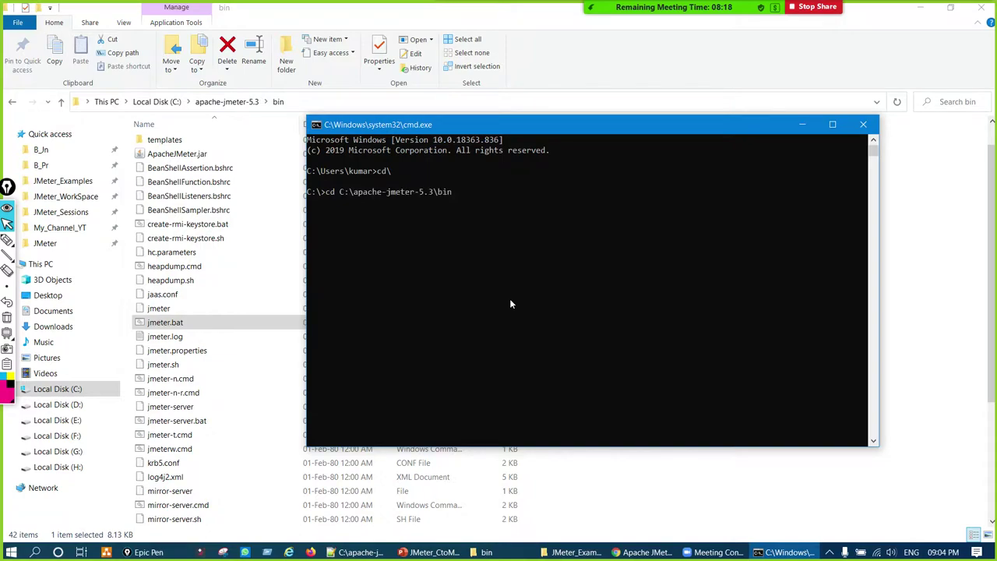
{"action": "key", "text": "Return"}
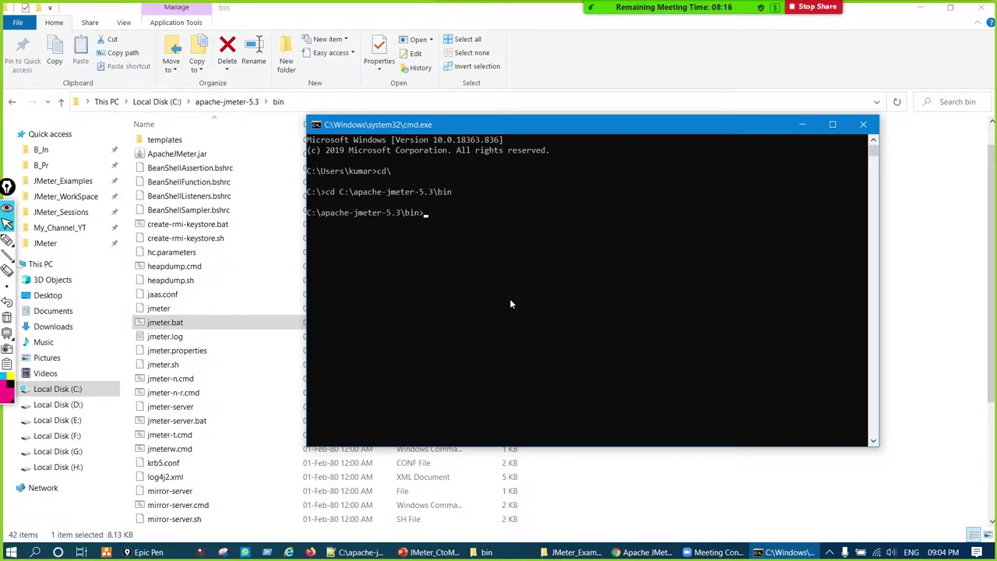
- Circle the bin directory prompt in pen, clear the circle, and highlight the prompt line briefly in Command Prompt
{"action": "key", "text": "ctrl+F2"}
{"action": "mouse_move", "coordinate": [413, 209]}
{"action": "left_mouse_down"}
{"action": "mouse_move", "coordinate": [367, 231]}
{"action": "mouse_move", "coordinate": [406, 204]}
{"action": "left_mouse_up"}
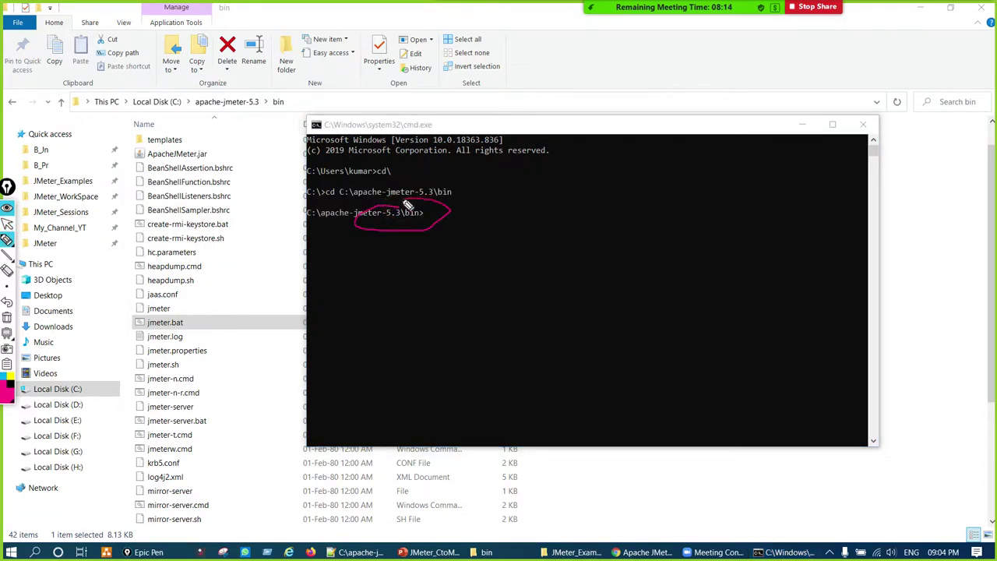
{"action": "key", "text": "ctrl+z"}
{"action": "key", "text": "ctrl+F1"}
{"action": "left_click", "coordinate": [428, 212]}
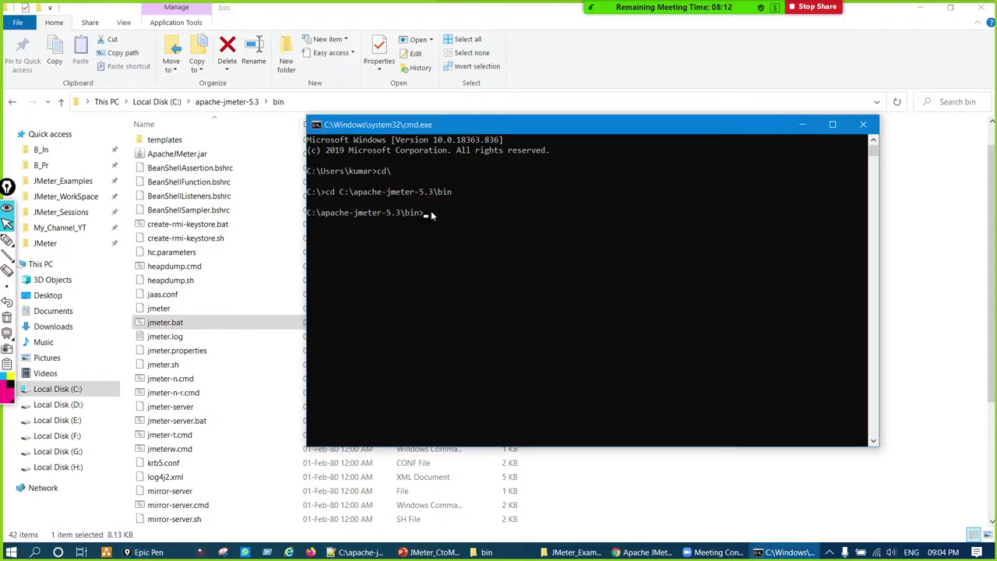
{"action": "left_click_drag", "start_coordinate": [428, 211], "coordinate": [336, 222]}
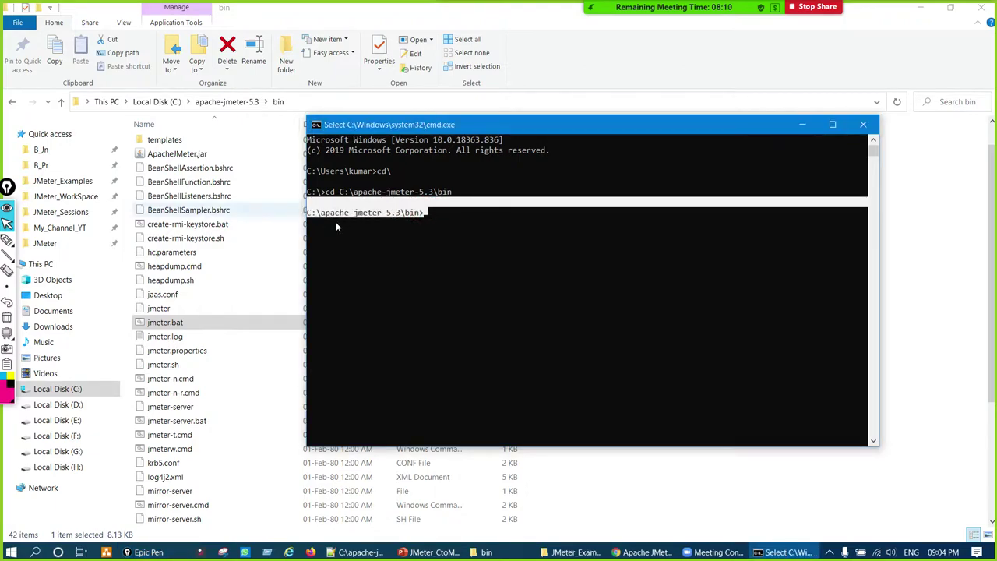
{"action": "left_click", "coordinate": [444, 233]}
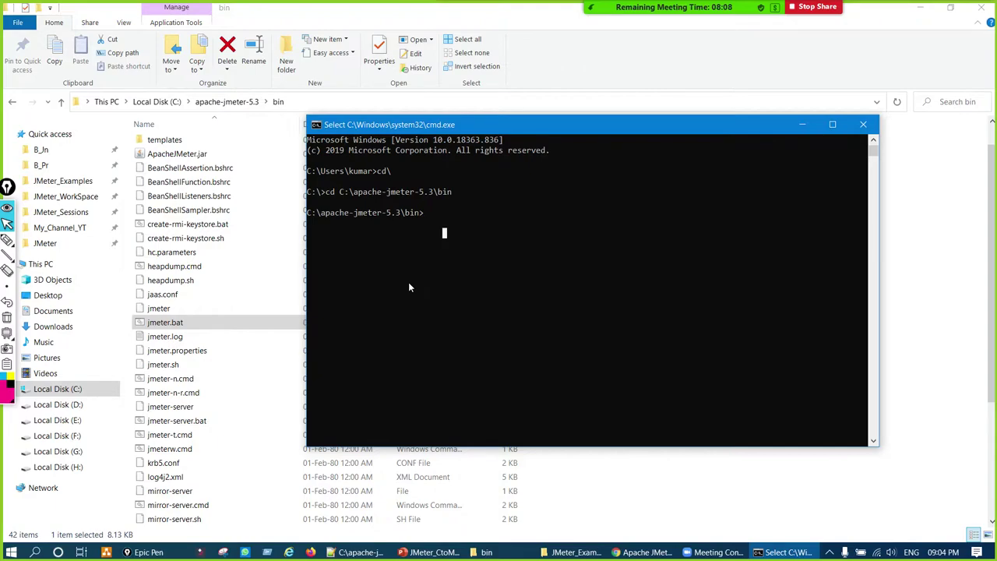
- Enter jmeter.bat at the bin prompt, link it in pen to the jmeter.bat file, clear the marks, and run the command
{"action": "type", "text": "jmeter"}
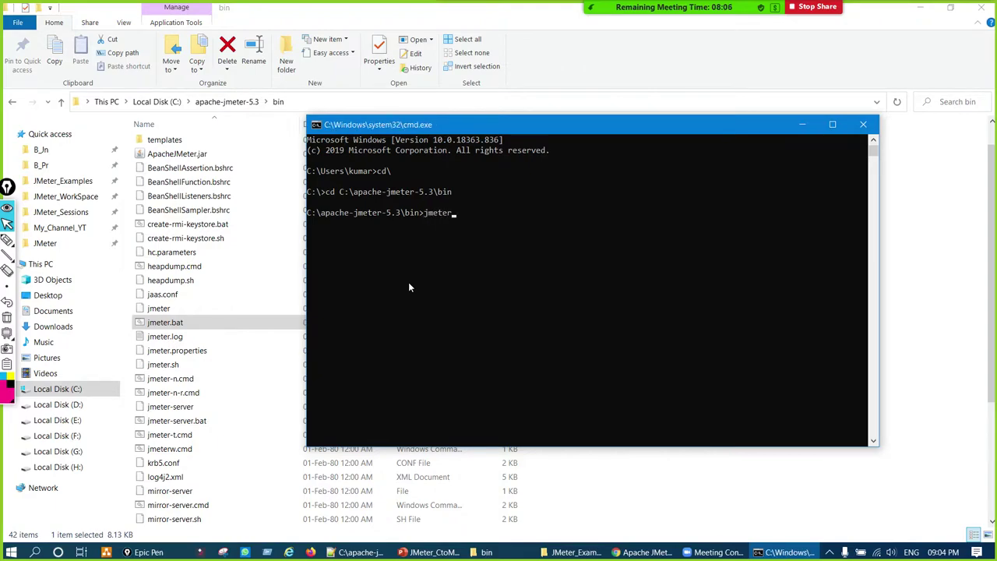
{"action": "type", "text": ".bat"}
{"action": "key", "text": "ctrl+shift+p"}
{"action": "mouse_move", "coordinate": [158, 310]}
{"action": "left_mouse_down"}
{"action": "mouse_move", "coordinate": [148, 340]}
{"action": "mouse_move", "coordinate": [185, 333]}
{"action": "mouse_move", "coordinate": [178, 315]}
{"action": "mouse_move", "coordinate": [189, 324]}
{"action": "mouse_move", "coordinate": [290, 316]}
{"action": "mouse_move", "coordinate": [399, 262]}
{"action": "mouse_move", "coordinate": [431, 226]}
{"action": "left_mouse_up"}
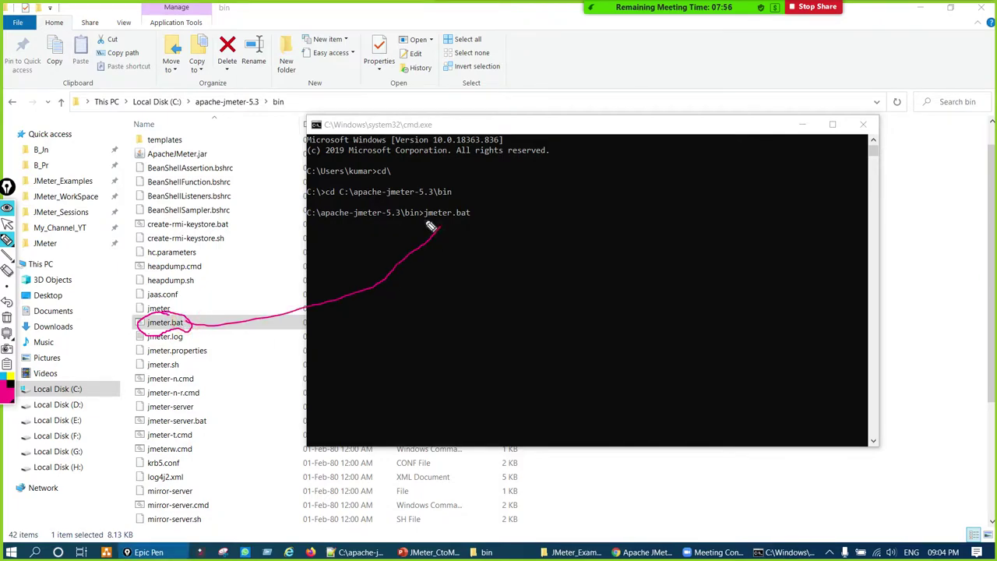
{"action": "key", "text": "ctrl+shift+c"}
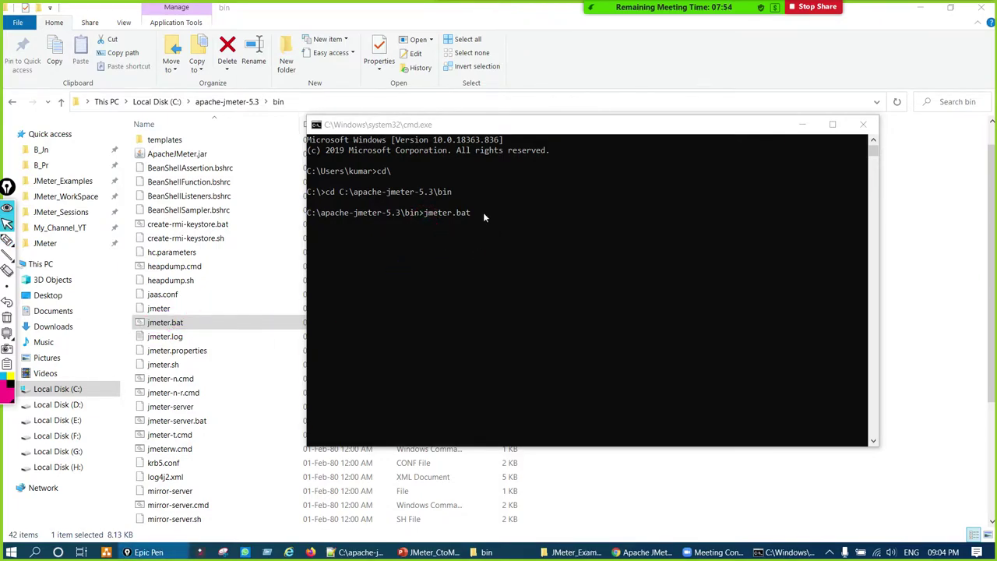
{"action": "left_click", "coordinate": [485, 214]}
{"action": "key", "text": "Return"}
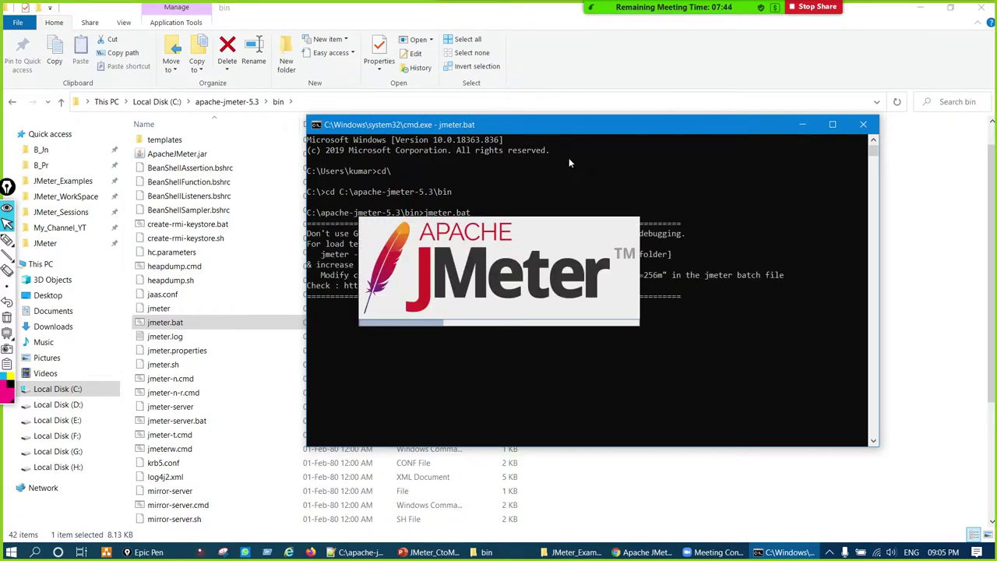
- Bring the Command Prompt running jmeter.bat in front of the JMeter window and position it over the Test Plan
{"action": "left_click_drag", "start_coordinate": [573, 129], "coordinate": [287, 65]}
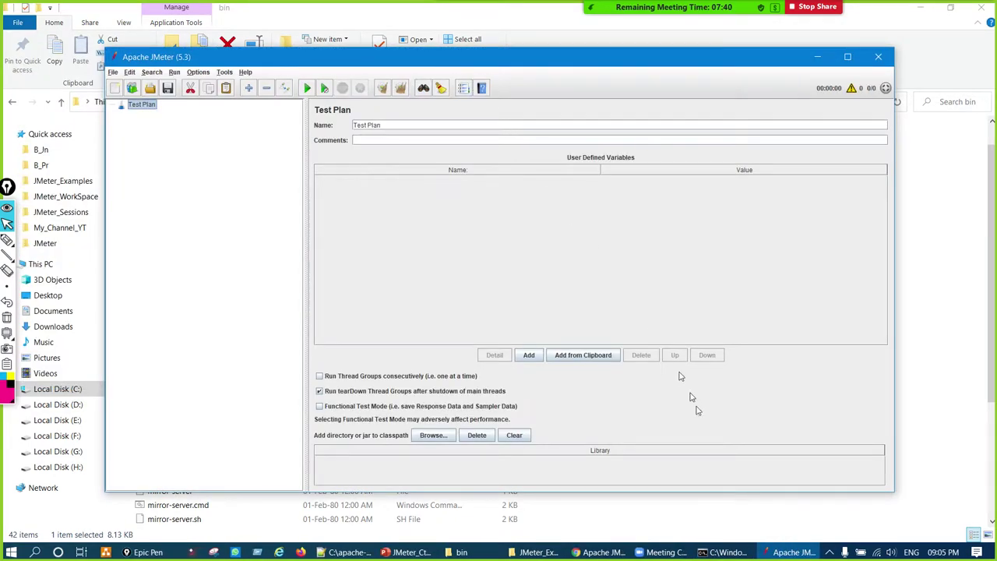
{"action": "left_click", "coordinate": [724, 552]}
{"action": "left_click_drag", "start_coordinate": [511, 125], "coordinate": [397, 160]}
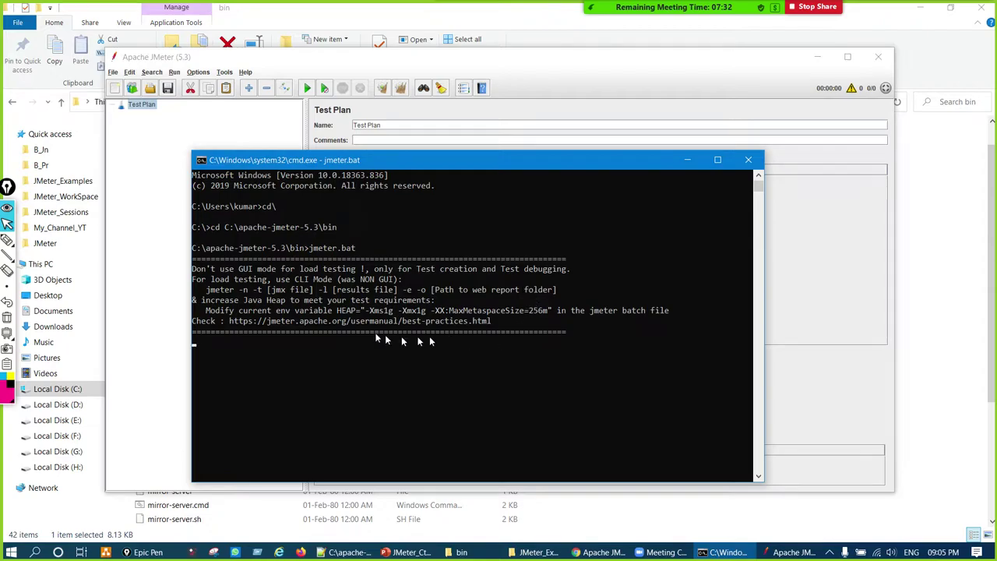
- Handwrite "Jmeter Console" in pen below the Command Prompt output and circle the jmeter.bat command
{"action": "key", "text": "ctrl+shift+1"}
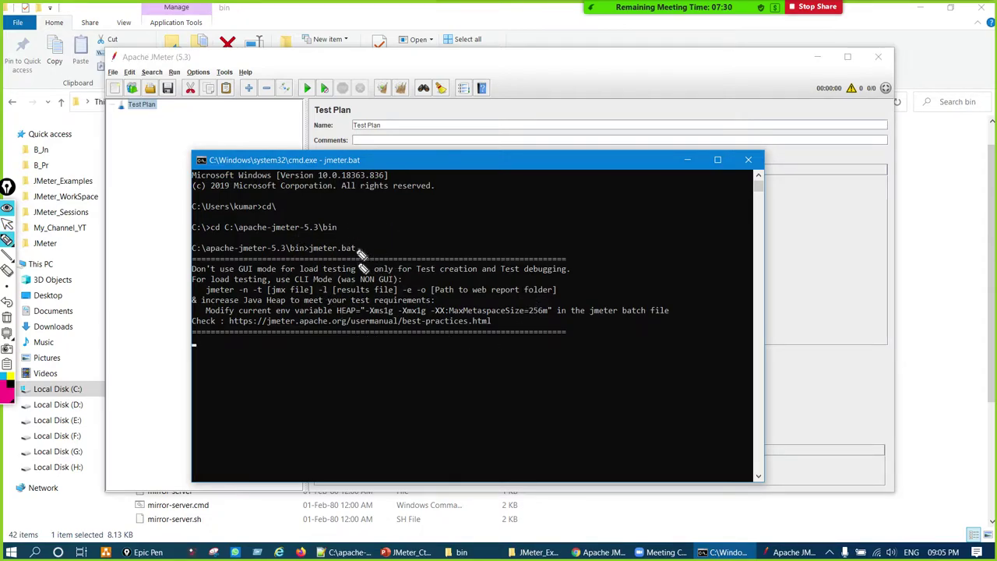
{"action": "mouse_move", "coordinate": [352, 384]}
{"action": "left_mouse_down"}
{"action": "mouse_move", "coordinate": [409, 364]}
{"action": "mouse_move", "coordinate": [416, 422]}
{"action": "mouse_move", "coordinate": [463, 401]}
{"action": "mouse_move", "coordinate": [521, 416]}
{"action": "mouse_move", "coordinate": [503, 406]}
{"action": "mouse_move", "coordinate": [576, 403]}
{"action": "mouse_move", "coordinate": [581, 383]}
{"action": "left_mouse_up"}
{"action": "mouse_move", "coordinate": [559, 434]}
{"action": "left_mouse_down"}
{"action": "mouse_move", "coordinate": [583, 460]}
{"action": "mouse_move", "coordinate": [624, 419]}
{"action": "left_mouse_up"}
{"action": "left_click_drag", "start_coordinate": [616, 384], "coordinate": [657, 402]}
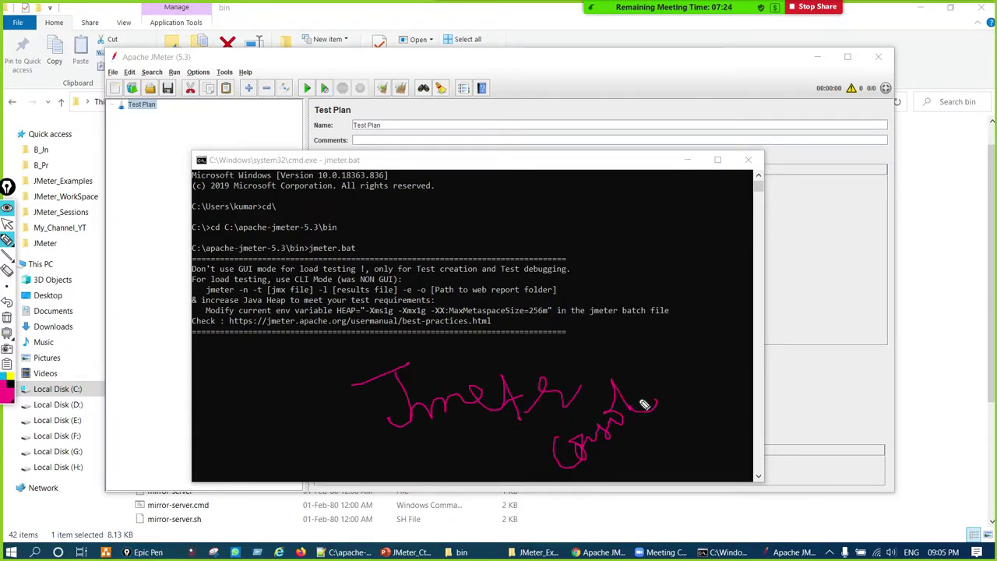
{"action": "mouse_move", "coordinate": [341, 231]}
{"action": "left_mouse_down"}
{"action": "mouse_move", "coordinate": [323, 234]}
{"action": "mouse_move", "coordinate": [335, 236]}
{"action": "left_mouse_up"}
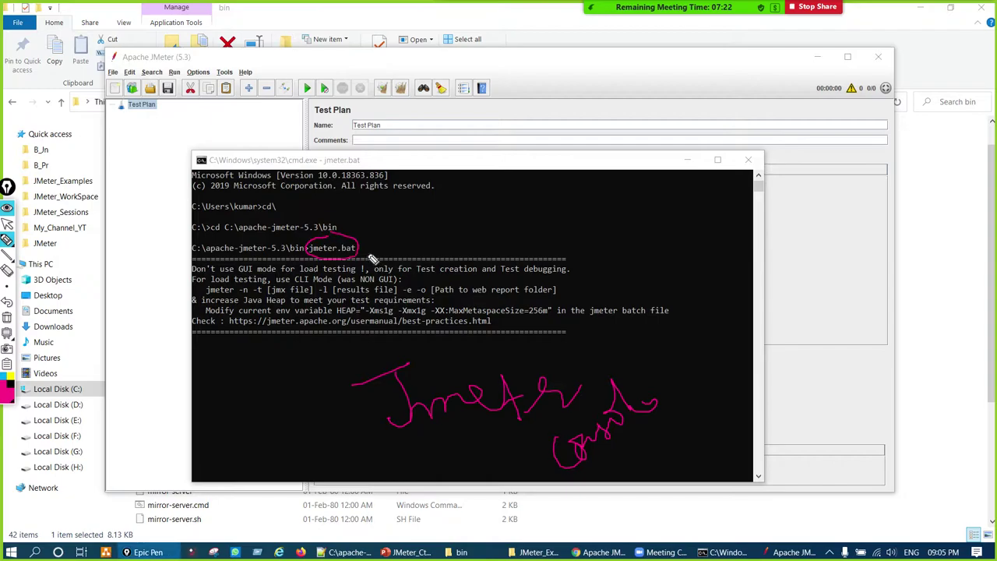
- Box part of the console message in pen, draw an arrow up to the JMeter window, and clear the marks
{"action": "mouse_move", "coordinate": [269, 281]}
{"action": "left_mouse_down"}
{"action": "mouse_move", "coordinate": [374, 331]}
{"action": "mouse_move", "coordinate": [292, 287]}
{"action": "left_mouse_up"}
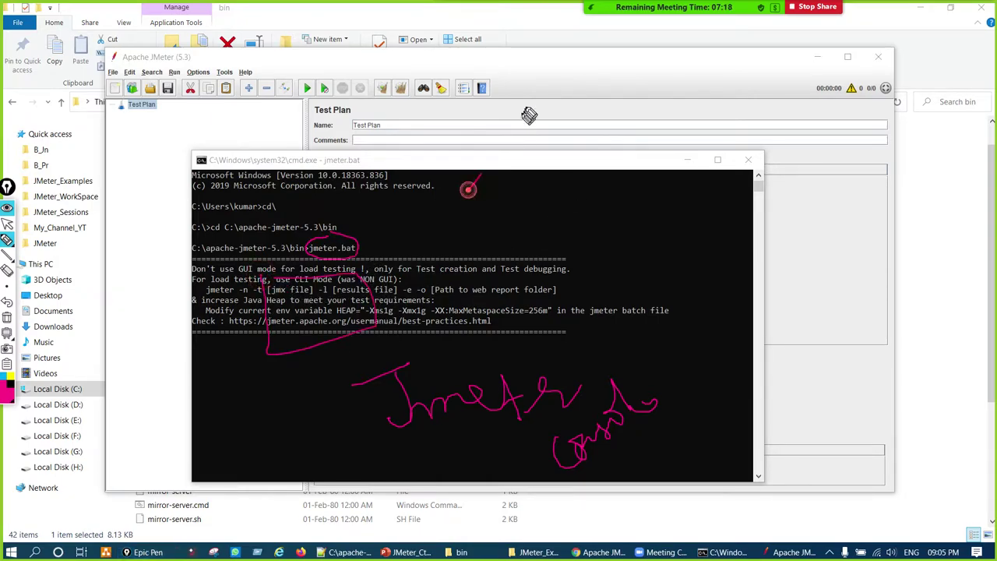
{"action": "mouse_move", "coordinate": [467, 189]}
{"action": "left_mouse_down"}
{"action": "mouse_move", "coordinate": [535, 92]}
{"action": "mouse_move", "coordinate": [542, 115]}
{"action": "left_mouse_up"}
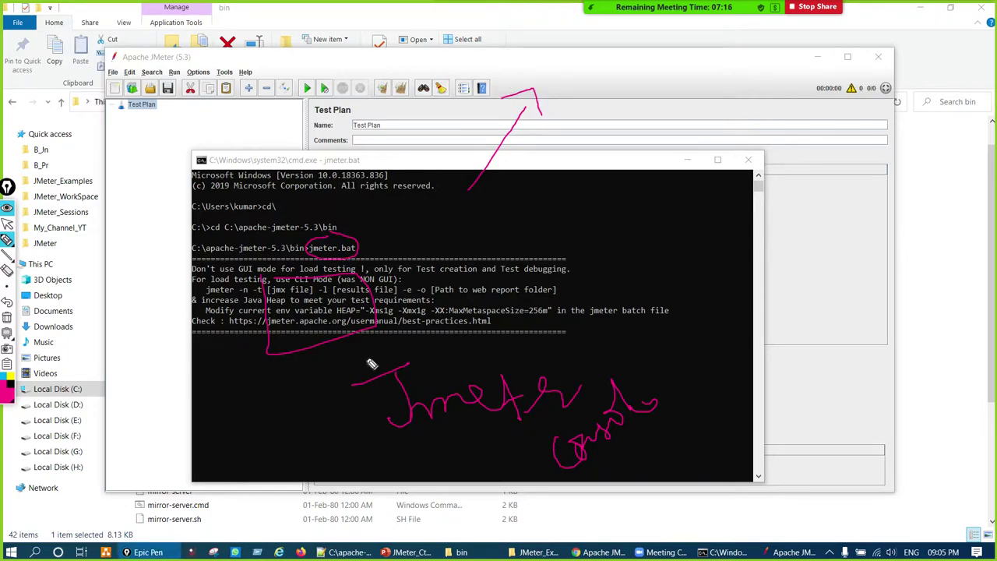
{"action": "key", "text": "ctrl+shift+c"}
{"action": "key", "text": "ctrl+shift+1"}
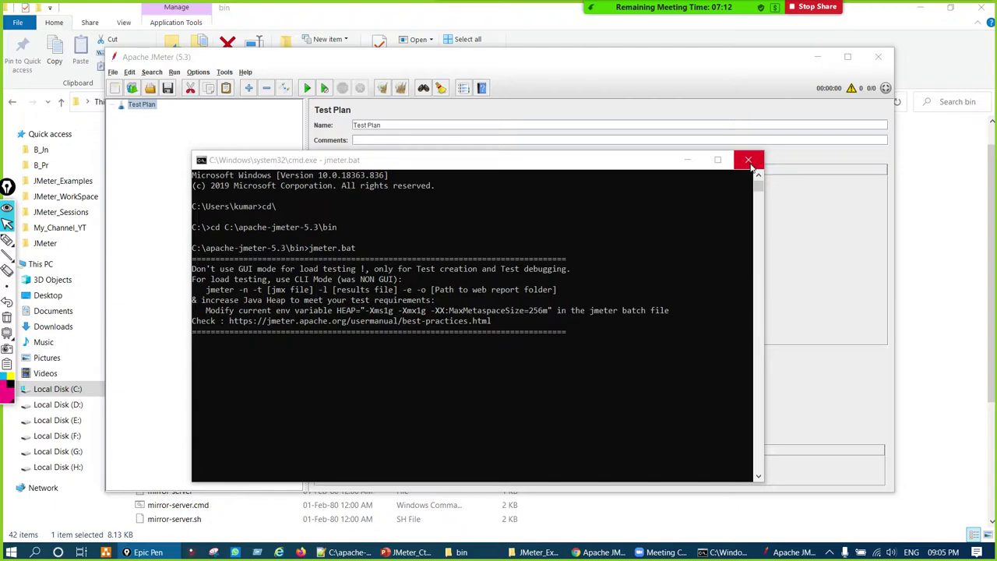
- Circle the jmeter.bat command in pen, return to the normal cursor, and close the Command Prompt running it
{"action": "key", "text": "ctrl+shift+2"}
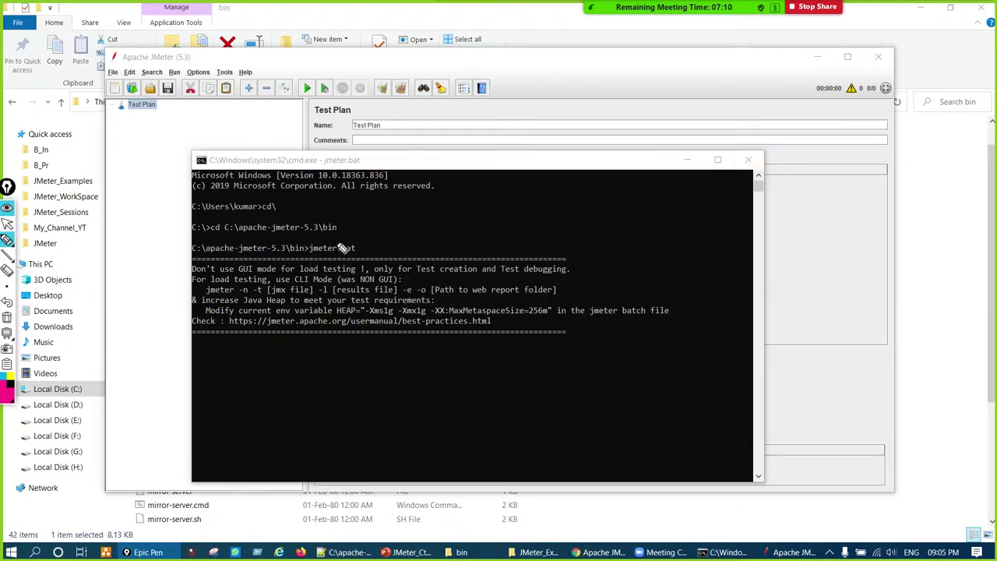
{"action": "mouse_move", "coordinate": [333, 242]}
{"action": "left_mouse_down"}
{"action": "mouse_move", "coordinate": [296, 261]}
{"action": "mouse_move", "coordinate": [345, 244]}
{"action": "left_mouse_up"}
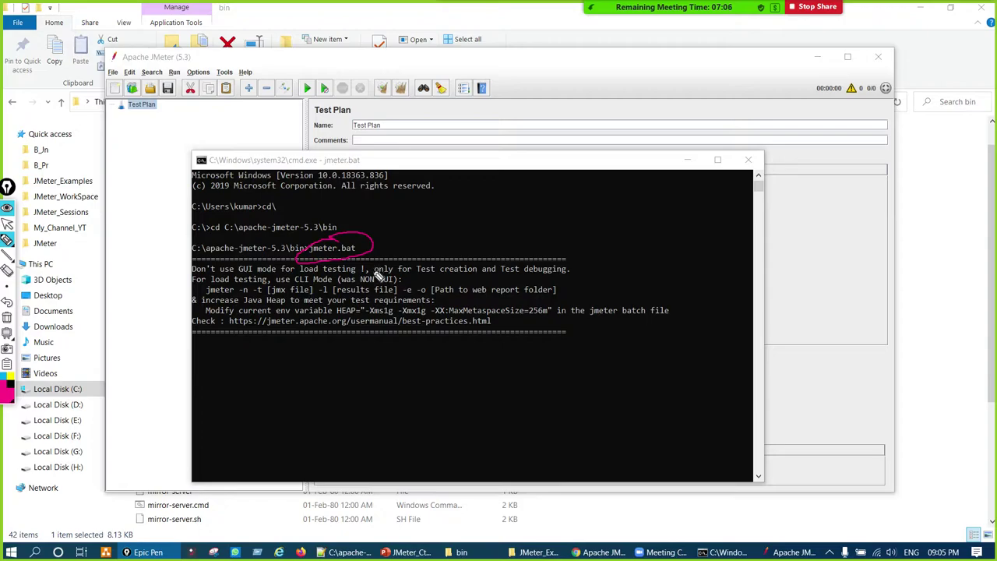
{"action": "key", "text": "ctrl+shift+1"}
{"action": "left_click", "coordinate": [749, 162]}
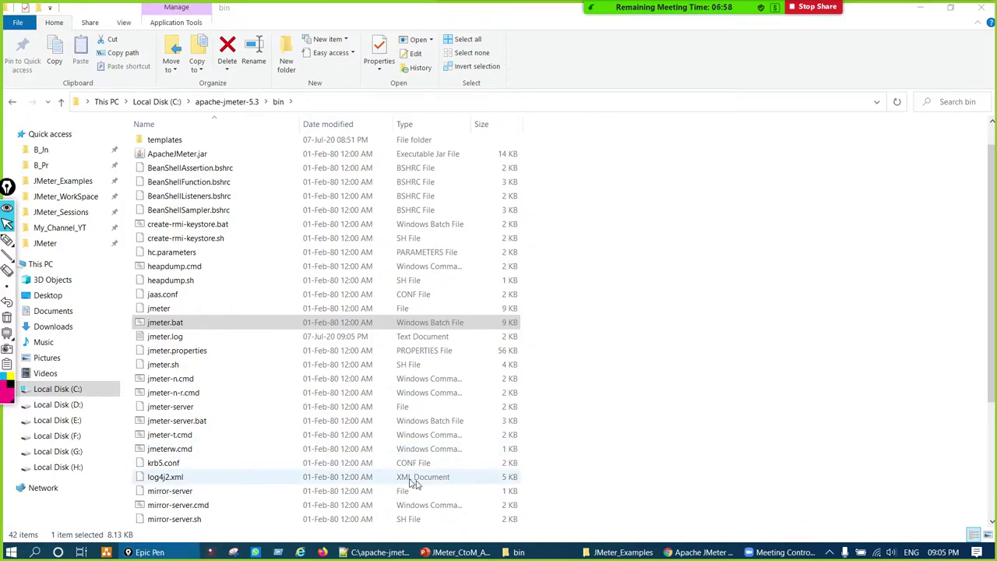
- Open a new Command Prompt with cmd from Run and change the directory to C:\apache-jmeter-5.3\bin
{"action": "key", "text": "super+r"}
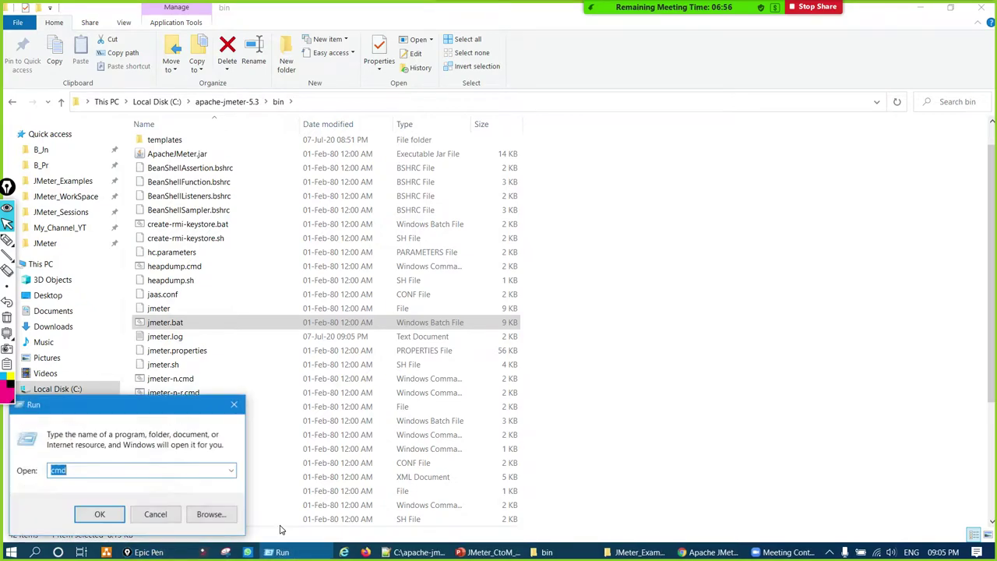
{"action": "left_click", "coordinate": [100, 515]}
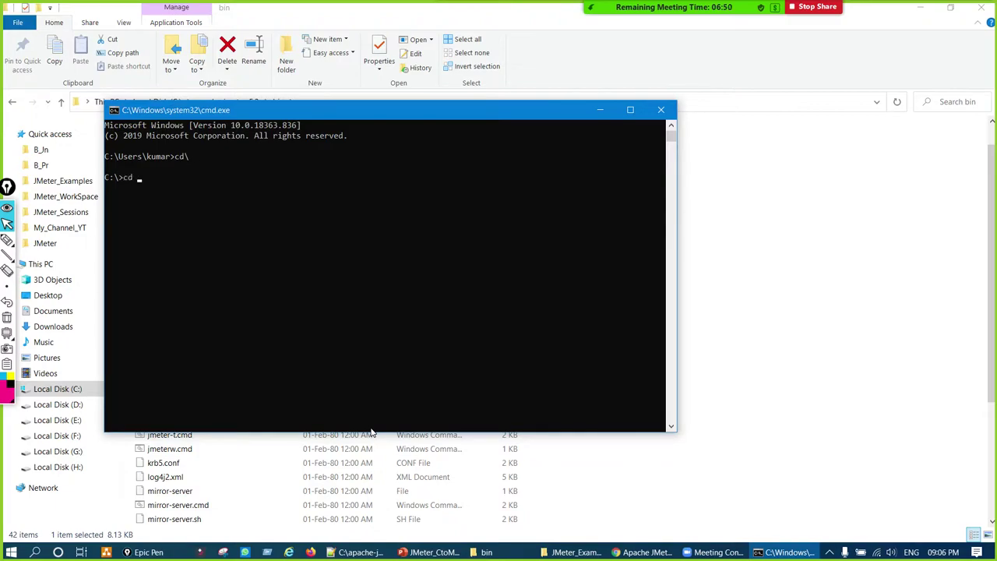
{"action": "key", "text": "ctrl+v"}
{"action": "key", "text": "Return"}
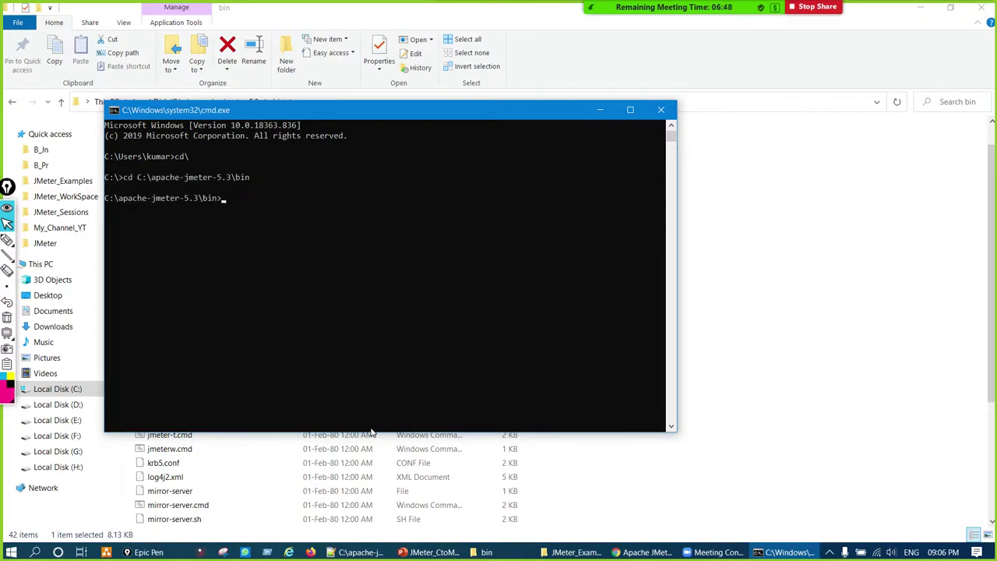
- Switch to the PowerPoint slide, circle .jar file and tick .bat on the Non-GUI Mode line in pen, and clear the marks
{"action": "left_click", "coordinate": [431, 552]}
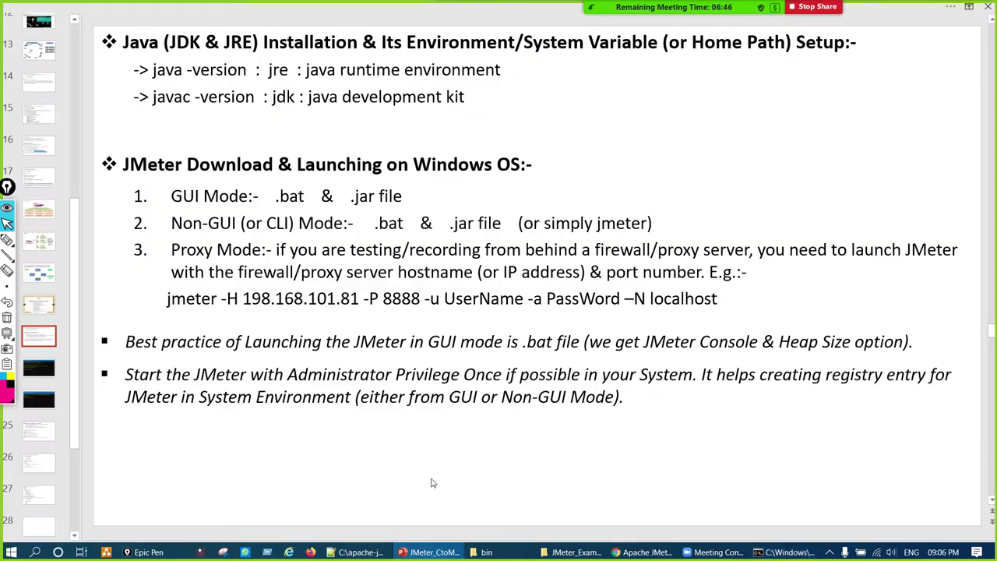
{"action": "left_click_drag", "start_coordinate": [479, 208], "coordinate": [493, 215]}
{"action": "left_click_drag", "start_coordinate": [357, 221], "coordinate": [389, 211]}
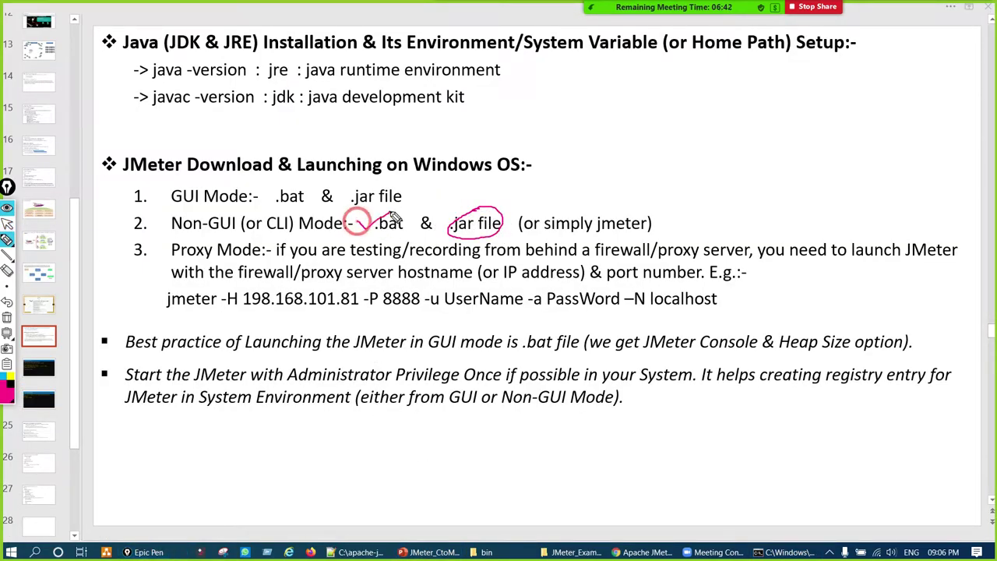
{"action": "key", "text": "ctrl+shift+c"}
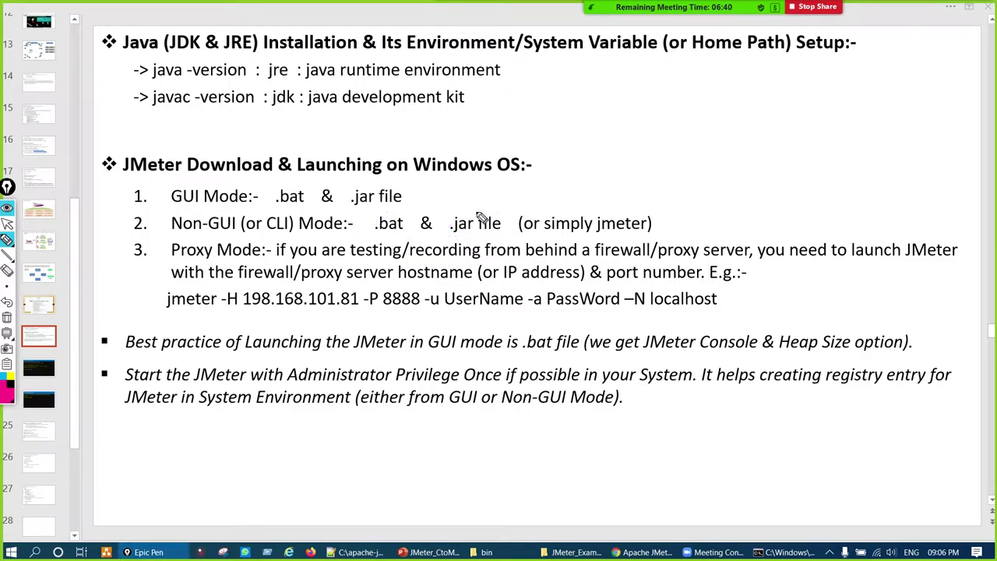
{"action": "key", "text": "ctrl+shift+1"}
- Switch to the bin folder in File Explorer, circle the .jar extension of ApacheJMeter.jar in pen, and clear the circle
{"action": "left_click", "coordinate": [482, 552]}
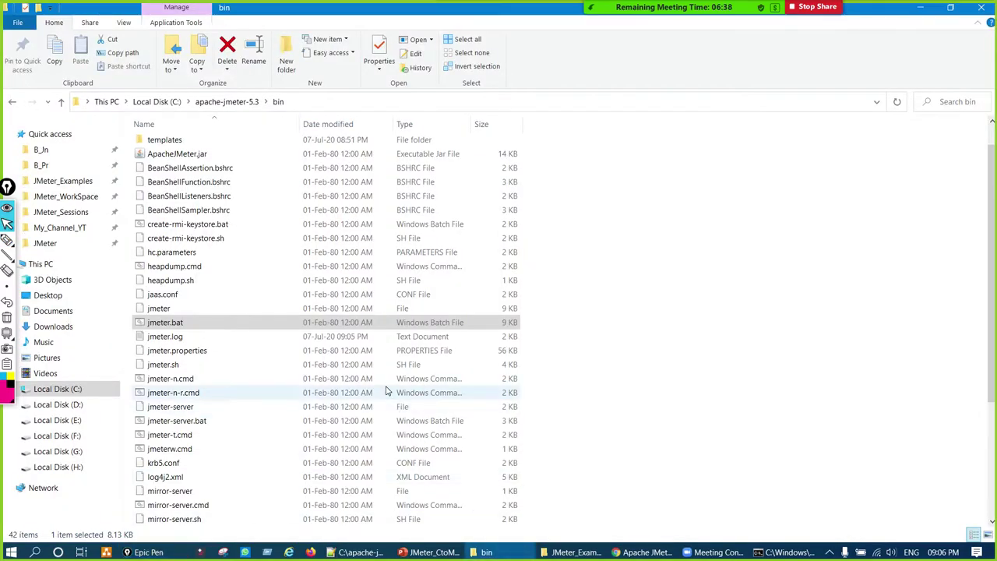
{"action": "key", "text": "ctrl+shift+2"}
{"action": "left_click_drag", "start_coordinate": [211, 147], "coordinate": [212, 148]}
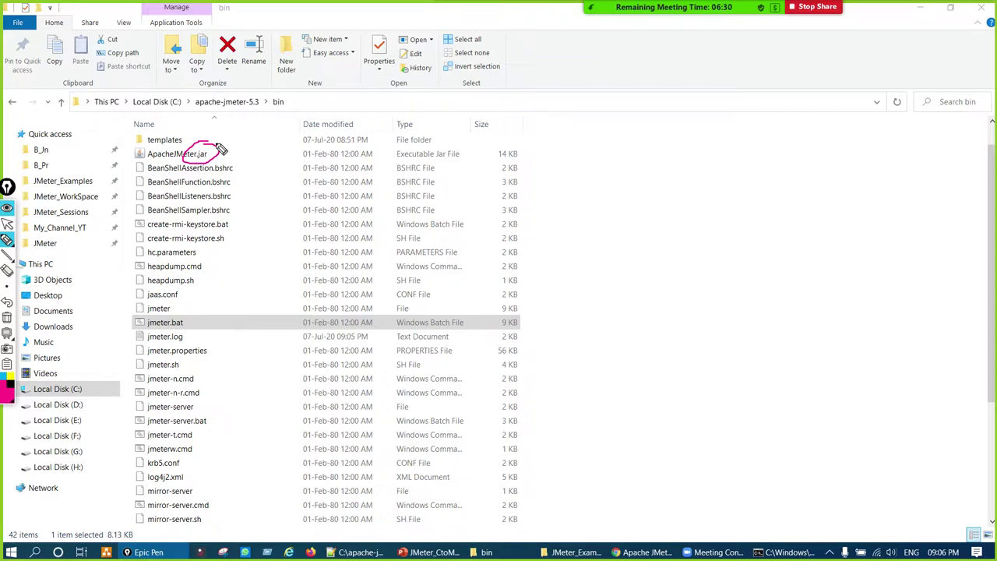
{"action": "key", "text": "ctrl+shift+c"}
{"action": "key", "text": "ctrl+shift+1"}
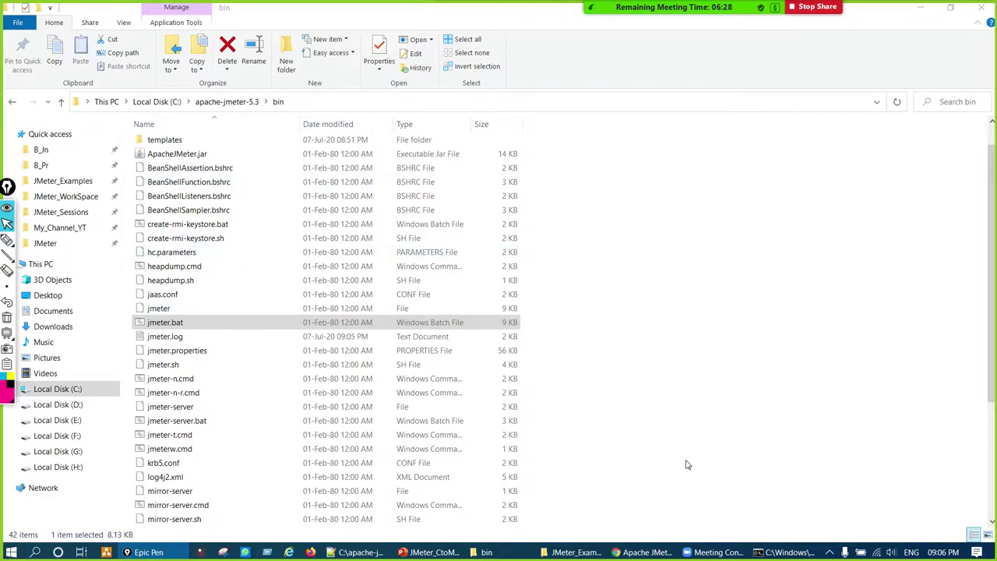
- Bring the Command Prompt back to the front and enter Java at the bin prompt
{"action": "left_click", "coordinate": [785, 552]}
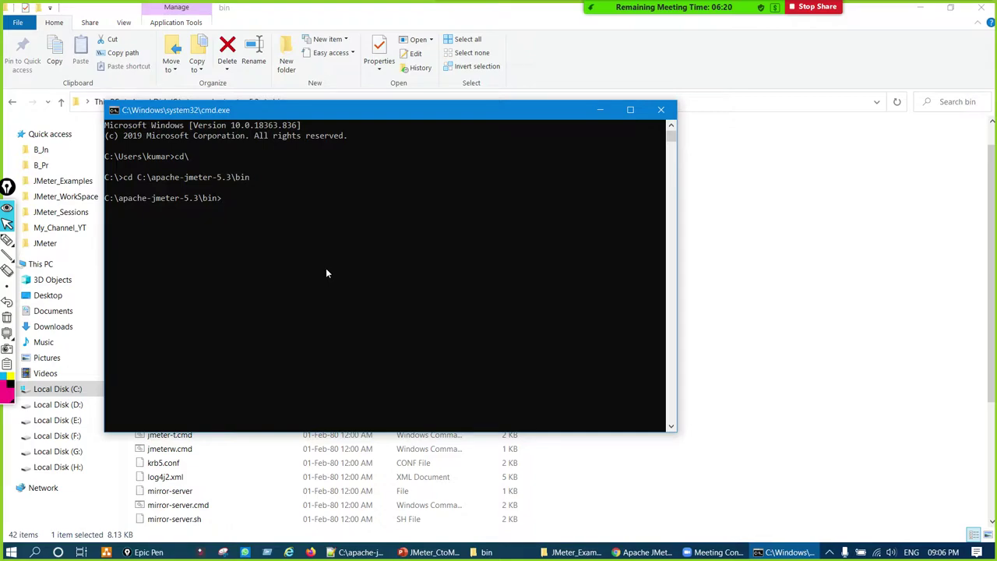
{"action": "type", "text": "Java"}
- Switch to Chrome, search Google in a new tab for "java jar execution", and highlight java -jar in the featured answer
{"action": "left_click", "coordinate": [643, 552]}
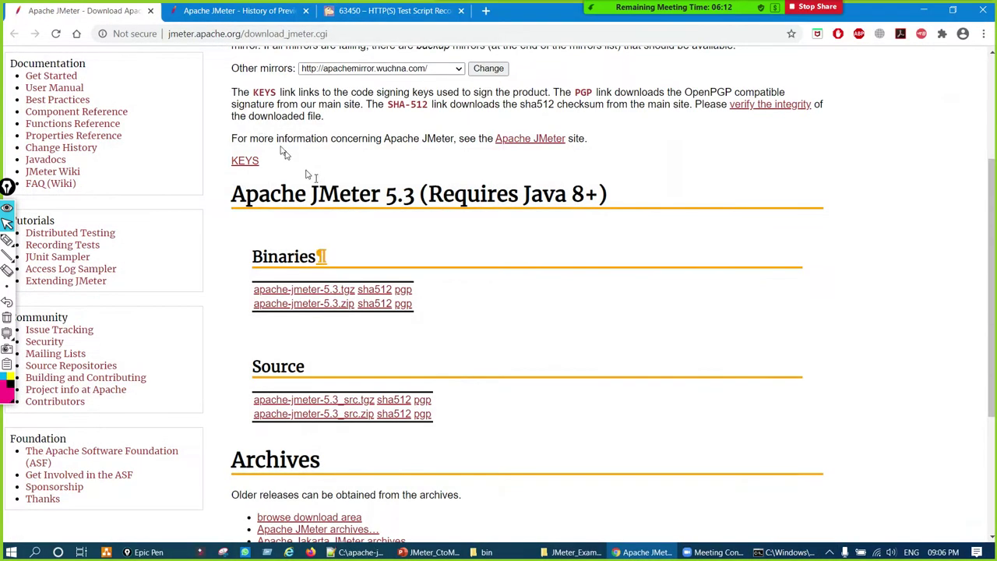
{"action": "left_click", "coordinate": [485, 10]}
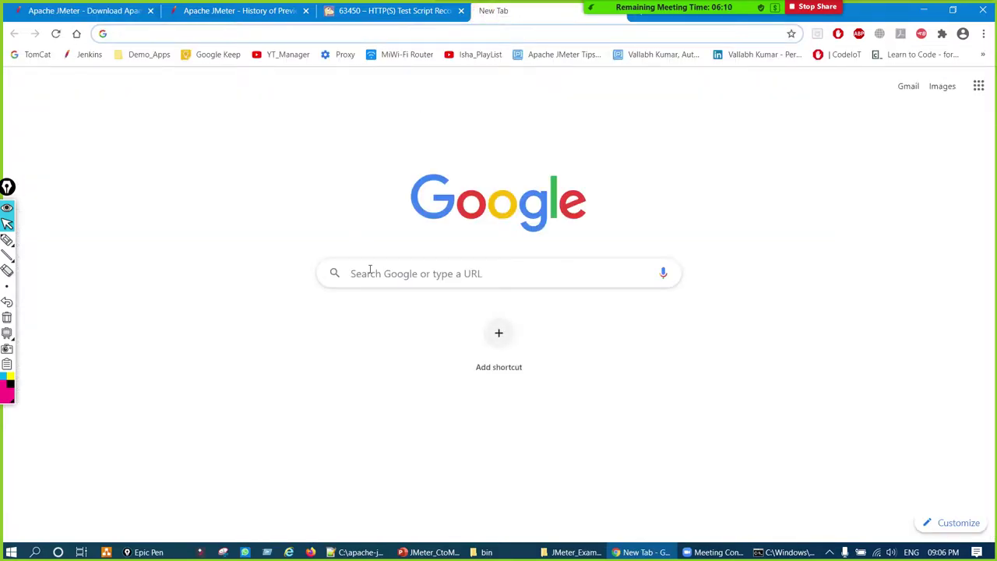
{"action": "left_click", "coordinate": [370, 269]}
{"action": "type", "text": "j"}
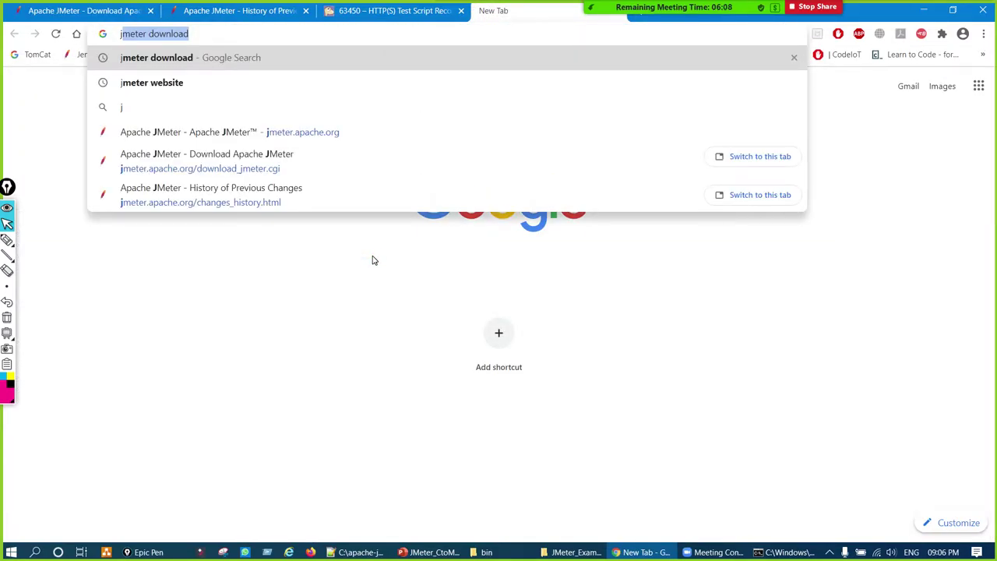
{"action": "type", "text": "ava jar"}
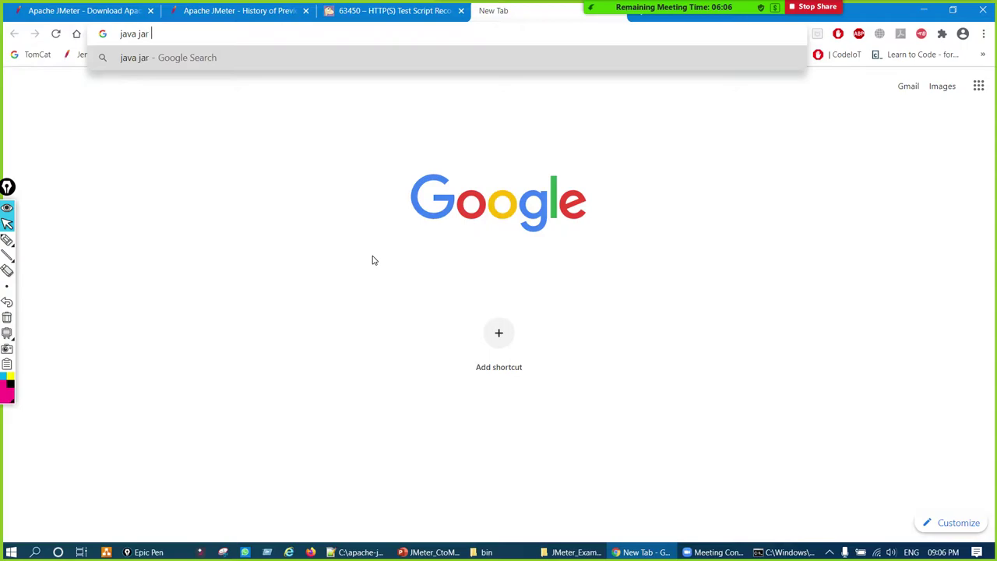
{"action": "type", "text": " execu"}
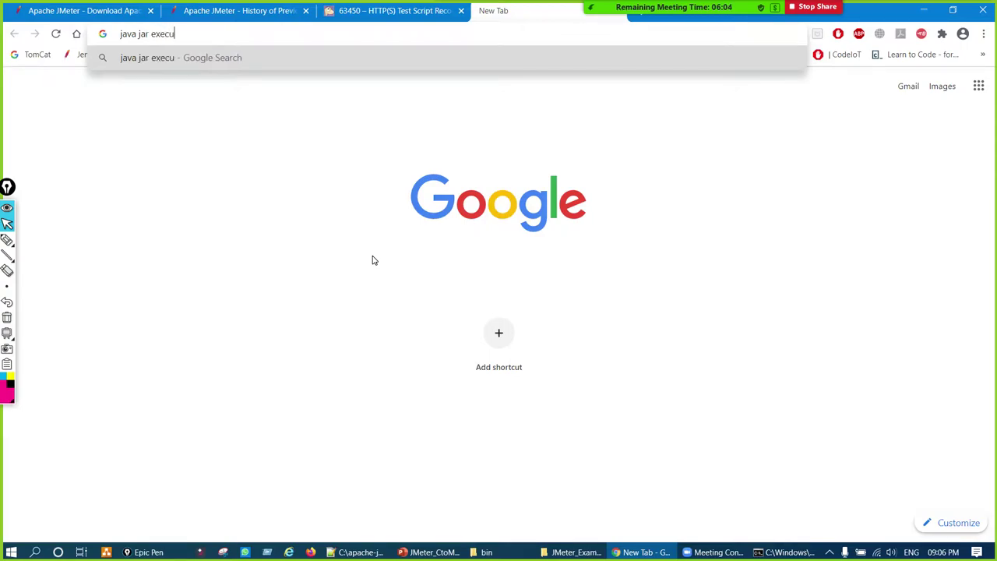
{"action": "type", "text": "tion"}
{"action": "key", "text": "Return"}
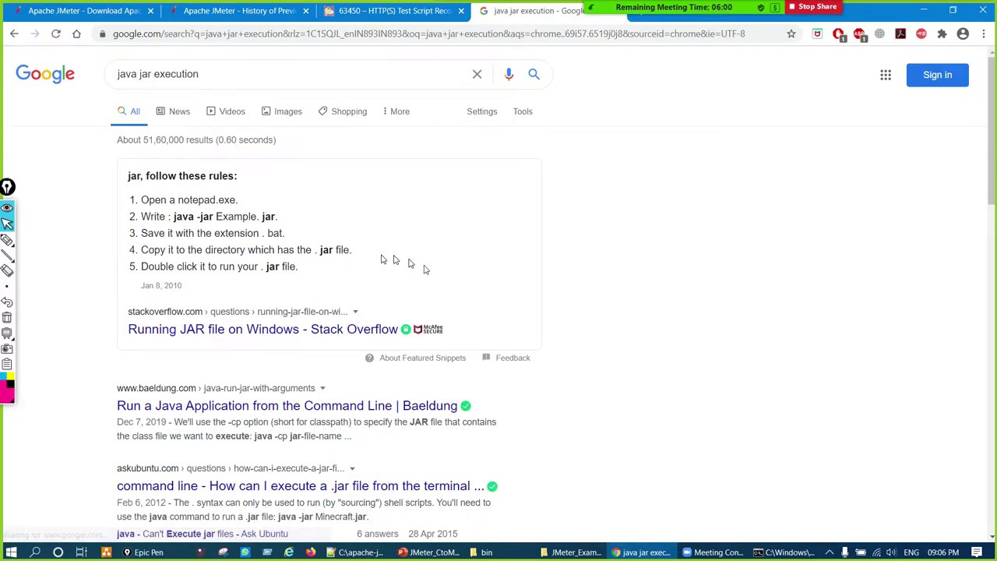
{"action": "left_click_drag", "start_coordinate": [176, 216], "coordinate": [211, 218]}
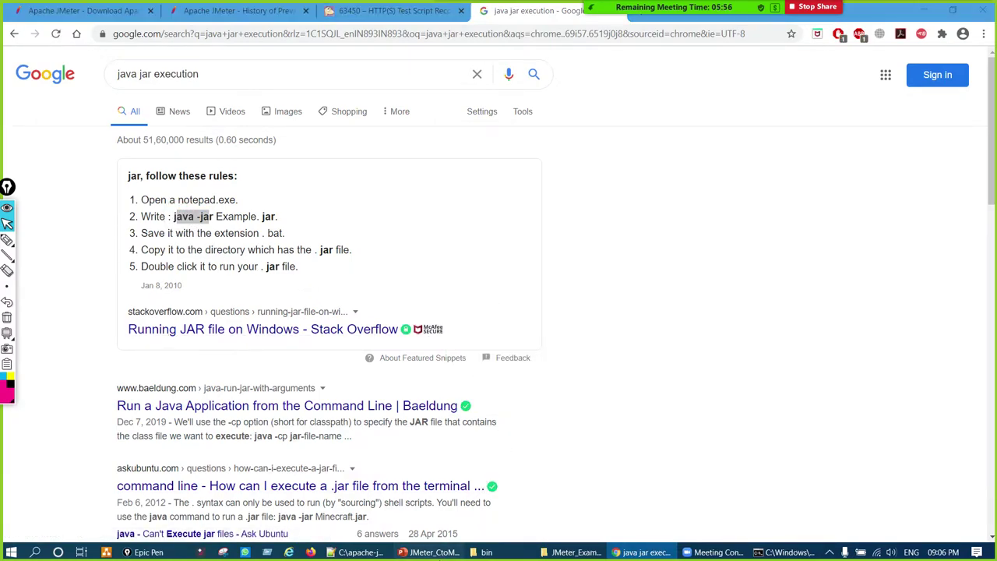
- Switch to the PowerPoint slide and add "(java –jar .jar file)" after .jar file on the Non-GUI Mode line
{"action": "left_click", "coordinate": [431, 553]}
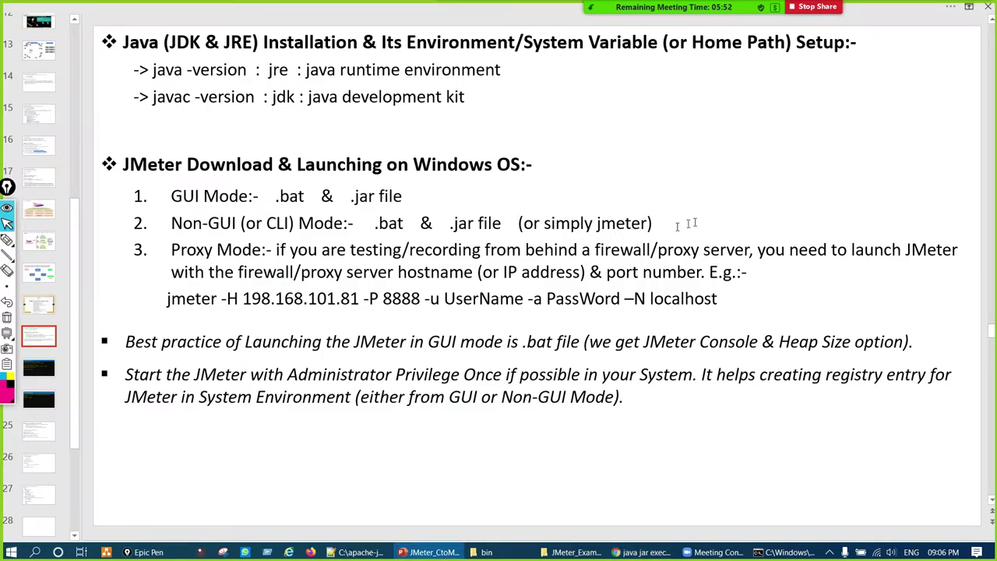
{"action": "left_click", "coordinate": [506, 223]}
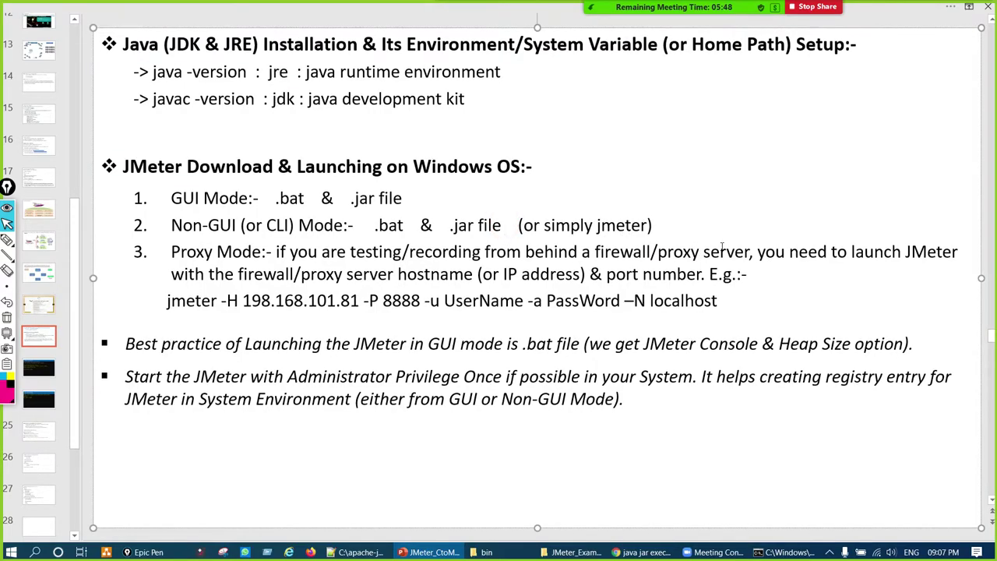
{"action": "type", "text": "("}
{"action": "type", "text": "java -"}
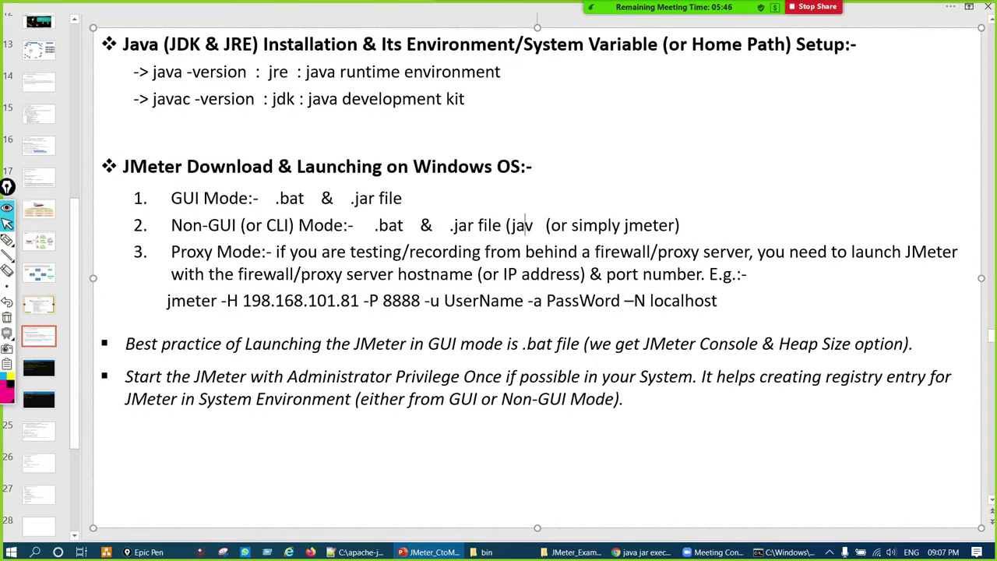
{"action": "type", "text": "jar"}
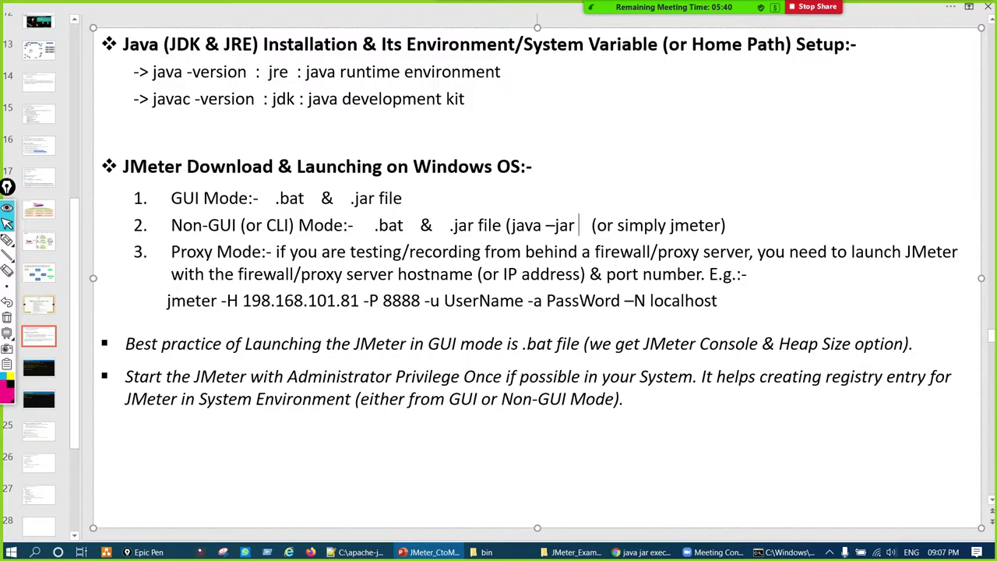
{"action": "type", "text": " .jar"}
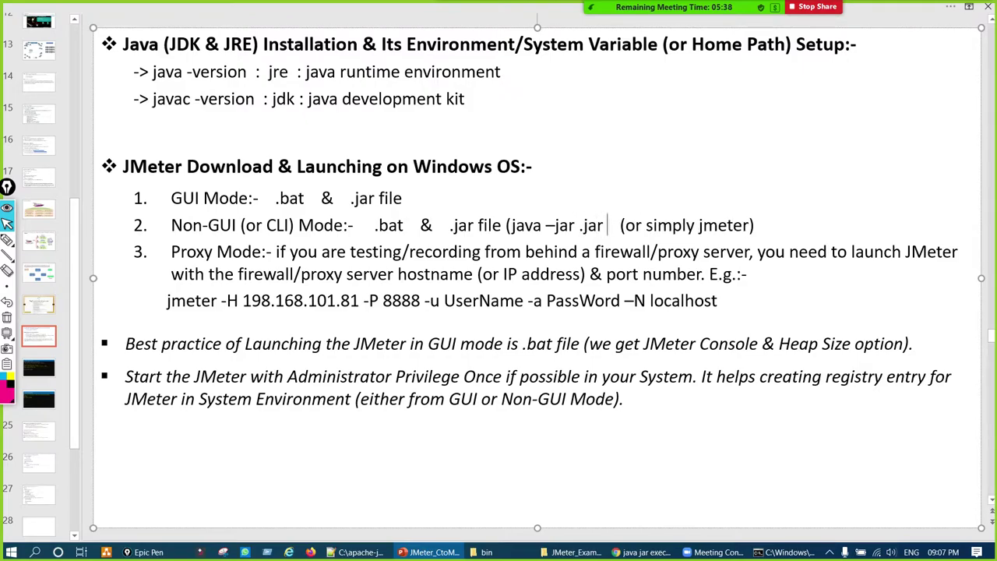
{"action": "type", "text": " file)"}
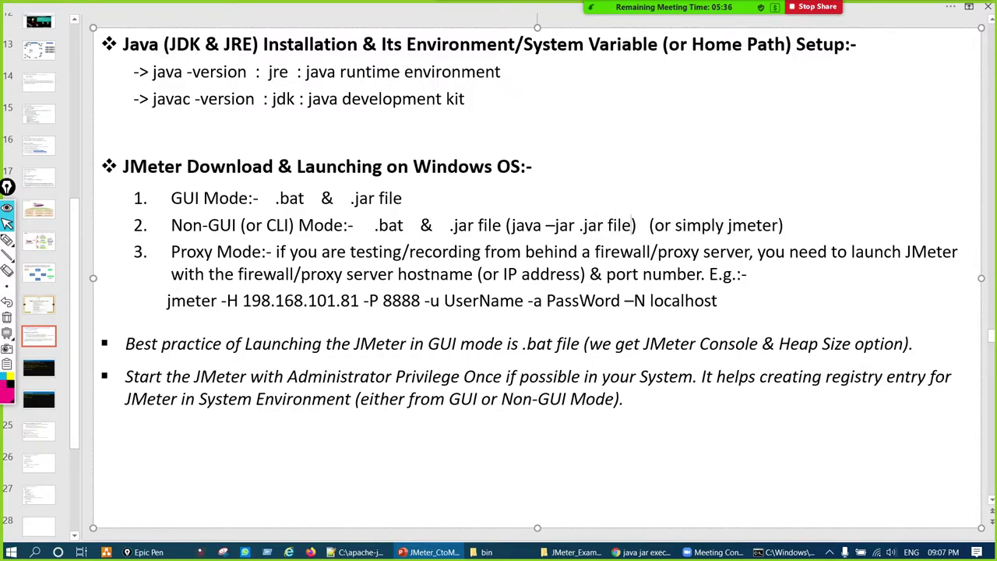
- Switch to the Command Prompt and replace the Java entry at the bin prompt with java -jar
{"action": "left_click", "coordinate": [782, 553]}
{"action": "key", "text": "BackSpace"}
{"action": "key", "text": "BackSpace"}
{"action": "key", "text": "BackSpace"}
{"action": "key", "text": "BackSpace"}
{"action": "key", "text": "BackSpace"}
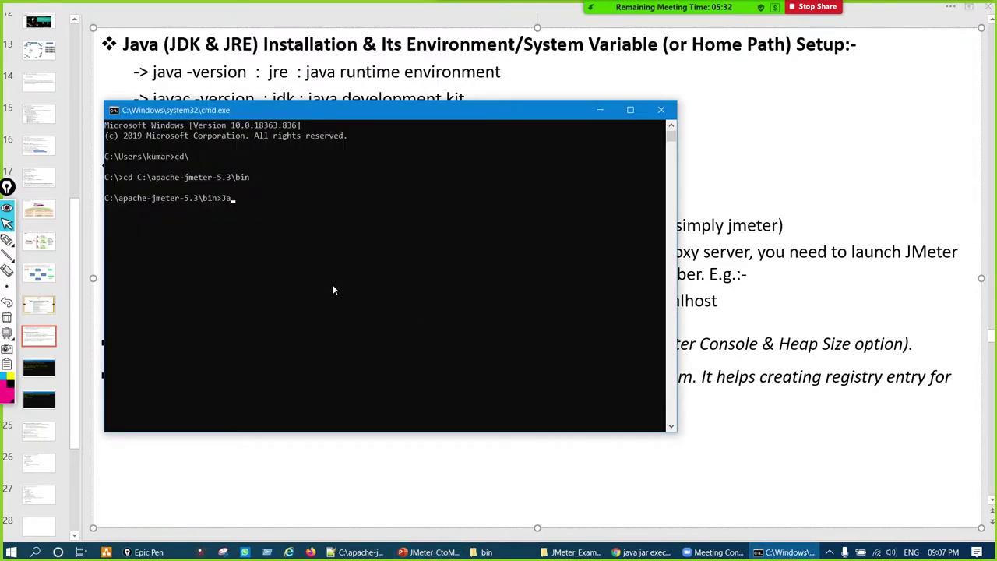
{"action": "type", "text": "java -jar"}
- Switch to the bin folder in File Explorer and circle the ApacheJMeter.jar file name in pen
{"action": "mouse_move", "coordinate": [488, 552]}
{"action": "left_click", "coordinate": [439, 492]}
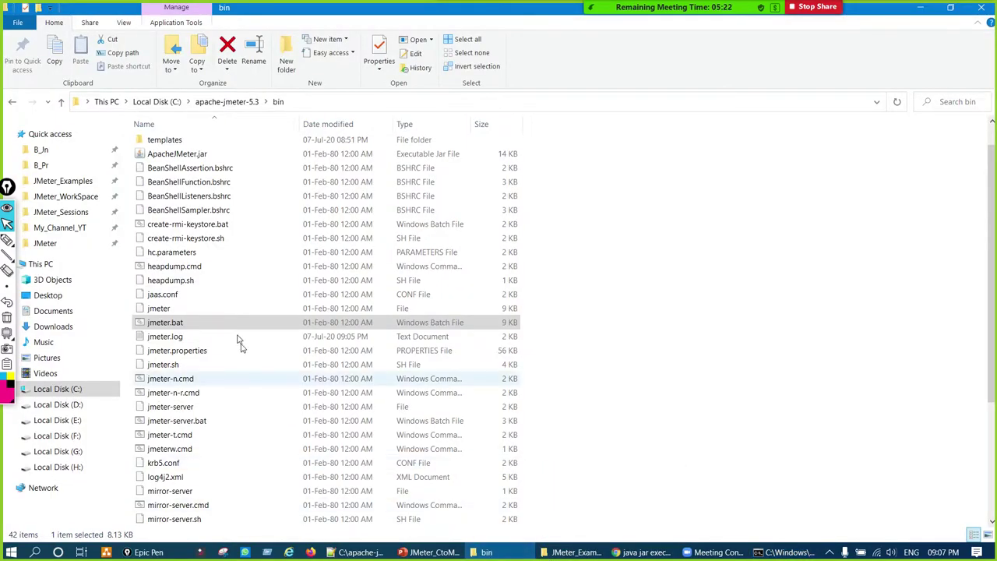
{"action": "key", "text": "ctrl+shift+p"}
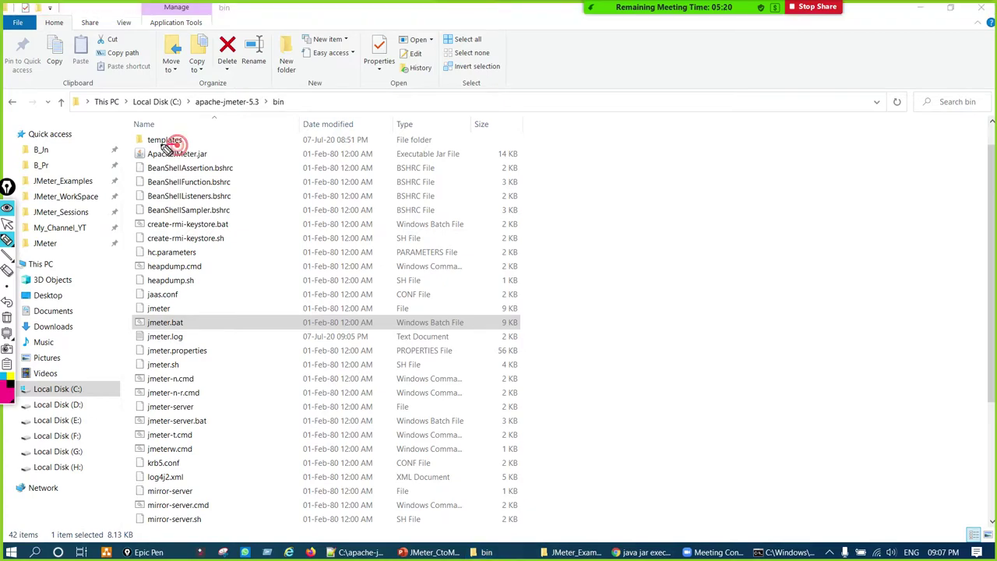
{"action": "mouse_move", "coordinate": [167, 147]}
{"action": "left_mouse_down"}
{"action": "mouse_move", "coordinate": [147, 153]}
{"action": "mouse_move", "coordinate": [194, 165]}
{"action": "mouse_move", "coordinate": [210, 148]}
{"action": "mouse_move", "coordinate": [173, 146]}
{"action": "left_mouse_up"}
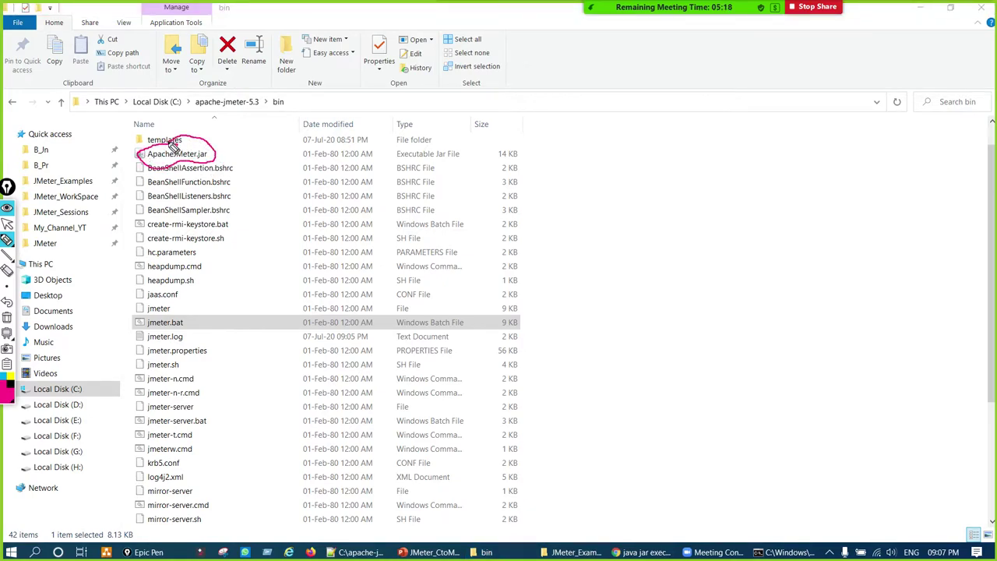
- Clear the pen markings and copy the full file name ApacheJMeter.jar from the bin folder
{"action": "key", "text": "ctrl+shift+c"}
{"action": "key", "text": "ctrl+shift+p"}
{"action": "left_click", "coordinate": [194, 155]}
{"action": "left_click", "coordinate": [191, 154]}
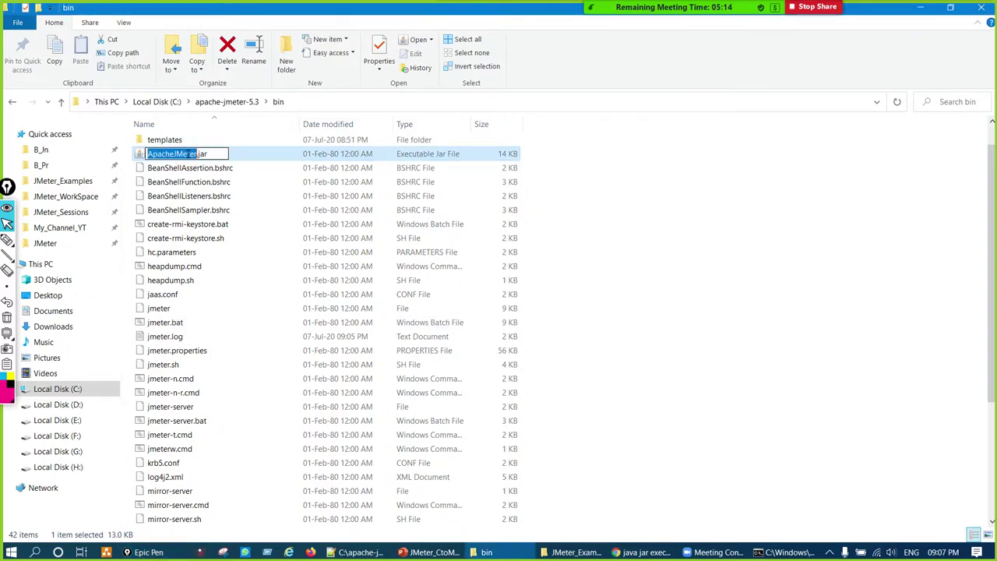
{"action": "key", "text": "ctrl+a"}
{"action": "left_click", "coordinate": [652, 289]}
- Run java -jar ApacheJMeter.jar in the Command Prompt, and move the launched JMeter window aside to show the console
{"action": "left_click", "coordinate": [783, 552]}
{"action": "right_click", "coordinate": [426, 308]}
{"action": "key", "text": "Return"}
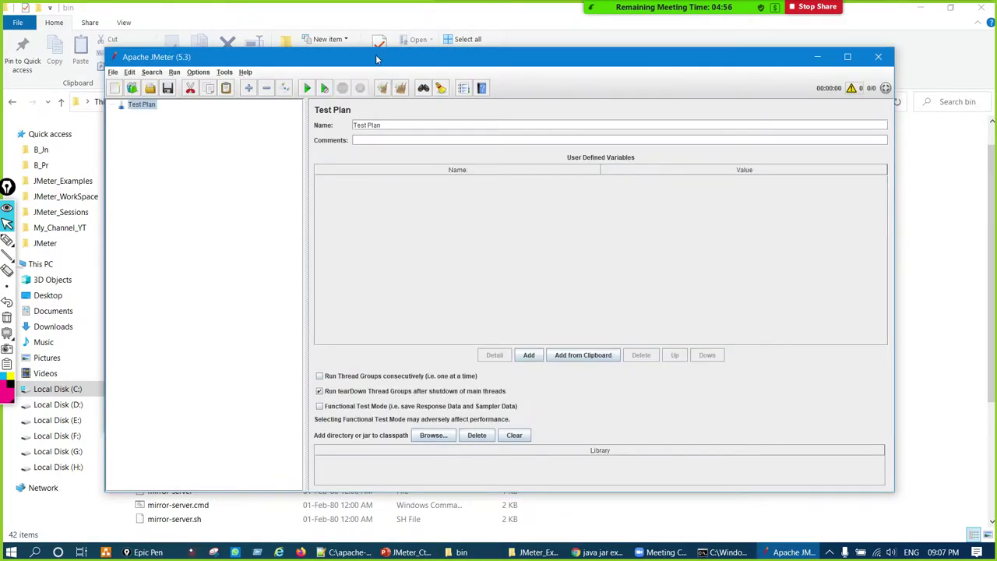
{"action": "left_click_drag", "start_coordinate": [376, 55], "coordinate": [736, 76]}
{"action": "left_click", "coordinate": [231, 369]}
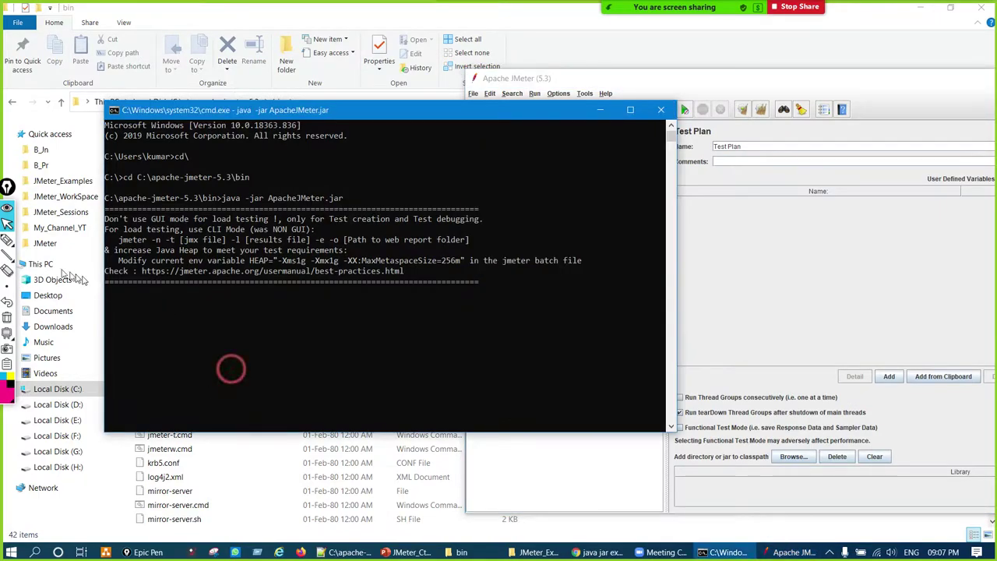
- Circle the java -jar command and the heap settings in the console with the pen, and handwrite a console note below
{"action": "left_click", "coordinate": [7, 240]}
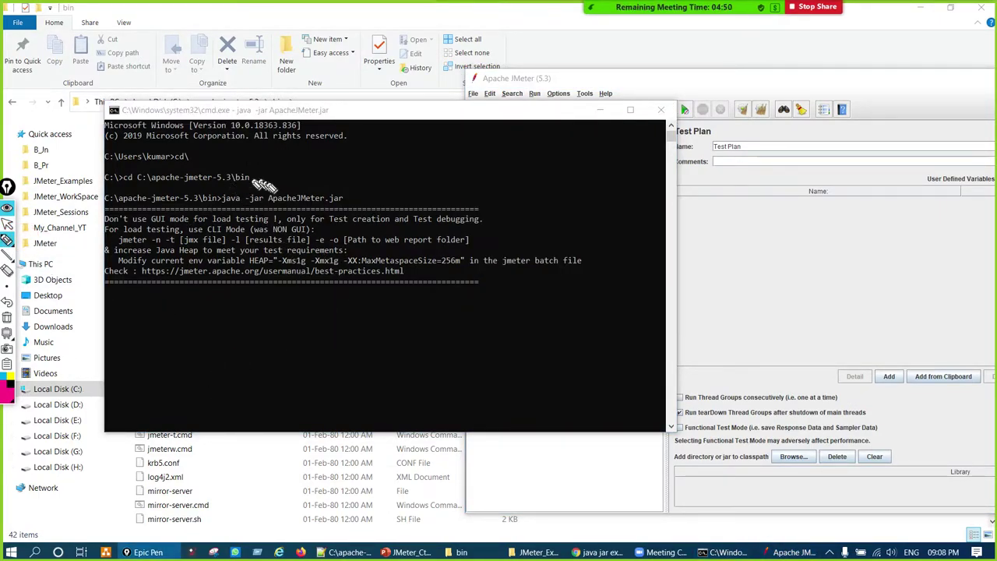
{"action": "mouse_move", "coordinate": [251, 186]}
{"action": "left_mouse_down"}
{"action": "mouse_move", "coordinate": [299, 210]}
{"action": "mouse_move", "coordinate": [280, 184]}
{"action": "left_mouse_up"}
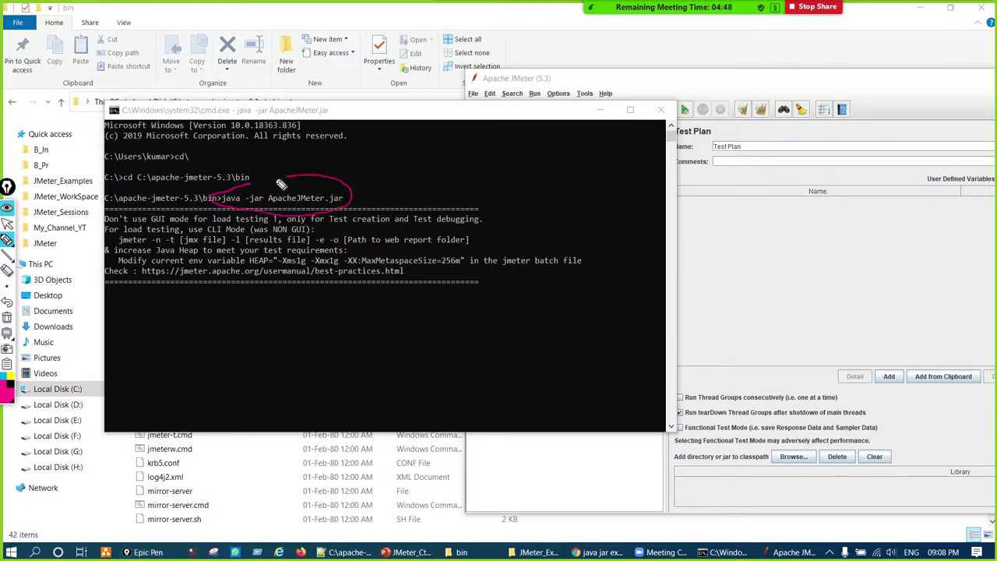
{"action": "left_click_drag", "start_coordinate": [342, 233], "coordinate": [366, 240]}
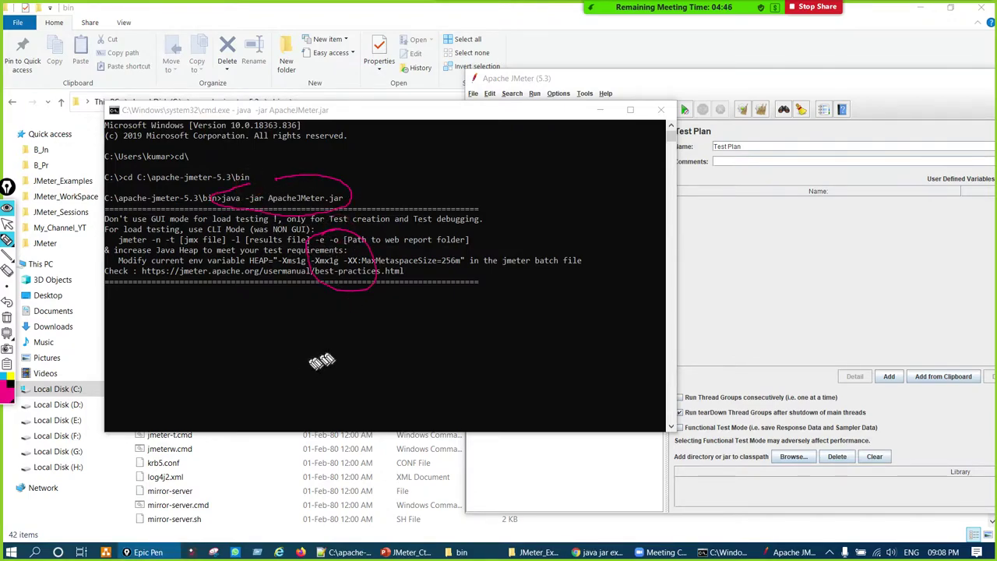
{"action": "mouse_move", "coordinate": [326, 335]}
{"action": "left_mouse_down"}
{"action": "mouse_move", "coordinate": [335, 343]}
{"action": "mouse_move", "coordinate": [331, 380]}
{"action": "mouse_move", "coordinate": [388, 337]}
{"action": "mouse_move", "coordinate": [467, 372]}
{"action": "mouse_move", "coordinate": [486, 346]}
{"action": "mouse_move", "coordinate": [524, 337]}
{"action": "mouse_move", "coordinate": [525, 301]}
{"action": "mouse_move", "coordinate": [554, 327]}
{"action": "mouse_move", "coordinate": [521, 374]}
{"action": "left_mouse_up"}
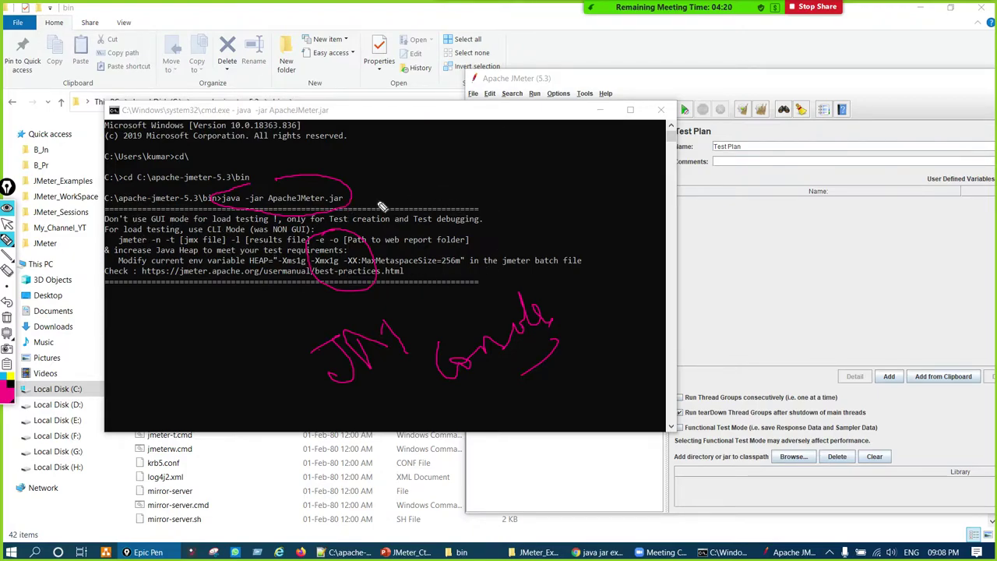
- Switch to the PowerPoint slide on launching JMeter, mark the GUI Mode .bat and .jar options with the pen, and clear the marks
{"action": "left_click", "coordinate": [407, 552]}
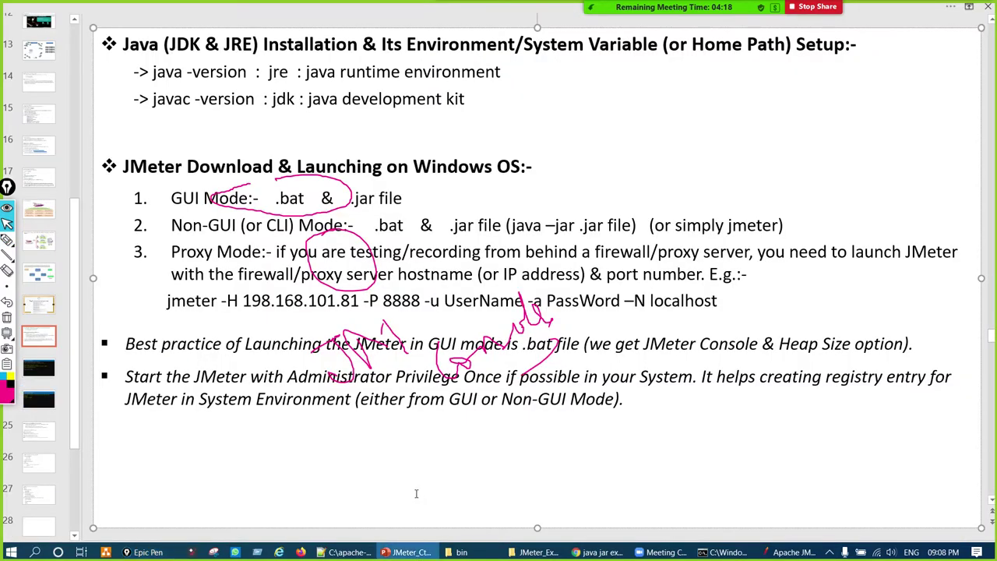
{"action": "left_click_drag", "start_coordinate": [276, 202], "coordinate": [376, 131]}
{"action": "left_click_drag", "start_coordinate": [630, 204], "coordinate": [586, 79]}
{"action": "left_click_drag", "start_coordinate": [846, 155], "coordinate": [646, 195]}
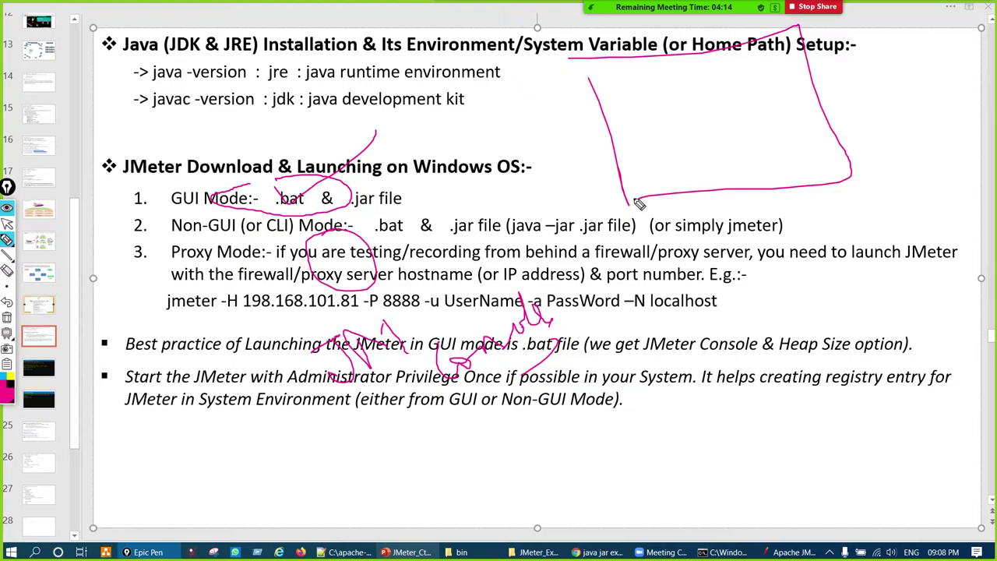
{"action": "key", "text": "ctrl+shift+c"}
{"action": "left_click_drag", "start_coordinate": [286, 229], "coordinate": [399, 205]}
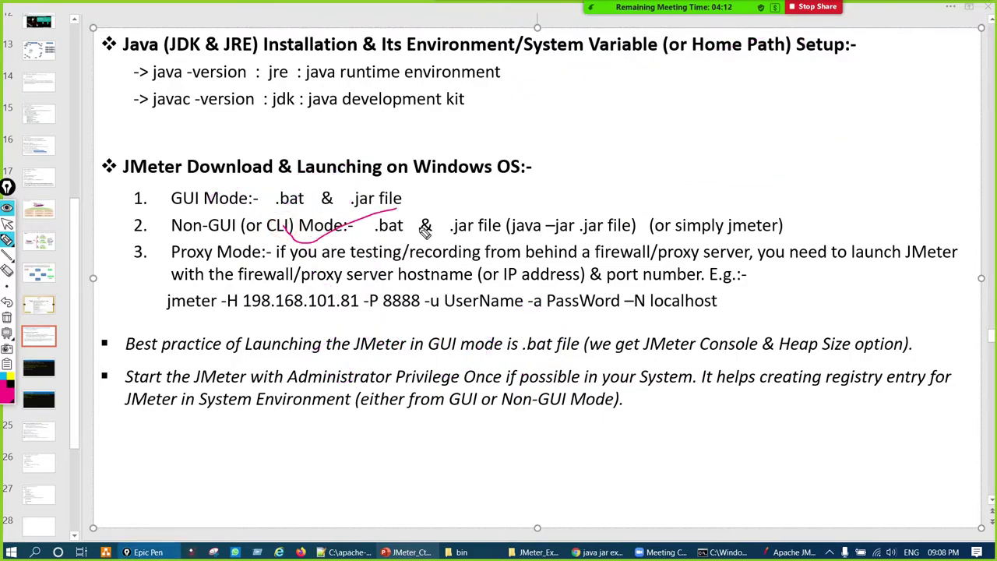
{"action": "key", "text": "ctrl+shift+c"}
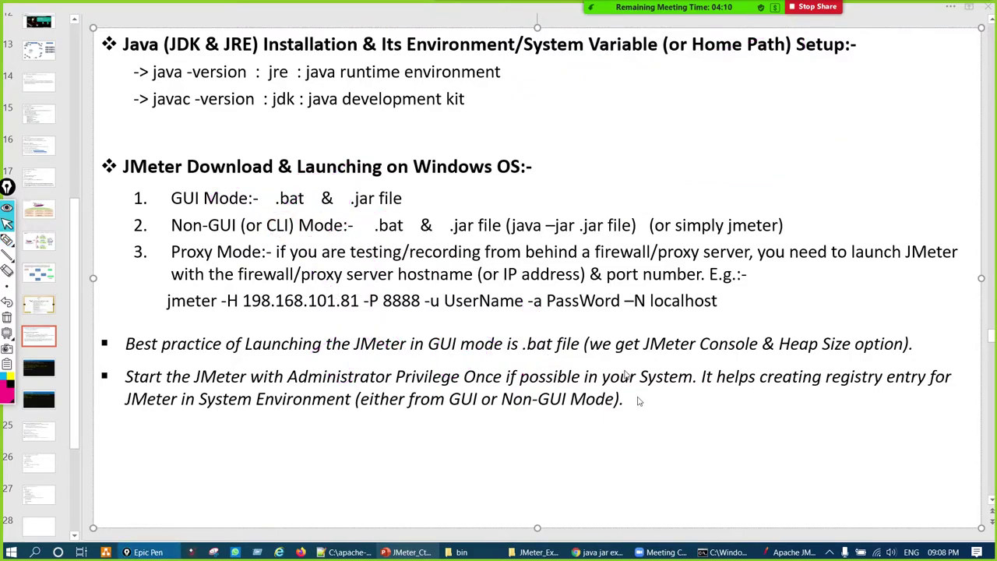
- Bring the Command Prompt and JMeter windows back up and close both
{"action": "left_click", "coordinate": [725, 552]}
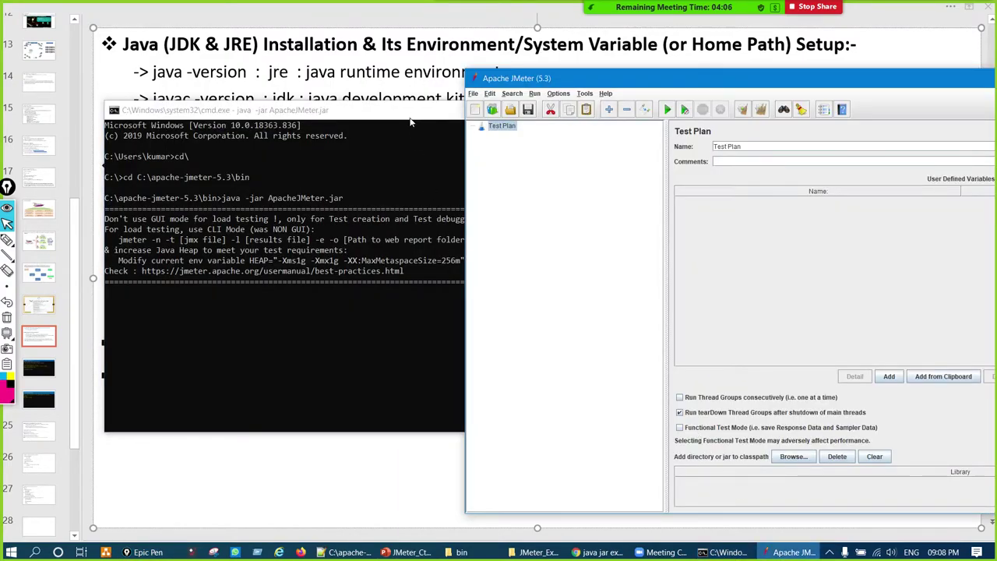
{"action": "left_click", "coordinate": [408, 113]}
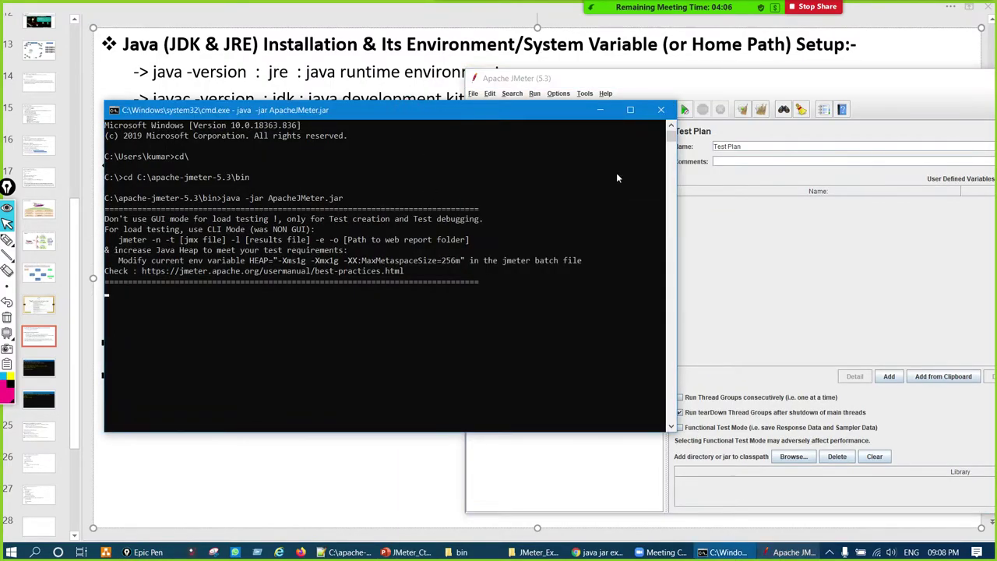
{"action": "left_click_drag", "start_coordinate": [465, 119], "coordinate": [478, 158]}
{"action": "left_click", "coordinate": [615, 151]}
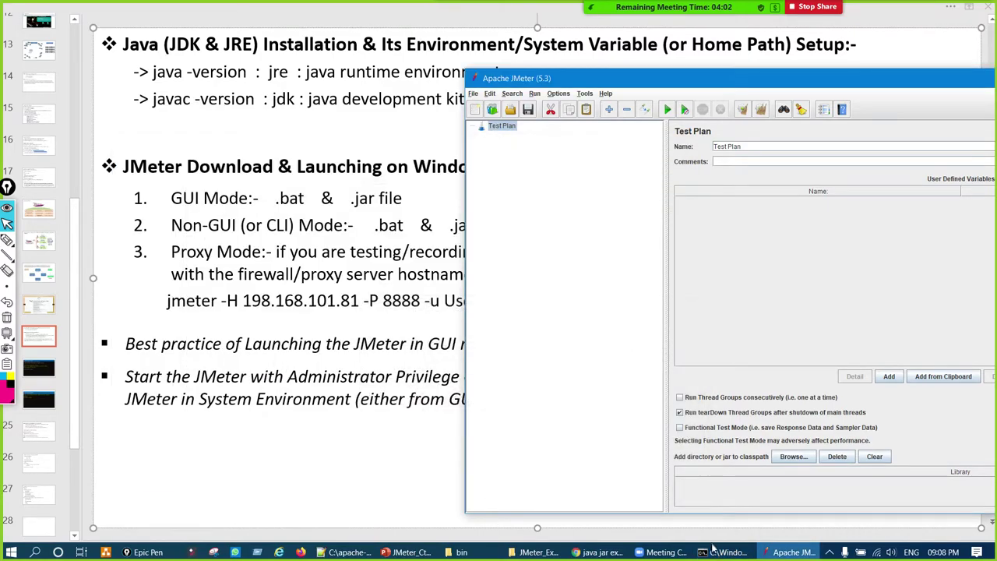
{"action": "left_click_drag", "start_coordinate": [725, 552], "coordinate": [337, 550]}
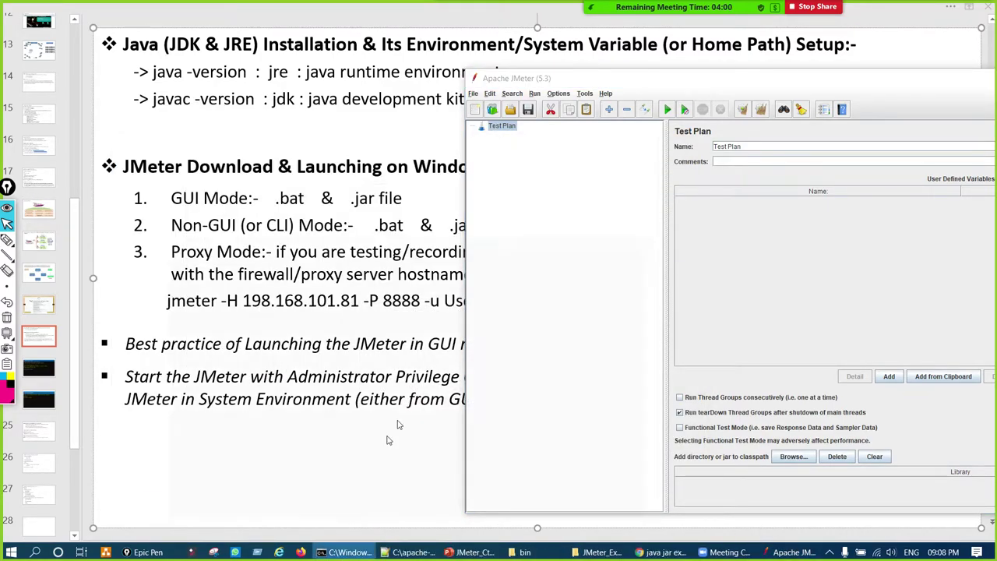
{"action": "left_click", "coordinate": [343, 552]}
{"action": "left_click_drag", "start_coordinate": [595, 153], "coordinate": [600, 163]}
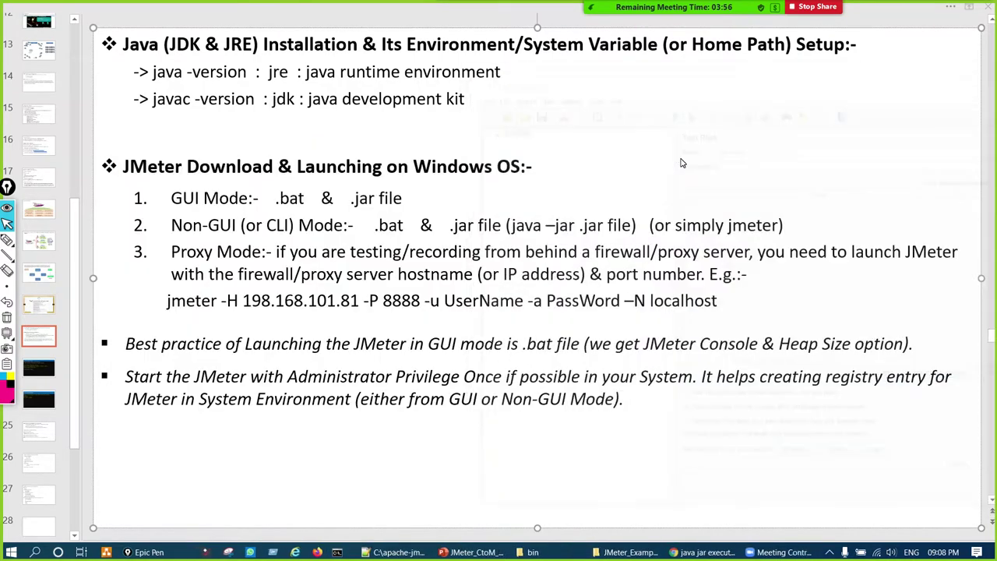
{"action": "left_click", "coordinate": [681, 160]}
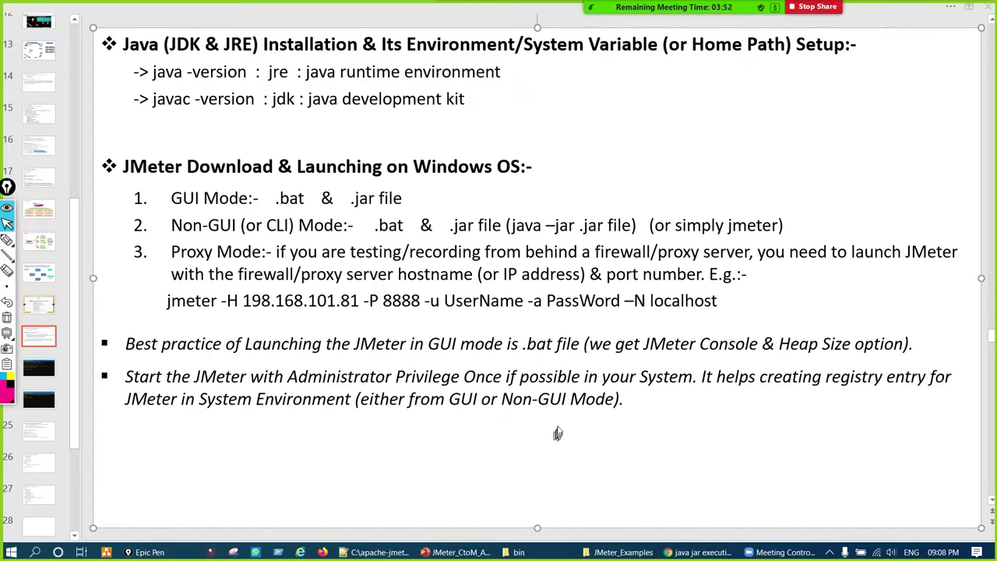
- Mark the .bat, java -jar and simply jmeter options on the slide's Non-GUI Mode line with the pen, and clear the marks
{"action": "key", "text": "ctrl+F2"}
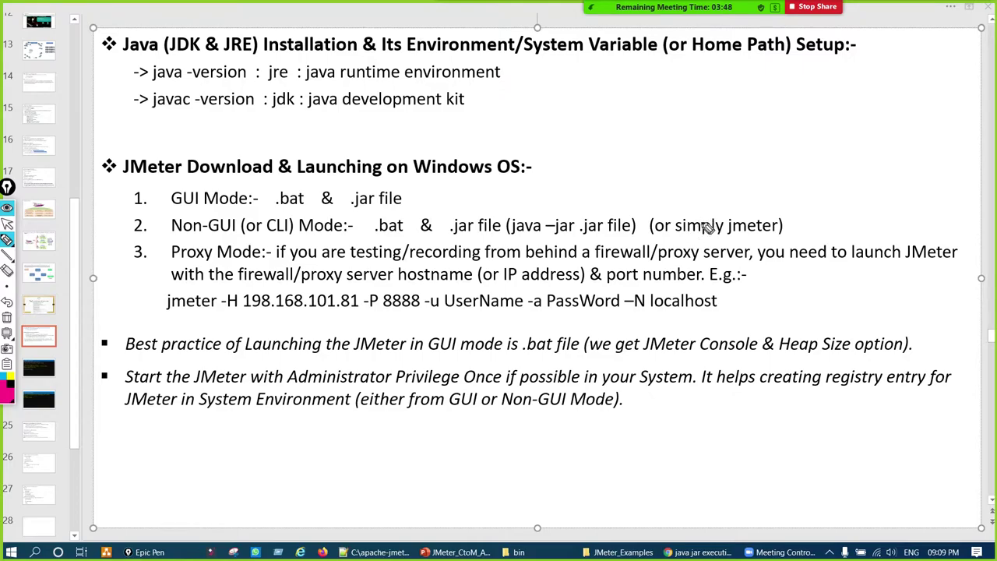
{"action": "mouse_move", "coordinate": [755, 217]}
{"action": "left_mouse_down"}
{"action": "mouse_move", "coordinate": [782, 246]}
{"action": "mouse_move", "coordinate": [762, 212]}
{"action": "left_mouse_up"}
{"action": "left_click_drag", "start_coordinate": [489, 150], "coordinate": [510, 154]}
{"action": "key", "text": "ctrl+shift+z"}
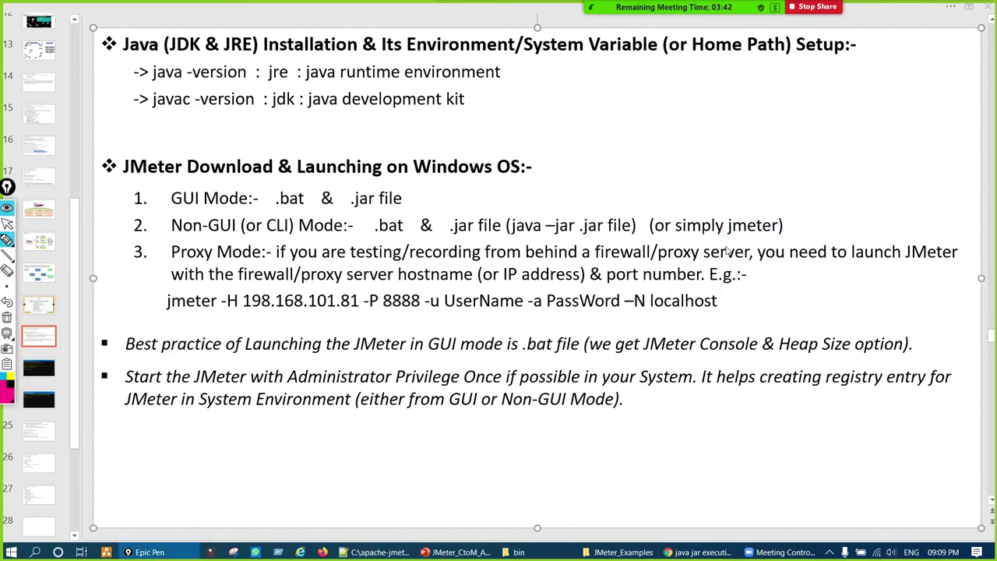
{"action": "left_click_drag", "start_coordinate": [397, 226], "coordinate": [423, 225]}
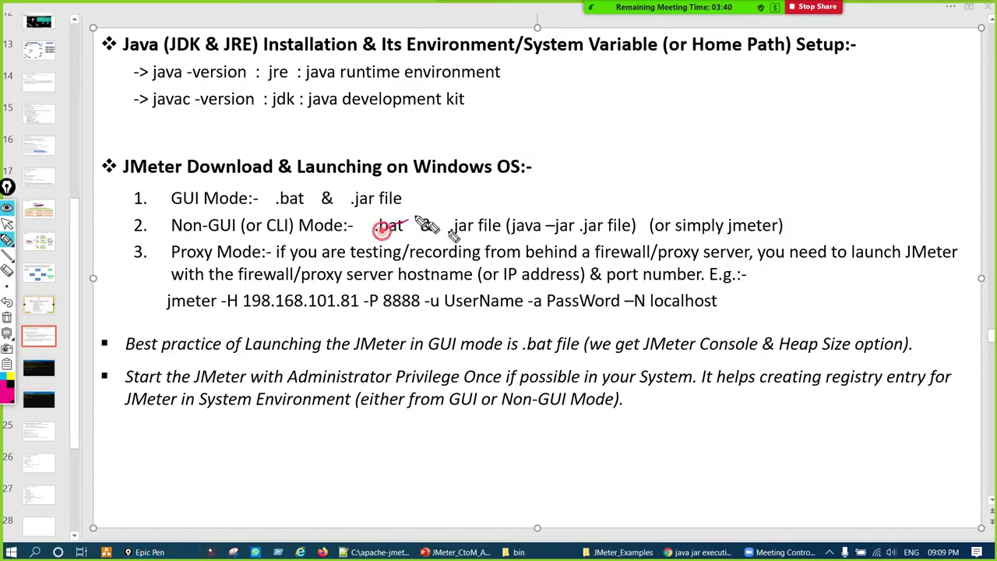
{"action": "left_click_drag", "start_coordinate": [567, 231], "coordinate": [574, 225]}
{"action": "key", "text": "ctrl+shift+1"}
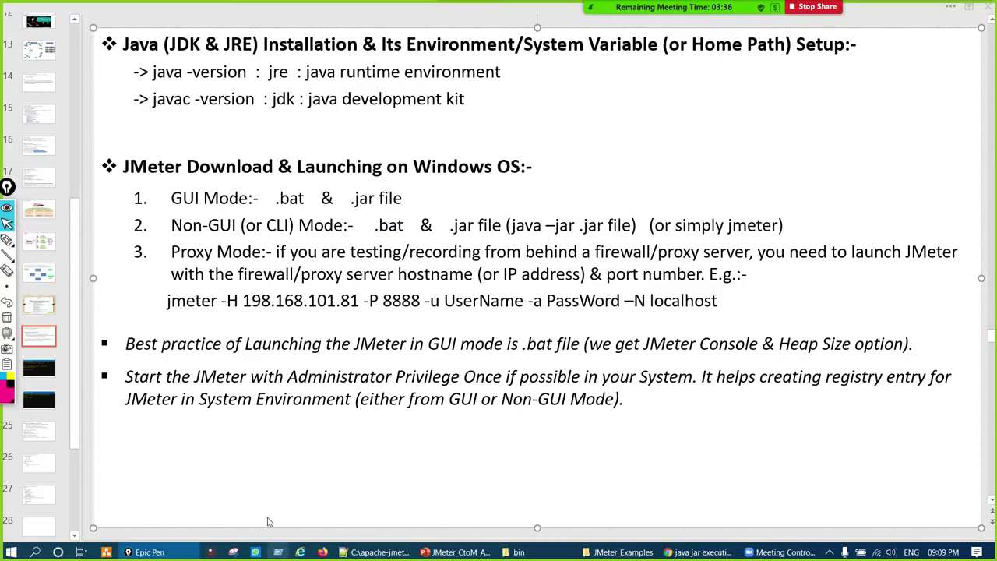
- Open a new Command Prompt, change to the C:\ root, and enter cd ApacheJMeter.jar without running it
{"action": "key", "text": "super+r"}
{"action": "key", "text": "Return"}
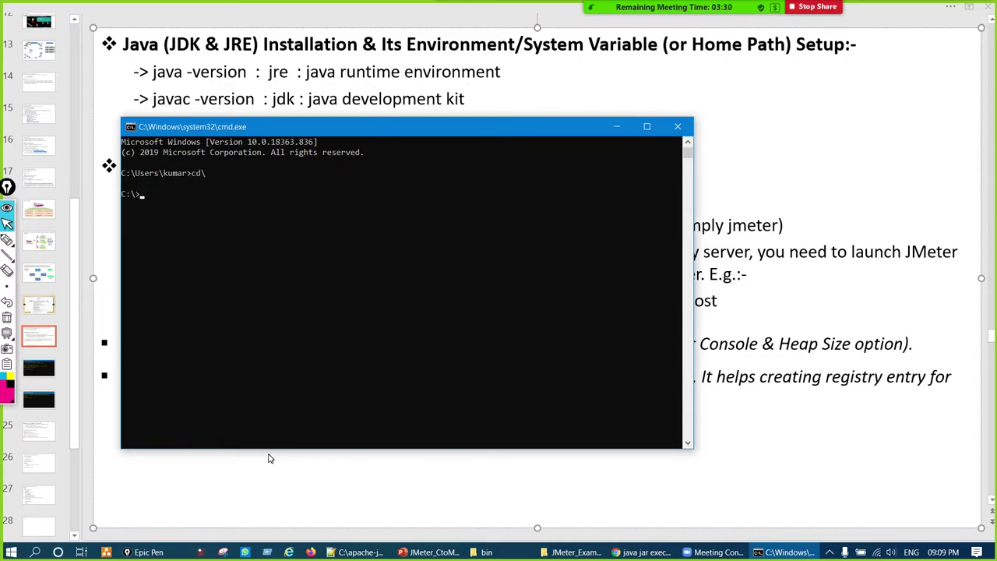
{"action": "type", "text": "ApacheJMeter.jar"}
- Copy the path of the apache-jmeter-5.3 bin folder from File Explorer and return to the Command Prompt
{"action": "left_click", "coordinate": [483, 552]}
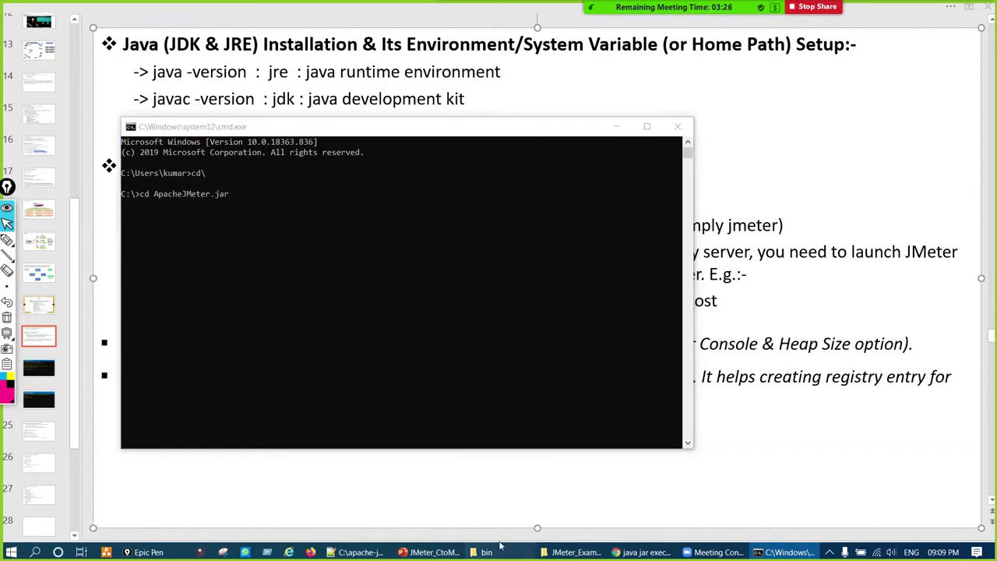
{"action": "left_click", "coordinate": [308, 104]}
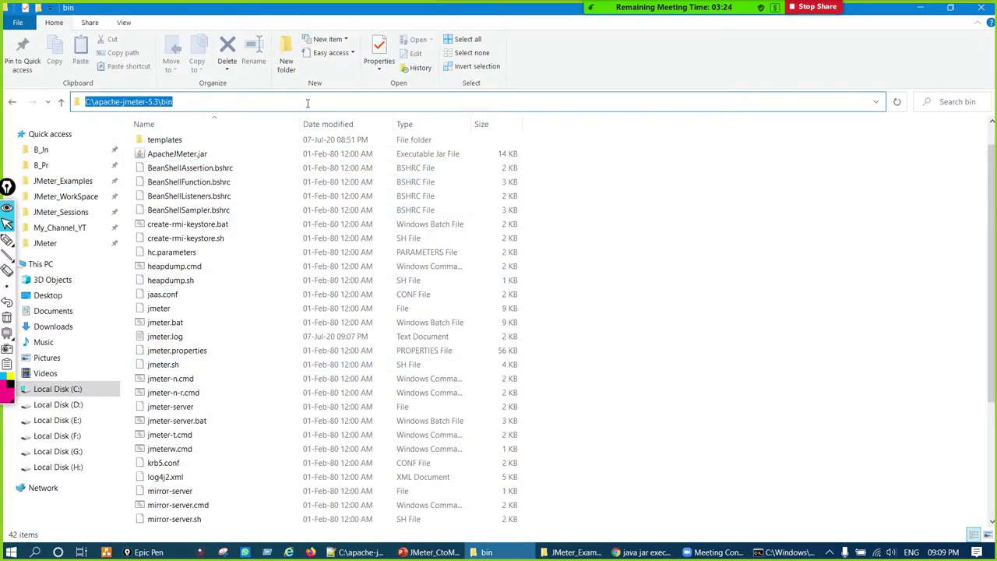
{"action": "left_click", "coordinate": [778, 554]}
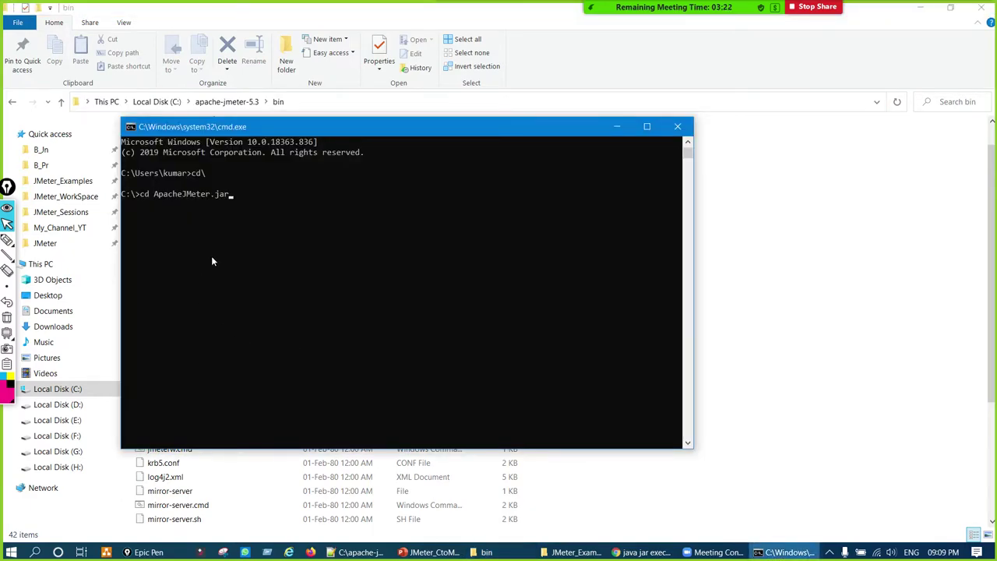
- Replace the file name in the cd command with C:\apache-jmeter-5.3\bin and run it
{"action": "key", "text": "BackSpace"}
{"action": "key", "text": "BackSpace"}
{"action": "key", "text": "BackSpace"}
{"action": "key", "text": "BackSpace"}
{"action": "key", "text": "BackSpace"}
{"action": "key", "text": "BackSpace"}
{"action": "key", "text": "BackSpace"}
{"action": "key", "text": "BackSpace"}
{"action": "key", "text": "BackSpace"}
{"action": "key", "text": "BackSpace"}
{"action": "key", "text": "BackSpace"}
{"action": "key", "text": "BackSpace"}
{"action": "key", "text": "BackSpace"}
{"action": "key", "text": "BackSpace"}
{"action": "key", "text": "BackSpace"}
{"action": "key", "text": "BackSpace"}
{"action": "key", "text": "ctrl+v"}
{"action": "key", "text": "Return"}
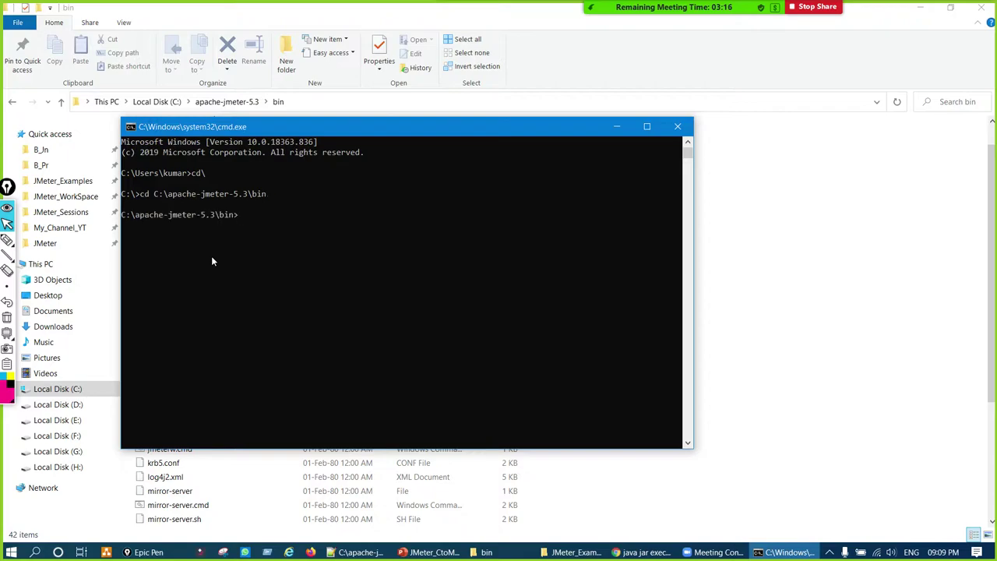
- Launch JMeter from the bin directory by running the command jmeter
{"action": "type", "text": "jmeter"}
{"action": "left_click_drag", "start_coordinate": [239, 214], "coordinate": [270, 218]}
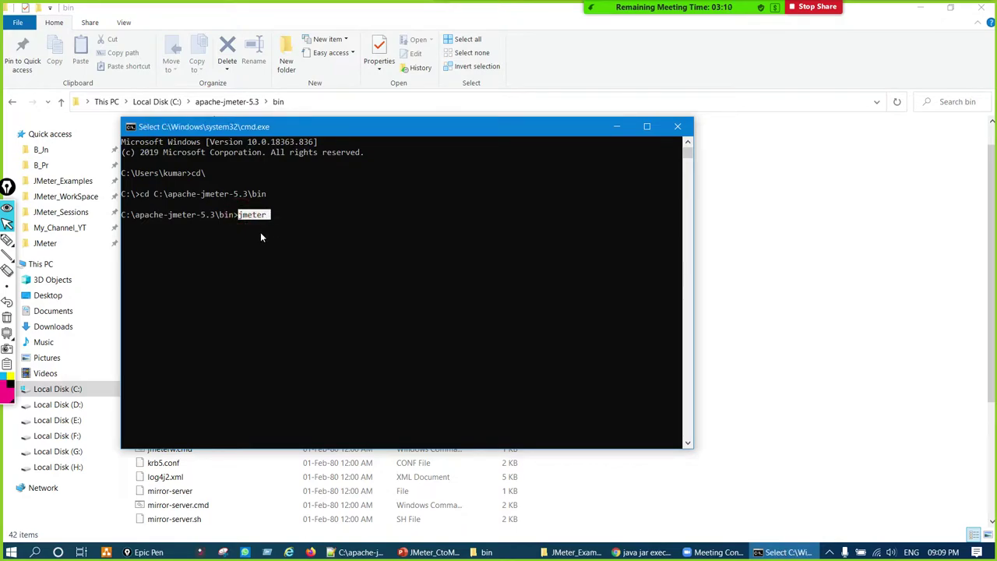
{"action": "left_click", "coordinate": [259, 268]}
{"action": "key", "text": "Escape"}
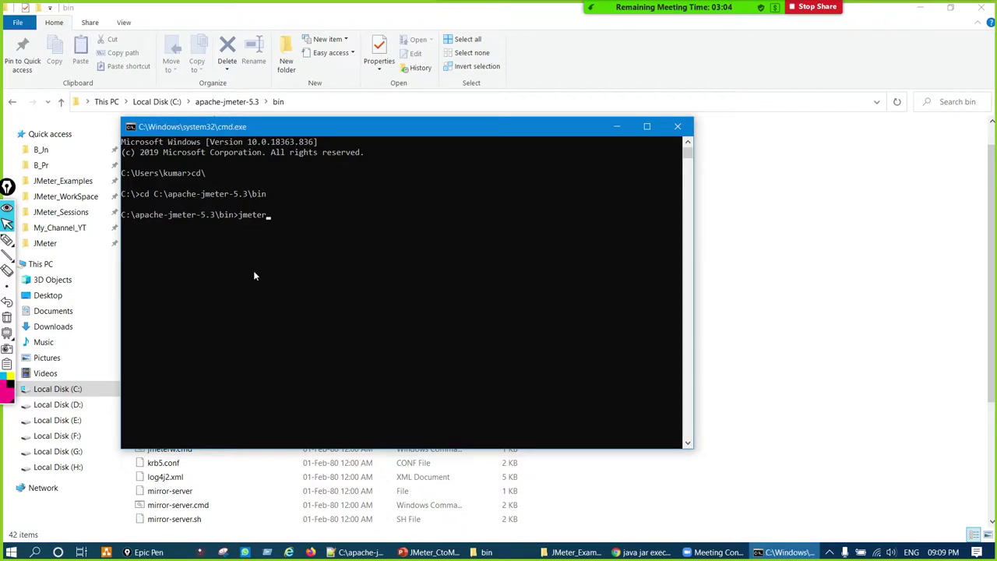
{"action": "key", "text": "Return"}
- Circle the jmeter command in the console with the pen, draw an arrow to it, and start a handwritten note
{"action": "key", "text": "ctrl+shift+p"}
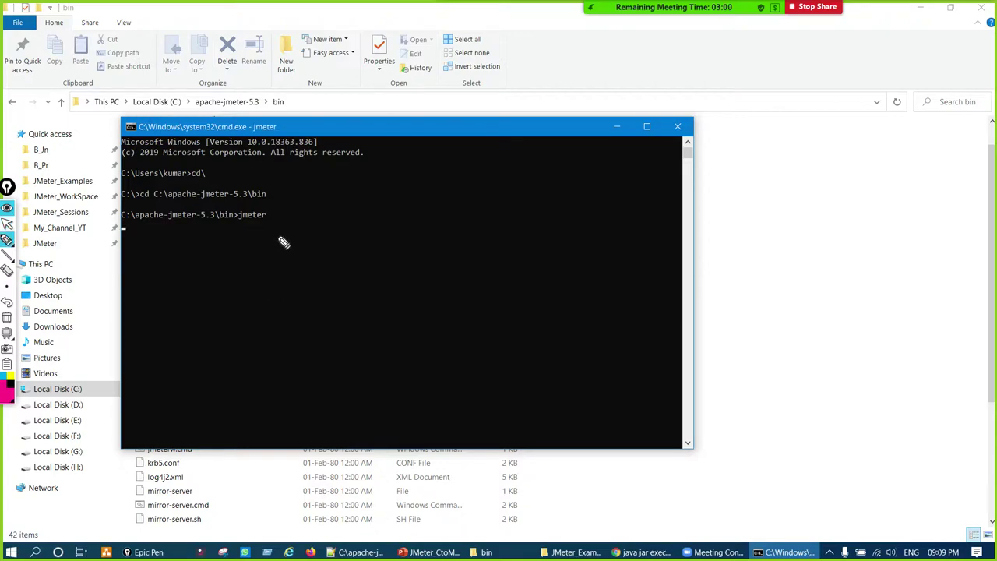
{"action": "mouse_move", "coordinate": [272, 216]}
{"action": "left_mouse_down"}
{"action": "mouse_move", "coordinate": [248, 218]}
{"action": "mouse_move", "coordinate": [348, 184]}
{"action": "mouse_move", "coordinate": [301, 207]}
{"action": "left_mouse_up"}
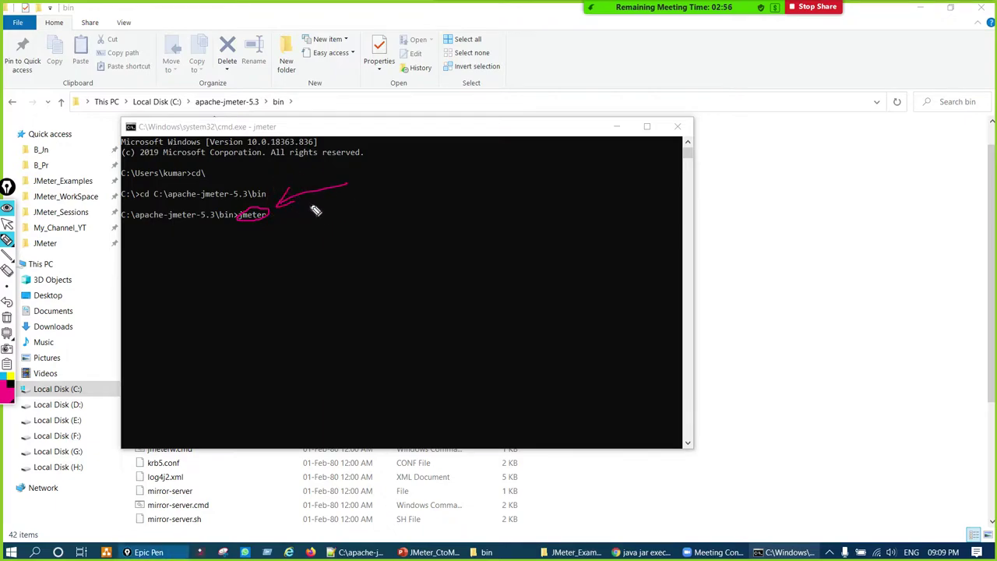
{"action": "left_click", "coordinate": [367, 175]}
{"action": "left_click_drag", "start_coordinate": [369, 169], "coordinate": [382, 173]}
{"action": "left_click_drag", "start_coordinate": [396, 158], "coordinate": [408, 165]}
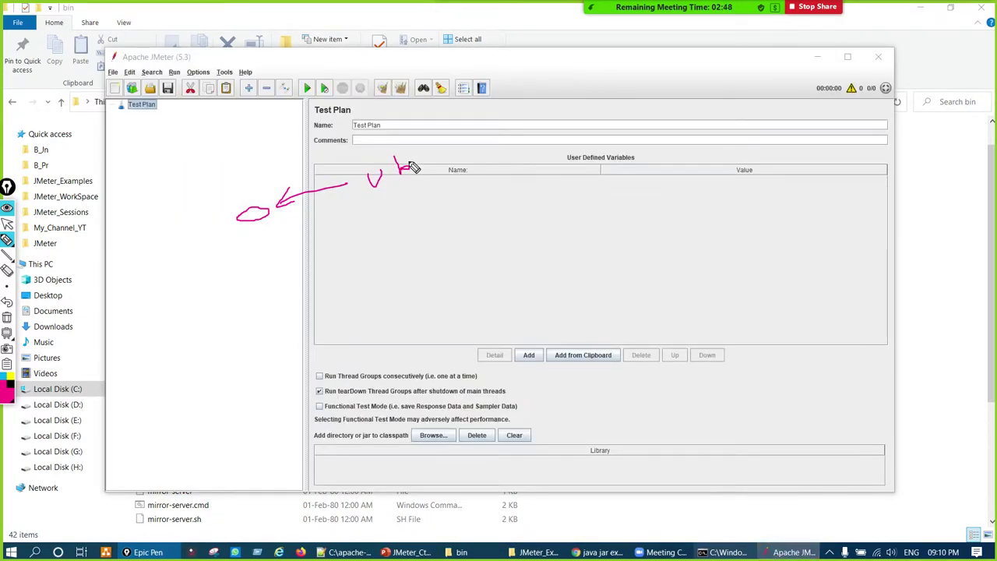
- Clear the pen marks, move the JMeter window aside, and bring its console to the front
{"action": "key", "text": "ctrl+F1"}
{"action": "left_click_drag", "start_coordinate": [337, 59], "coordinate": [638, 108]}
{"action": "key", "text": "alt+Tab"}
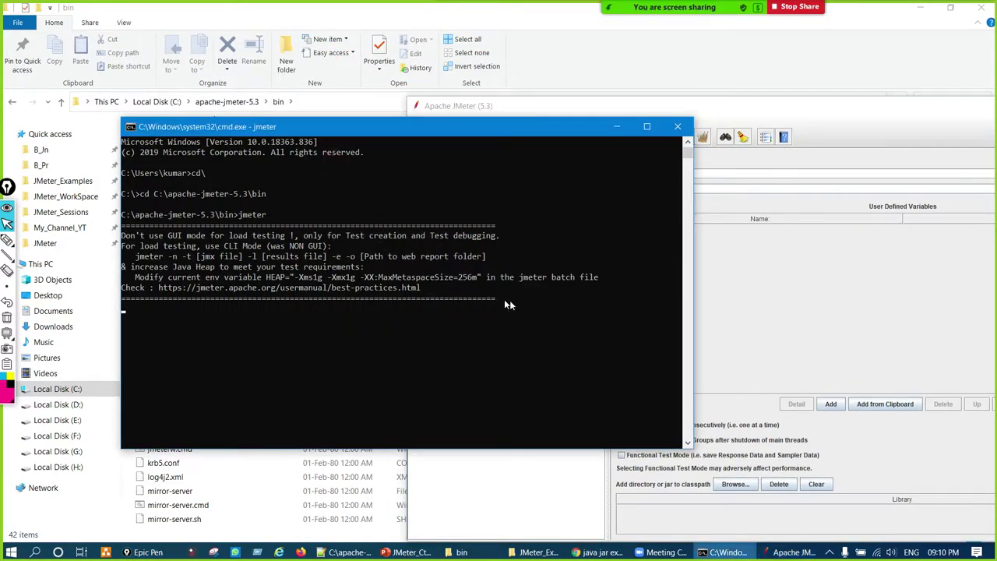
- Circle the heap settings in the console output with the pen, clear the mark, and minimize the console
{"action": "key", "text": "ctrl+F2"}
{"action": "left_click_drag", "start_coordinate": [314, 216], "coordinate": [421, 287]}
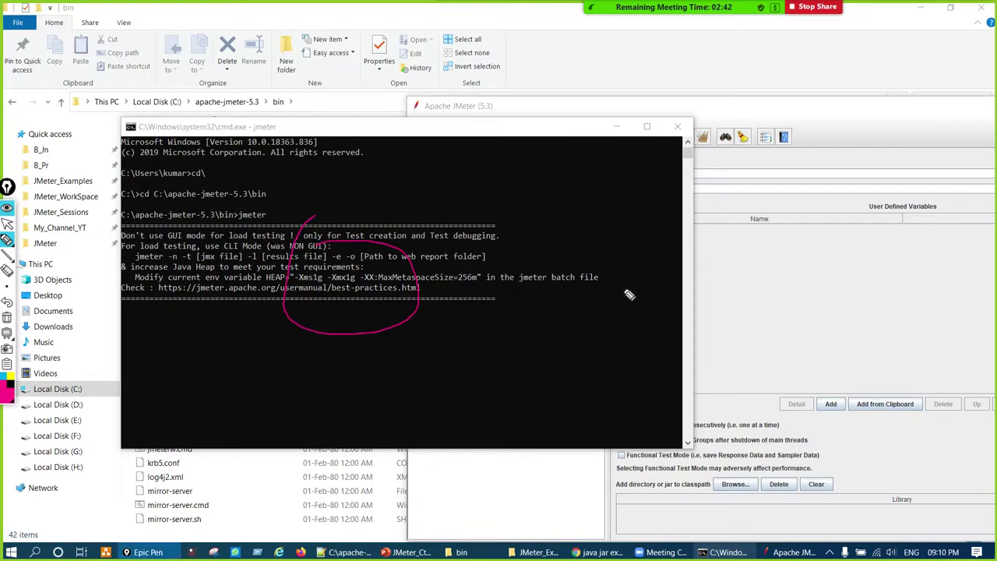
{"action": "key", "text": "ctrl+F1"}
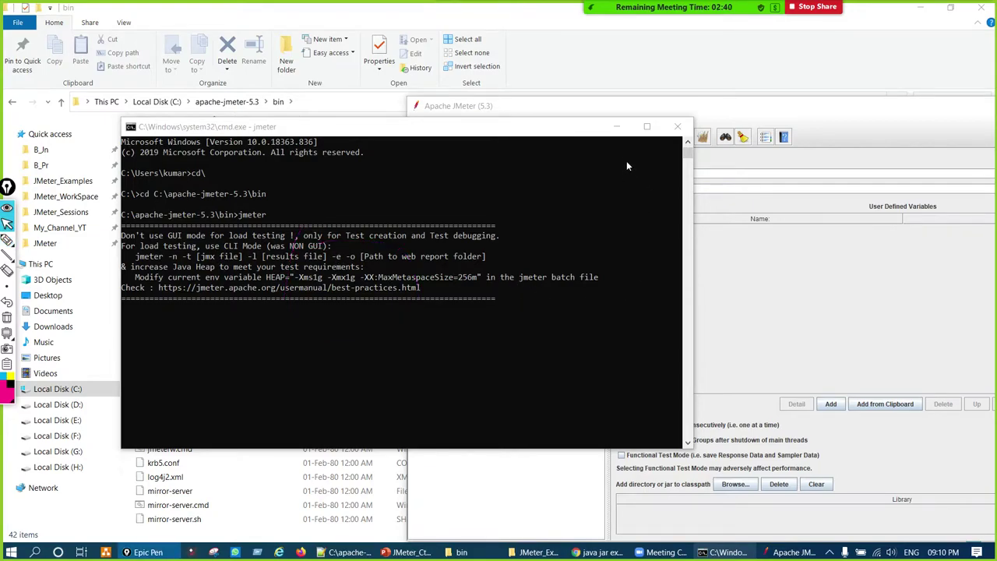
{"action": "left_click", "coordinate": [616, 128]}
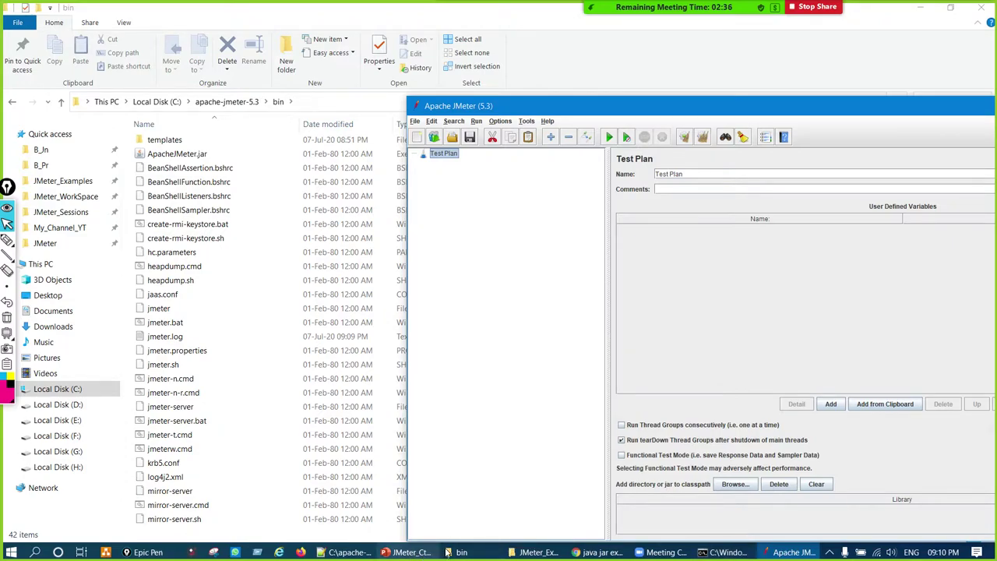
- Switch to the PowerPoint slide on launching JMeter, mark the GUI and Non-GUI mode items with the pen, and clear the marks
{"action": "left_click", "coordinate": [409, 552]}
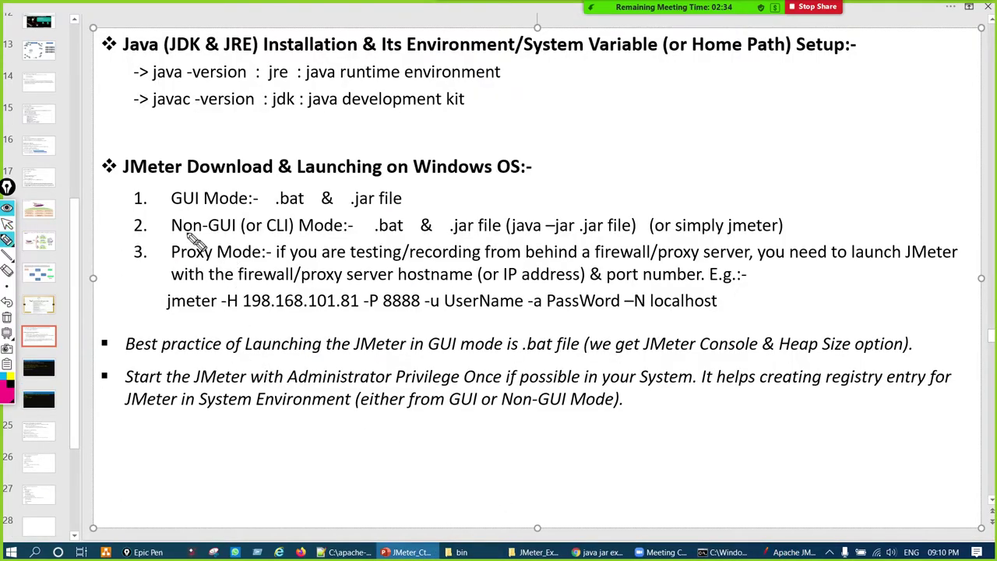
{"action": "left_click_drag", "start_coordinate": [162, 190], "coordinate": [277, 166]}
{"action": "left_click_drag", "start_coordinate": [158, 226], "coordinate": [201, 225]}
{"action": "key", "text": "ctrl+shift+1"}
{"action": "key", "text": "ctrl+shift+c"}
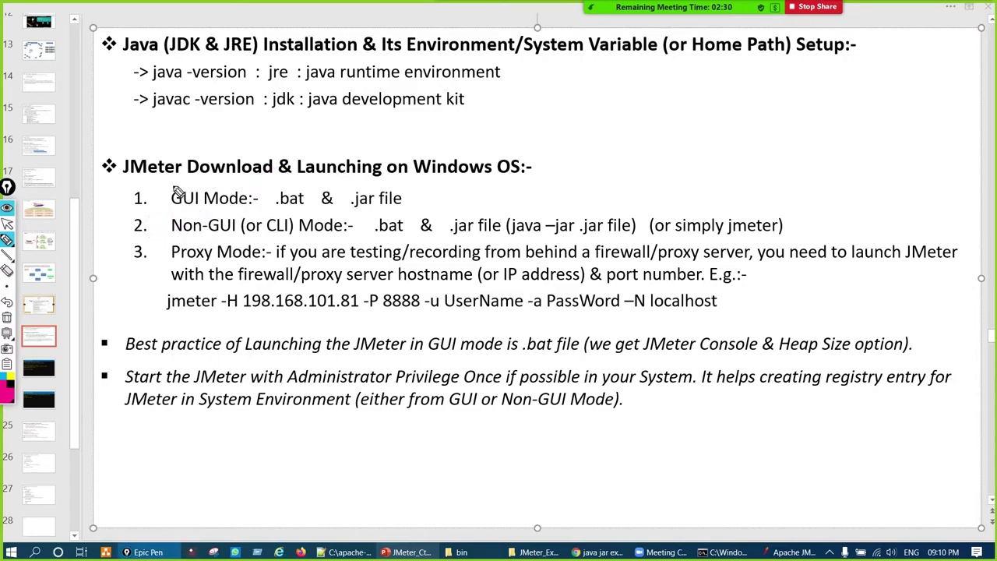
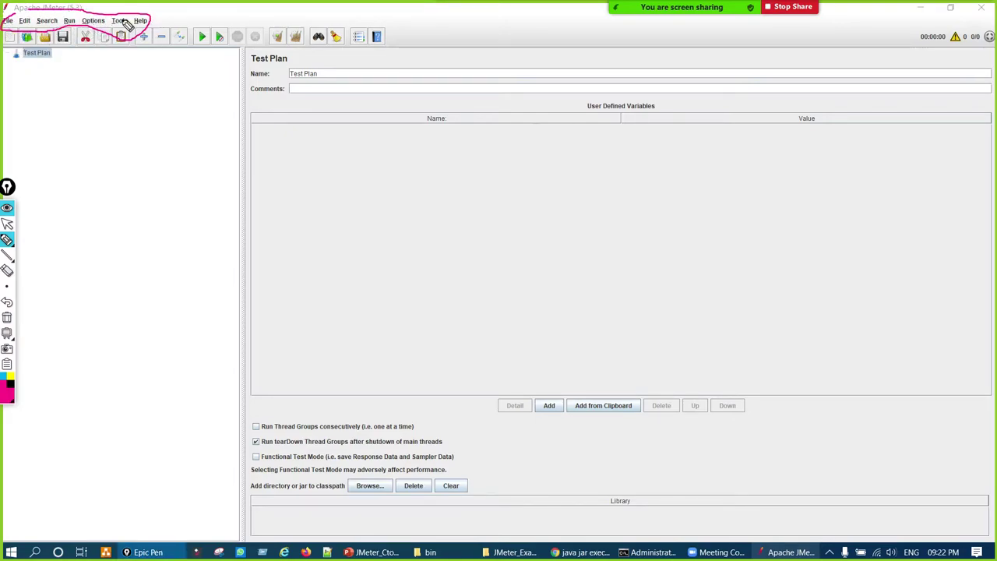
- Clear the pen mark around the JMeter menu bar, circle the whole icon row below it, and clear that mark too
{"action": "key", "text": "ctrl+shift+c"}
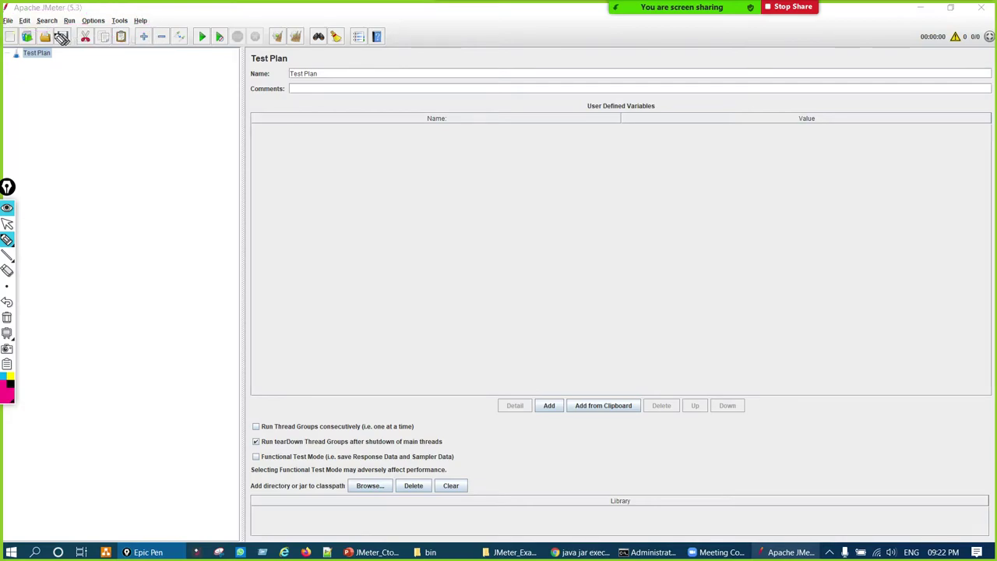
{"action": "mouse_move", "coordinate": [45, 36]}
{"action": "left_mouse_down"}
{"action": "mouse_move", "coordinate": [63, 53]}
{"action": "mouse_move", "coordinate": [233, 62]}
{"action": "mouse_move", "coordinate": [385, 44]}
{"action": "mouse_move", "coordinate": [139, 36]}
{"action": "left_mouse_up"}
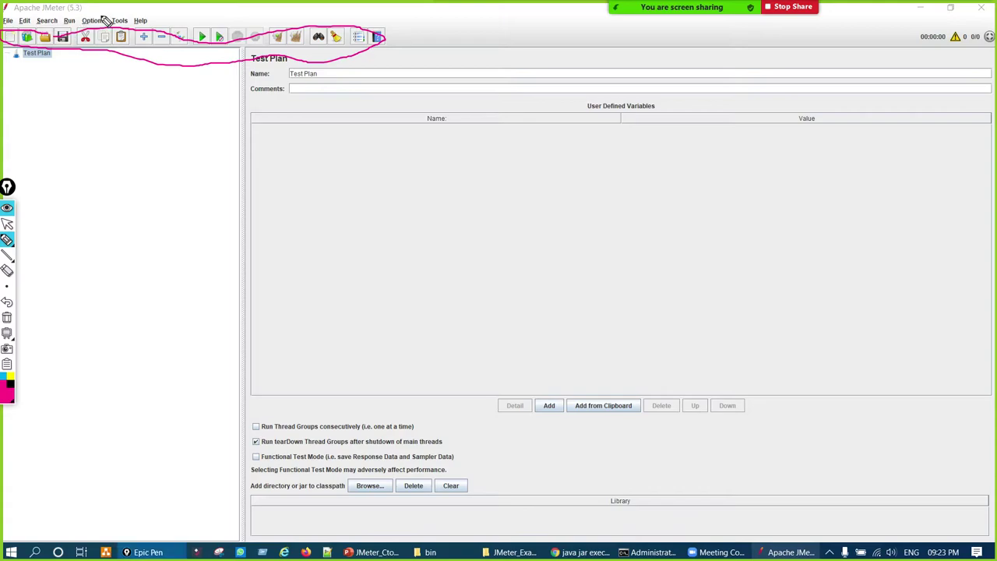
{"action": "key", "text": "ctrl+shift+1"}
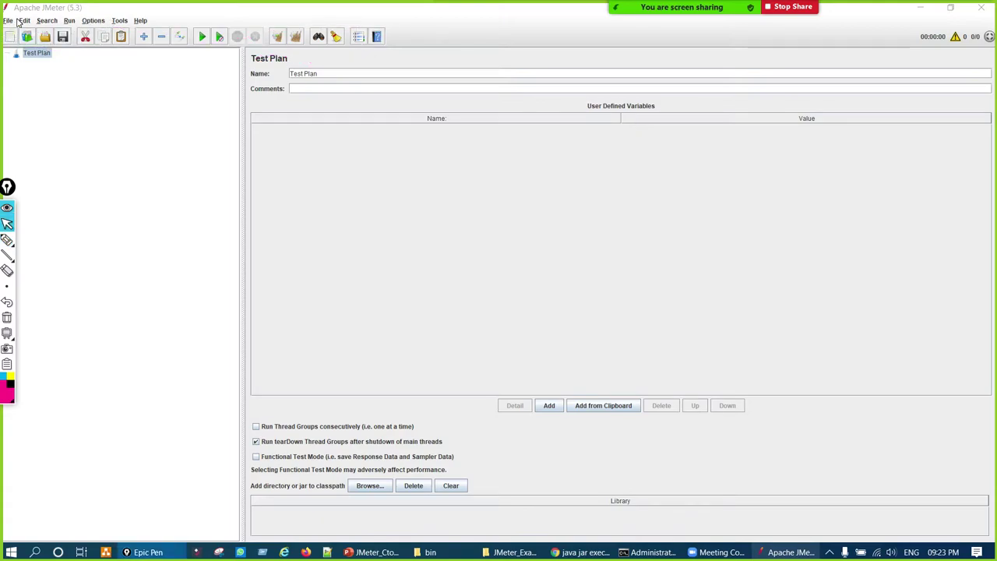
- Review the commands from File to Run, handwrite "Master | Slave" with the pen, circle Run, and clear the marks
{"action": "left_click", "coordinate": [10, 23]}
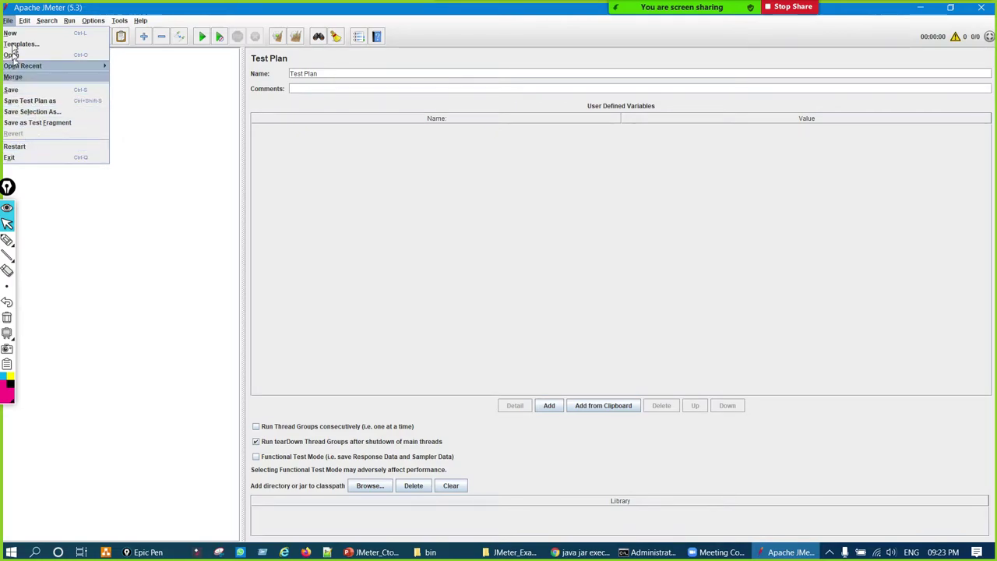
{"action": "mouse_move", "coordinate": [25, 21]}
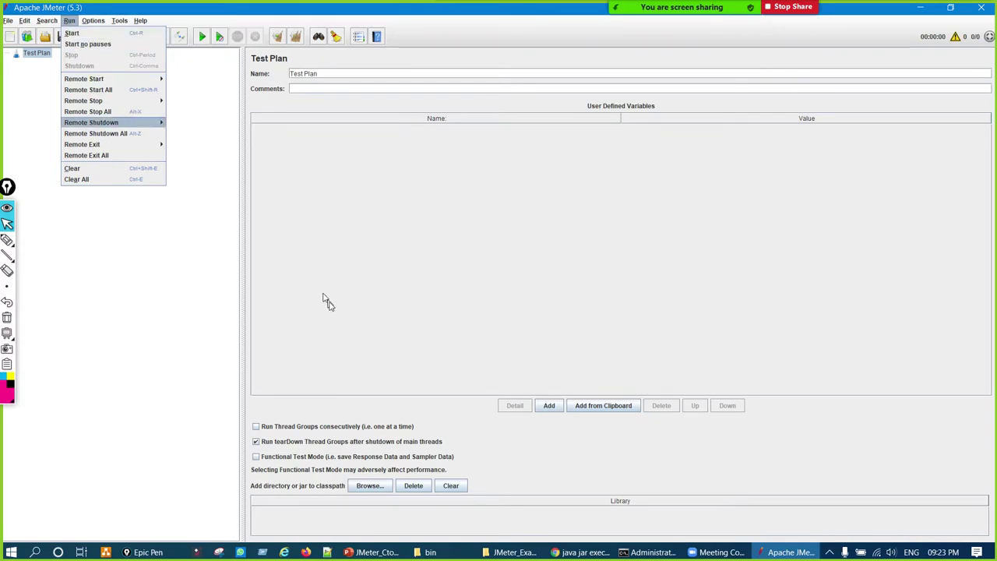
{"action": "key", "text": "ctrl+F2"}
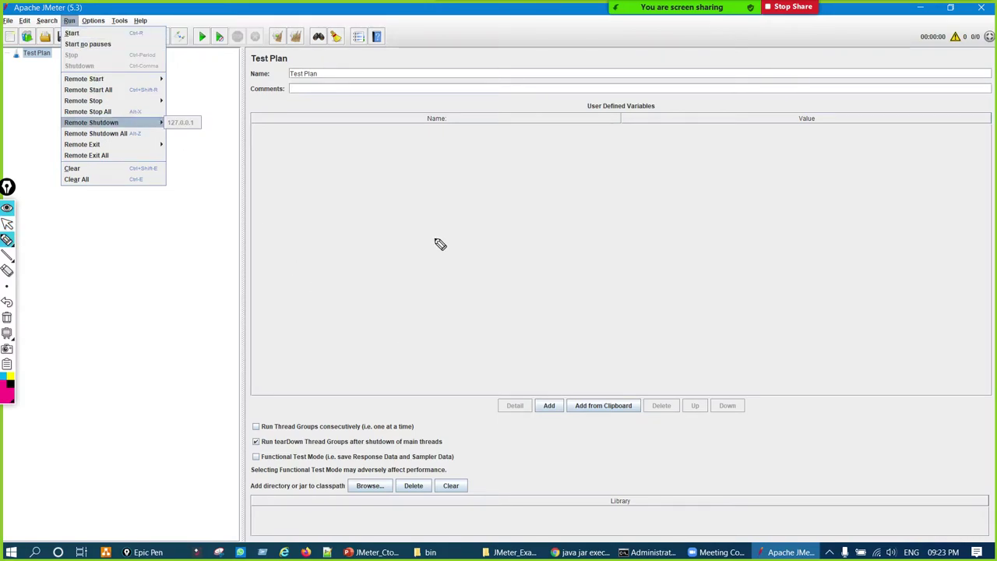
{"action": "mouse_move", "coordinate": [394, 254]}
{"action": "left_mouse_down"}
{"action": "mouse_move", "coordinate": [462, 267]}
{"action": "mouse_move", "coordinate": [483, 294]}
{"action": "mouse_move", "coordinate": [660, 251]}
{"action": "left_mouse_up"}
{"action": "left_click_drag", "start_coordinate": [675, 187], "coordinate": [680, 352]}
{"action": "mouse_move", "coordinate": [731, 231]}
{"action": "left_mouse_down"}
{"action": "mouse_move", "coordinate": [763, 283]}
{"action": "mouse_move", "coordinate": [884, 272]}
{"action": "mouse_move", "coordinate": [909, 301]}
{"action": "left_mouse_up"}
{"action": "left_click_drag", "start_coordinate": [847, 321], "coordinate": [908, 290]}
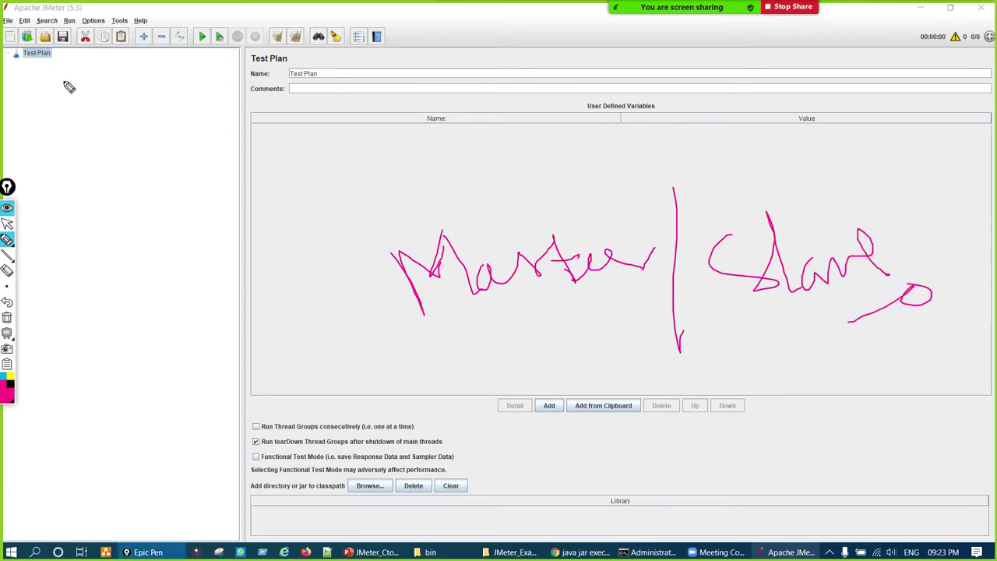
{"action": "mouse_move", "coordinate": [71, 18]}
{"action": "left_mouse_down"}
{"action": "mouse_move", "coordinate": [62, 30]}
{"action": "mouse_move", "coordinate": [76, 12]}
{"action": "left_mouse_up"}
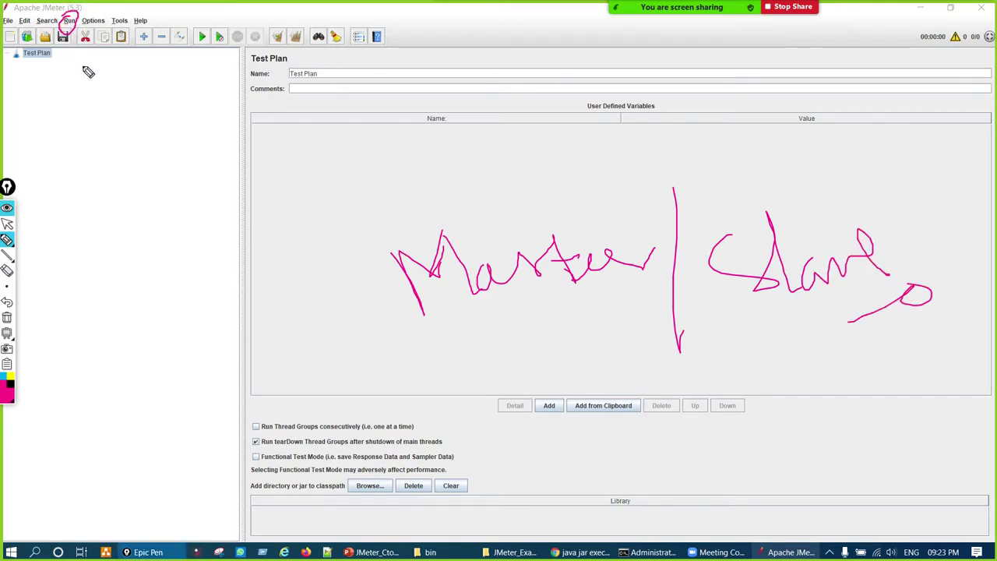
{"action": "key", "text": "ctrl+shift+c"}
{"action": "key", "text": "ctrl+shift+1"}
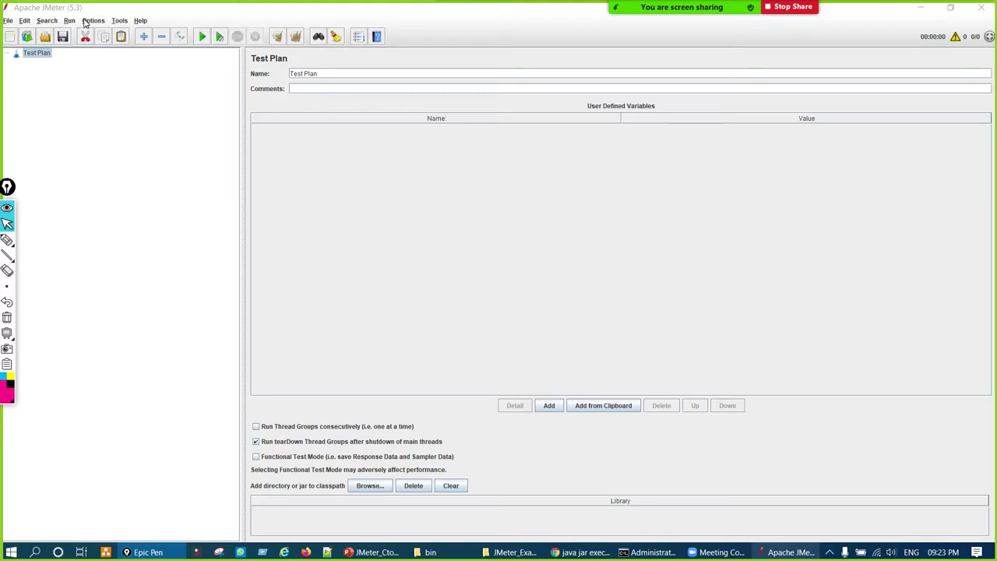
- Look through the commands JMeter offers under Options, Tools and Help without running any of them
{"action": "left_click", "coordinate": [89, 21]}
{"action": "mouse_move", "coordinate": [106, 36]}
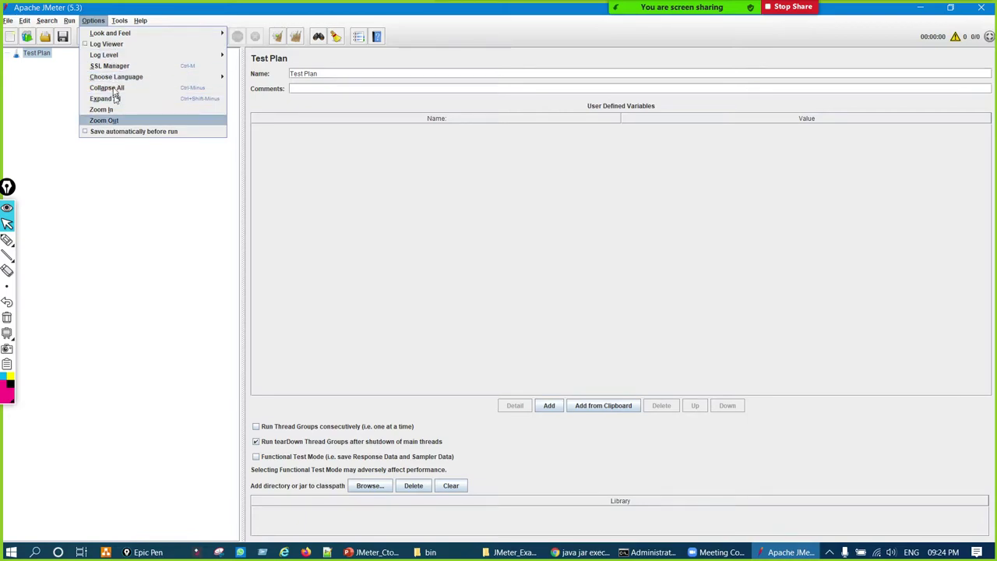
{"action": "left_click", "coordinate": [49, 100]}
{"action": "left_click", "coordinate": [120, 22]}
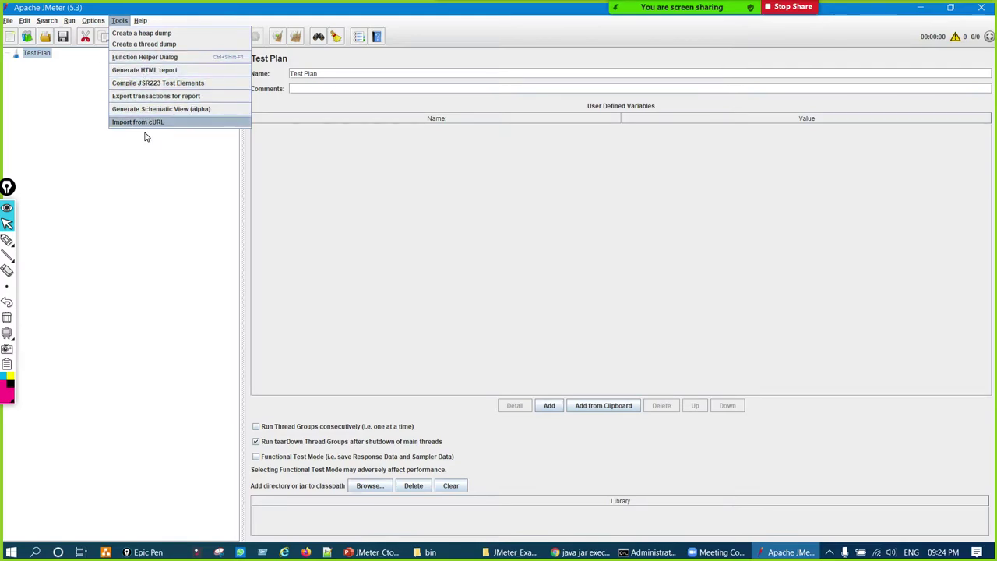
{"action": "left_click", "coordinate": [85, 112]}
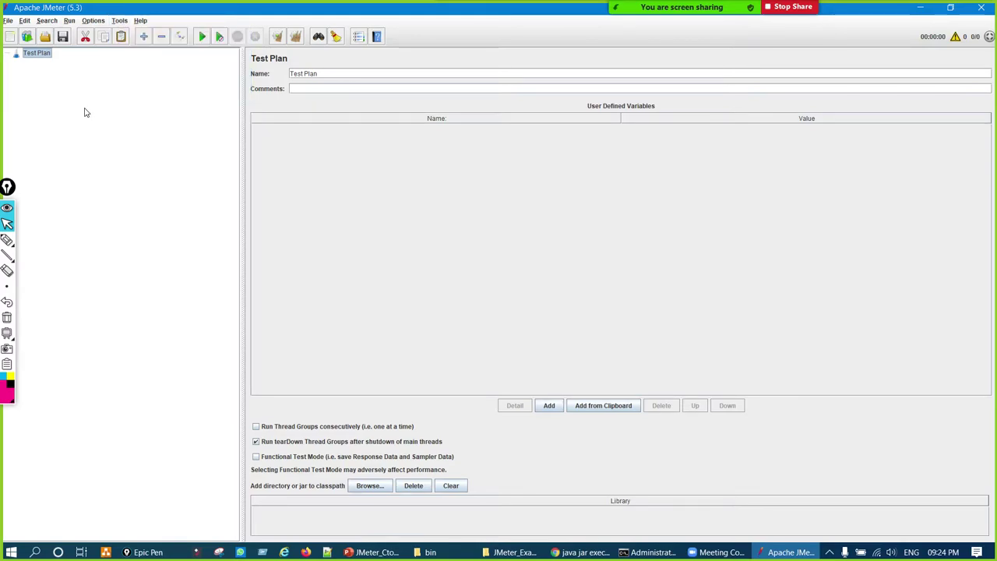
{"action": "left_click", "coordinate": [140, 21]}
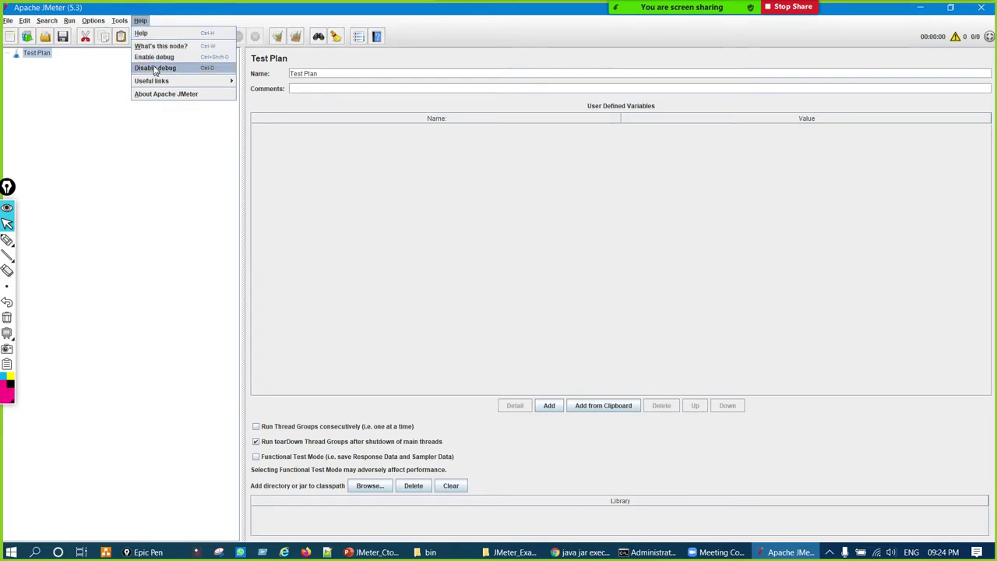
{"action": "mouse_move", "coordinate": [169, 85]}
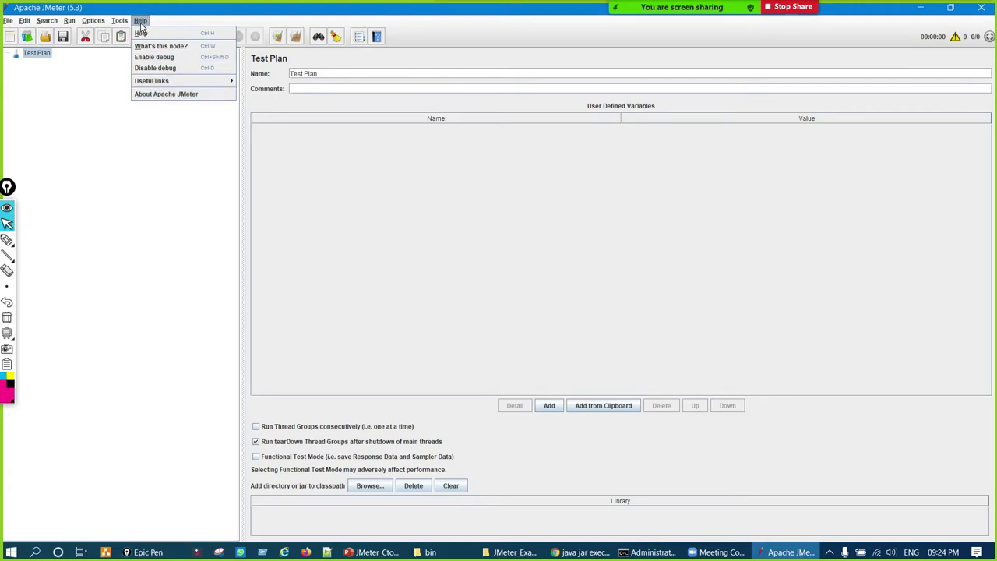
{"action": "left_click", "coordinate": [152, 221]}
- Open the online help page for the Test Plan element in the browser and return to JMeter
{"action": "left_click", "coordinate": [141, 21]}
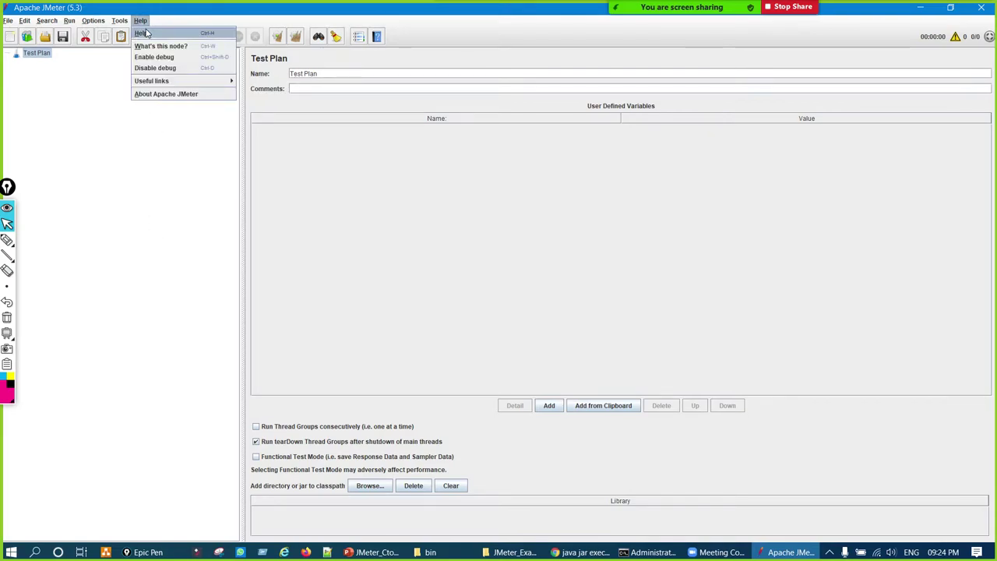
{"action": "left_click", "coordinate": [146, 33]}
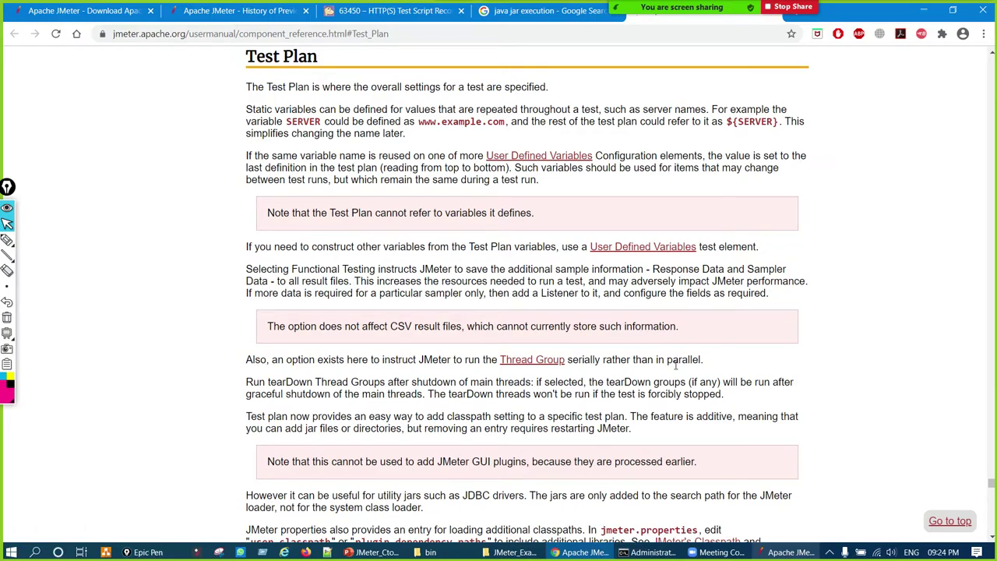
{"action": "left_click", "coordinate": [791, 552]}
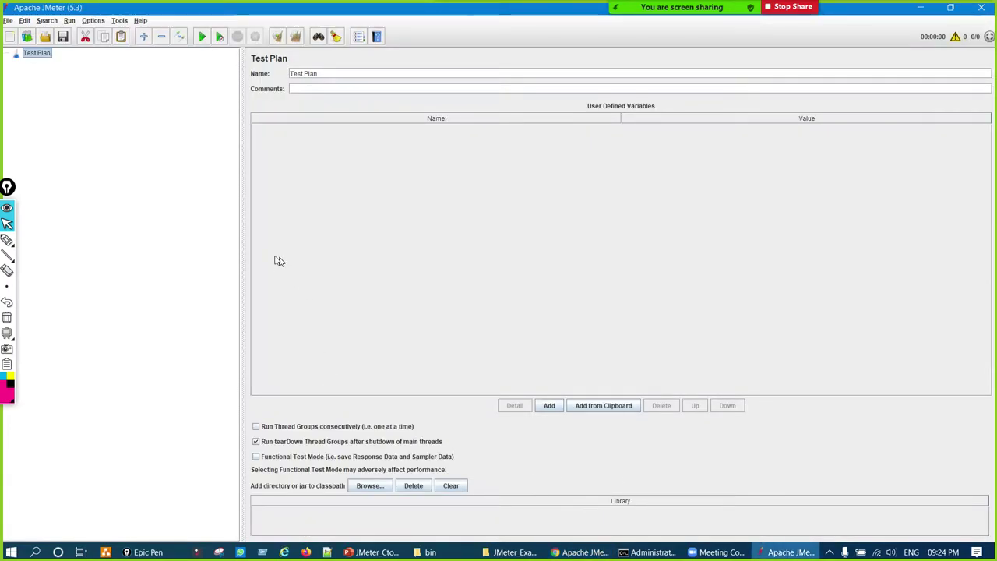
{"action": "left_click", "coordinate": [140, 21]}
{"action": "left_click", "coordinate": [71, 118]}
- Circle the row of JMeter command icons with the pen, handwrite a note across the workspace, and clear the marks
{"action": "left_click", "coordinate": [22, 240]}
{"action": "mouse_move", "coordinate": [6, 50]}
{"action": "left_mouse_down"}
{"action": "mouse_move", "coordinate": [94, 73]}
{"action": "mouse_move", "coordinate": [335, 70]}
{"action": "left_mouse_up"}
{"action": "mouse_move", "coordinate": [406, 68]}
{"action": "left_mouse_down"}
{"action": "mouse_move", "coordinate": [285, 26]}
{"action": "mouse_move", "coordinate": [10, 35]}
{"action": "left_mouse_up"}
{"action": "mouse_move", "coordinate": [179, 234]}
{"action": "left_mouse_down"}
{"action": "mouse_move", "coordinate": [196, 116]}
{"action": "mouse_move", "coordinate": [218, 139]}
{"action": "left_mouse_up"}
{"action": "left_click", "coordinate": [186, 282]}
{"action": "left_click_drag", "start_coordinate": [186, 282], "coordinate": [163, 330]}
{"action": "mouse_move", "coordinate": [207, 264]}
{"action": "left_mouse_down"}
{"action": "mouse_move", "coordinate": [247, 290]}
{"action": "mouse_move", "coordinate": [281, 231]}
{"action": "mouse_move", "coordinate": [302, 283]}
{"action": "left_mouse_up"}
{"action": "left_click_drag", "start_coordinate": [275, 269], "coordinate": [317, 249]}
{"action": "left_click_drag", "start_coordinate": [349, 218], "coordinate": [383, 273]}
{"action": "mouse_move", "coordinate": [391, 206]}
{"action": "left_mouse_down"}
{"action": "mouse_move", "coordinate": [420, 278]}
{"action": "mouse_move", "coordinate": [436, 233]}
{"action": "mouse_move", "coordinate": [434, 280]}
{"action": "left_mouse_up"}
{"action": "left_click_drag", "start_coordinate": [396, 333], "coordinate": [436, 314]}
{"action": "key", "text": "ctrl+shift+z"}
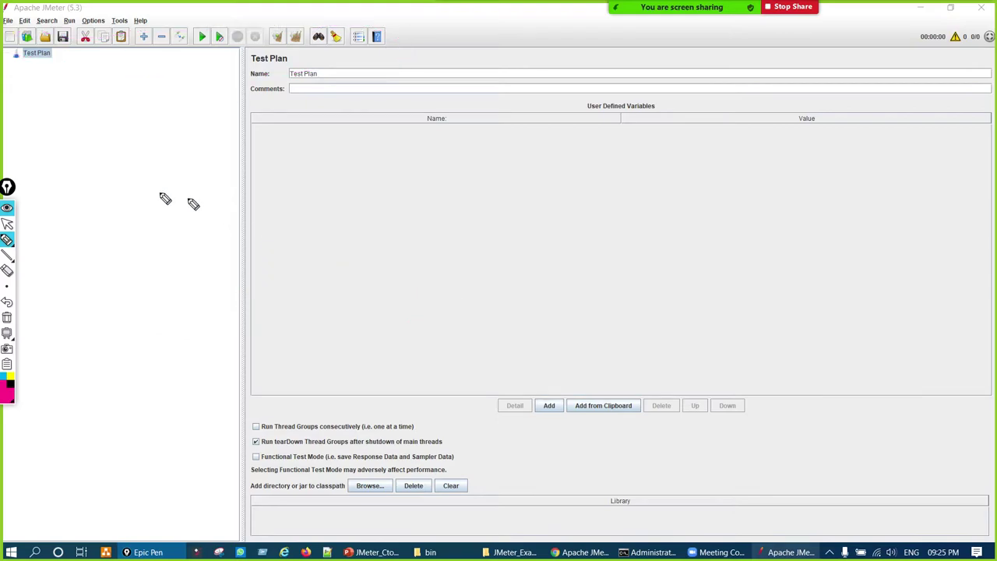
- Leave pen mode and create a new test plan in JMeter
{"action": "key", "text": "ctrl+shift+1"}
{"action": "left_click", "coordinate": [7, 21]}
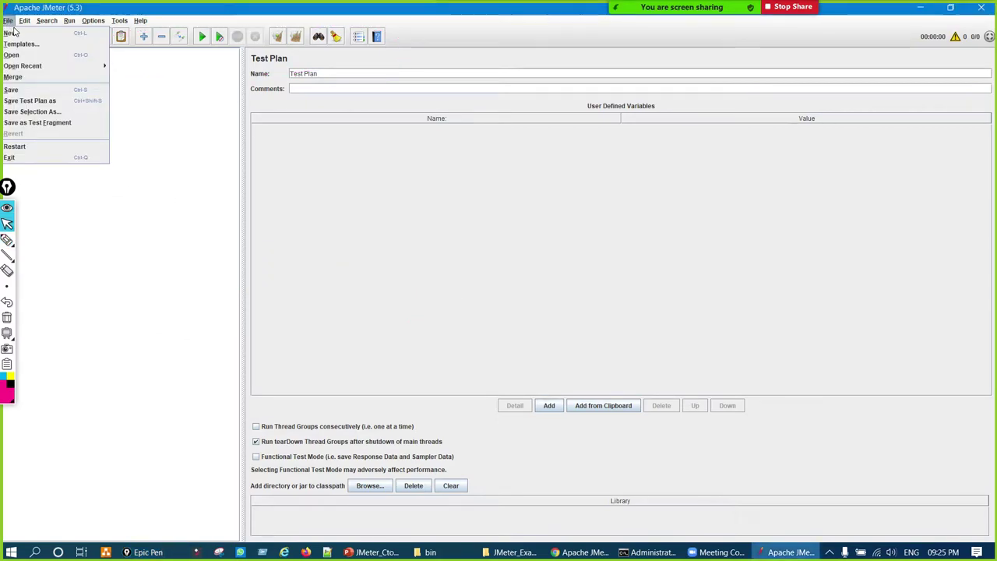
{"action": "left_click", "coordinate": [14, 34]}
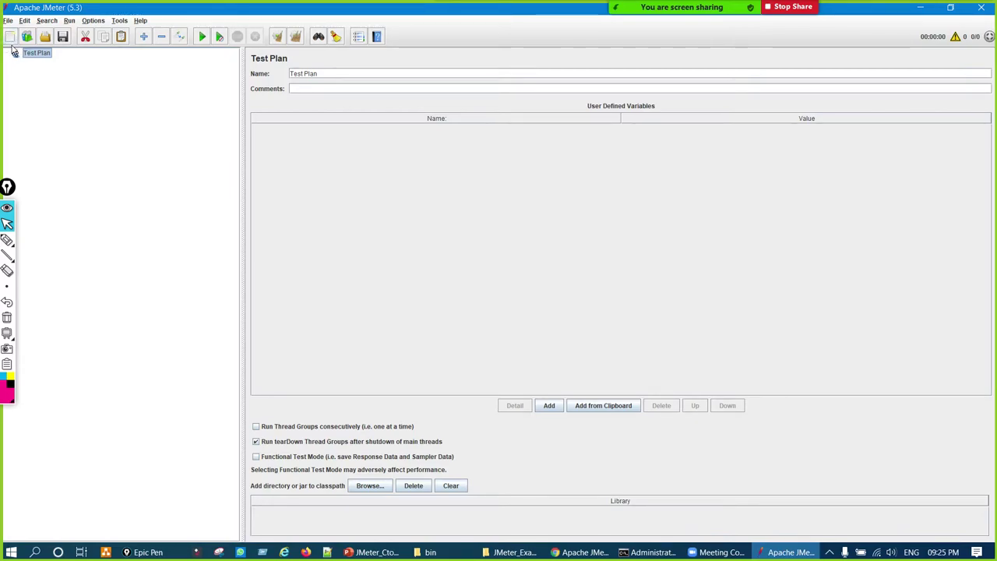
- Try to open the recent test plan JPS_02_UserRegistration_3rd_July_2020.jmx
{"action": "left_click", "coordinate": [10, 21]}
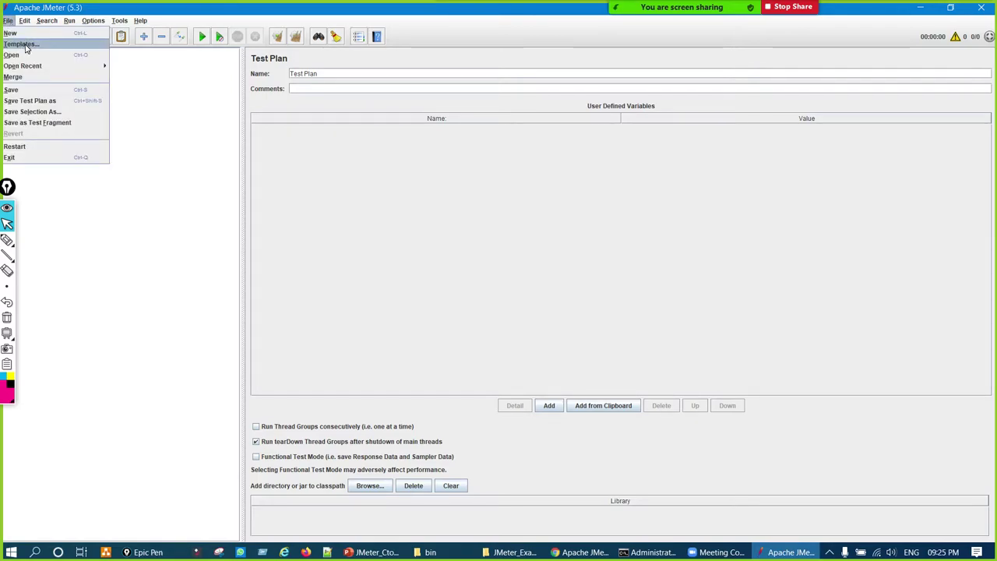
{"action": "mouse_move", "coordinate": [97, 66]}
{"action": "left_click", "coordinate": [154, 110]}
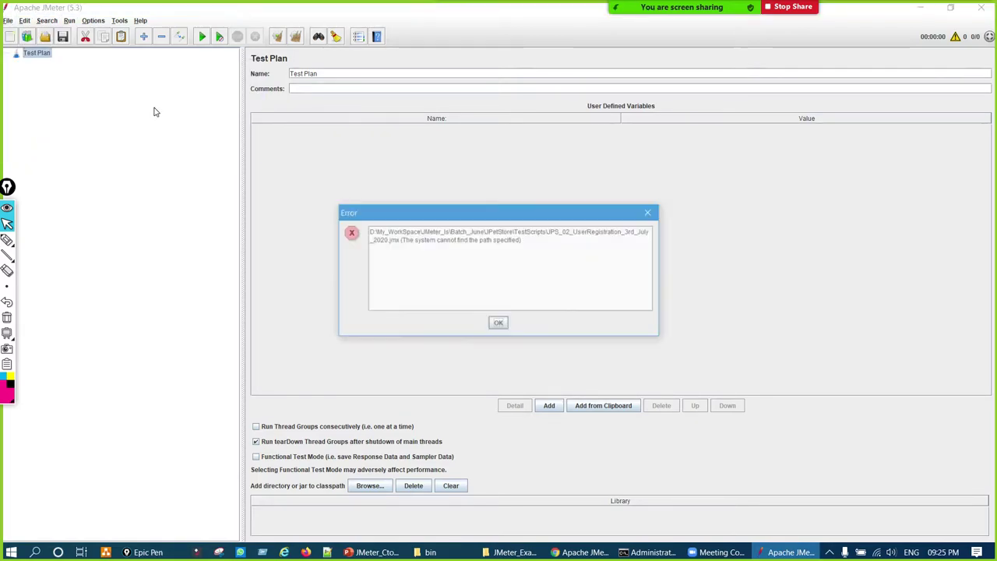
{"action": "left_click", "coordinate": [499, 325]}
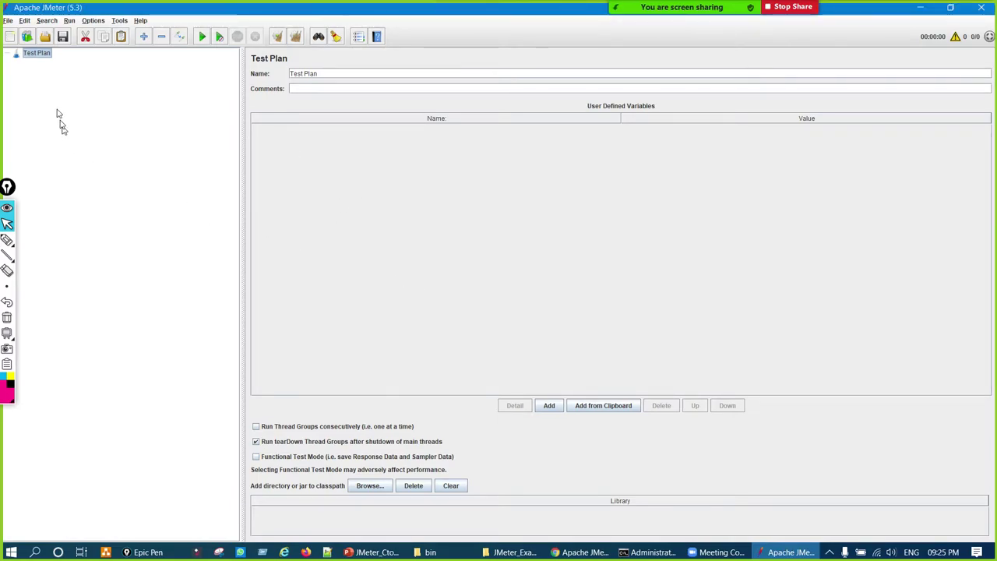
- Circle the Templates icon with the pen and clear the mark
{"action": "key", "text": "ctrl+shift+p"}
{"action": "mouse_move", "coordinate": [33, 34]}
{"action": "left_mouse_down"}
{"action": "mouse_move", "coordinate": [36, 51]}
{"action": "mouse_move", "coordinate": [30, 40]}
{"action": "left_mouse_up"}
{"action": "key", "text": "ctrl+shift+x"}
{"action": "key", "text": "ctrl+shift+c"}
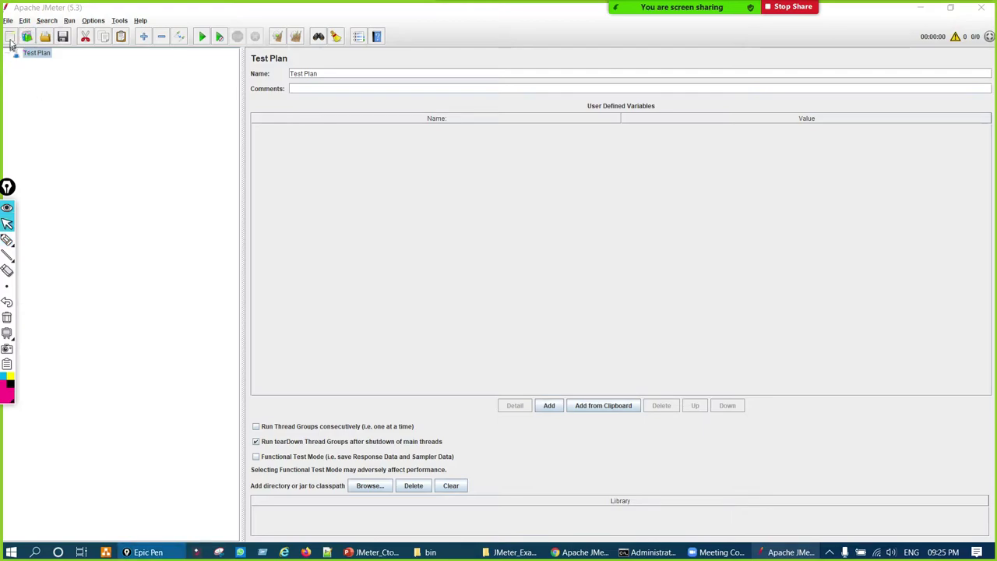
- Try to open the recent test plan whose name ends in _JMeter_setProperty_property_&_props.jmx
{"action": "left_click", "coordinate": [10, 19]}
{"action": "mouse_move", "coordinate": [78, 65]}
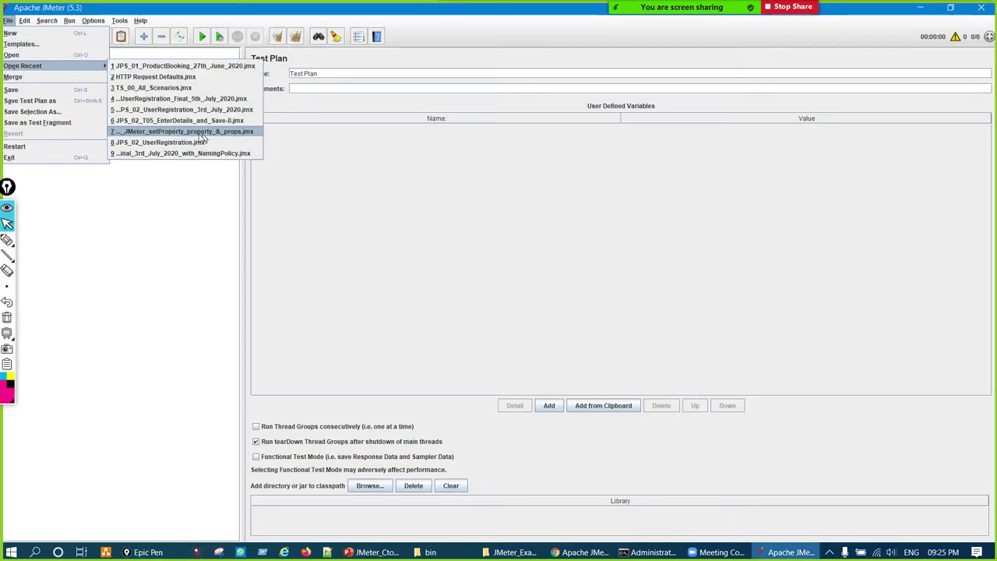
{"action": "left_click", "coordinate": [182, 133]}
{"action": "left_click", "coordinate": [498, 325]}
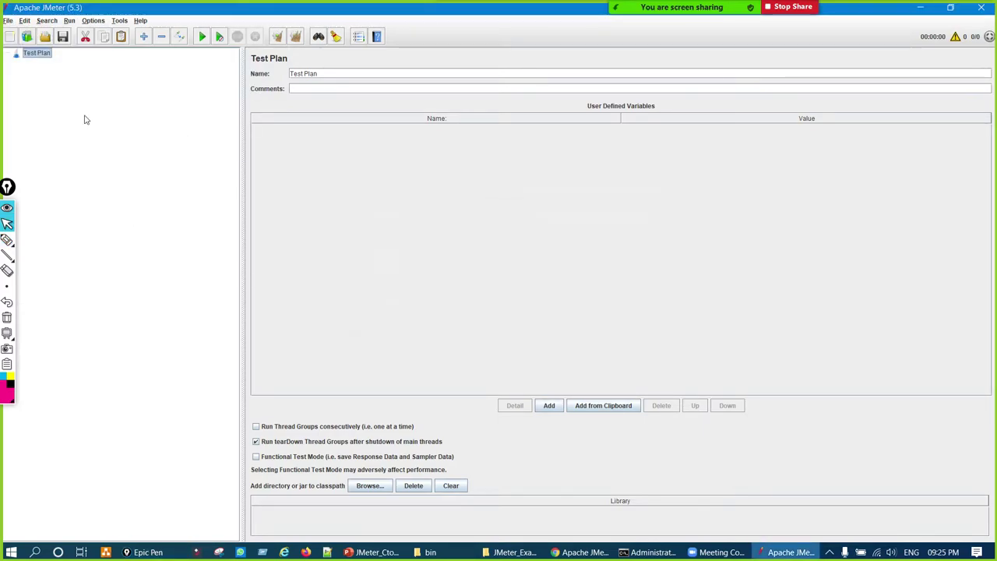
- Circle the Open icon with the pen, draw an arrow pointing up to it, and clear the marks
{"action": "key", "text": "ctrl+shift+p"}
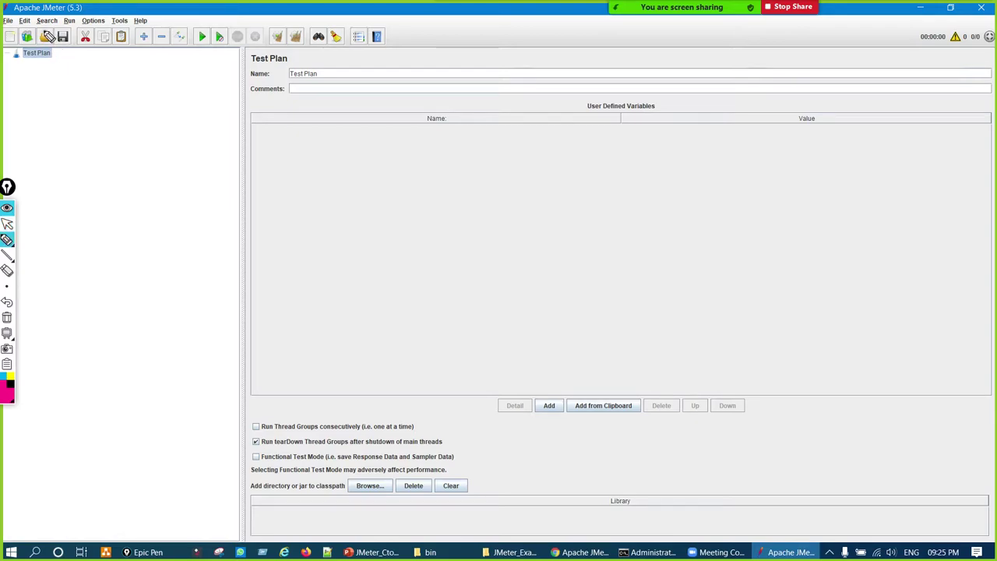
{"action": "left_click_drag", "start_coordinate": [48, 36], "coordinate": [42, 36]}
{"action": "left_click_drag", "start_coordinate": [46, 129], "coordinate": [45, 78]}
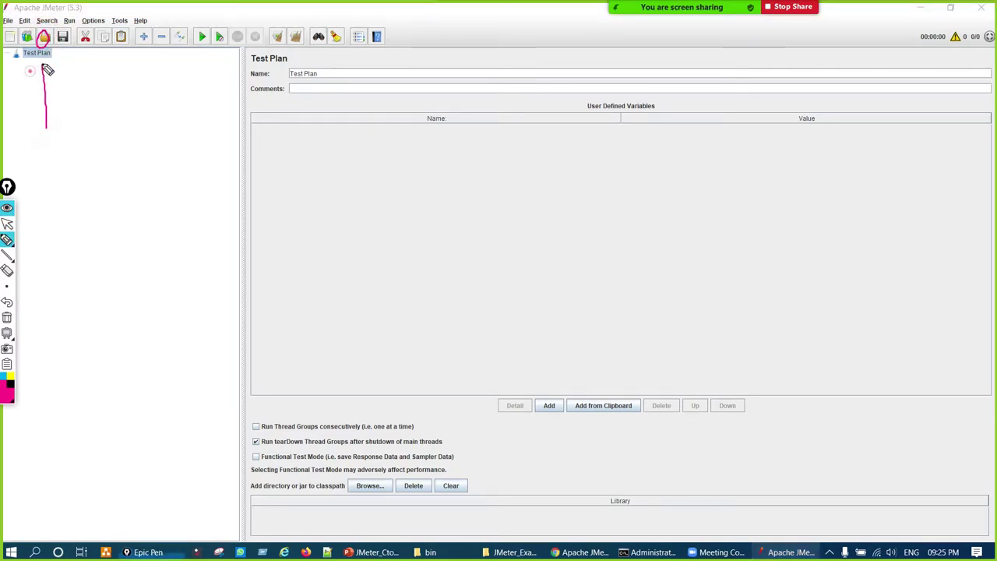
{"action": "key", "text": "ctrl+shift+c"}
{"action": "key", "text": "ctrl+shift+m"}
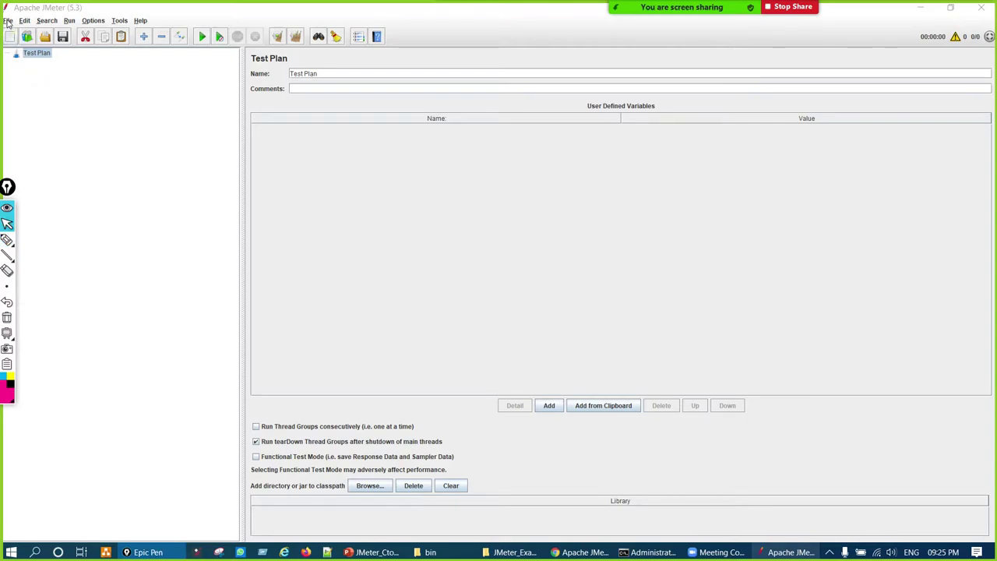
- Try to open the recent test plan JPS_02_UserRegistration_Final_5th_July_2020.jmx
{"action": "left_click", "coordinate": [7, 21]}
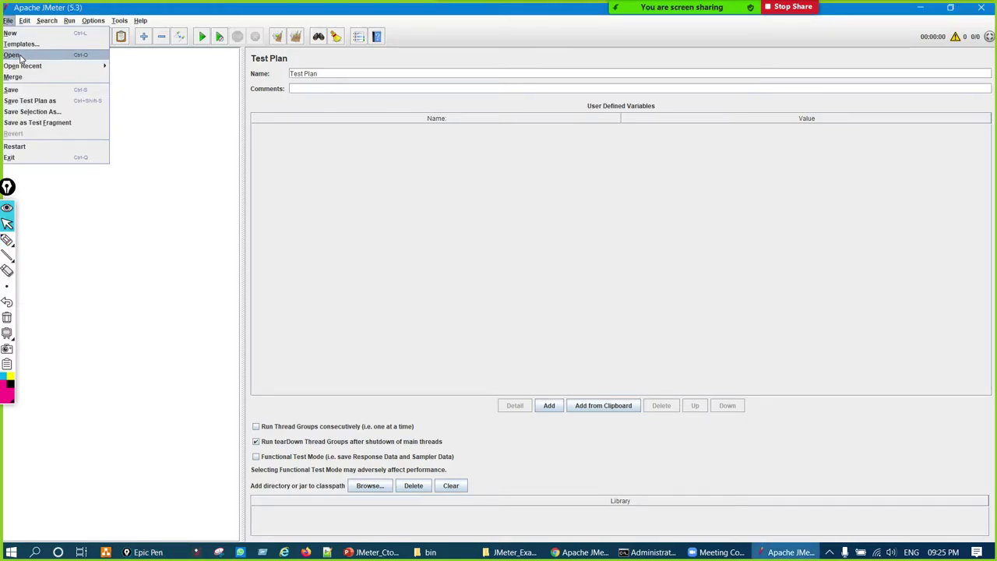
{"action": "mouse_move", "coordinate": [47, 65]}
{"action": "left_click", "coordinate": [176, 95]}
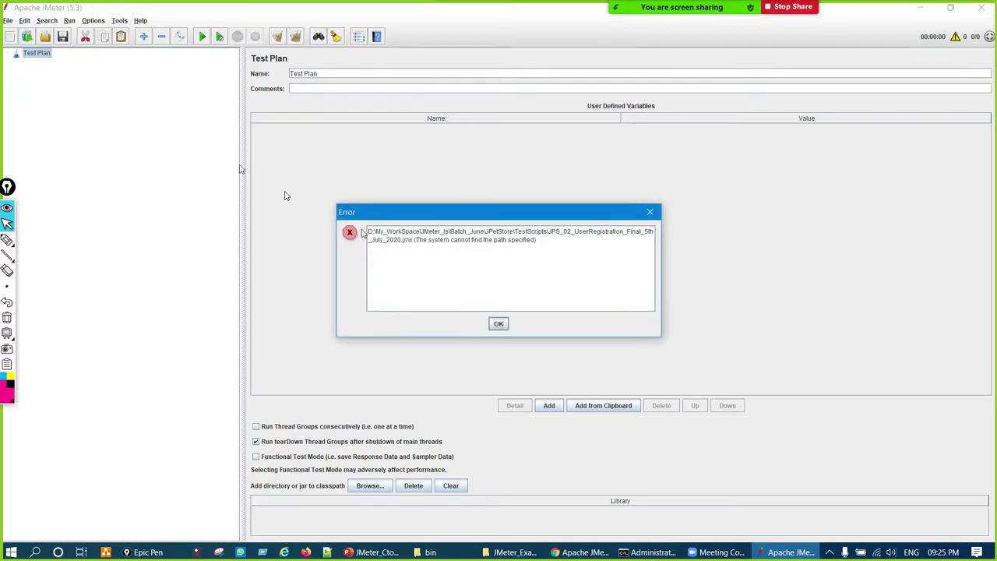
{"action": "left_click", "coordinate": [499, 324]}
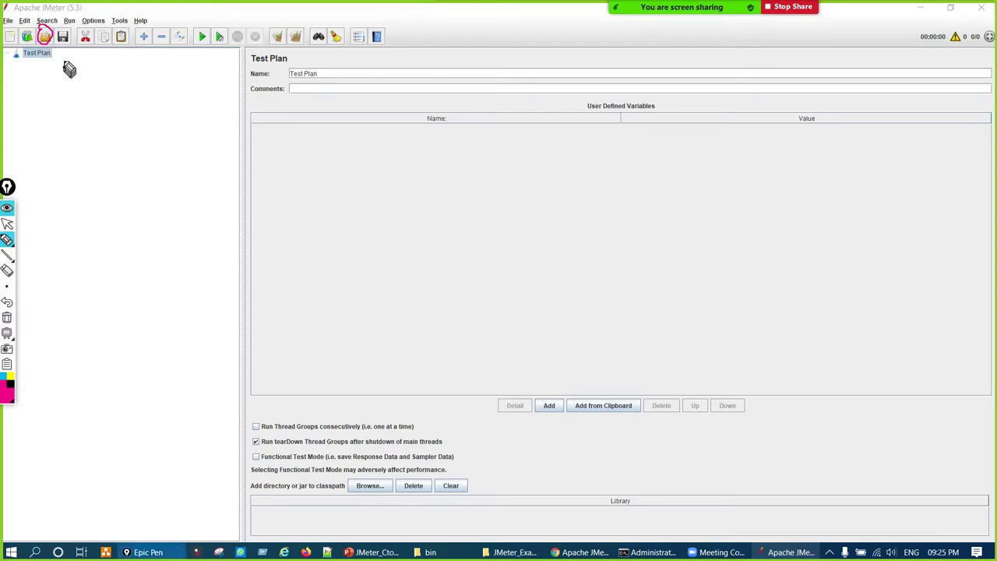
- Circle the Save icon with the pen, point an arrow to it, clear the marks, and view the save commands under File
{"action": "mouse_move", "coordinate": [65, 35]}
{"action": "left_mouse_down"}
{"action": "mouse_move", "coordinate": [67, 51]}
{"action": "mouse_move", "coordinate": [60, 26]}
{"action": "left_mouse_up"}
{"action": "mouse_move", "coordinate": [47, 140]}
{"action": "left_mouse_down"}
{"action": "mouse_move", "coordinate": [60, 65]}
{"action": "mouse_move", "coordinate": [67, 74]}
{"action": "left_mouse_up"}
{"action": "mouse_move", "coordinate": [87, 140]}
{"action": "left_mouse_down"}
{"action": "mouse_move", "coordinate": [67, 184]}
{"action": "mouse_move", "coordinate": [98, 172]}
{"action": "mouse_move", "coordinate": [123, 140]}
{"action": "left_mouse_up"}
{"action": "key", "text": "ctrl+shift+F2"}
{"action": "key", "text": "ctrl+shift+F1"}
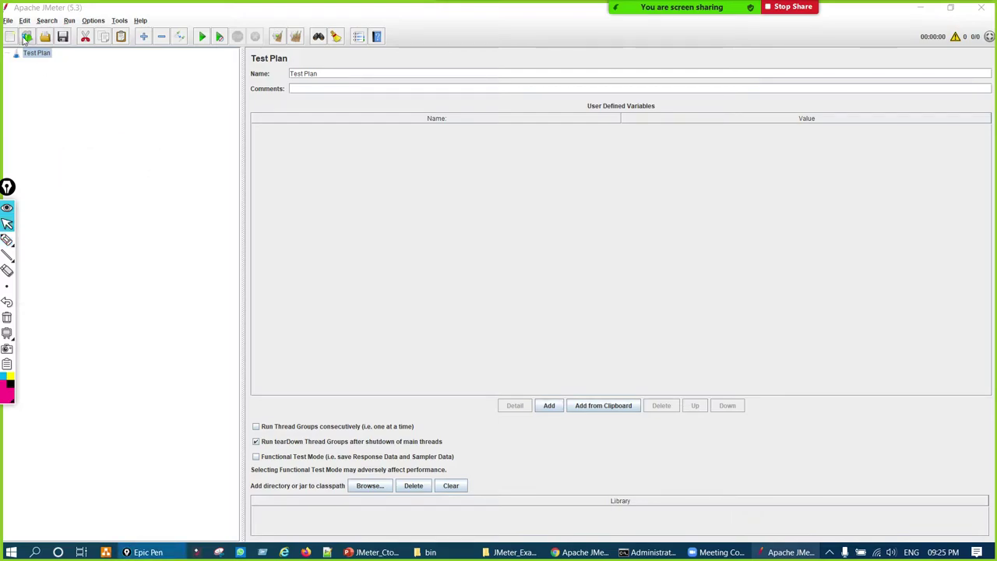
{"action": "left_click", "coordinate": [9, 21]}
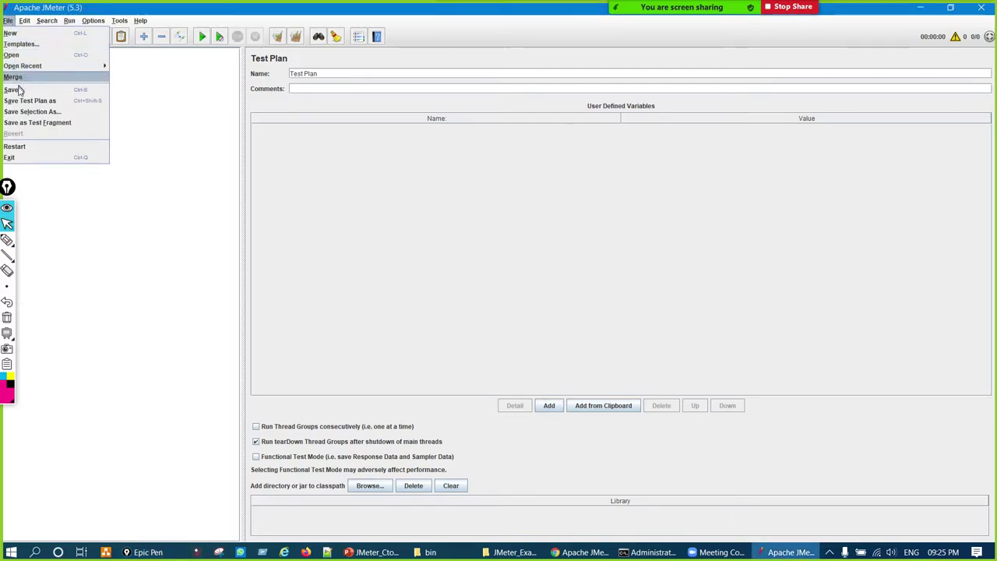
{"action": "left_click", "coordinate": [153, 129]}
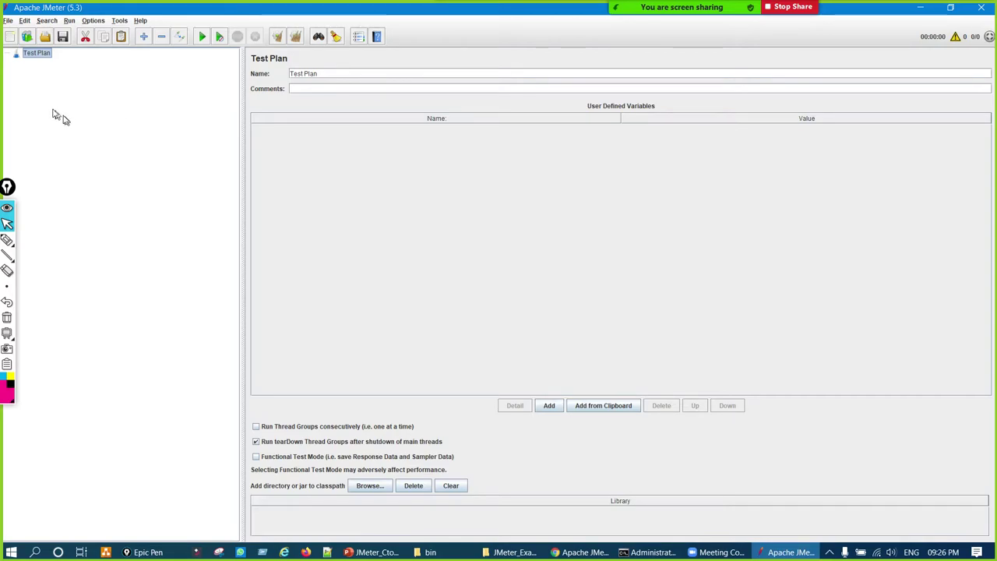
- Circle the Cut icon with the pen, draw an arrow with a handwritten note below it, and clear the marks
{"action": "key", "text": "ctrl+shift+p"}
{"action": "left_click_drag", "start_coordinate": [81, 26], "coordinate": [88, 34]}
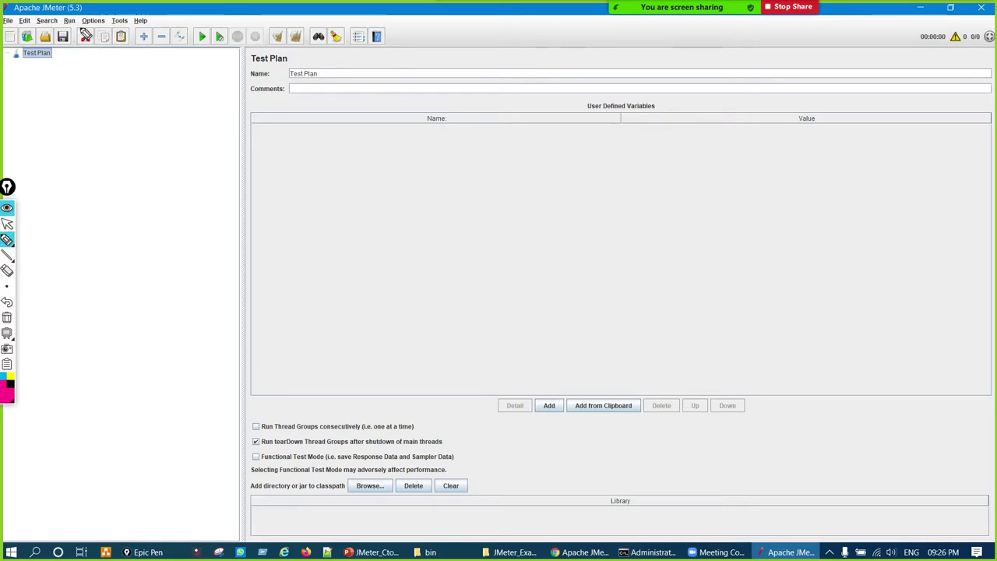
{"action": "mouse_move", "coordinate": [66, 150]}
{"action": "left_mouse_down"}
{"action": "mouse_move", "coordinate": [84, 74]}
{"action": "mouse_move", "coordinate": [95, 94]}
{"action": "left_mouse_up"}
{"action": "mouse_move", "coordinate": [66, 173]}
{"action": "left_mouse_down"}
{"action": "mouse_move", "coordinate": [69, 201]}
{"action": "mouse_move", "coordinate": [100, 170]}
{"action": "left_mouse_up"}
{"action": "mouse_move", "coordinate": [74, 222]}
{"action": "left_mouse_down"}
{"action": "mouse_move", "coordinate": [100, 210]}
{"action": "mouse_move", "coordinate": [99, 221]}
{"action": "left_mouse_up"}
{"action": "key", "text": "ctrl+shift+c"}
- Draw an arrow up to the Copy icon, add a handwritten note below it, and clear the marks
{"action": "left_click_drag", "start_coordinate": [99, 55], "coordinate": [100, 102]}
{"action": "left_click_drag", "start_coordinate": [99, 45], "coordinate": [109, 64]}
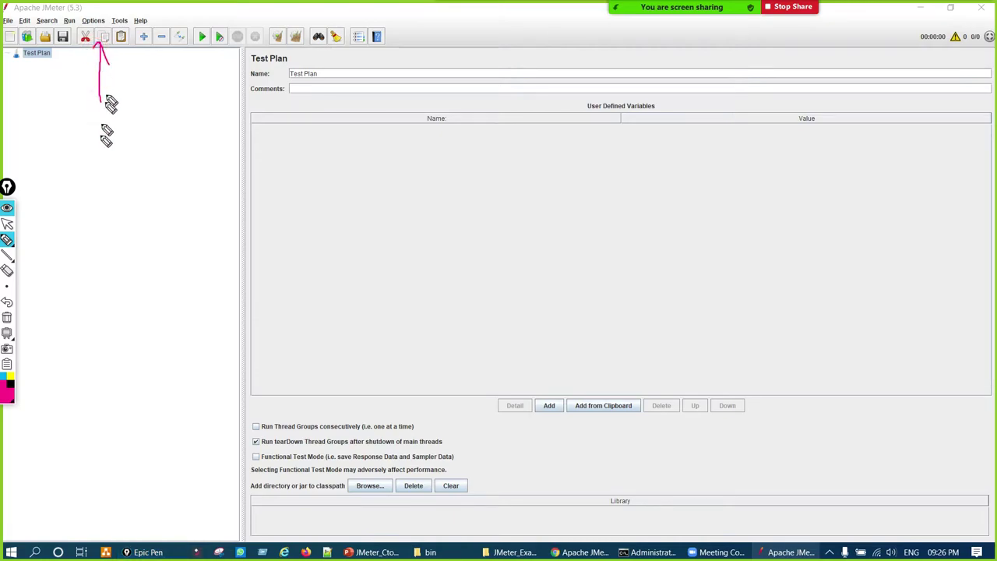
{"action": "mouse_move", "coordinate": [93, 143]}
{"action": "left_mouse_down"}
{"action": "mouse_move", "coordinate": [140, 168]}
{"action": "mouse_move", "coordinate": [156, 149]}
{"action": "mouse_move", "coordinate": [151, 182]}
{"action": "left_mouse_up"}
{"action": "key", "text": "ctrl+shift+c"}
- Draw an arrow up to the Paste icon, add a handwritten note below it, and clear the marks
{"action": "mouse_move", "coordinate": [128, 113]}
{"action": "left_mouse_down"}
{"action": "mouse_move", "coordinate": [118, 46]}
{"action": "mouse_move", "coordinate": [129, 64]}
{"action": "left_mouse_up"}
{"action": "mouse_move", "coordinate": [123, 226]}
{"action": "left_mouse_down"}
{"action": "mouse_move", "coordinate": [137, 195]}
{"action": "mouse_move", "coordinate": [184, 178]}
{"action": "left_mouse_up"}
{"action": "key", "text": "ctrl+shift+c"}
{"action": "key", "text": "ctrl+shift+m"}
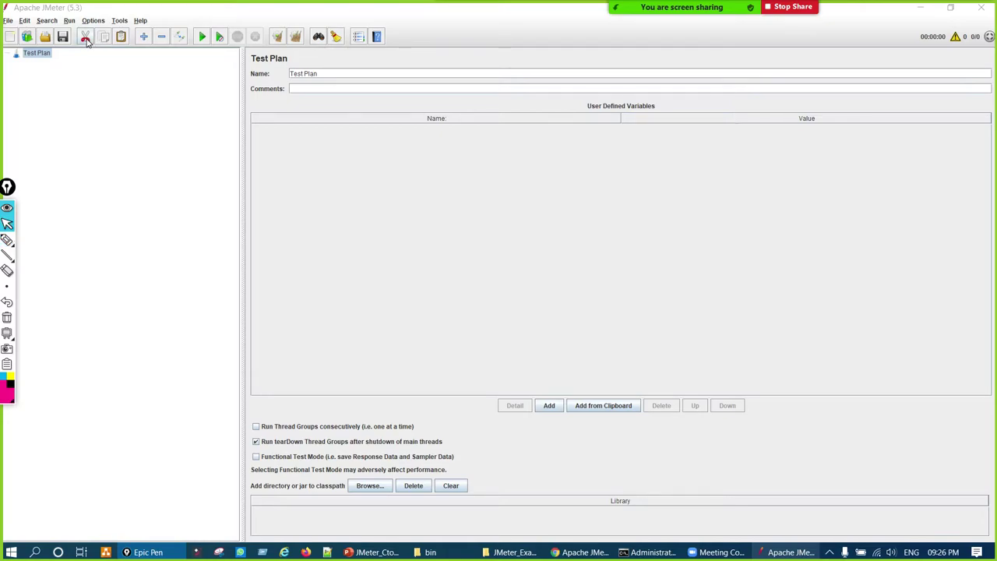
- Examine the commands listed under Edit, Run and the neighbouring menu bar entries
{"action": "left_click", "coordinate": [99, 102]}
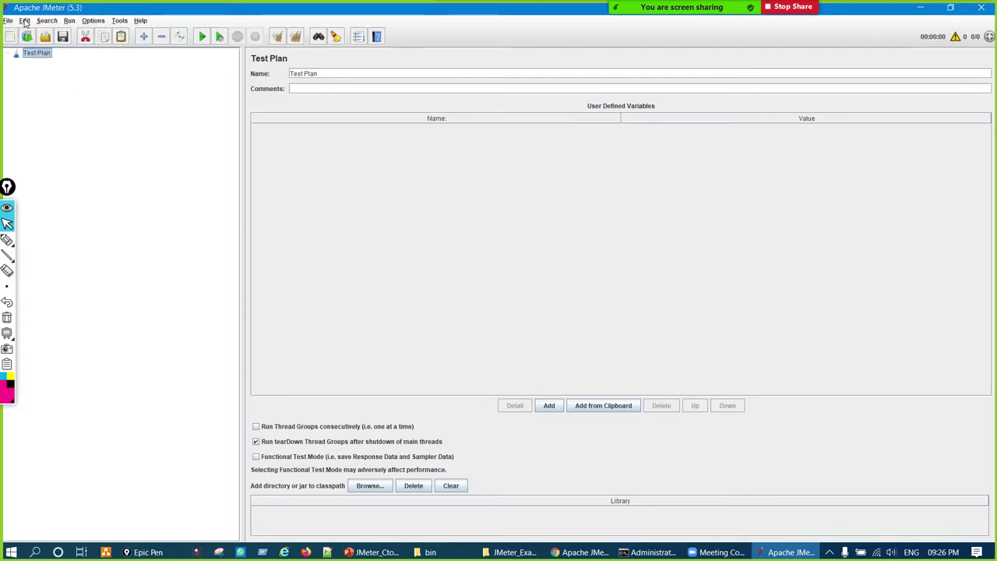
{"action": "left_click", "coordinate": [25, 21]}
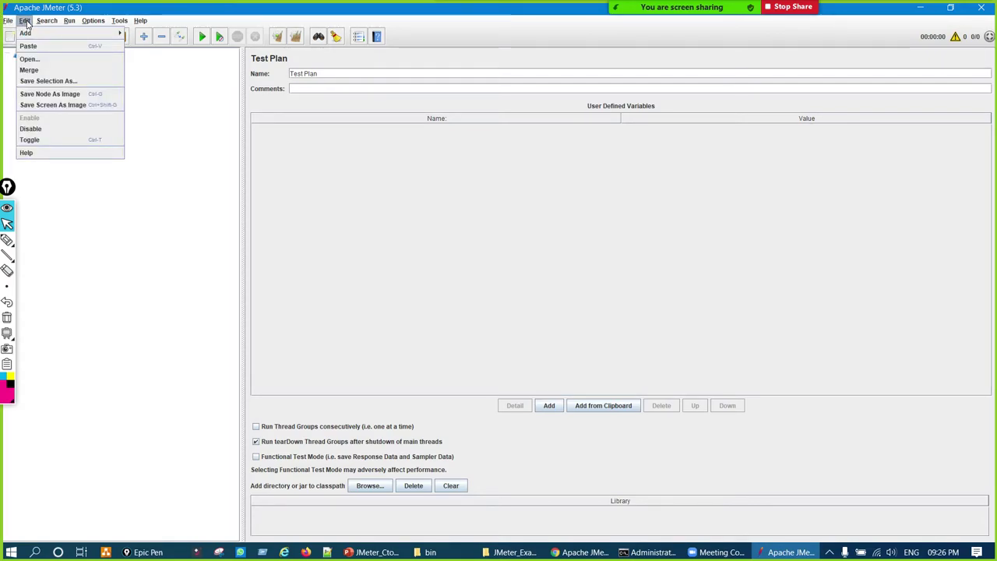
{"action": "mouse_move", "coordinate": [52, 22]}
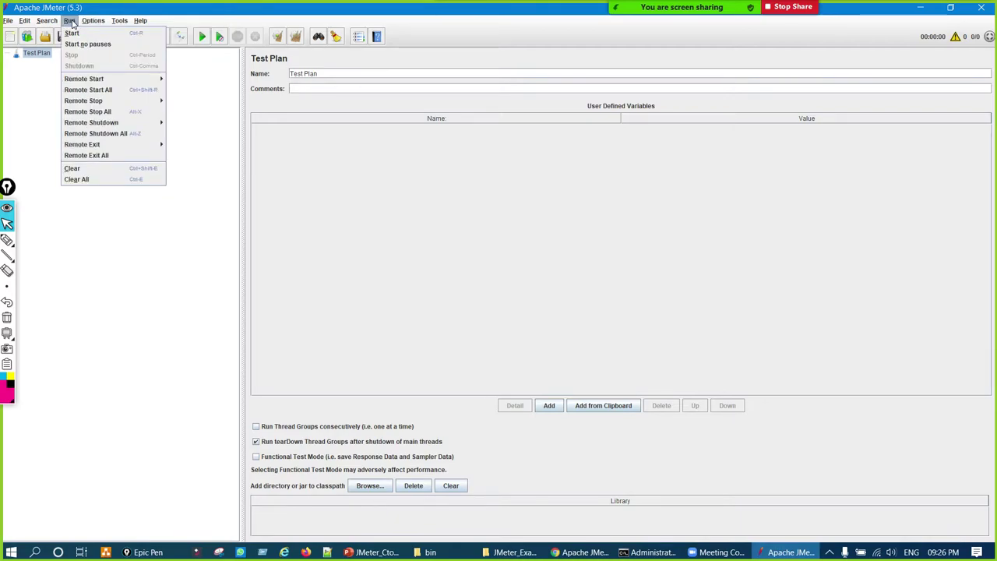
{"action": "mouse_move", "coordinate": [122, 22]}
{"action": "left_click", "coordinate": [44, 116]}
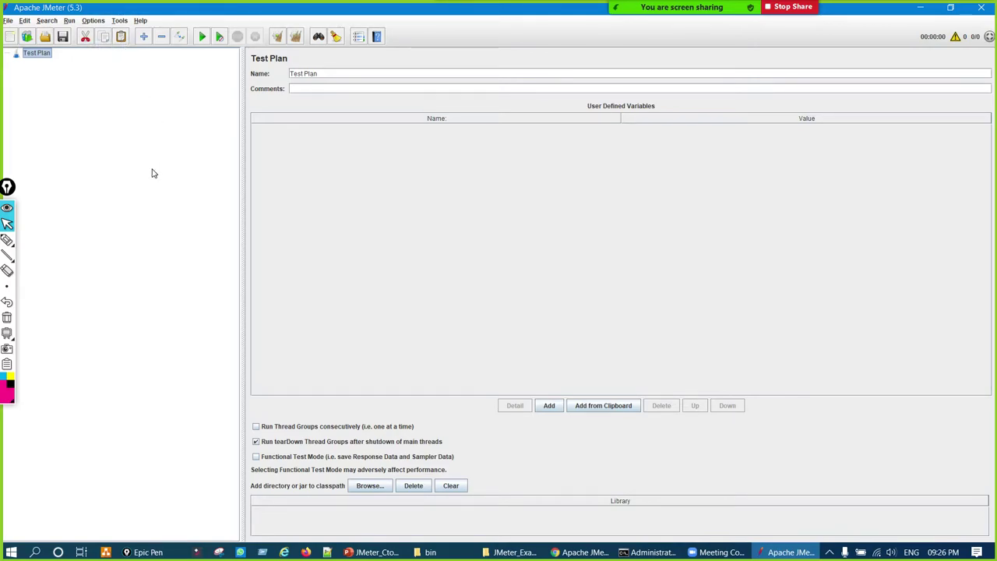
- Point pen arrows at the Expand All and Collapse All icons and label them "expand" and "collapse" by hand
{"action": "key", "text": "ctrl+shift+p"}
{"action": "mouse_move", "coordinate": [124, 100]}
{"action": "left_mouse_down"}
{"action": "mouse_move", "coordinate": [134, 46]}
{"action": "mouse_move", "coordinate": [145, 75]}
{"action": "left_mouse_up"}
{"action": "mouse_move", "coordinate": [64, 188]}
{"action": "left_mouse_down"}
{"action": "mouse_move", "coordinate": [89, 174]}
{"action": "mouse_move", "coordinate": [120, 176]}
{"action": "mouse_move", "coordinate": [131, 145]}
{"action": "left_mouse_up"}
{"action": "mouse_move", "coordinate": [152, 193]}
{"action": "left_mouse_down"}
{"action": "mouse_move", "coordinate": [163, 160]}
{"action": "mouse_move", "coordinate": [198, 143]}
{"action": "mouse_move", "coordinate": [206, 124]}
{"action": "left_mouse_up"}
{"action": "left_click_drag", "start_coordinate": [167, 38], "coordinate": [267, 185]}
{"action": "left_click_drag", "start_coordinate": [166, 41], "coordinate": [199, 65]}
{"action": "mouse_move", "coordinate": [305, 219]}
{"action": "left_mouse_down"}
{"action": "mouse_move", "coordinate": [287, 238]}
{"action": "mouse_move", "coordinate": [341, 226]}
{"action": "mouse_move", "coordinate": [366, 204]}
{"action": "mouse_move", "coordinate": [423, 209]}
{"action": "mouse_move", "coordinate": [461, 178]}
{"action": "mouse_move", "coordinate": [486, 196]}
{"action": "left_mouse_up"}
{"action": "left_click_drag", "start_coordinate": [548, 244], "coordinate": [520, 247]}
{"action": "key", "text": "ctrl+shift+1"}
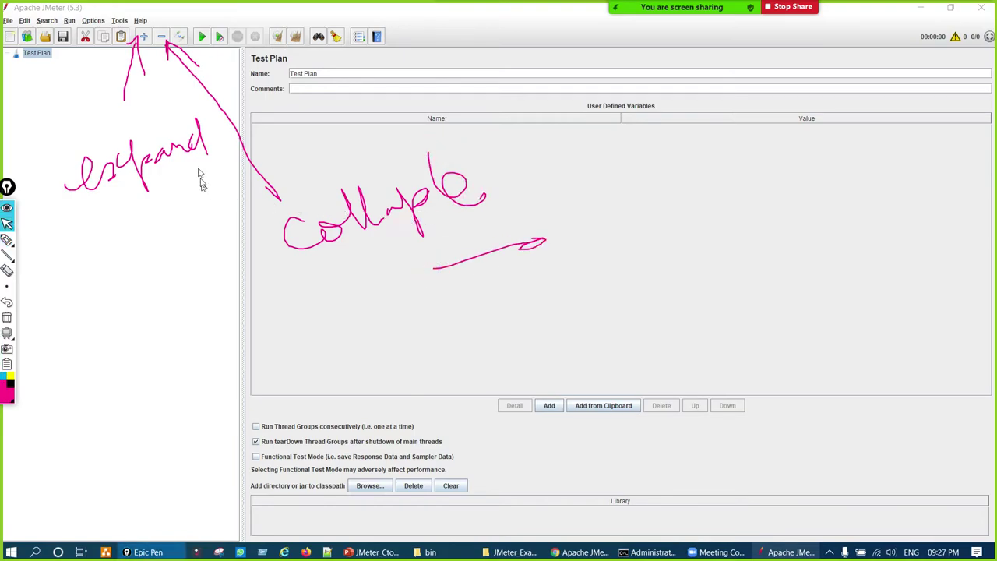
- Locate the Collapse All and Expand All commands among the menus, and clear the pen marks
{"action": "left_click", "coordinate": [24, 21]}
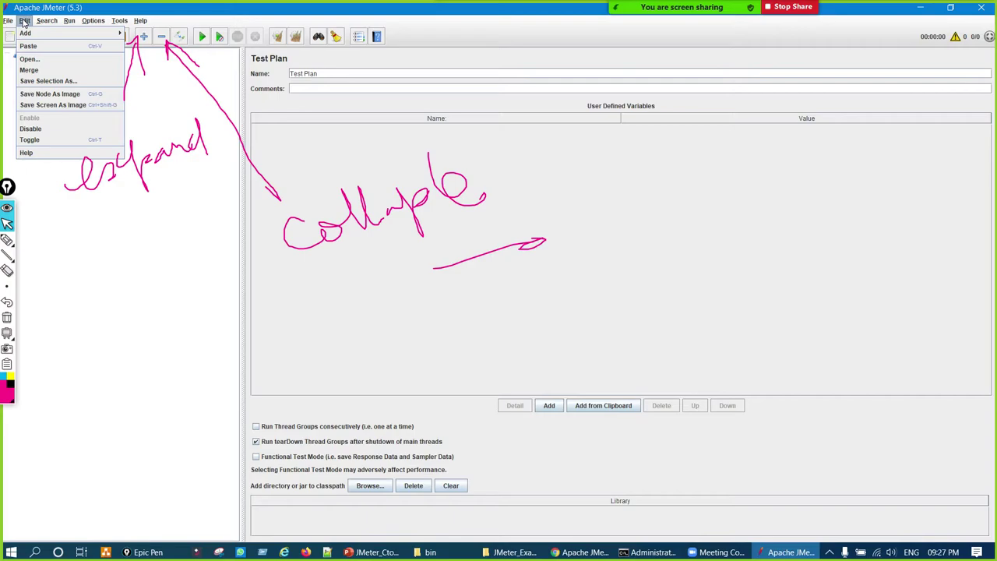
{"action": "left_click", "coordinate": [26, 21]}
{"action": "left_click", "coordinate": [70, 21]}
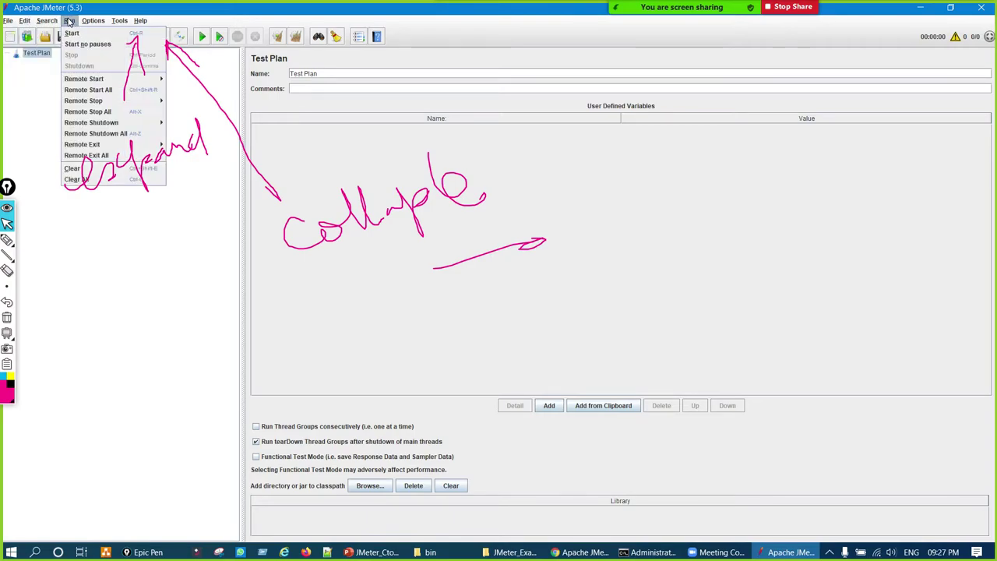
{"action": "left_click", "coordinate": [93, 21]}
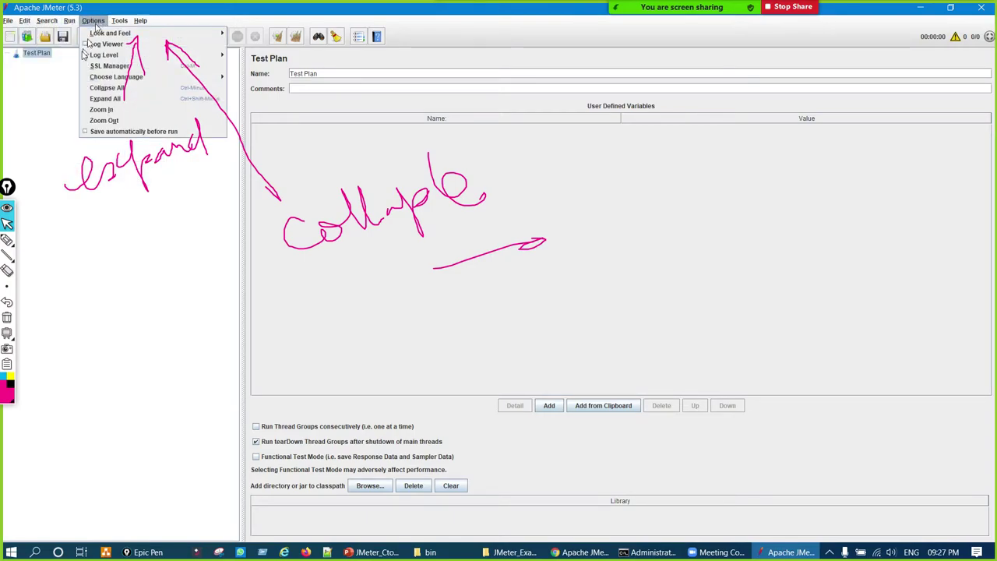
{"action": "left_click", "coordinate": [39, 102]}
{"action": "key", "text": "ctrl+shift+c"}
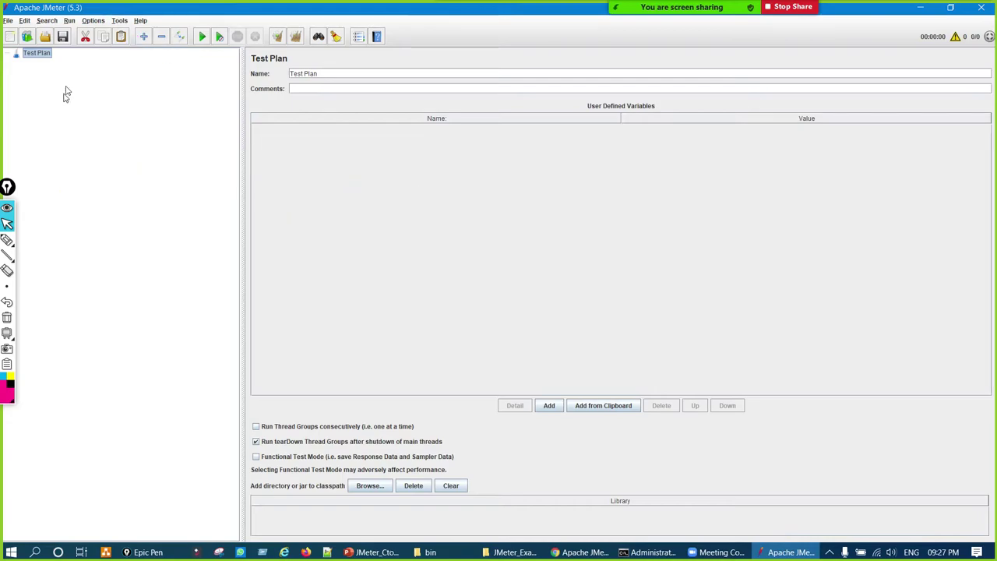
{"action": "left_click", "coordinate": [91, 21]}
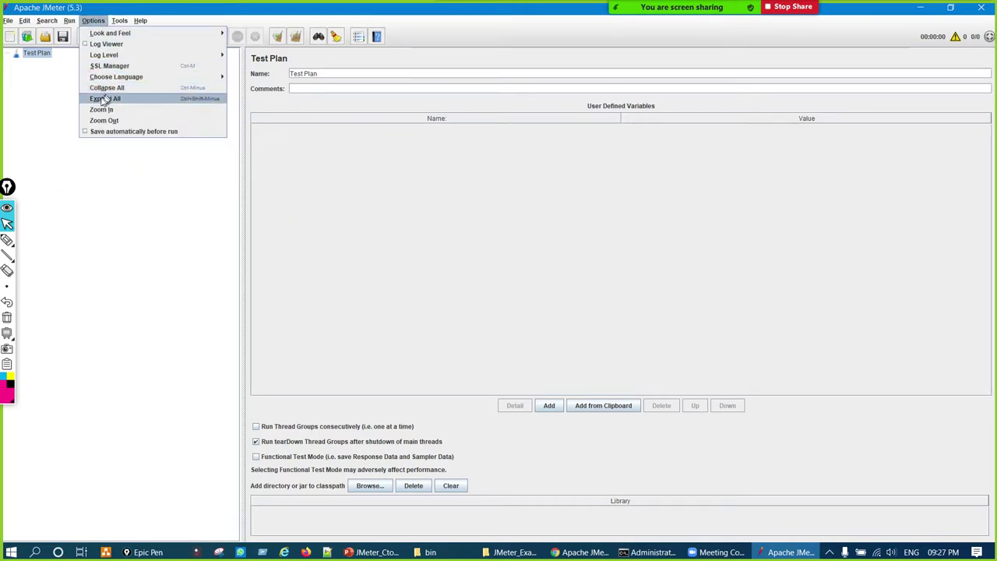
{"action": "left_click", "coordinate": [99, 70]}
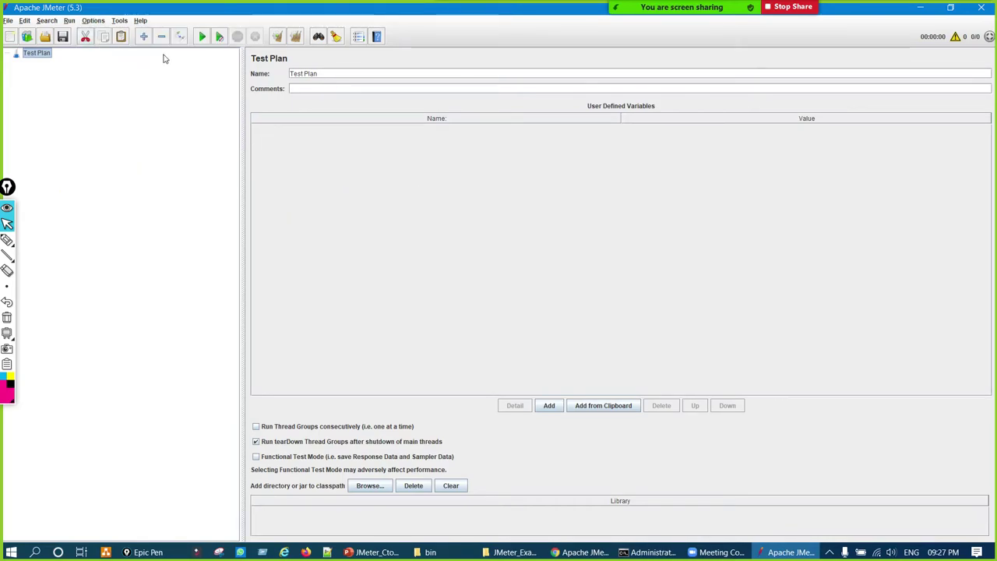
- Circle the Expand All and Collapse All icons with the pen and clear the circles
{"action": "key", "text": "ctrl+shift+p"}
{"action": "left_click_drag", "start_coordinate": [148, 48], "coordinate": [156, 49]}
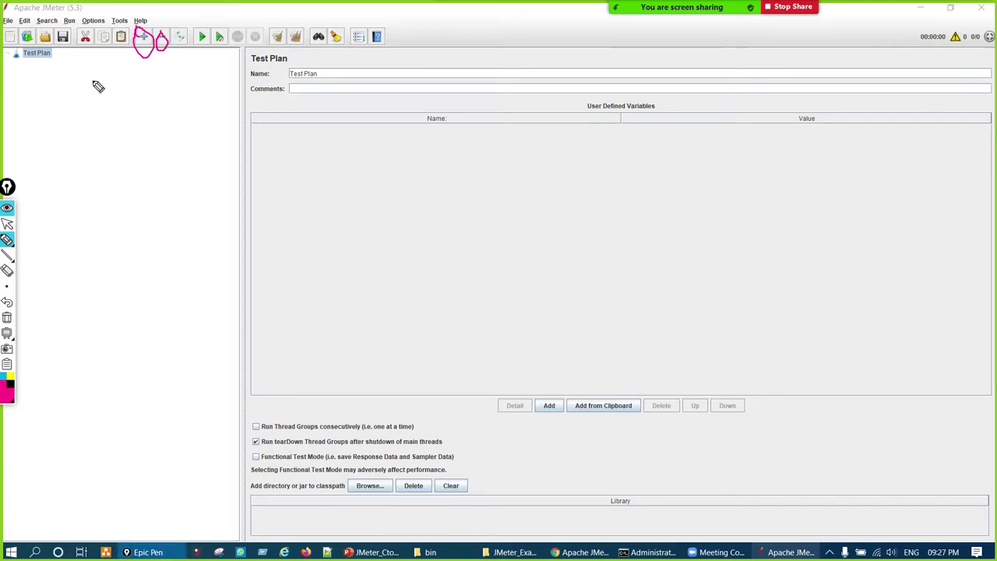
{"action": "key", "text": "ctrl+shift+c"}
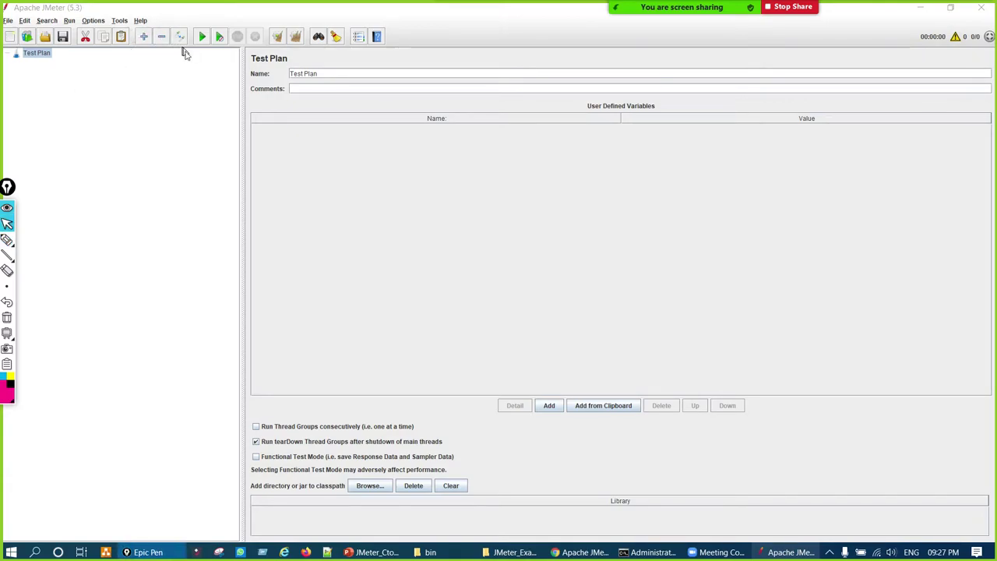
- Circle the Toggle icon with the pen, draw an arrow up to it, and write "toggle" below
{"action": "key", "text": "ctrl+shift+p"}
{"action": "mouse_move", "coordinate": [182, 30]}
{"action": "left_mouse_down"}
{"action": "mouse_move", "coordinate": [192, 53]}
{"action": "mouse_move", "coordinate": [187, 20]}
{"action": "left_mouse_up"}
{"action": "mouse_move", "coordinate": [163, 185]}
{"action": "left_mouse_down"}
{"action": "mouse_move", "coordinate": [185, 78]}
{"action": "mouse_move", "coordinate": [205, 105]}
{"action": "left_mouse_up"}
{"action": "mouse_move", "coordinate": [164, 243]}
{"action": "left_mouse_down"}
{"action": "mouse_move", "coordinate": [191, 300]}
{"action": "mouse_move", "coordinate": [198, 249]}
{"action": "mouse_move", "coordinate": [240, 261]}
{"action": "mouse_move", "coordinate": [267, 205]}
{"action": "mouse_move", "coordinate": [312, 199]}
{"action": "left_mouse_up"}
- Handwrite "disabling" and "enabling" beside the toggle label, separated by vertical lines, and clear all the marks
{"action": "left_click_drag", "start_coordinate": [334, 140], "coordinate": [322, 323]}
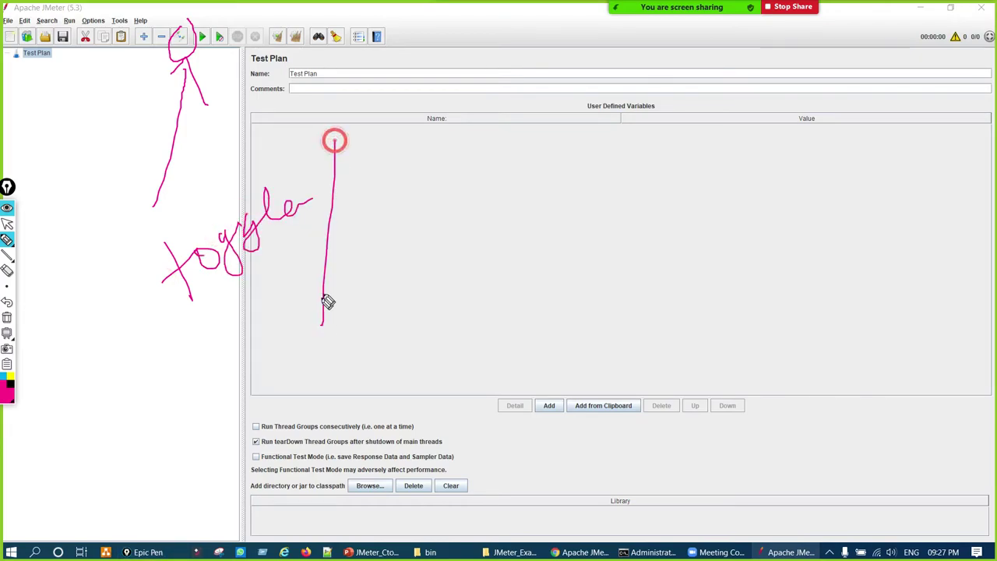
{"action": "mouse_move", "coordinate": [408, 213]}
{"action": "left_mouse_down"}
{"action": "mouse_move", "coordinate": [406, 204]}
{"action": "mouse_move", "coordinate": [442, 225]}
{"action": "left_mouse_up"}
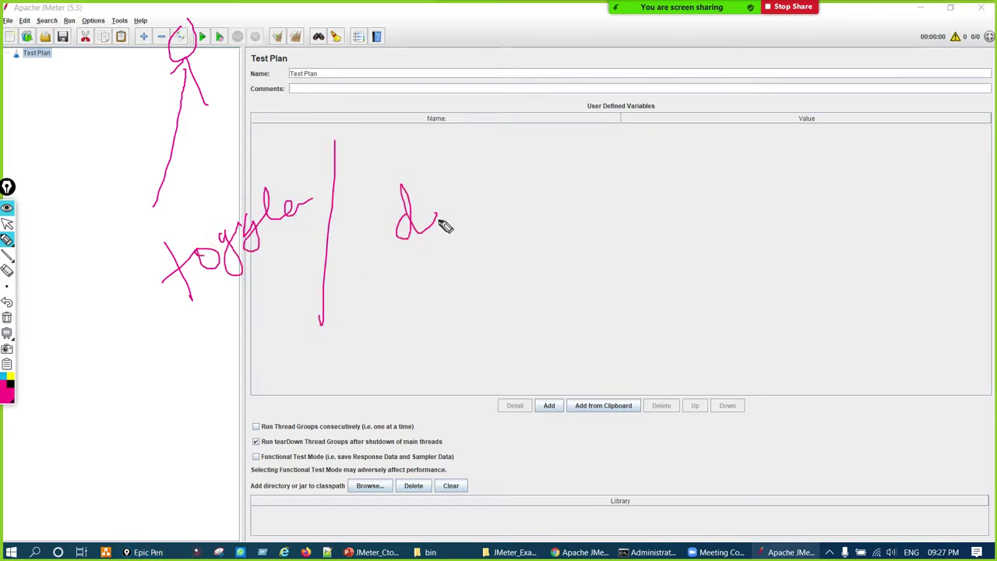
{"action": "left_click", "coordinate": [436, 194]}
{"action": "mouse_move", "coordinate": [471, 191]}
{"action": "left_mouse_down"}
{"action": "mouse_move", "coordinate": [529, 191]}
{"action": "mouse_move", "coordinate": [535, 156]}
{"action": "mouse_move", "coordinate": [597, 169]}
{"action": "mouse_move", "coordinate": [633, 199]}
{"action": "left_mouse_up"}
{"action": "left_click", "coordinate": [566, 150]}
{"action": "left_click_drag", "start_coordinate": [662, 90], "coordinate": [660, 238]}
{"action": "mouse_move", "coordinate": [687, 180]}
{"action": "left_mouse_down"}
{"action": "mouse_move", "coordinate": [774, 187]}
{"action": "mouse_move", "coordinate": [921, 125]}
{"action": "mouse_move", "coordinate": [933, 162]}
{"action": "left_mouse_up"}
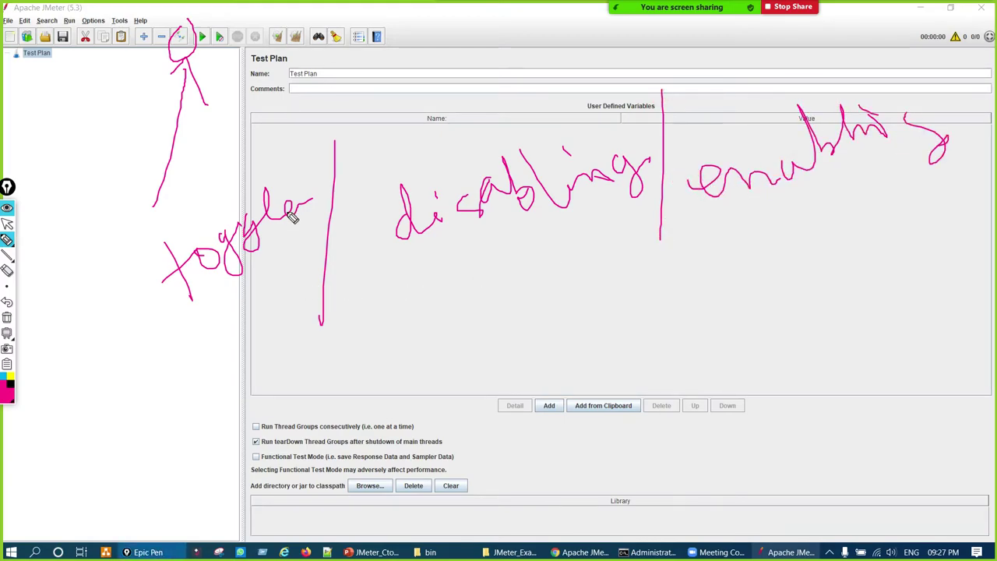
{"action": "left_click_drag", "start_coordinate": [290, 217], "coordinate": [342, 222]}
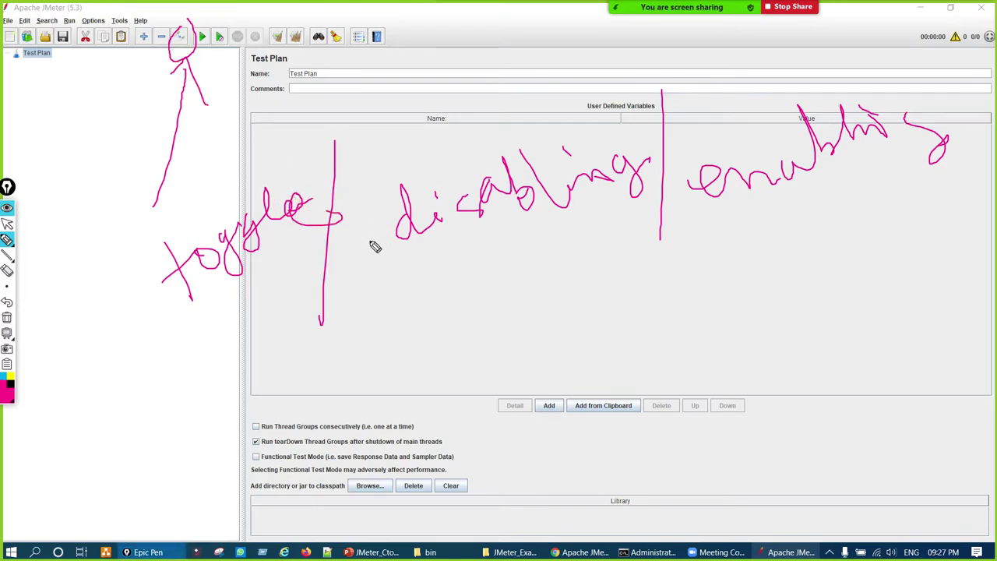
{"action": "key", "text": "ctrl+shift+c"}
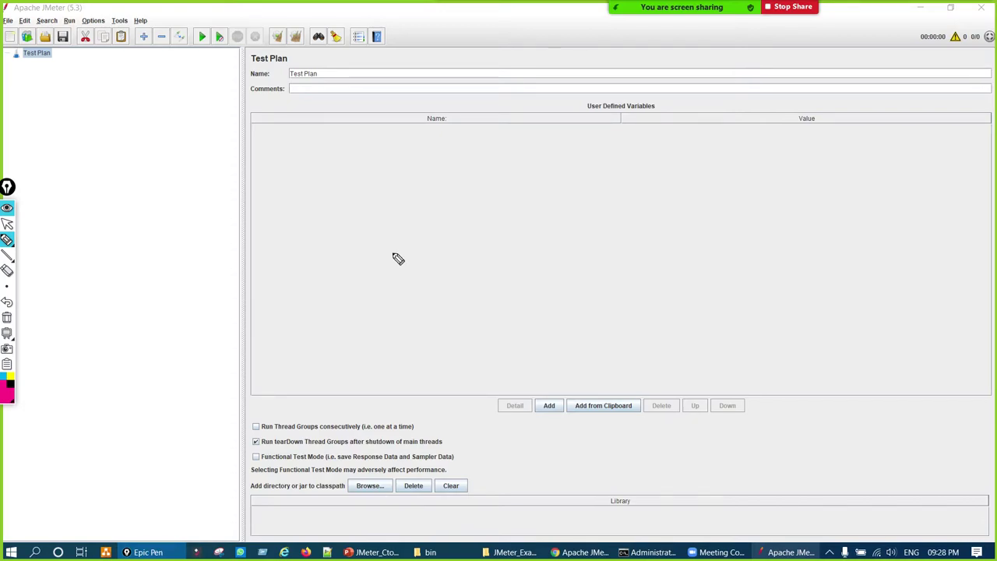
- Sketch two slanted lines and a loop over the variables area, clear them, and mark the tree area below Test Plan
{"action": "mouse_move", "coordinate": [356, 216]}
{"action": "left_mouse_down"}
{"action": "mouse_move", "coordinate": [286, 360]}
{"action": "mouse_move", "coordinate": [298, 382]}
{"action": "mouse_move", "coordinate": [291, 385]}
{"action": "left_mouse_up"}
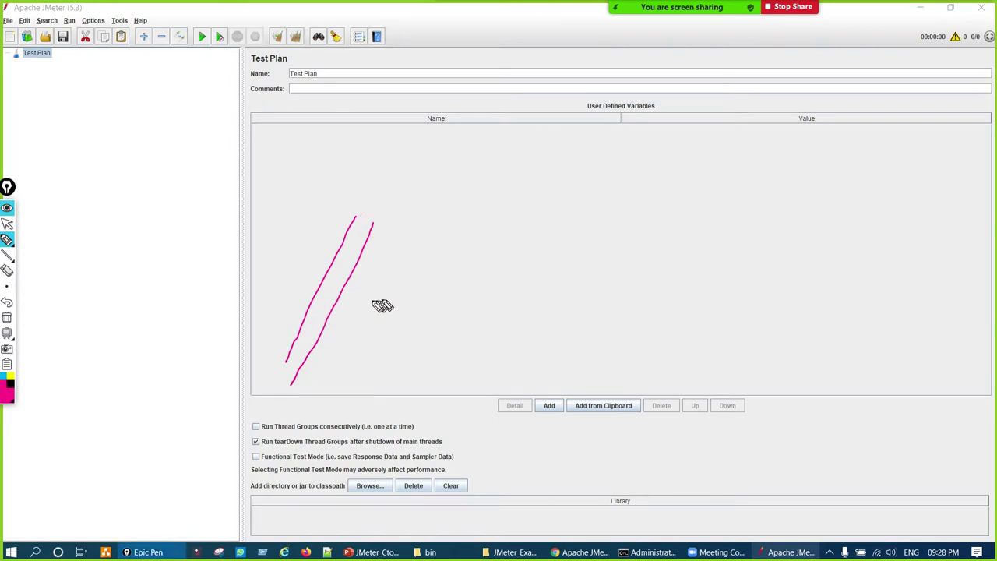
{"action": "left_click_drag", "start_coordinate": [383, 290], "coordinate": [406, 255]}
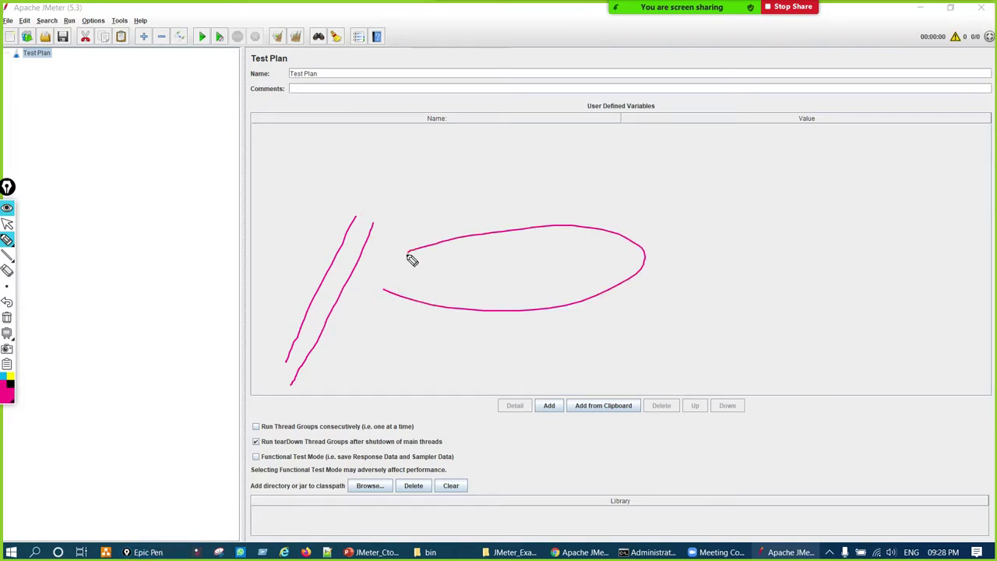
{"action": "key", "text": "ctrl+shift+c"}
{"action": "mouse_move", "coordinate": [38, 63]}
{"action": "left_mouse_down"}
{"action": "mouse_move", "coordinate": [74, 334]}
{"action": "mouse_move", "coordinate": [94, 137]}
{"action": "mouse_move", "coordinate": [48, 97]}
{"action": "left_mouse_up"}
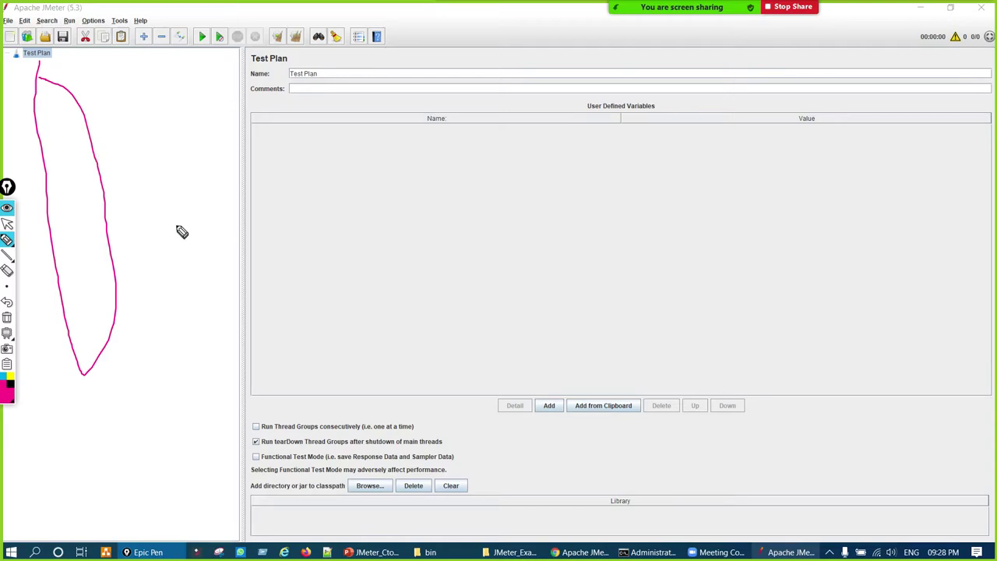
{"action": "left_click_drag", "start_coordinate": [158, 217], "coordinate": [86, 126]}
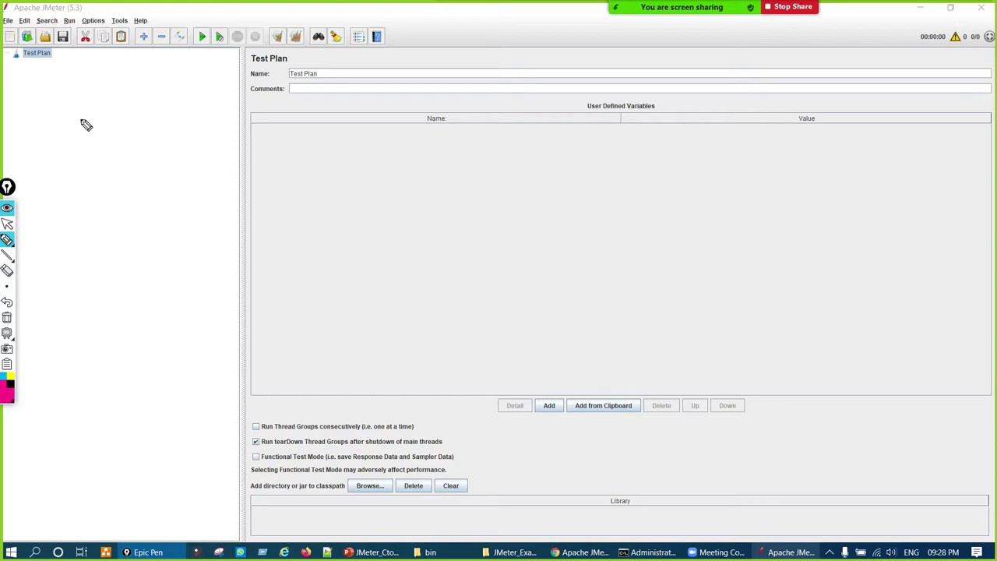
- Draw an arrow up to the Toggle icon, circle the icon, and clear the marks
{"action": "mouse_move", "coordinate": [119, 163]}
{"action": "left_mouse_down"}
{"action": "mouse_move", "coordinate": [185, 49]}
{"action": "mouse_move", "coordinate": [179, 27]}
{"action": "left_mouse_up"}
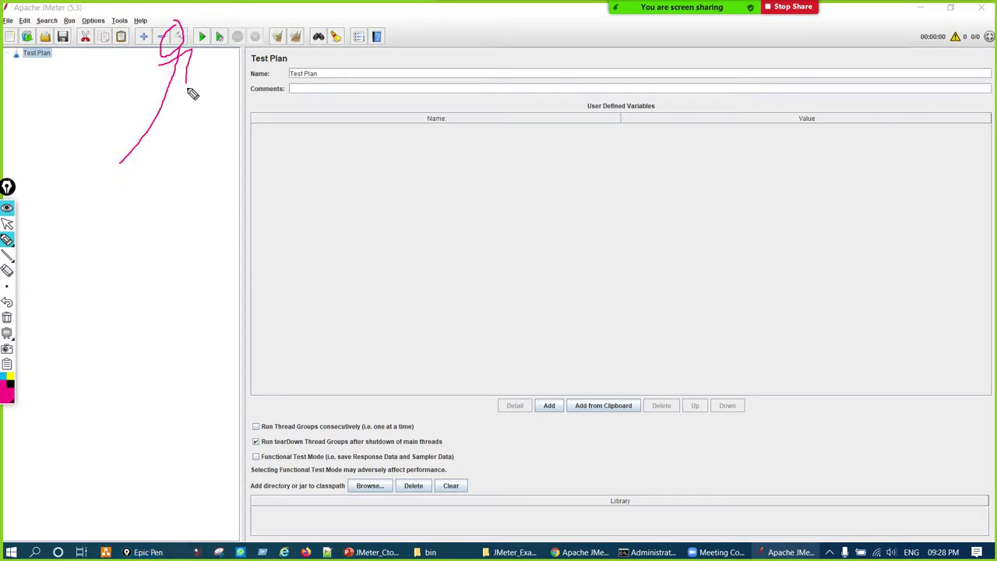
{"action": "left_click_drag", "start_coordinate": [176, 97], "coordinate": [136, 85]}
{"action": "key", "text": "ctrl+F1"}
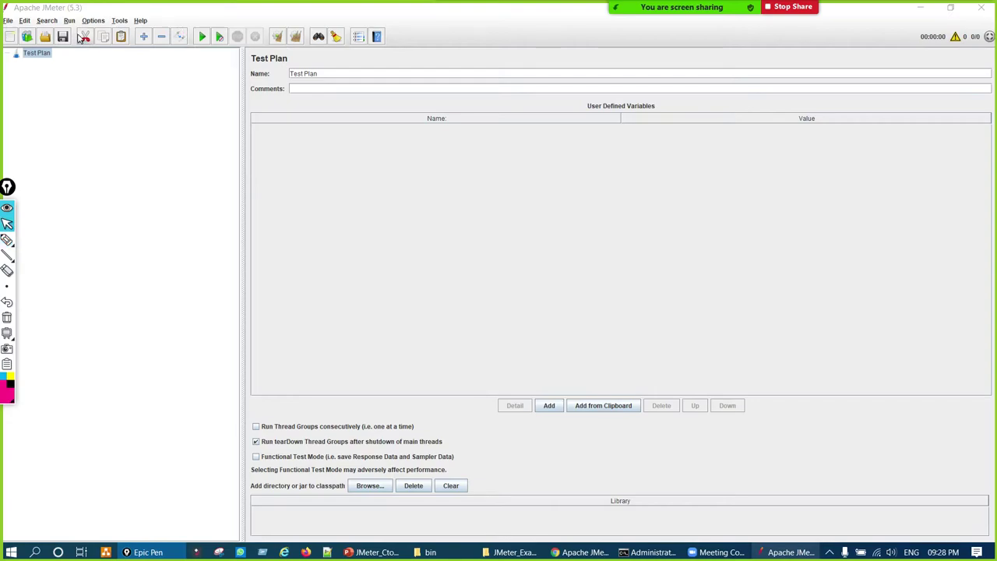
- Locate the Toggle command with its Enable and Disable neighbours under Edit
{"action": "left_click", "coordinate": [90, 21]}
{"action": "mouse_move", "coordinate": [69, 21]}
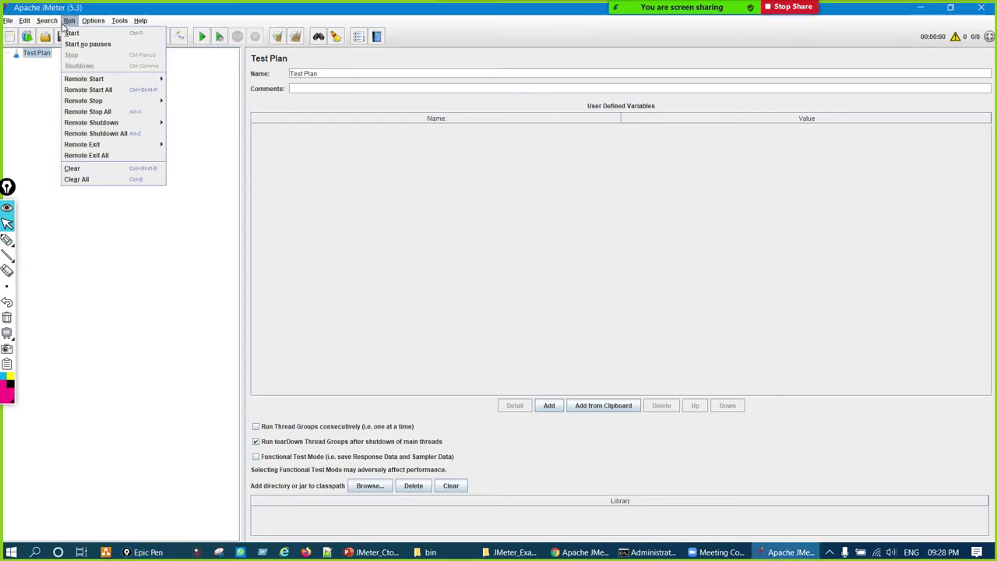
{"action": "mouse_move", "coordinate": [25, 21]}
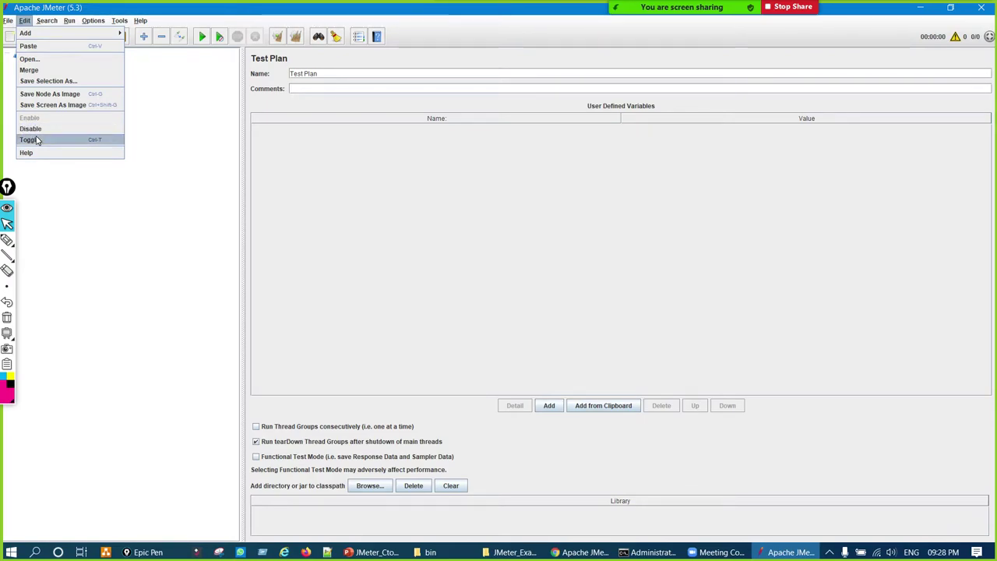
{"action": "left_click", "coordinate": [221, 162]}
- Circle the Start icon with the pen, point an arrow to it with handwritten notes, and clear the marks
{"action": "key", "text": "ctrl+shift+h"}
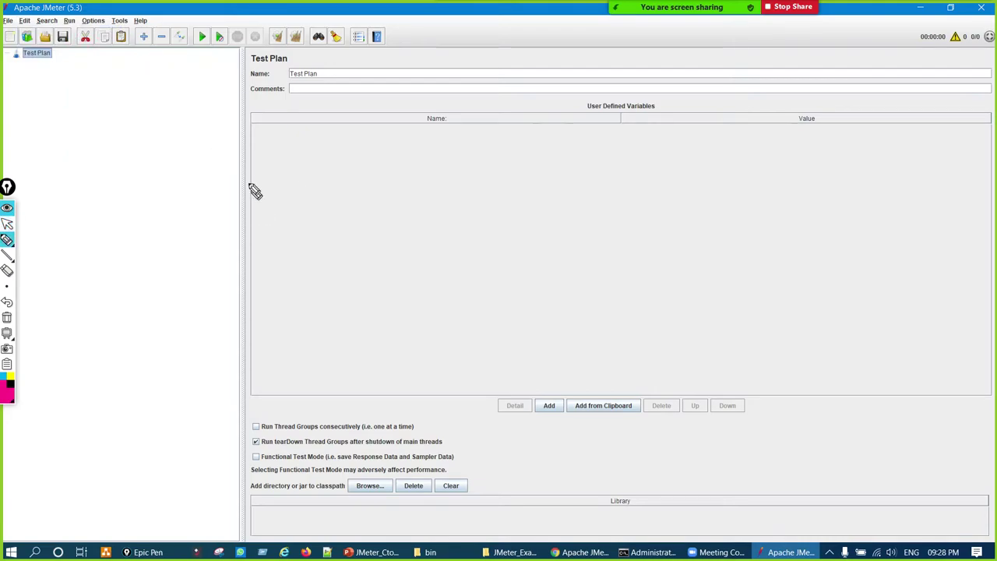
{"action": "left_click_drag", "start_coordinate": [205, 35], "coordinate": [222, 54]}
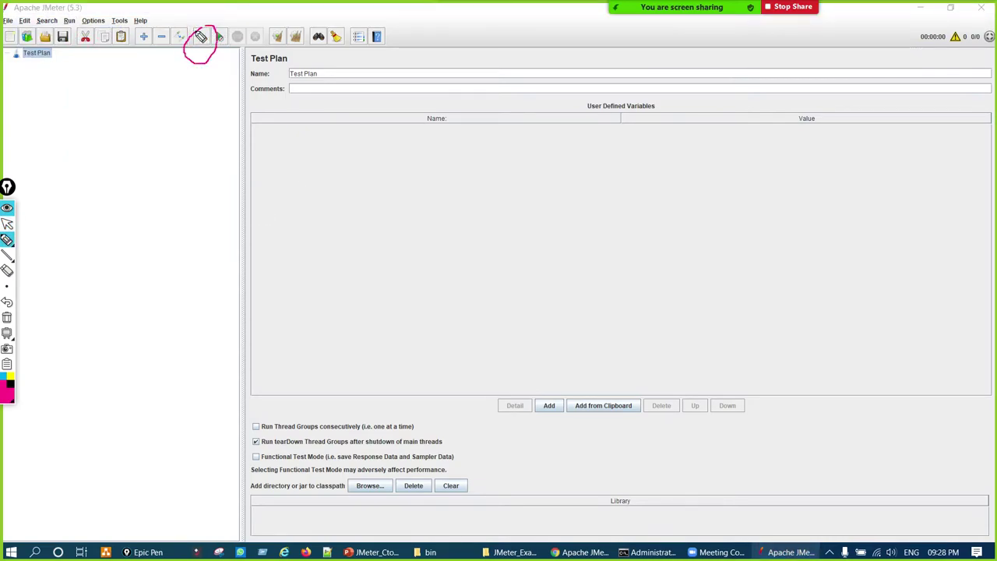
{"action": "mouse_move", "coordinate": [161, 164]}
{"action": "left_mouse_down"}
{"action": "mouse_move", "coordinate": [187, 79]}
{"action": "mouse_move", "coordinate": [207, 124]}
{"action": "left_mouse_up"}
{"action": "mouse_move", "coordinate": [120, 242]}
{"action": "left_mouse_down"}
{"action": "mouse_move", "coordinate": [137, 237]}
{"action": "mouse_move", "coordinate": [151, 201]}
{"action": "mouse_move", "coordinate": [216, 212]}
{"action": "left_mouse_up"}
{"action": "mouse_move", "coordinate": [177, 241]}
{"action": "left_mouse_down"}
{"action": "mouse_move", "coordinate": [258, 210]}
{"action": "mouse_move", "coordinate": [240, 235]}
{"action": "left_mouse_up"}
{"action": "key", "text": "ctrl+shift+c"}
- Circle the Stop and Shutdown icons with the pen, point an arrow to them with handwritten notes, and clear the marks
{"action": "mouse_move", "coordinate": [243, 23]}
{"action": "left_mouse_down"}
{"action": "mouse_move", "coordinate": [224, 43]}
{"action": "mouse_move", "coordinate": [260, 26]}
{"action": "mouse_move", "coordinate": [251, 21]}
{"action": "left_mouse_up"}
{"action": "mouse_move", "coordinate": [163, 239]}
{"action": "left_mouse_down"}
{"action": "mouse_move", "coordinate": [223, 107]}
{"action": "mouse_move", "coordinate": [216, 78]}
{"action": "mouse_move", "coordinate": [232, 68]}
{"action": "left_mouse_up"}
{"action": "left_click_drag", "start_coordinate": [212, 74], "coordinate": [243, 101]}
{"action": "left_click_drag", "start_coordinate": [200, 268], "coordinate": [191, 297]}
{"action": "left_click_drag", "start_coordinate": [201, 341], "coordinate": [272, 311]}
{"action": "mouse_move", "coordinate": [240, 257]}
{"action": "left_mouse_down"}
{"action": "mouse_move", "coordinate": [269, 308]}
{"action": "mouse_move", "coordinate": [310, 247]}
{"action": "left_mouse_up"}
{"action": "left_click_drag", "start_coordinate": [314, 210], "coordinate": [340, 309]}
{"action": "mouse_move", "coordinate": [326, 274]}
{"action": "left_mouse_down"}
{"action": "mouse_move", "coordinate": [387, 225]}
{"action": "mouse_move", "coordinate": [414, 276]}
{"action": "mouse_move", "coordinate": [452, 267]}
{"action": "left_mouse_up"}
{"action": "key", "text": "ctrl+shift+c"}
- Circle the Clear and Clear All icons with the pen, draw an arrow up to them, and write "Clearing" beside it
{"action": "mouse_move", "coordinate": [288, 21]}
{"action": "left_mouse_down"}
{"action": "mouse_move", "coordinate": [280, 14]}
{"action": "mouse_move", "coordinate": [311, 60]}
{"action": "mouse_move", "coordinate": [285, 18]}
{"action": "left_mouse_up"}
{"action": "mouse_move", "coordinate": [272, 189]}
{"action": "left_mouse_down"}
{"action": "mouse_move", "coordinate": [276, 83]}
{"action": "mouse_move", "coordinate": [297, 122]}
{"action": "left_mouse_up"}
{"action": "mouse_move", "coordinate": [290, 205]}
{"action": "left_mouse_down"}
{"action": "mouse_move", "coordinate": [324, 201]}
{"action": "mouse_move", "coordinate": [356, 221]}
{"action": "mouse_move", "coordinate": [385, 182]}
{"action": "mouse_move", "coordinate": [474, 167]}
{"action": "left_mouse_up"}
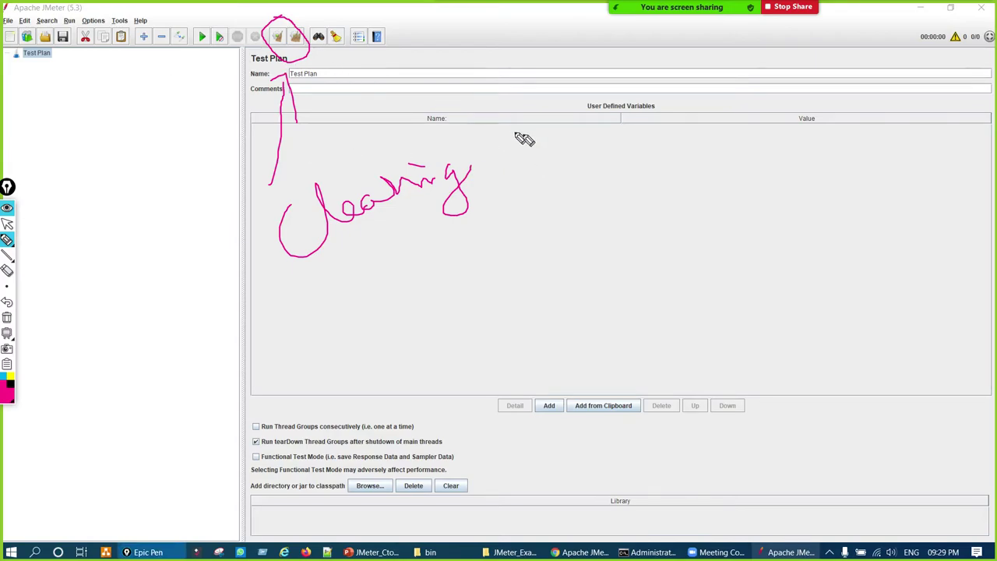
- Add further handwritten notes beside the "Clearing" label with the pen and wipe all the marks
{"action": "left_click_drag", "start_coordinate": [389, 189], "coordinate": [417, 181]}
{"action": "mouse_move", "coordinate": [530, 138]}
{"action": "left_mouse_down"}
{"action": "mouse_move", "coordinate": [575, 149]}
{"action": "mouse_move", "coordinate": [668, 133]}
{"action": "mouse_move", "coordinate": [709, 142]}
{"action": "mouse_move", "coordinate": [800, 111]}
{"action": "mouse_move", "coordinate": [851, 131]}
{"action": "left_mouse_up"}
{"action": "left_click_drag", "start_coordinate": [806, 206], "coordinate": [863, 172]}
{"action": "left_click_drag", "start_coordinate": [726, 204], "coordinate": [758, 204]}
{"action": "key", "text": "ctrl+shift+c"}
- Circle the binoculars Search icon with the pen, point an arrow to it, write "Search", and clear the marks
{"action": "mouse_move", "coordinate": [320, 33]}
{"action": "left_mouse_down"}
{"action": "mouse_move", "coordinate": [319, 67]}
{"action": "mouse_move", "coordinate": [316, 38]}
{"action": "left_mouse_up"}
{"action": "mouse_move", "coordinate": [309, 178]}
{"action": "left_mouse_down"}
{"action": "mouse_move", "coordinate": [316, 78]}
{"action": "mouse_move", "coordinate": [335, 108]}
{"action": "left_mouse_up"}
{"action": "mouse_move", "coordinate": [327, 222]}
{"action": "left_mouse_down"}
{"action": "mouse_move", "coordinate": [367, 274]}
{"action": "mouse_move", "coordinate": [433, 212]}
{"action": "mouse_move", "coordinate": [556, 198]}
{"action": "left_mouse_up"}
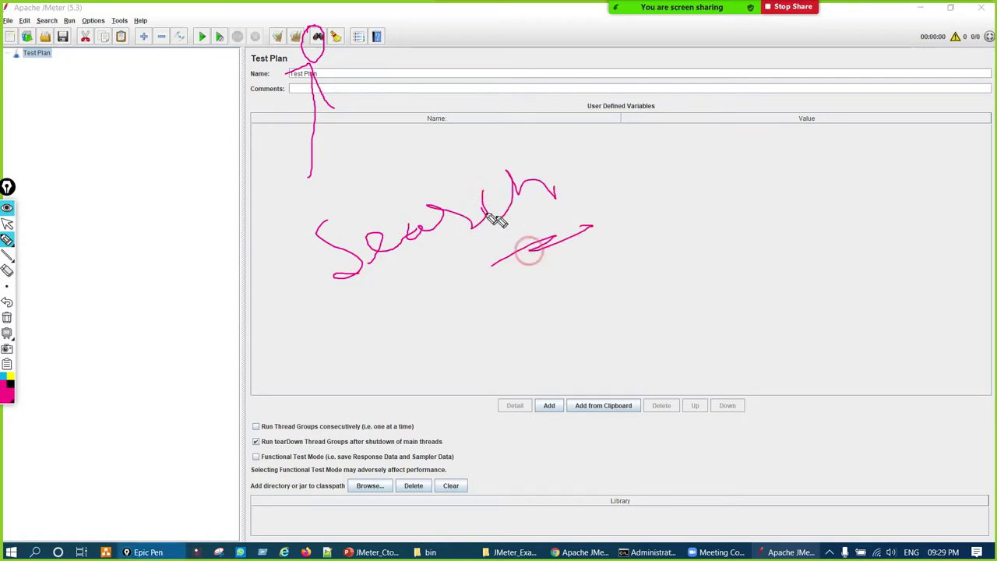
{"action": "key", "text": "ctrl+shift+c"}
- Circle the broom-shaped Reset Search icon with the pen, point an arrow to it with handwritten notes, and clear the marks
{"action": "left_click_drag", "start_coordinate": [337, 30], "coordinate": [350, 228]}
{"action": "mouse_move", "coordinate": [314, 80]}
{"action": "left_mouse_down"}
{"action": "mouse_move", "coordinate": [323, 72]}
{"action": "mouse_move", "coordinate": [351, 95]}
{"action": "left_mouse_up"}
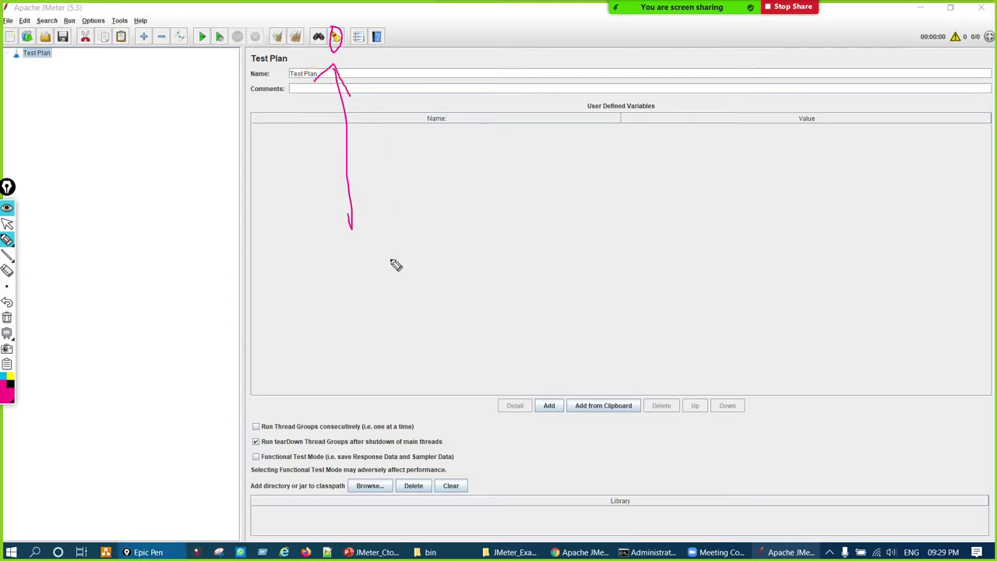
{"action": "mouse_move", "coordinate": [347, 301]}
{"action": "left_mouse_down"}
{"action": "mouse_move", "coordinate": [367, 272]}
{"action": "mouse_move", "coordinate": [445, 242]}
{"action": "mouse_move", "coordinate": [466, 254]}
{"action": "left_mouse_up"}
{"action": "mouse_move", "coordinate": [545, 196]}
{"action": "left_mouse_down"}
{"action": "mouse_move", "coordinate": [577, 226]}
{"action": "mouse_move", "coordinate": [639, 207]}
{"action": "mouse_move", "coordinate": [717, 226]}
{"action": "left_mouse_up"}
{"action": "key", "text": "ctrl+shift+c"}
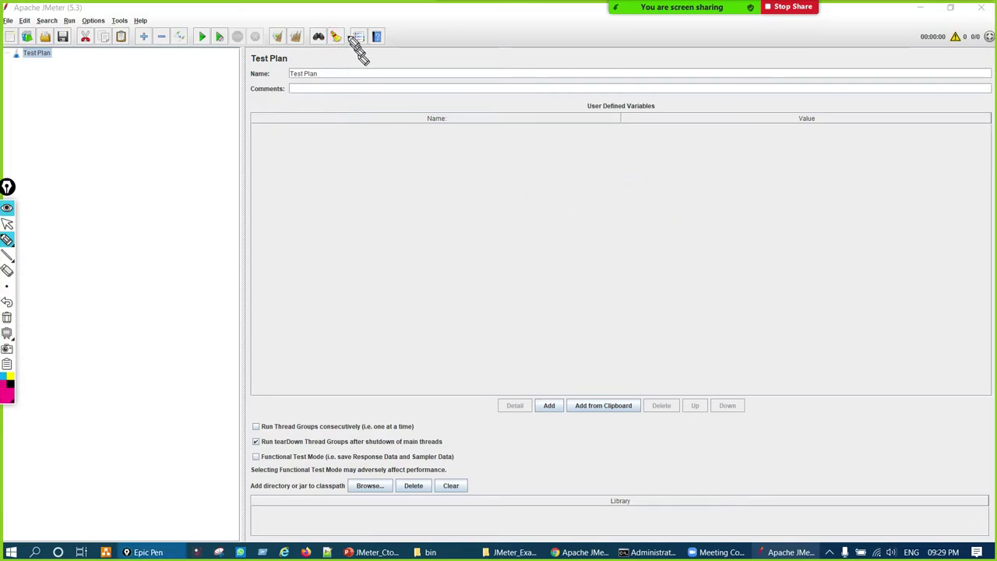
- Circle the Function Helper icon with the pen, point an arrow to it, write "40-42" beside it, and clear the marks
{"action": "left_click_drag", "start_coordinate": [360, 32], "coordinate": [365, 59]}
{"action": "mouse_move", "coordinate": [355, 179]}
{"action": "left_mouse_down"}
{"action": "mouse_move", "coordinate": [352, 31]}
{"action": "mouse_move", "coordinate": [343, 61]}
{"action": "left_mouse_up"}
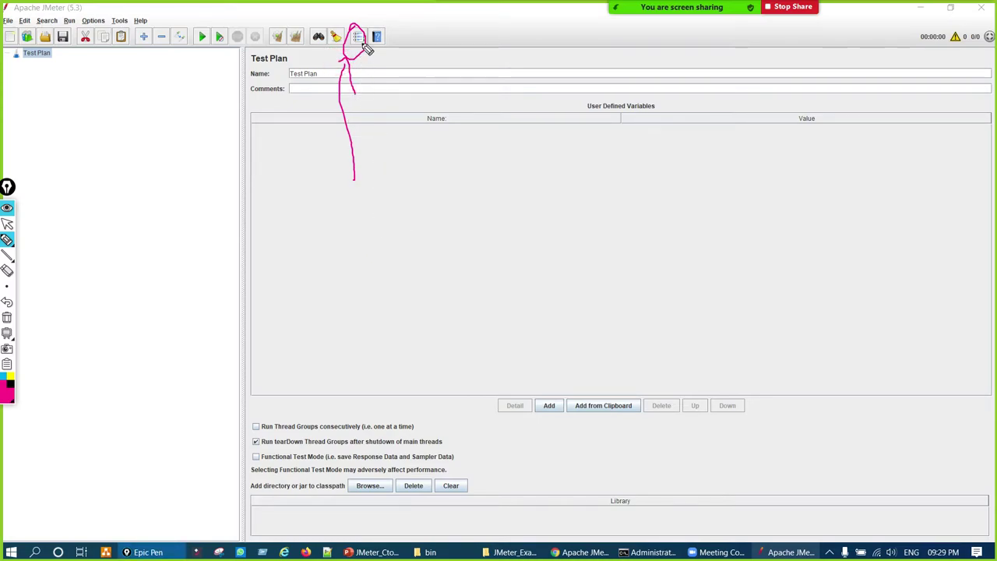
{"action": "mouse_move", "coordinate": [405, 222]}
{"action": "left_mouse_down"}
{"action": "mouse_move", "coordinate": [403, 264]}
{"action": "mouse_move", "coordinate": [444, 245]}
{"action": "left_mouse_up"}
{"action": "left_click_drag", "start_coordinate": [415, 232], "coordinate": [424, 289]}
{"action": "mouse_move", "coordinate": [442, 230]}
{"action": "left_mouse_down"}
{"action": "mouse_move", "coordinate": [456, 247]}
{"action": "mouse_move", "coordinate": [448, 234]}
{"action": "mouse_move", "coordinate": [497, 226]}
{"action": "left_mouse_up"}
{"action": "mouse_move", "coordinate": [507, 205]}
{"action": "left_mouse_down"}
{"action": "mouse_move", "coordinate": [537, 219]}
{"action": "mouse_move", "coordinate": [524, 248]}
{"action": "left_mouse_up"}
{"action": "left_click_drag", "start_coordinate": [545, 200], "coordinate": [555, 237]}
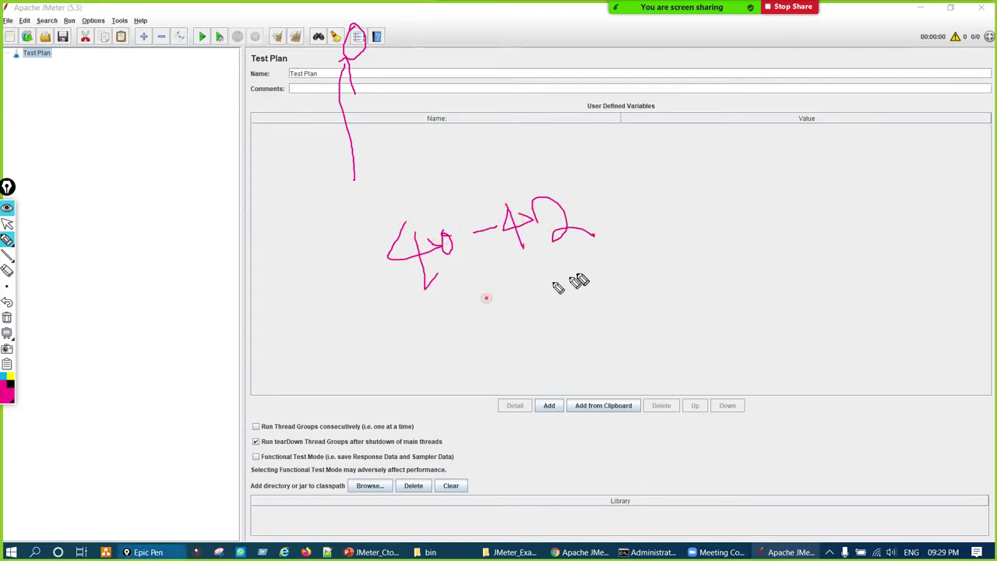
{"action": "left_click_drag", "start_coordinate": [514, 299], "coordinate": [615, 270]}
{"action": "key", "text": "ctrl+Delete"}
- Open the Function Helper dialog, mark its title with the pen, look through the list of available functions, and close it
{"action": "key", "text": "ctrl+F1"}
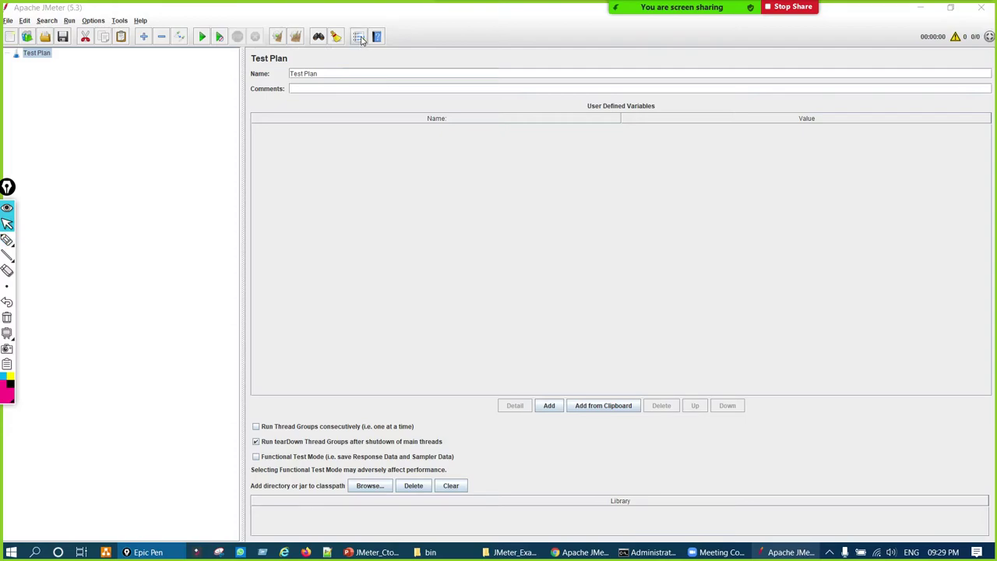
{"action": "left_click", "coordinate": [359, 37]}
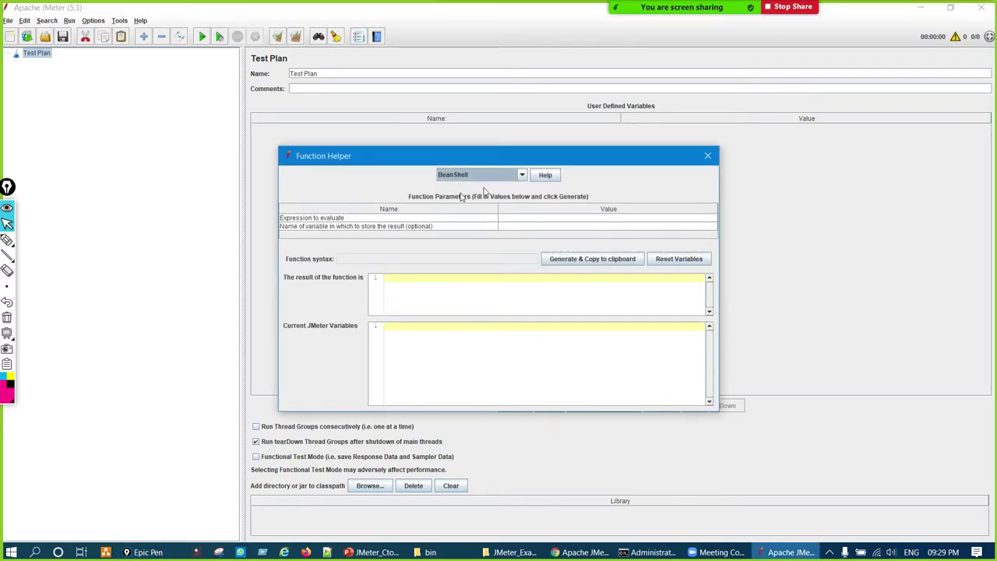
{"action": "key", "text": "ctrl+F1"}
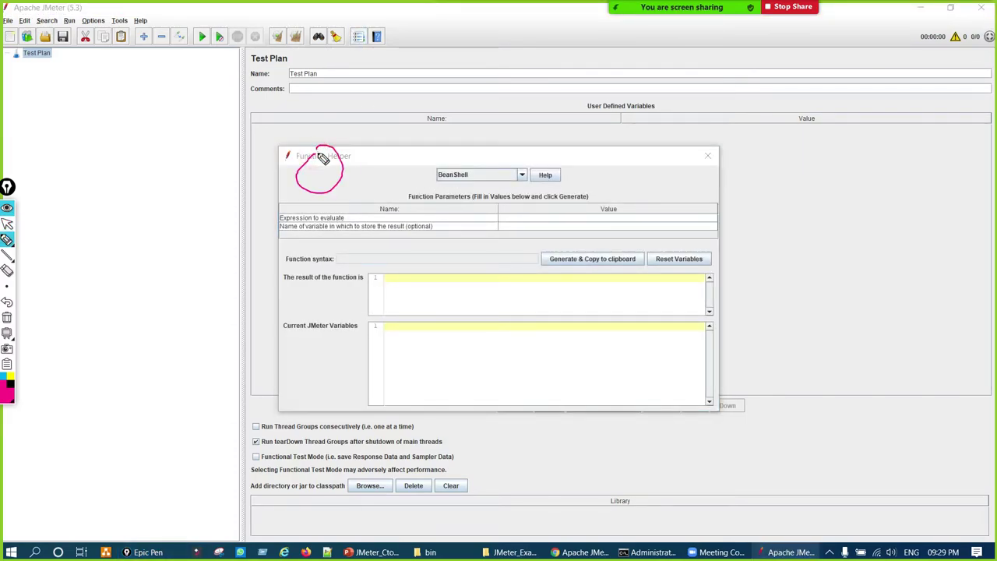
{"action": "key", "text": "ctrl+F1"}
{"action": "left_click", "coordinate": [521, 175]}
{"action": "scroll", "coordinate": [477, 225], "scroll_direction": "down", "scroll_amount": 10}
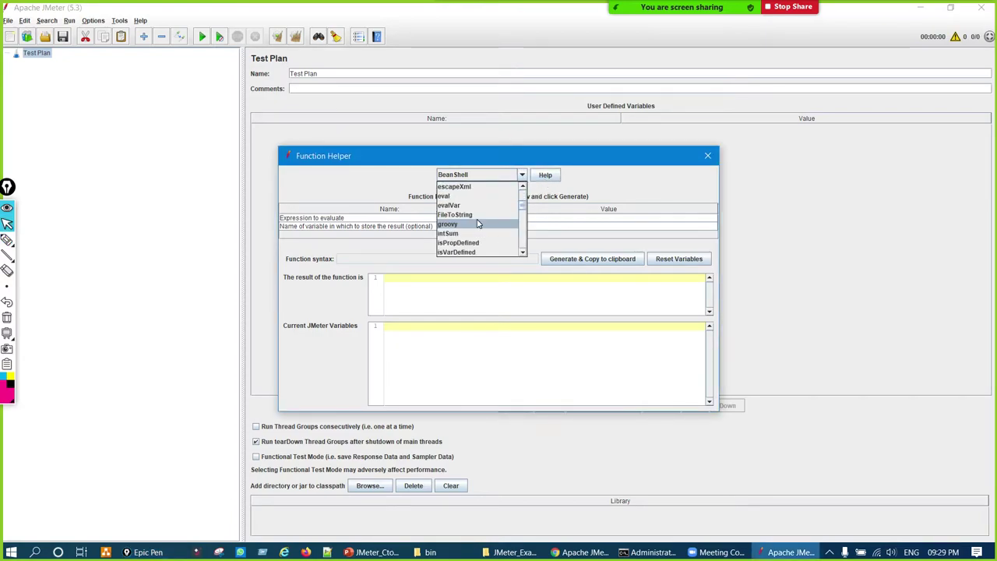
{"action": "scroll", "coordinate": [477, 225], "scroll_direction": "up", "scroll_amount": 10}
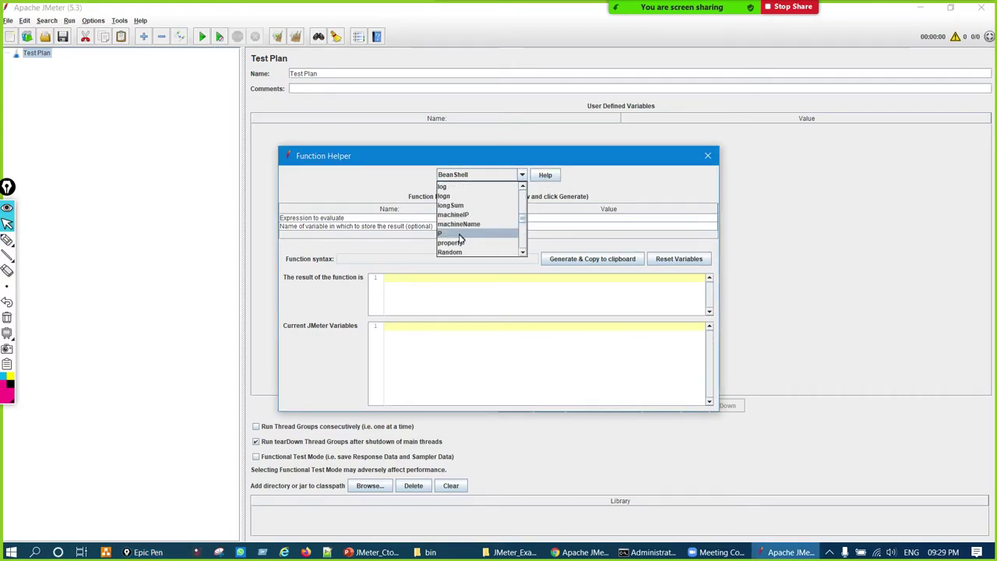
{"action": "left_click", "coordinate": [709, 158]}
{"action": "left_click", "coordinate": [709, 156]}
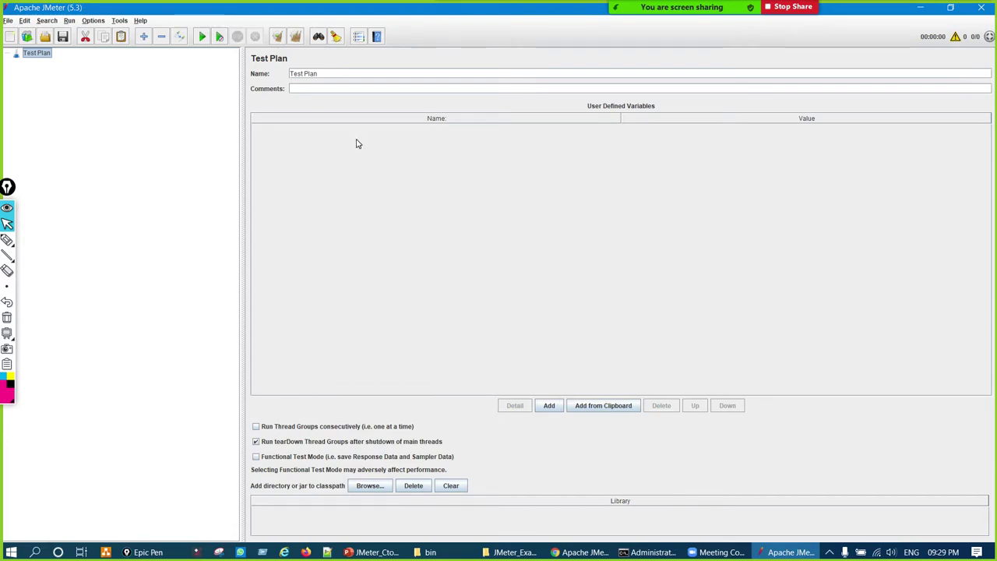
- Circle the Help icon with the pen, locate the matching Help command among the menus, and remove the marks
{"action": "key", "text": "ctrl+F2"}
{"action": "left_click_drag", "start_coordinate": [371, 49], "coordinate": [383, 26]}
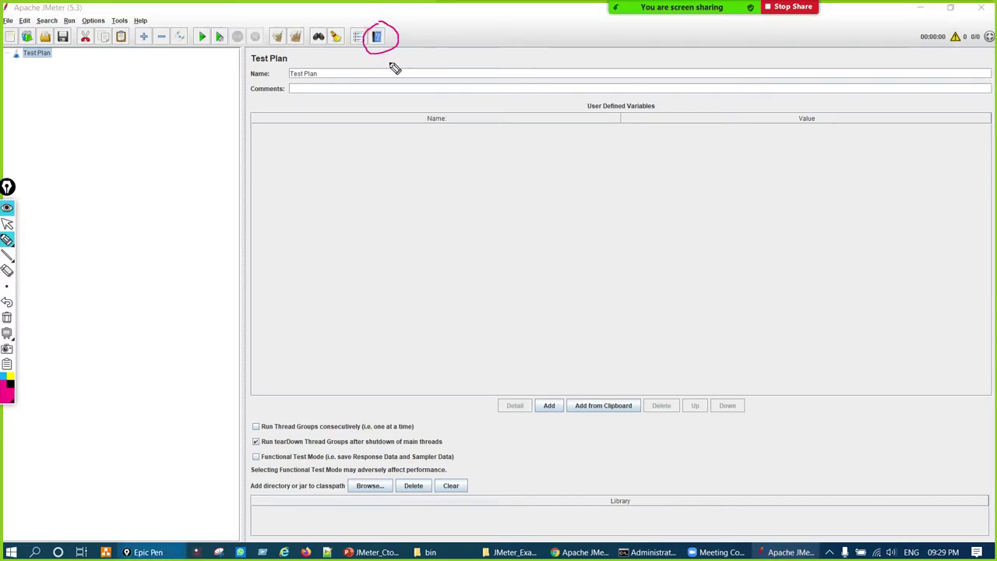
{"action": "key", "text": "ctrl+z"}
{"action": "key", "text": "ctrl+F1"}
{"action": "left_click", "coordinate": [138, 20]}
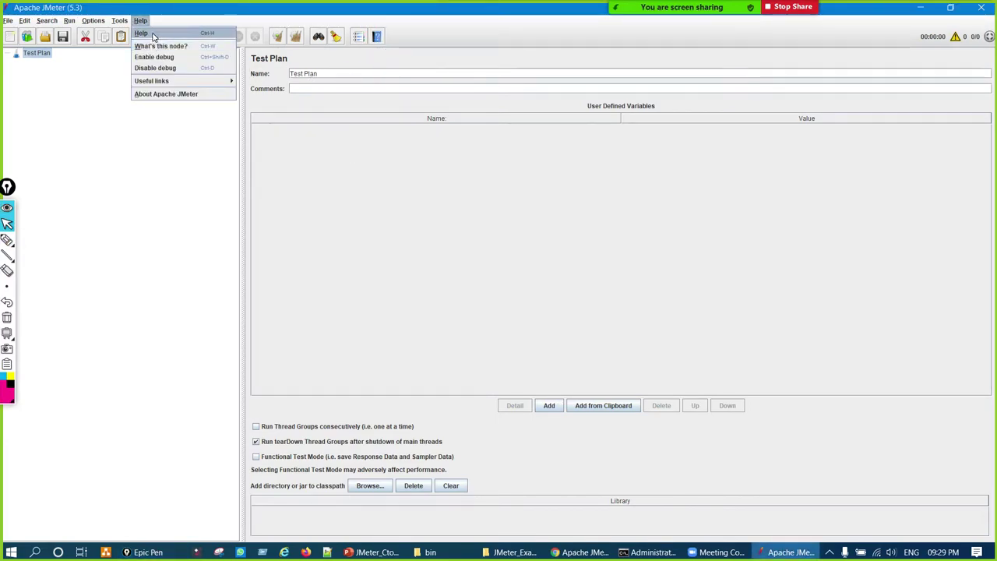
{"action": "key", "text": "ctrl+F2"}
{"action": "left_click_drag", "start_coordinate": [379, 39], "coordinate": [377, 49]}
{"action": "mouse_move", "coordinate": [232, 67]}
{"action": "left_mouse_down"}
{"action": "mouse_move", "coordinate": [223, 61]}
{"action": "mouse_move", "coordinate": [290, 47]}
{"action": "left_mouse_up"}
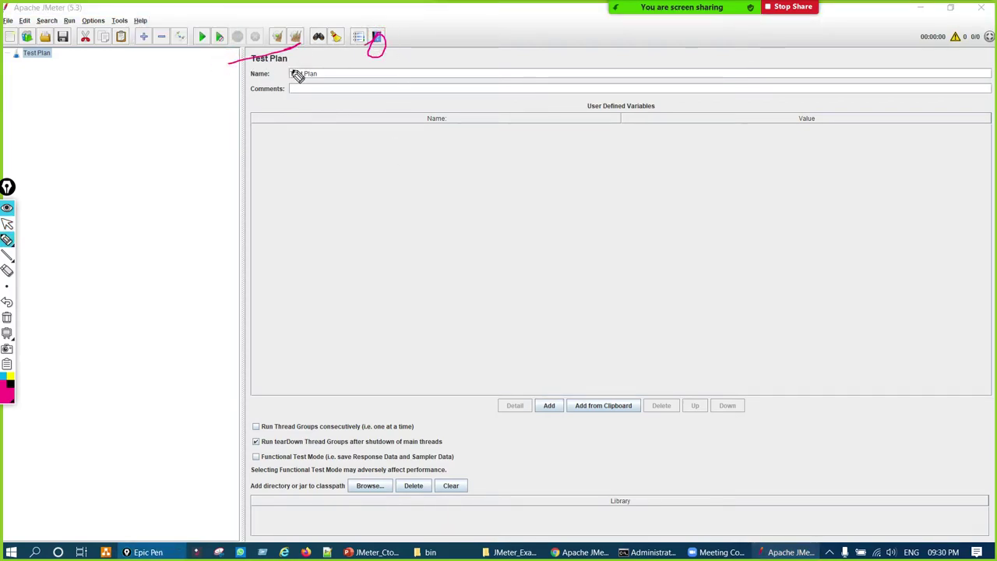
{"action": "key", "text": "ctrl+F1"}
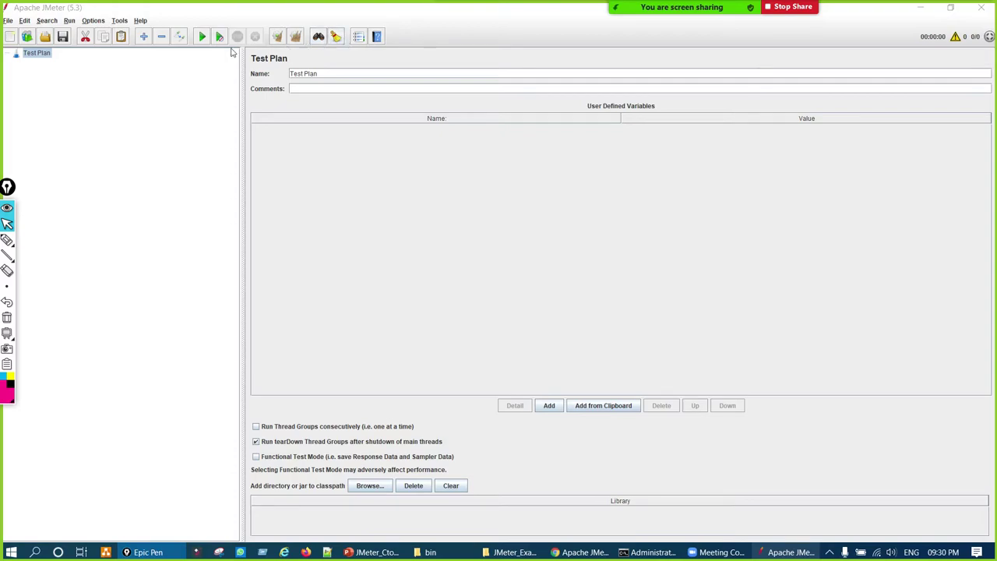
- Look at the Search commands and locate Function Helper Dialog under Tools
{"action": "left_click", "coordinate": [47, 20]}
{"action": "left_click", "coordinate": [53, 45]}
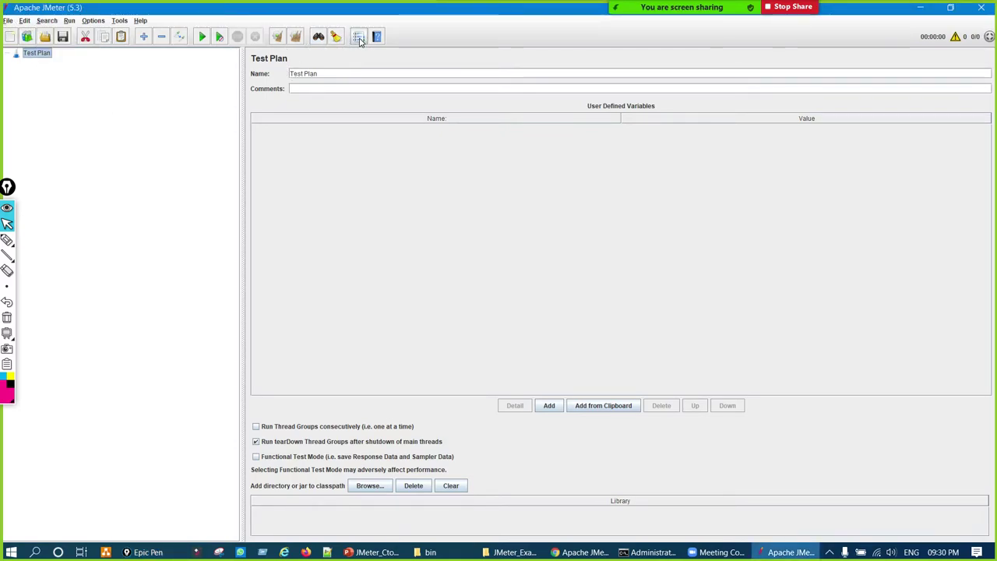
{"action": "left_click", "coordinate": [120, 21]}
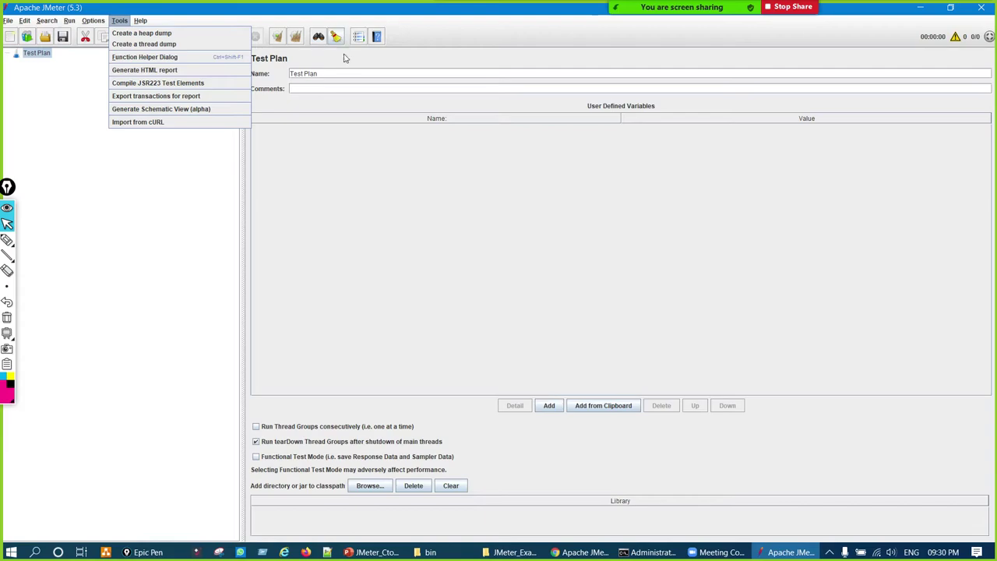
{"action": "left_click", "coordinate": [362, 170]}
- Circle the row of shortcut icons and the menu names from File to Help with the pen, and clear the marks
{"action": "mouse_move", "coordinate": [173, 29]}
{"action": "left_mouse_down"}
{"action": "mouse_move", "coordinate": [98, 56]}
{"action": "mouse_move", "coordinate": [327, 16]}
{"action": "mouse_move", "coordinate": [225, 40]}
{"action": "left_mouse_up"}
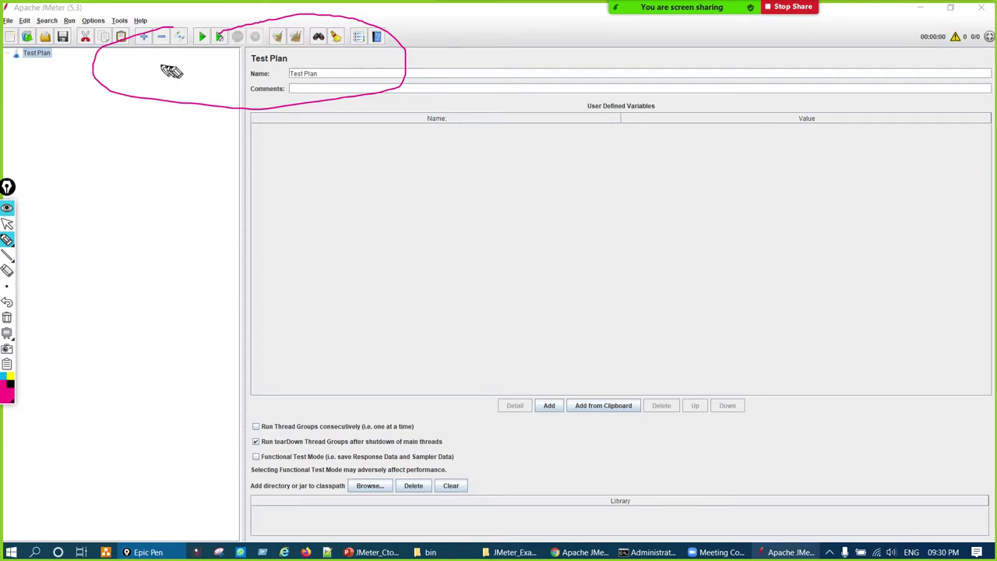
{"action": "mouse_move", "coordinate": [31, 17]}
{"action": "left_mouse_down"}
{"action": "mouse_move", "coordinate": [5, 23]}
{"action": "mouse_move", "coordinate": [113, 35]}
{"action": "mouse_move", "coordinate": [31, 13]}
{"action": "left_mouse_up"}
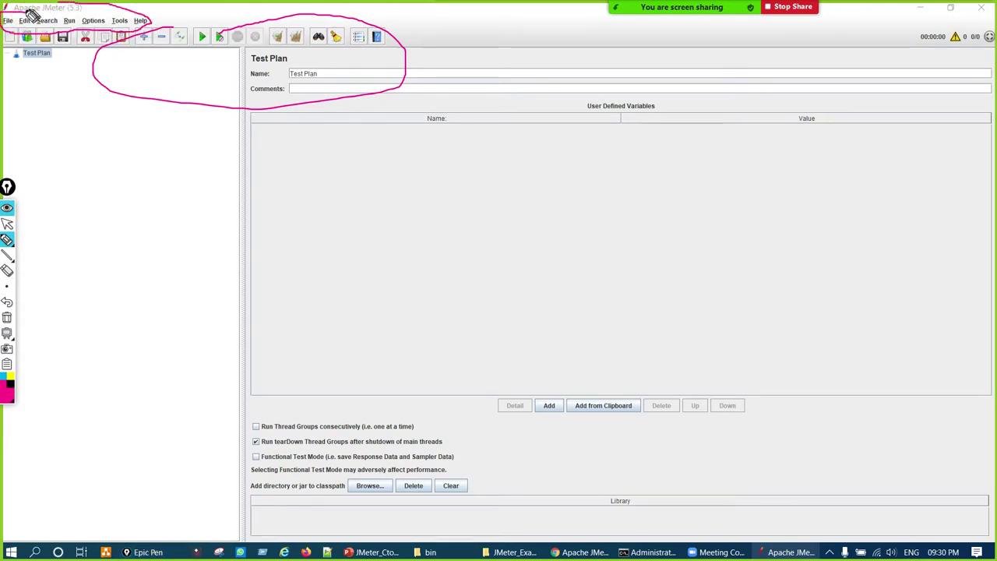
{"action": "key", "text": "ctrl+shift+c"}
{"action": "key", "text": "ctrl+shift+1"}
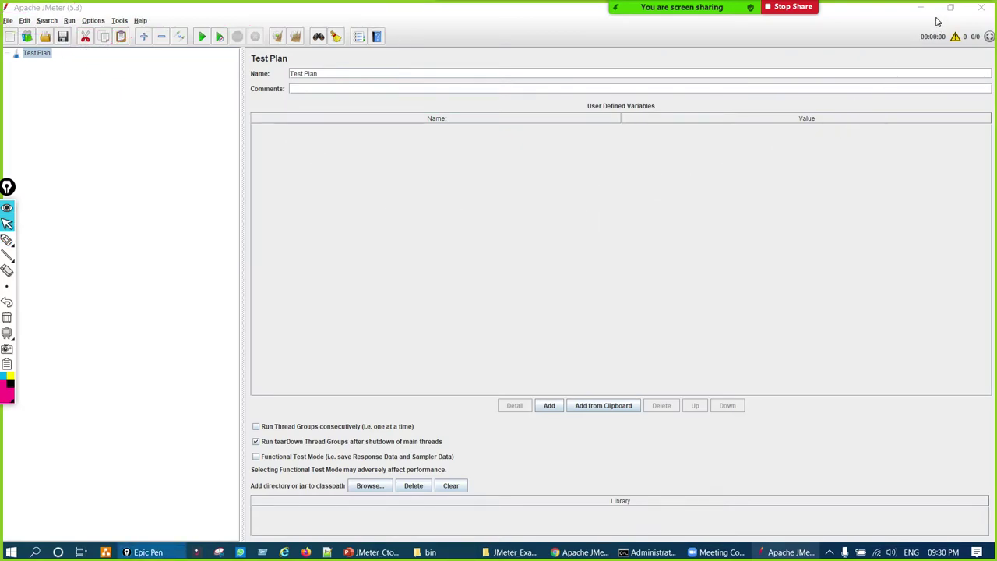
- Circle the timer and status indicators with the pen and write an enlarged "00:00:00" on the page
{"action": "key", "text": "ctrl+shift+2"}
{"action": "mouse_move", "coordinate": [925, 18]}
{"action": "left_mouse_down"}
{"action": "mouse_move", "coordinate": [852, 82]}
{"action": "mouse_move", "coordinate": [994, 58]}
{"action": "left_mouse_up"}
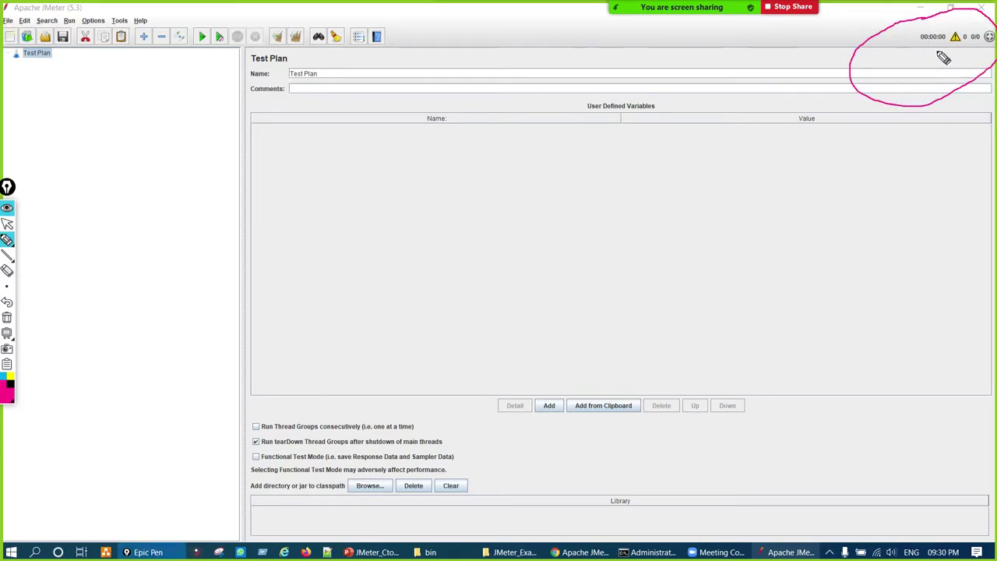
{"action": "mouse_move", "coordinate": [274, 164]}
{"action": "left_mouse_down"}
{"action": "mouse_move", "coordinate": [294, 176]}
{"action": "mouse_move", "coordinate": [333, 158]}
{"action": "mouse_move", "coordinate": [341, 174]}
{"action": "mouse_move", "coordinate": [382, 129]}
{"action": "mouse_move", "coordinate": [461, 143]}
{"action": "mouse_move", "coordinate": [503, 109]}
{"action": "left_mouse_up"}
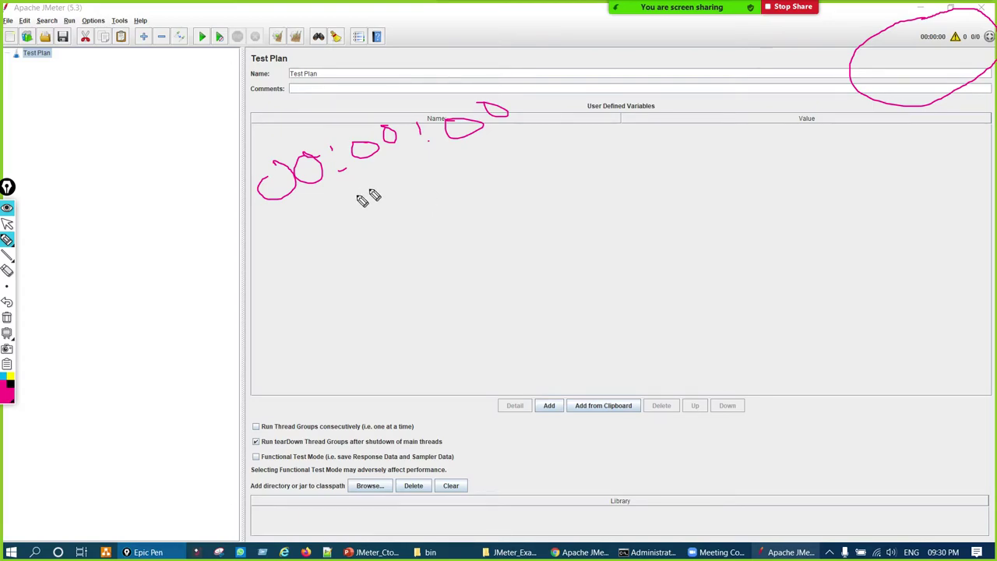
- Sketch an enlarged warning triangle, draw an arrow to the circled status indicators, and clear all pen marks
{"action": "left_click_drag", "start_coordinate": [499, 181], "coordinate": [460, 268]}
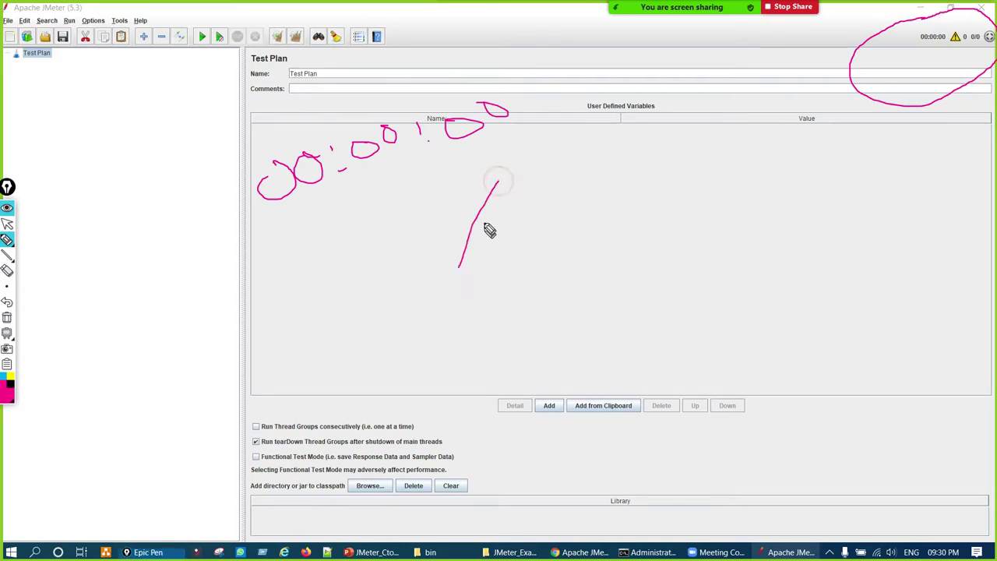
{"action": "left_click_drag", "start_coordinate": [500, 176], "coordinate": [471, 277]}
{"action": "left_click_drag", "start_coordinate": [490, 213], "coordinate": [501, 248]}
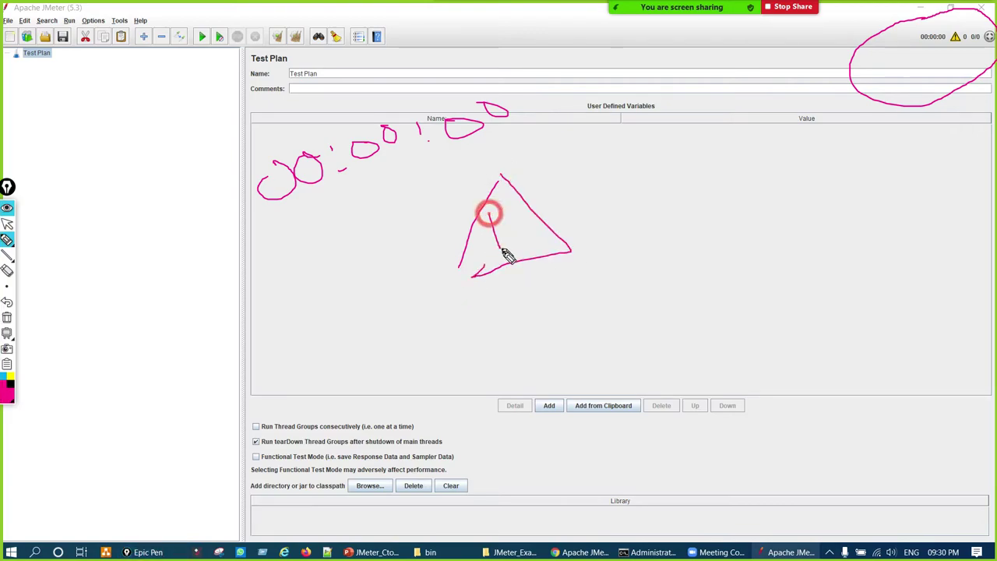
{"action": "left_click_drag", "start_coordinate": [517, 293], "coordinate": [522, 288]}
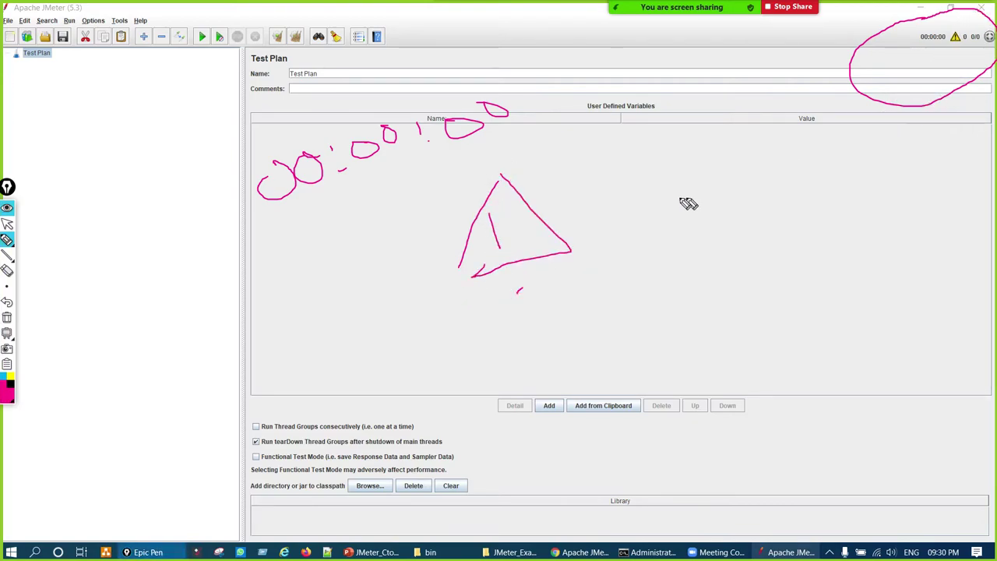
{"action": "mouse_move", "coordinate": [652, 192]}
{"action": "left_mouse_down"}
{"action": "mouse_move", "coordinate": [886, 73]}
{"action": "mouse_move", "coordinate": [896, 99]}
{"action": "left_mouse_up"}
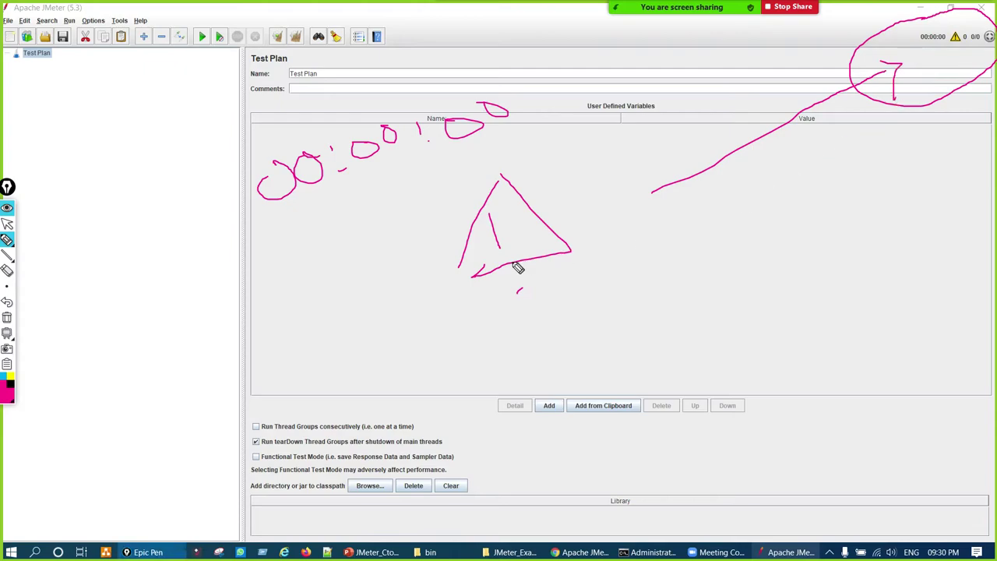
{"action": "mouse_move", "coordinate": [568, 251]}
{"action": "left_mouse_down"}
{"action": "mouse_move", "coordinate": [600, 255]}
{"action": "mouse_move", "coordinate": [616, 231]}
{"action": "left_mouse_up"}
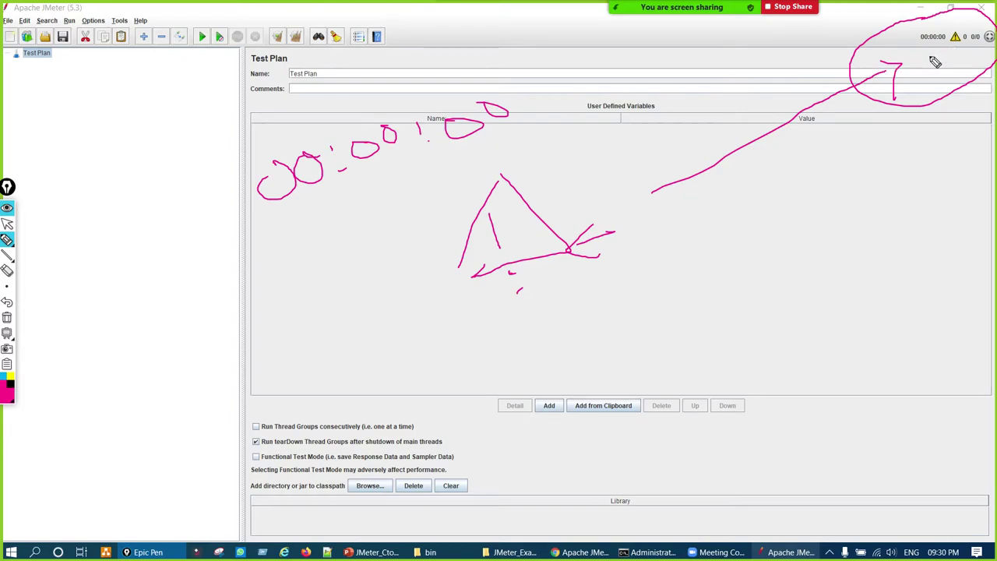
{"action": "key", "text": "ctrl+alt+c"}
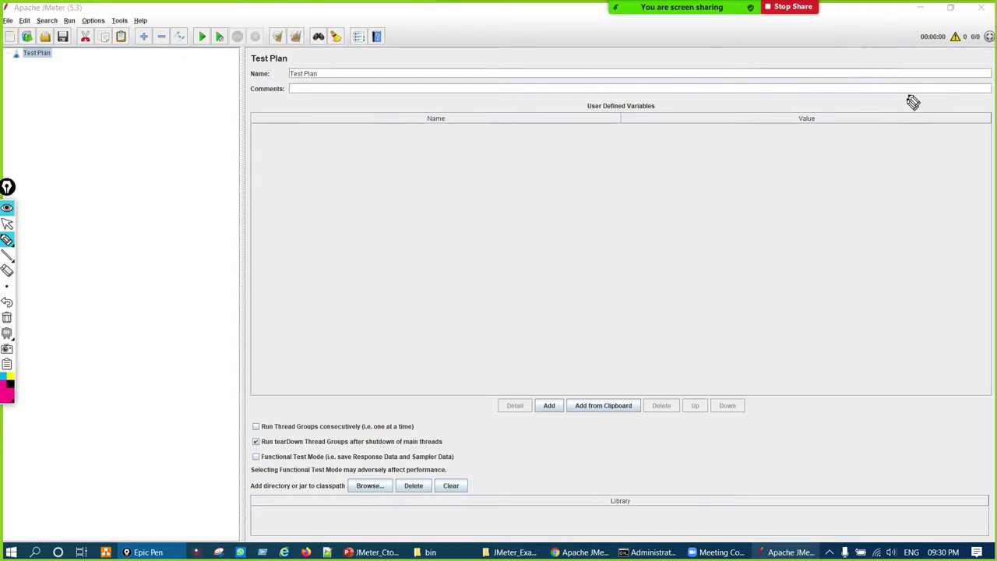
- Sketch the warning triangle with a "0" beside it, point an arrow at the zero, and clear the marks
{"action": "mouse_move", "coordinate": [387, 194]}
{"action": "left_mouse_down"}
{"action": "mouse_move", "coordinate": [390, 237]}
{"action": "mouse_move", "coordinate": [386, 196]}
{"action": "left_mouse_up"}
{"action": "mouse_move", "coordinate": [251, 191]}
{"action": "left_mouse_down"}
{"action": "mouse_move", "coordinate": [250, 276]}
{"action": "mouse_move", "coordinate": [318, 225]}
{"action": "mouse_move", "coordinate": [285, 262]}
{"action": "left_mouse_up"}
{"action": "left_click_drag", "start_coordinate": [276, 212], "coordinate": [302, 259]}
{"action": "mouse_move", "coordinate": [361, 124]}
{"action": "left_mouse_down"}
{"action": "mouse_move", "coordinate": [379, 179]}
{"action": "mouse_move", "coordinate": [385, 162]}
{"action": "left_mouse_up"}
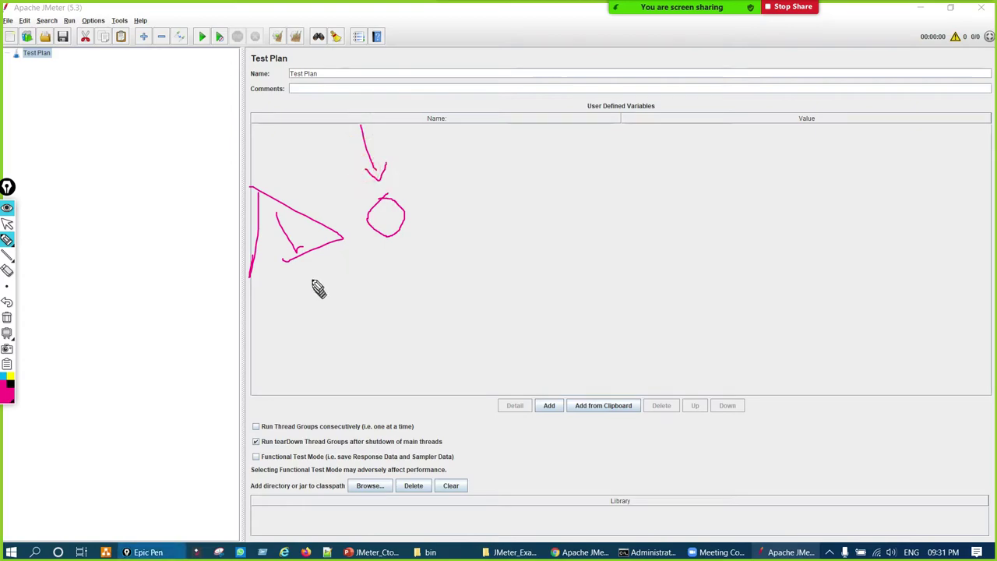
{"action": "mouse_move", "coordinate": [399, 212]}
{"action": "left_mouse_down"}
{"action": "mouse_move", "coordinate": [390, 220]}
{"action": "mouse_move", "coordinate": [437, 213]}
{"action": "left_mouse_up"}
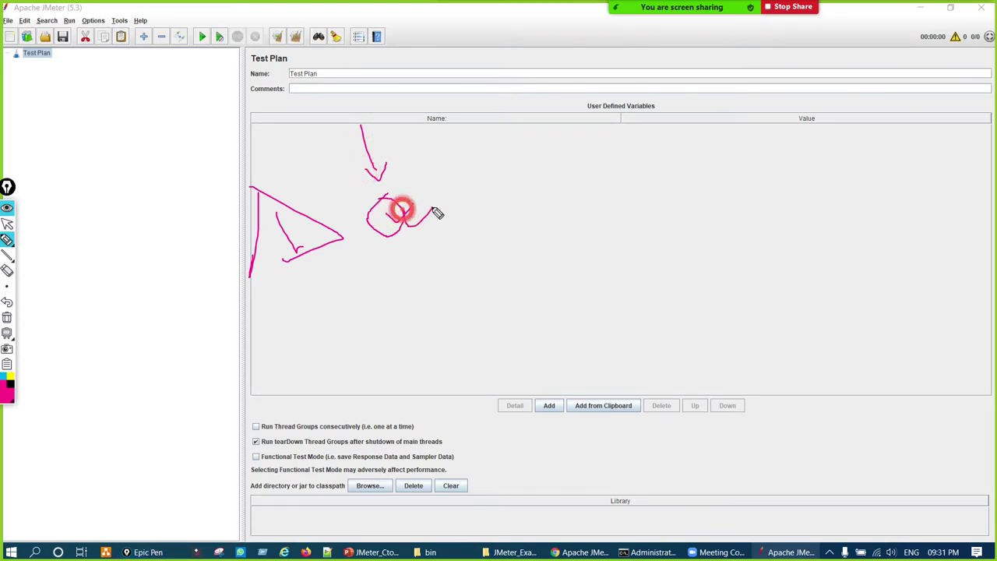
{"action": "key", "text": "ctrl+shift+c"}
- Circle the 0/0 thread counter, write an enlarged "0/0" with a ring around it, and clear the marks
{"action": "mouse_move", "coordinate": [980, 48]}
{"action": "left_mouse_down"}
{"action": "mouse_move", "coordinate": [970, 30]}
{"action": "mouse_move", "coordinate": [977, 49]}
{"action": "left_mouse_up"}
{"action": "left_click_drag", "start_coordinate": [356, 201], "coordinate": [375, 195]}
{"action": "left_click_drag", "start_coordinate": [408, 159], "coordinate": [389, 274]}
{"action": "mouse_move", "coordinate": [402, 209]}
{"action": "left_mouse_down"}
{"action": "mouse_move", "coordinate": [439, 216]}
{"action": "mouse_move", "coordinate": [436, 232]}
{"action": "left_mouse_up"}
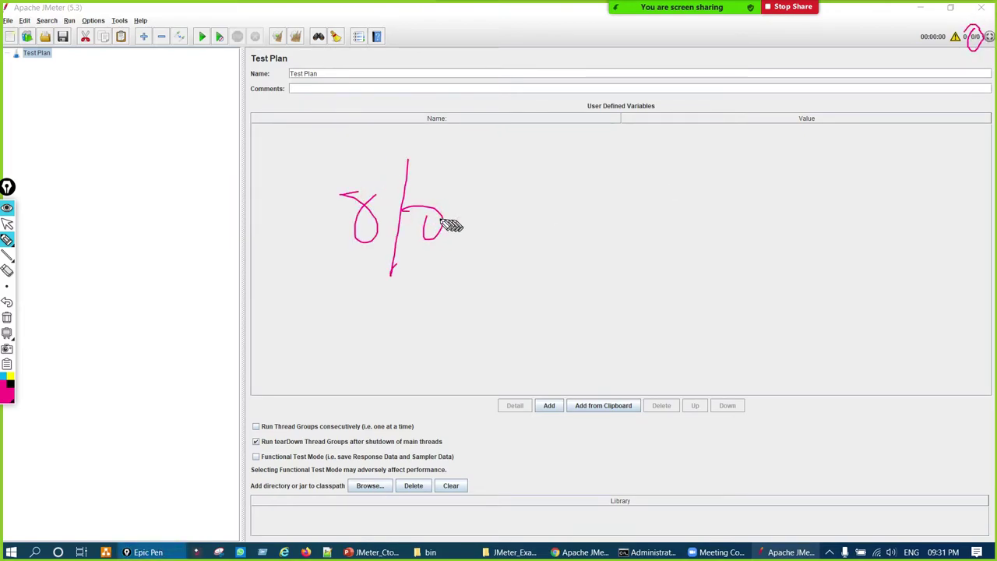
{"action": "mouse_move", "coordinate": [357, 153]}
{"action": "left_mouse_down"}
{"action": "mouse_move", "coordinate": [462, 305]}
{"action": "mouse_move", "coordinate": [427, 169]}
{"action": "left_mouse_up"}
{"action": "left_click_drag", "start_coordinate": [349, 131], "coordinate": [427, 169]}
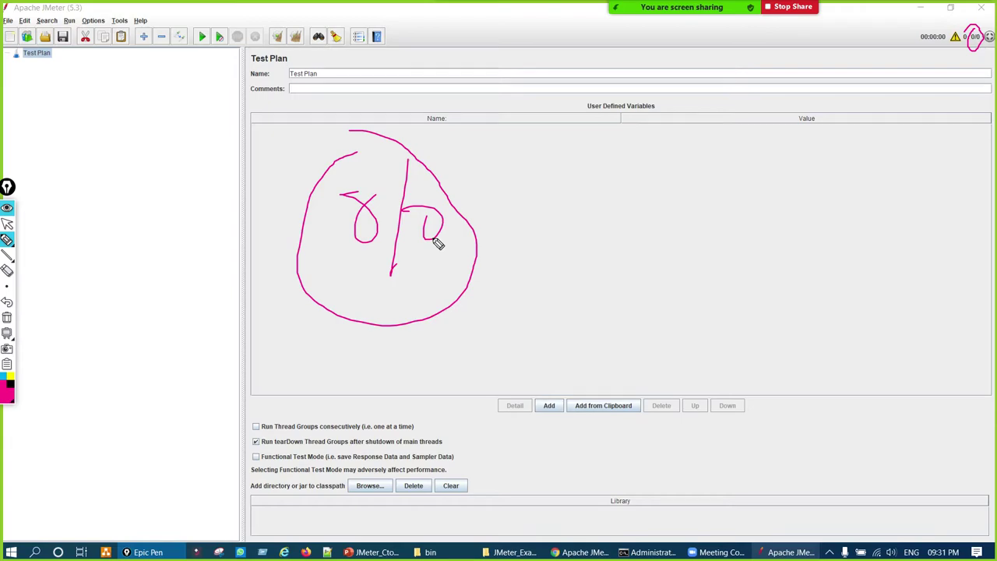
{"action": "key", "text": "ctrl+shift+c"}
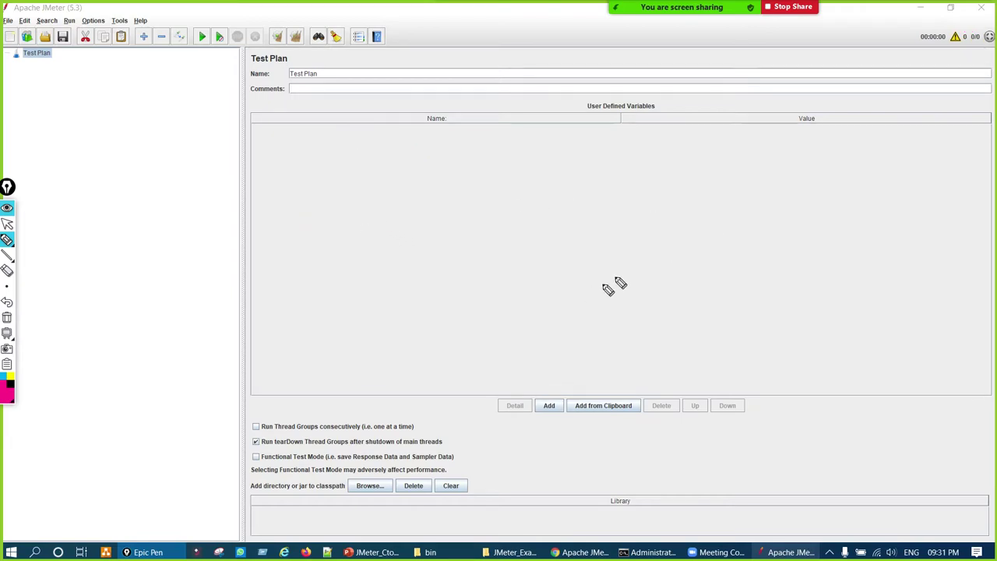
- Circle the round icon after the 0/0 counter, sketch an enlarged version of it with the pen, and clear the marks
{"action": "mouse_move", "coordinate": [992, 26]}
{"action": "left_mouse_down"}
{"action": "mouse_move", "coordinate": [984, 49]}
{"action": "mouse_move", "coordinate": [973, 31]}
{"action": "left_mouse_up"}
{"action": "mouse_move", "coordinate": [390, 231]}
{"action": "left_mouse_down"}
{"action": "mouse_move", "coordinate": [447, 190]}
{"action": "mouse_move", "coordinate": [661, 223]}
{"action": "mouse_move", "coordinate": [508, 160]}
{"action": "mouse_move", "coordinate": [449, 188]}
{"action": "mouse_move", "coordinate": [440, 255]}
{"action": "mouse_move", "coordinate": [456, 251]}
{"action": "left_mouse_up"}
{"action": "mouse_move", "coordinate": [526, 202]}
{"action": "left_mouse_down"}
{"action": "mouse_move", "coordinate": [569, 226]}
{"action": "mouse_move", "coordinate": [574, 259]}
{"action": "left_mouse_up"}
{"action": "left_click_drag", "start_coordinate": [487, 289], "coordinate": [522, 333]}
{"action": "mouse_move", "coordinate": [558, 291]}
{"action": "left_mouse_down"}
{"action": "mouse_move", "coordinate": [568, 312]}
{"action": "mouse_move", "coordinate": [557, 337]}
{"action": "left_mouse_up"}
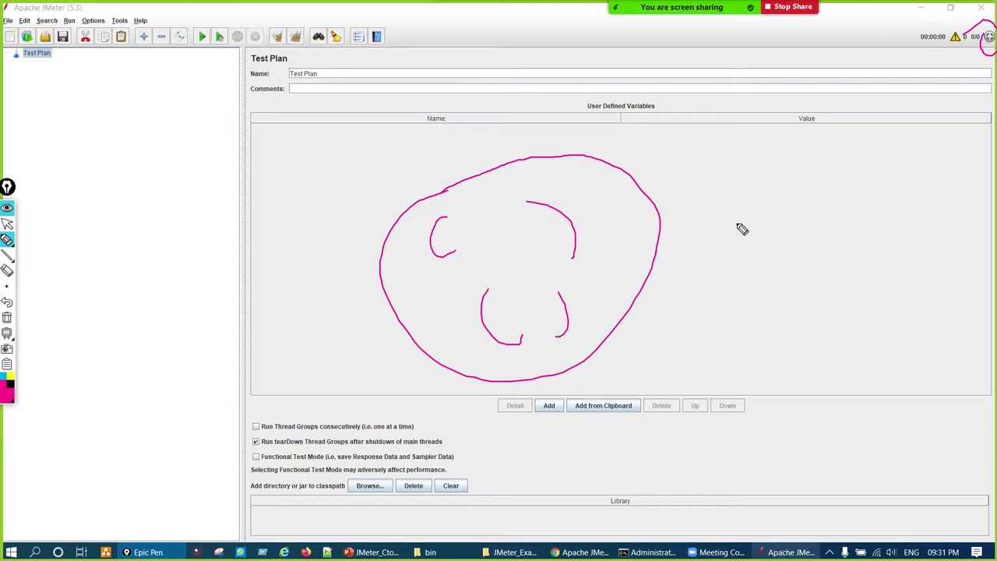
{"action": "key", "text": "ctrl+shift+c"}
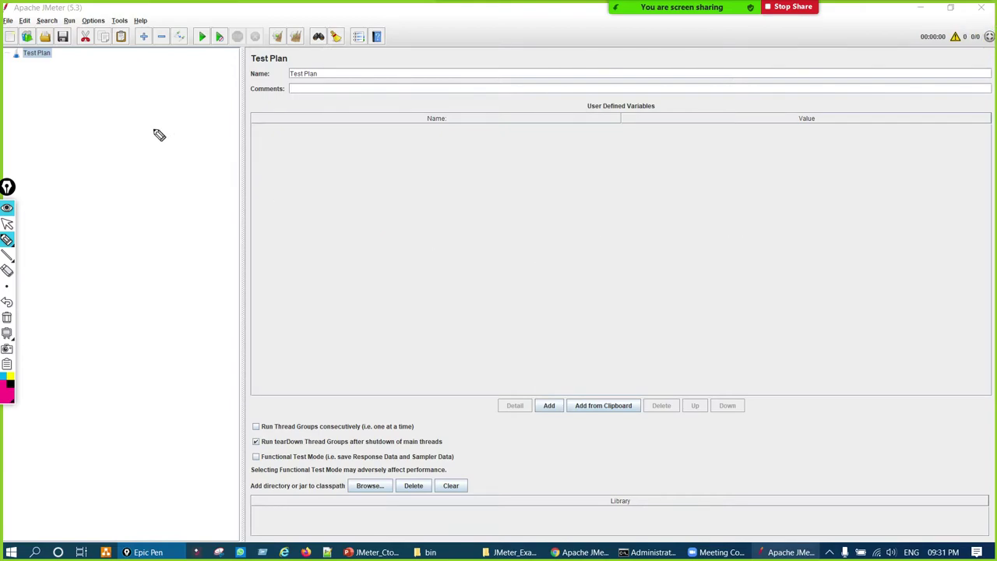
- Circle the Test Plan node, draw an arrow to it, and handwrite "test plan" with a closing bracket beside it
{"action": "mouse_move", "coordinate": [40, 47]}
{"action": "left_mouse_down"}
{"action": "mouse_move", "coordinate": [9, 70]}
{"action": "mouse_move", "coordinate": [51, 45]}
{"action": "left_mouse_up"}
{"action": "mouse_move", "coordinate": [71, 174]}
{"action": "left_mouse_down"}
{"action": "mouse_move", "coordinate": [37, 83]}
{"action": "mouse_move", "coordinate": [91, 99]}
{"action": "left_mouse_up"}
{"action": "mouse_move", "coordinate": [55, 197]}
{"action": "left_mouse_down"}
{"action": "mouse_move", "coordinate": [78, 259]}
{"action": "mouse_move", "coordinate": [83, 220]}
{"action": "mouse_move", "coordinate": [130, 219]}
{"action": "mouse_move", "coordinate": [205, 252]}
{"action": "mouse_move", "coordinate": [209, 191]}
{"action": "left_mouse_up"}
{"action": "left_click_drag", "start_coordinate": [267, 168], "coordinate": [316, 273]}
{"action": "left_click_drag", "start_coordinate": [306, 190], "coordinate": [295, 228]}
{"action": "mouse_move", "coordinate": [297, 166]}
{"action": "left_mouse_down"}
{"action": "mouse_move", "coordinate": [322, 200]}
{"action": "mouse_move", "coordinate": [376, 191]}
{"action": "mouse_move", "coordinate": [385, 175]}
{"action": "left_mouse_up"}
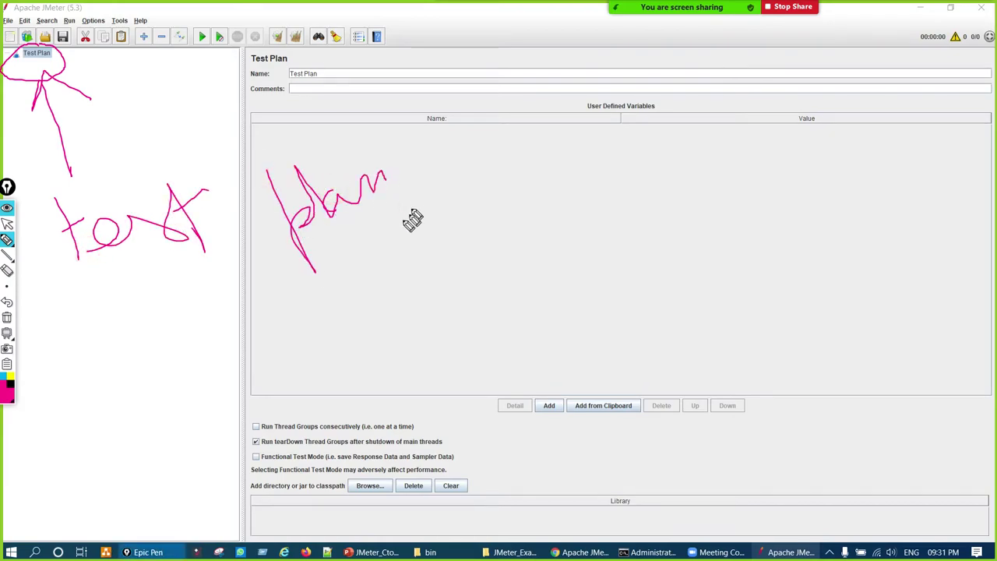
{"action": "left_click_drag", "start_coordinate": [377, 111], "coordinate": [442, 223]}
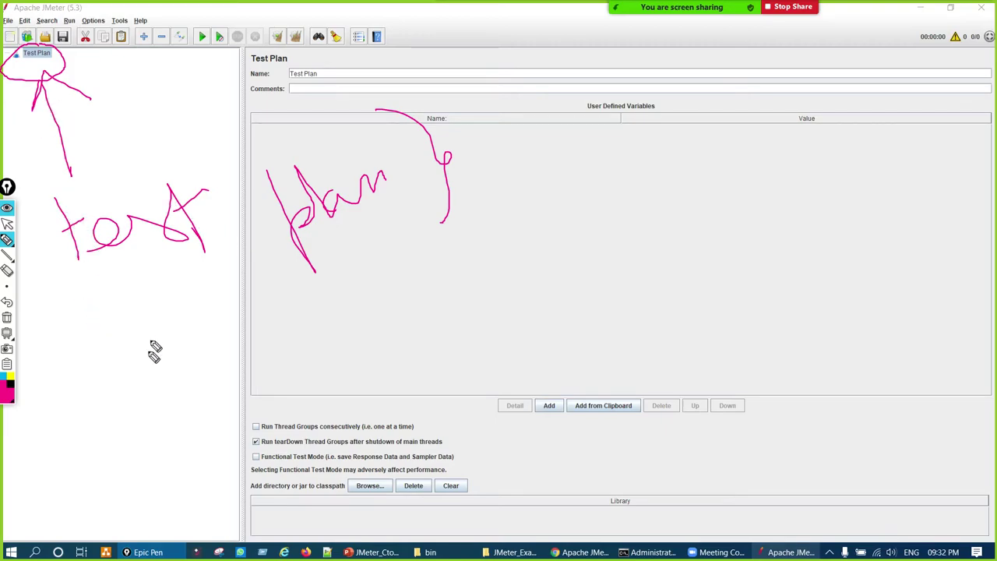
- Handwrite "parent element" with a flourish beneath it, clear all pen marks, and return to the normal cursor
{"action": "mouse_move", "coordinate": [160, 360]}
{"action": "left_mouse_down"}
{"action": "mouse_move", "coordinate": [174, 397]}
{"action": "mouse_move", "coordinate": [279, 351]}
{"action": "mouse_move", "coordinate": [316, 298]}
{"action": "mouse_move", "coordinate": [350, 312]}
{"action": "left_mouse_up"}
{"action": "mouse_move", "coordinate": [403, 348]}
{"action": "left_mouse_down"}
{"action": "mouse_move", "coordinate": [537, 285]}
{"action": "mouse_move", "coordinate": [575, 231]}
{"action": "mouse_move", "coordinate": [610, 268]}
{"action": "left_mouse_up"}
{"action": "mouse_move", "coordinate": [577, 349]}
{"action": "left_mouse_down"}
{"action": "mouse_move", "coordinate": [631, 313]}
{"action": "mouse_move", "coordinate": [612, 333]}
{"action": "left_mouse_up"}
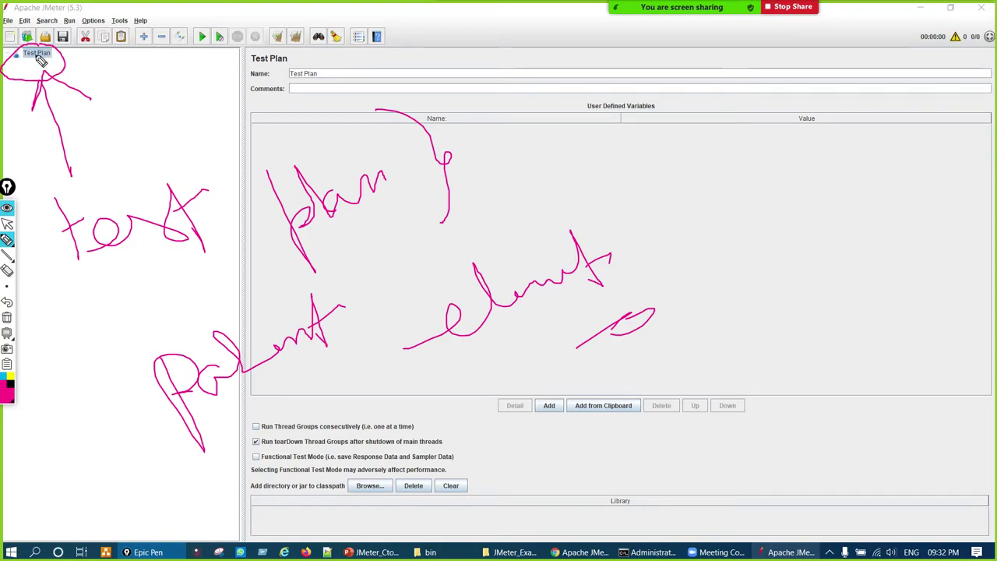
{"action": "key", "text": "ctrl+shift+c"}
{"action": "key", "text": "ctrl+shift+1"}
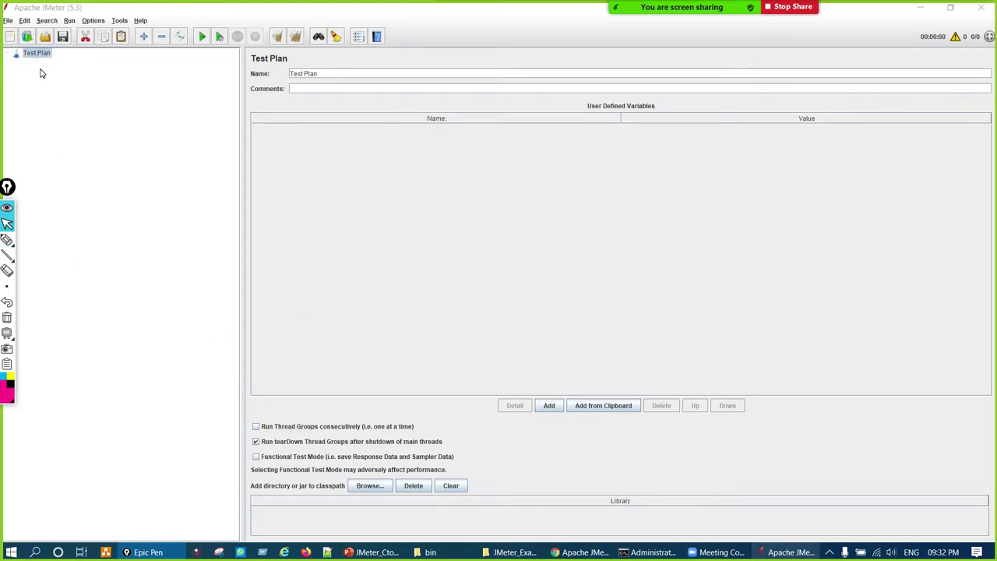
- Look through the element categories that can be added to the Test Plan, including the Threads (Users) options
{"action": "right_click", "coordinate": [40, 57]}
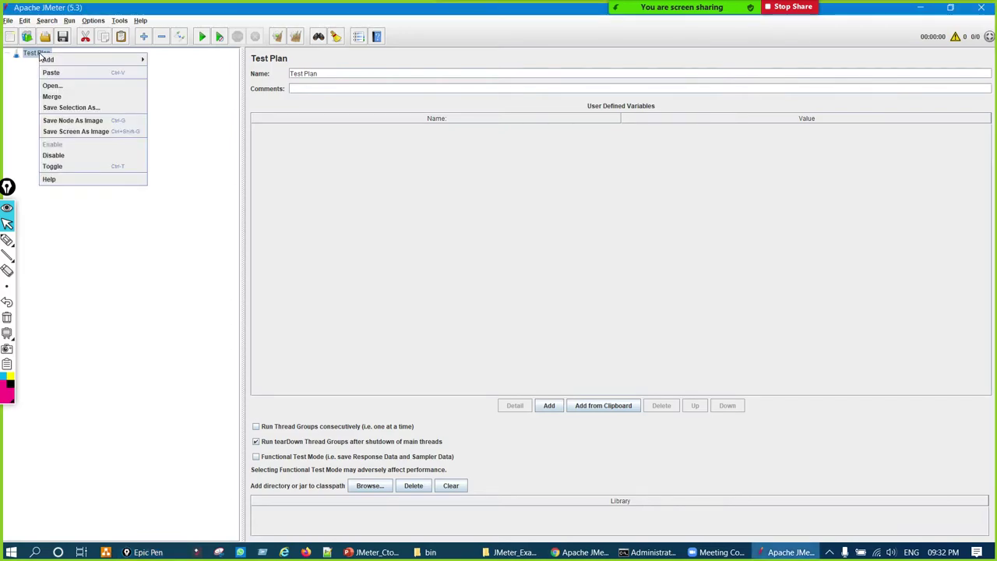
{"action": "mouse_move", "coordinate": [56, 64]}
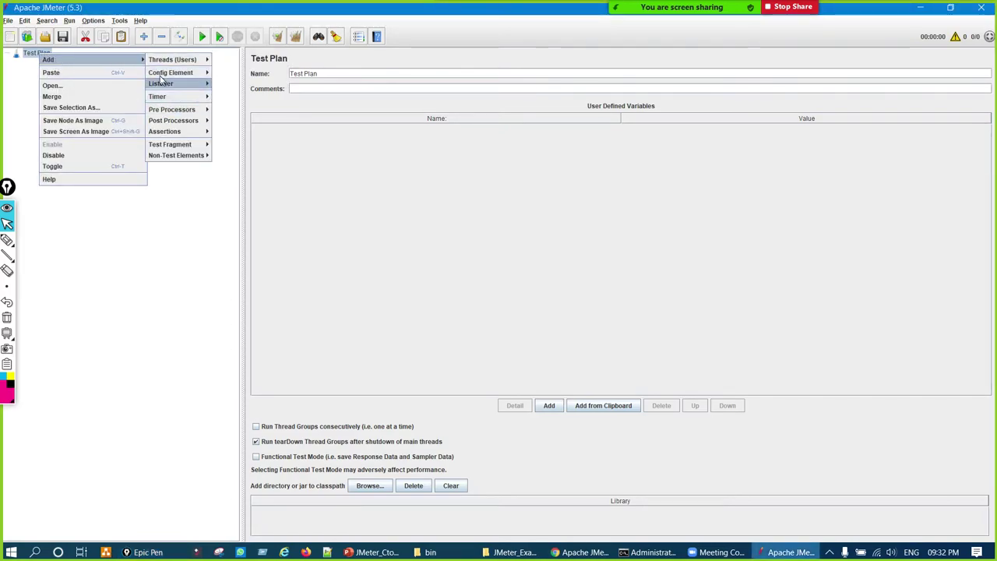
{"action": "mouse_move", "coordinate": [161, 67]}
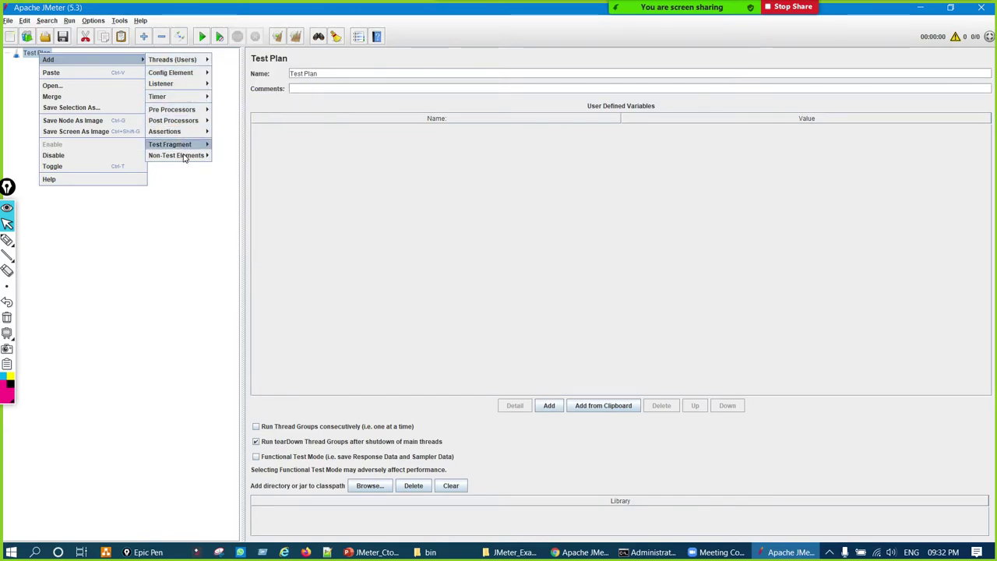
{"action": "mouse_move", "coordinate": [201, 67]}
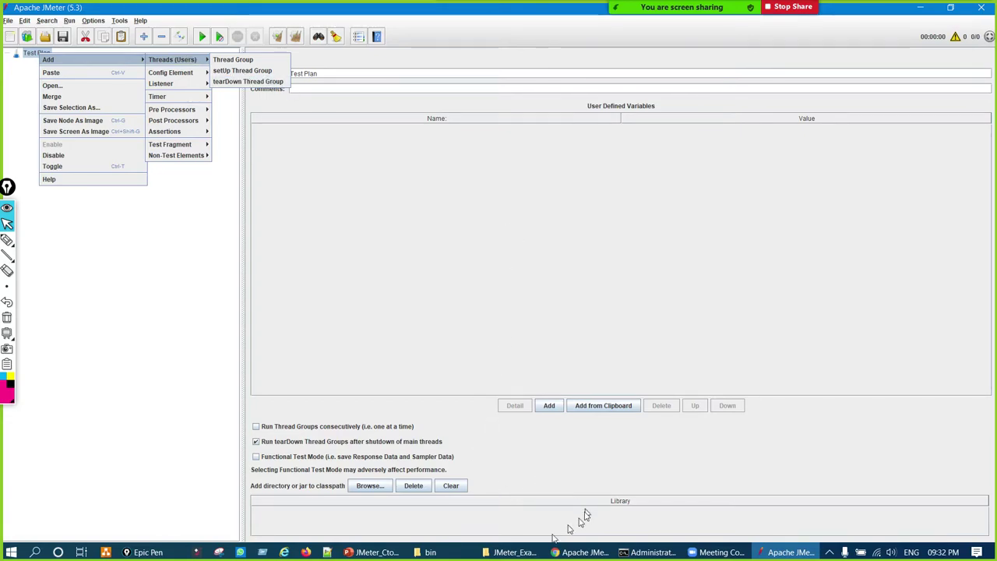
- Switch to File Explorer and open the JMeter_A_CourseContent.pdf shortcut from the B_Pr folder
{"action": "left_click", "coordinate": [510, 552]}
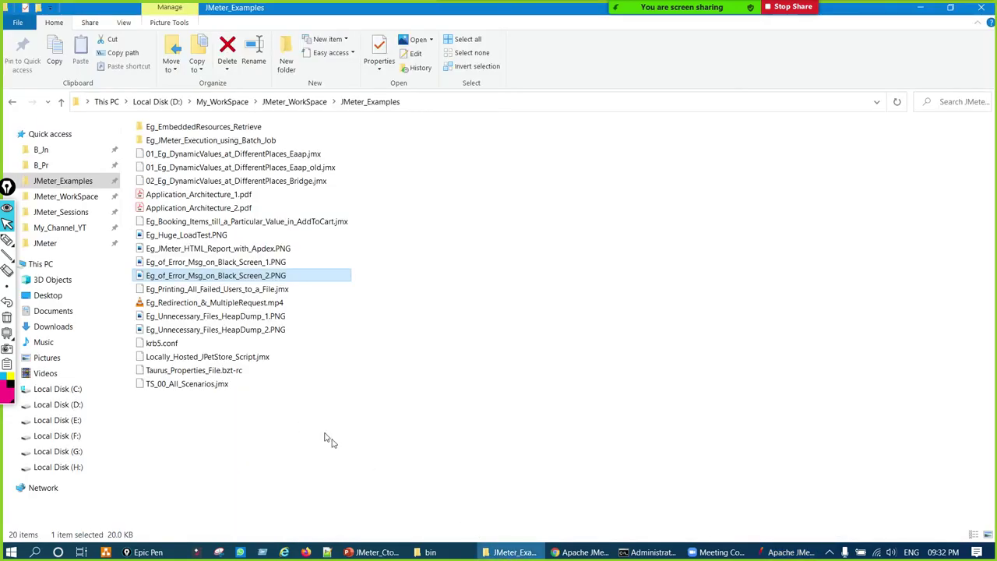
{"action": "left_click", "coordinate": [441, 553]}
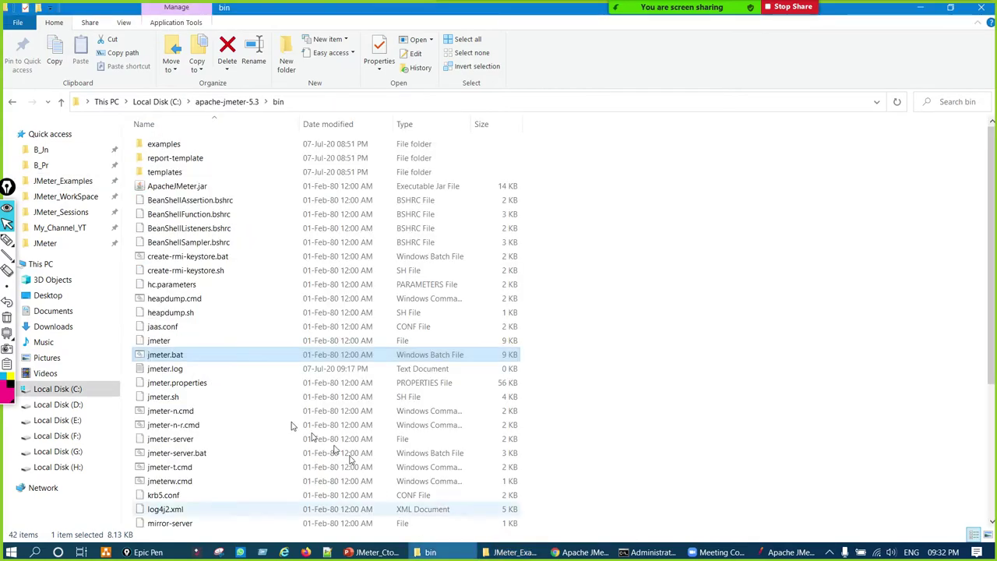
{"action": "left_click", "coordinate": [40, 166]}
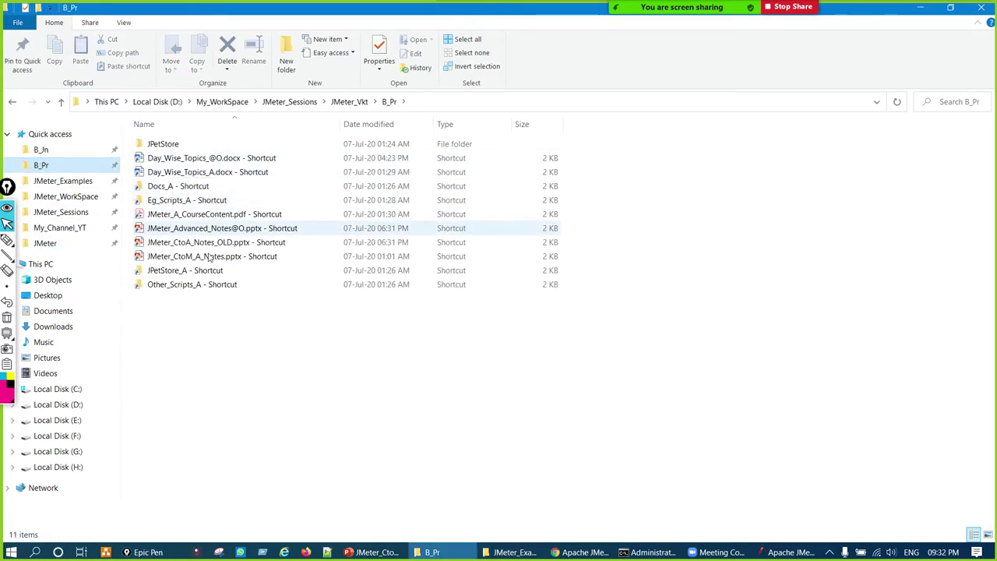
{"action": "left_click", "coordinate": [175, 214]}
{"action": "double_click", "coordinate": [176, 212]}
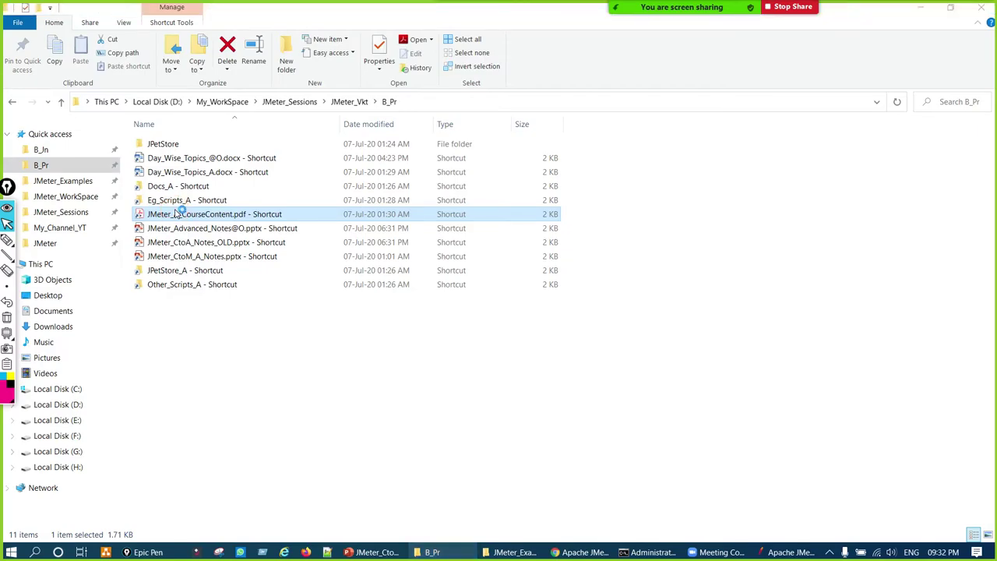
- In the course PDF's JMeter Elements list, circle Test Plan, Non-Test Elements, Threads (Users) and Logic Controller, plus sub-elements of the middle two, with the pen
{"action": "scroll", "coordinate": [311, 257], "scroll_direction": "down", "scroll_amount": 15}
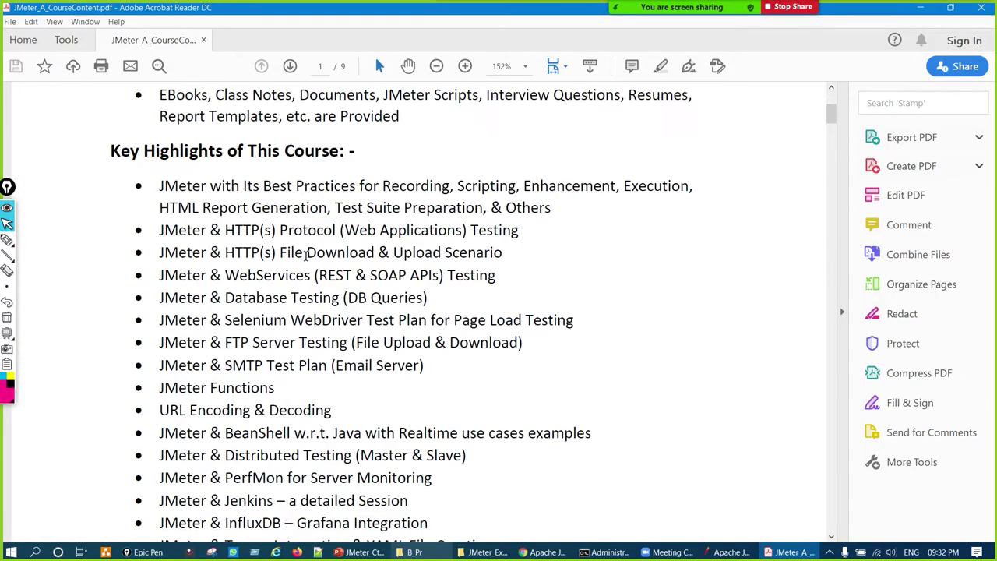
{"action": "scroll", "coordinate": [318, 253], "scroll_direction": "down", "scroll_amount": 20}
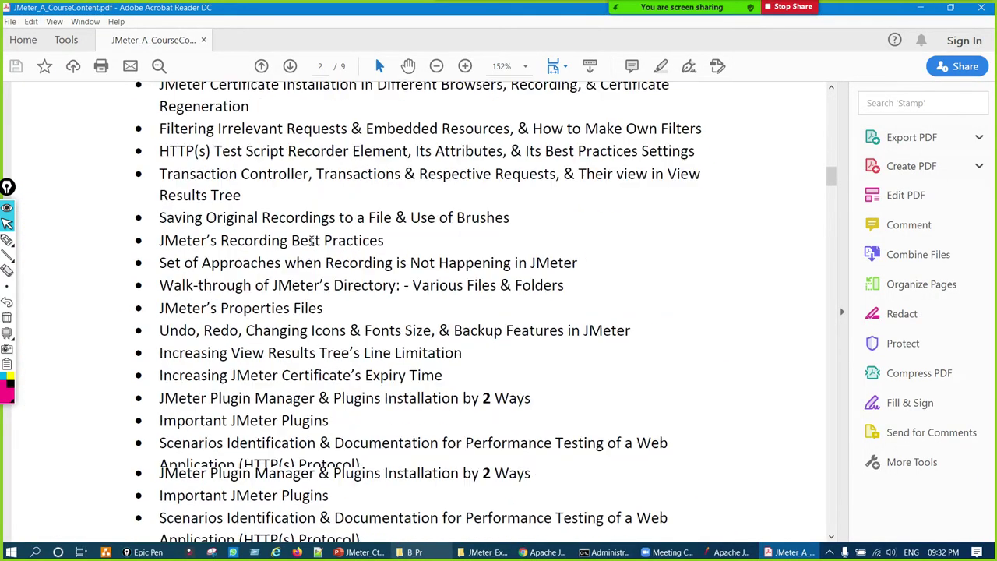
{"action": "scroll", "coordinate": [305, 214], "scroll_direction": "down", "scroll_amount": 20}
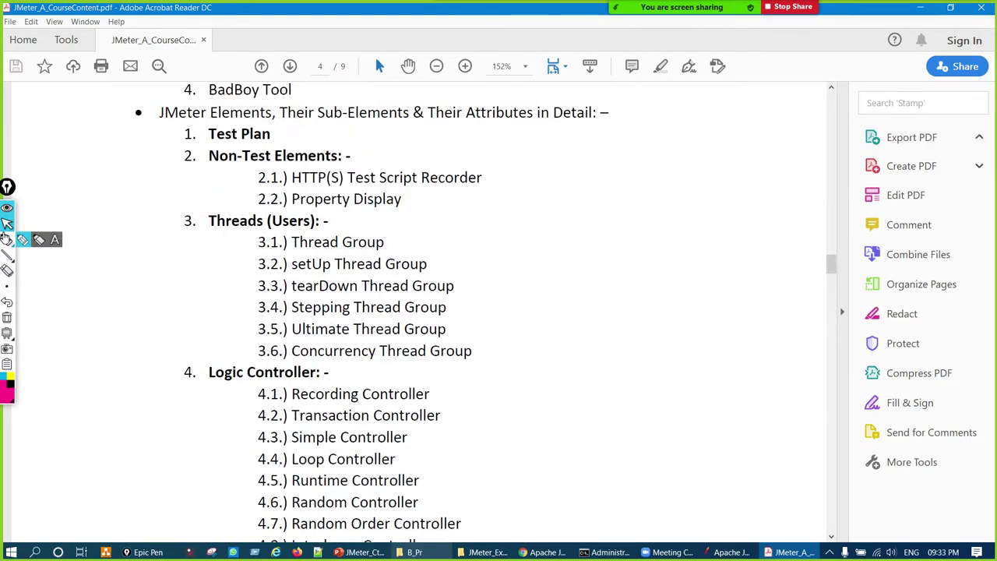
{"action": "left_click", "coordinate": [7, 239]}
{"action": "mouse_move", "coordinate": [230, 129]}
{"action": "left_mouse_down"}
{"action": "mouse_move", "coordinate": [204, 137]}
{"action": "mouse_move", "coordinate": [234, 122]}
{"action": "left_mouse_up"}
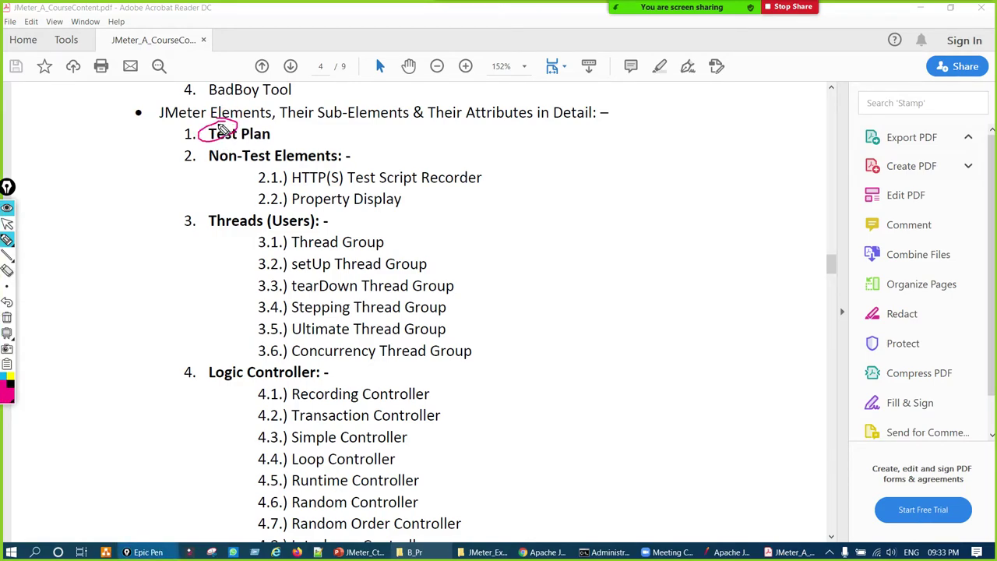
{"action": "left_click", "coordinate": [227, 146]}
{"action": "left_click_drag", "start_coordinate": [214, 160], "coordinate": [290, 140]}
{"action": "mouse_move", "coordinate": [343, 168]}
{"action": "left_mouse_down"}
{"action": "mouse_move", "coordinate": [329, 196]}
{"action": "mouse_move", "coordinate": [382, 164]}
{"action": "left_mouse_up"}
{"action": "mouse_move", "coordinate": [225, 201]}
{"action": "left_mouse_down"}
{"action": "mouse_move", "coordinate": [205, 223]}
{"action": "mouse_move", "coordinate": [227, 200]}
{"action": "left_mouse_up"}
{"action": "mouse_move", "coordinate": [343, 246]}
{"action": "left_mouse_down"}
{"action": "mouse_move", "coordinate": [308, 277]}
{"action": "mouse_move", "coordinate": [337, 243]}
{"action": "left_mouse_up"}
{"action": "left_click_drag", "start_coordinate": [198, 367], "coordinate": [262, 350]}
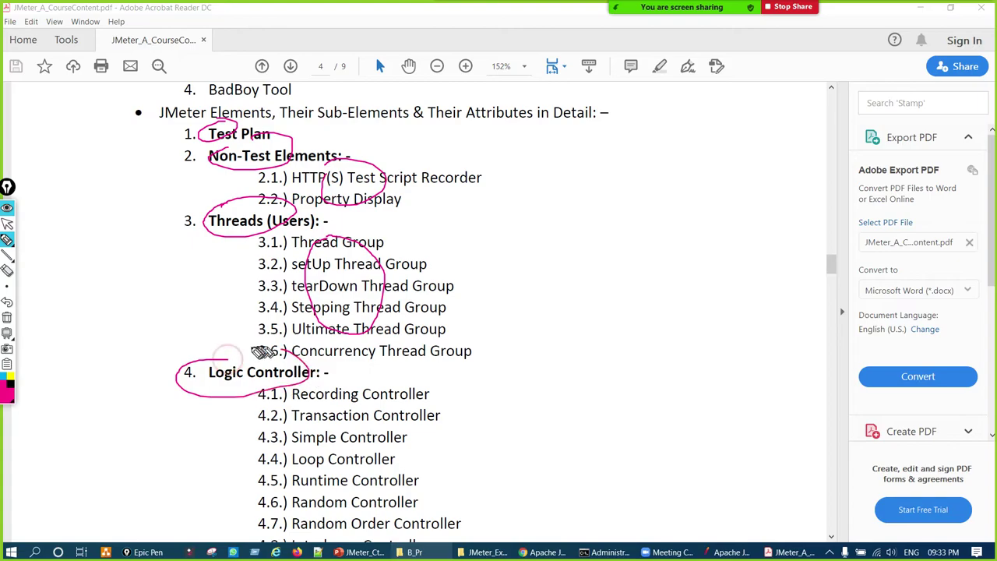
{"action": "key", "text": "ctrl+shift+1"}
- Mark the sub-elements listed under Logic Controller with the pen, then return to the normal cursor
{"action": "scroll", "coordinate": [294, 387], "scroll_direction": "down", "scroll_amount": 3}
{"action": "scroll", "coordinate": [296, 397], "scroll_direction": "down", "scroll_amount": 7}
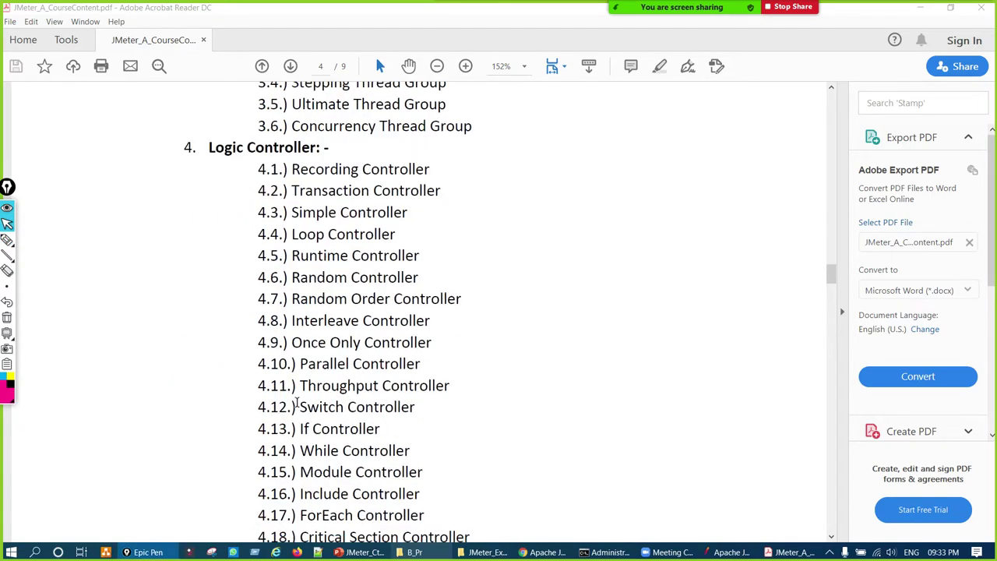
{"action": "key", "text": "ctrl+shift+3"}
{"action": "mouse_move", "coordinate": [280, 176]}
{"action": "left_mouse_down"}
{"action": "mouse_move", "coordinate": [356, 424]}
{"action": "mouse_move", "coordinate": [354, 226]}
{"action": "left_mouse_up"}
{"action": "key", "text": "ctrl+shift+1"}
- Circle the Sampler heading on page 5 with the pen, then return to the normal cursor
{"action": "scroll", "coordinate": [361, 377], "scroll_direction": "down", "scroll_amount": 3}
{"action": "scroll", "coordinate": [361, 377], "scroll_direction": "down", "scroll_amount": 6}
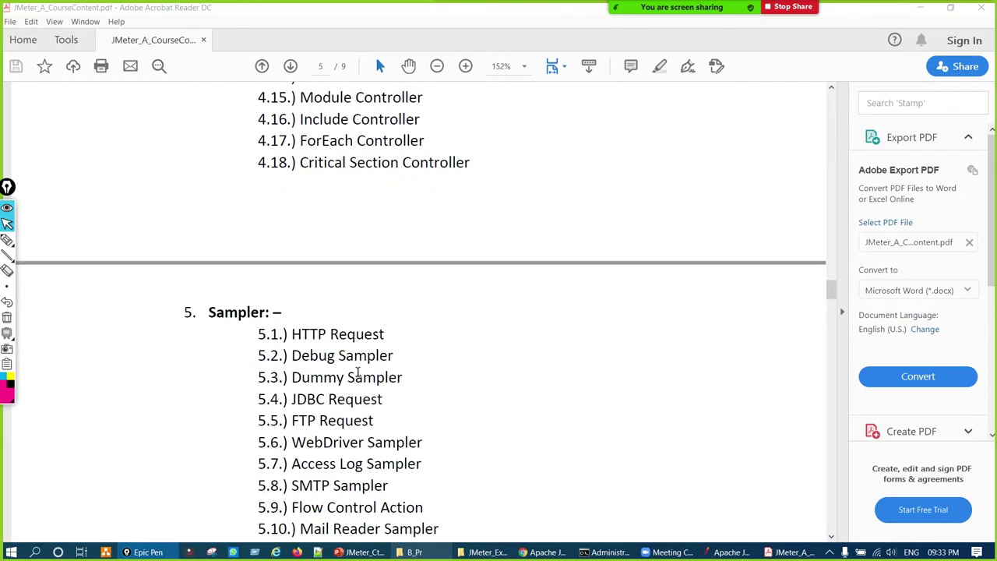
{"action": "key", "text": "ctrl+shift+2"}
{"action": "mouse_move", "coordinate": [215, 247]}
{"action": "left_mouse_down"}
{"action": "mouse_move", "coordinate": [204, 265]}
{"action": "mouse_move", "coordinate": [251, 274]}
{"action": "left_mouse_up"}
{"action": "key", "text": "ctrl+shift+1"}
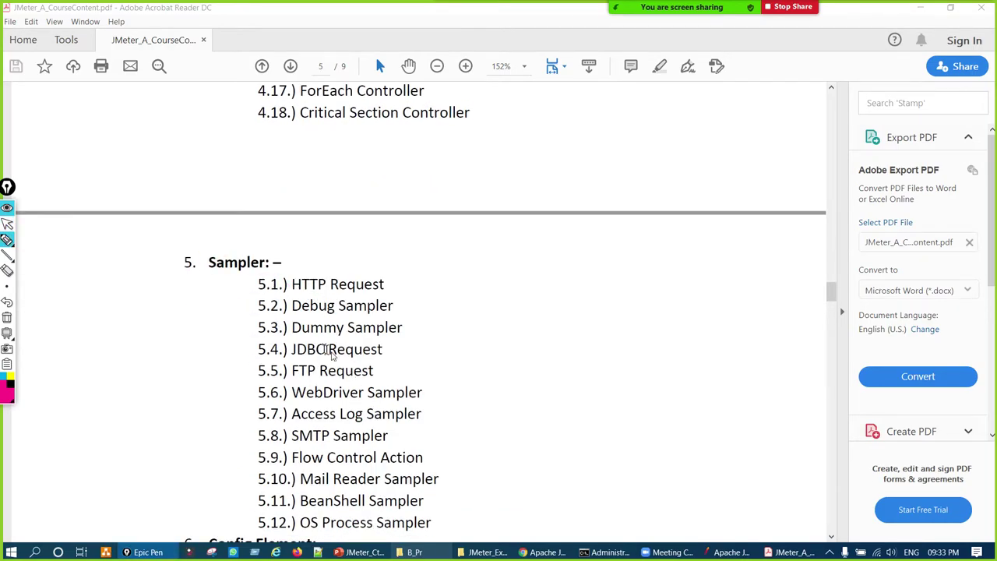
- Circle the Config Element heading with the pen, and add another mark near the end of its sub-element list
{"action": "scroll", "coordinate": [330, 355], "scroll_direction": "down", "scroll_amount": 4}
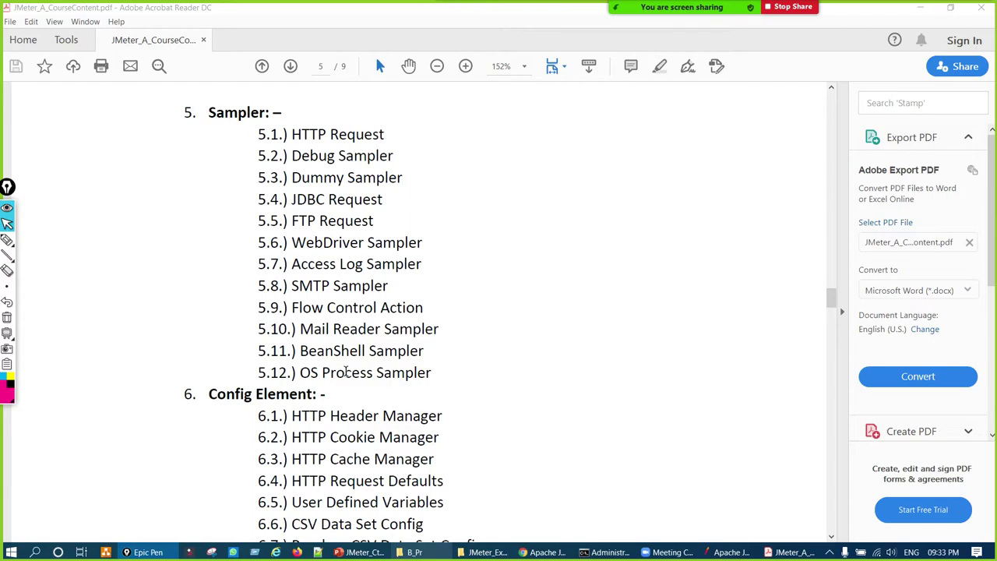
{"action": "key", "text": "ctrl+shift+2"}
{"action": "mouse_move", "coordinate": [190, 396]}
{"action": "left_mouse_down"}
{"action": "mouse_move", "coordinate": [187, 412]}
{"action": "mouse_move", "coordinate": [284, 380]}
{"action": "left_mouse_up"}
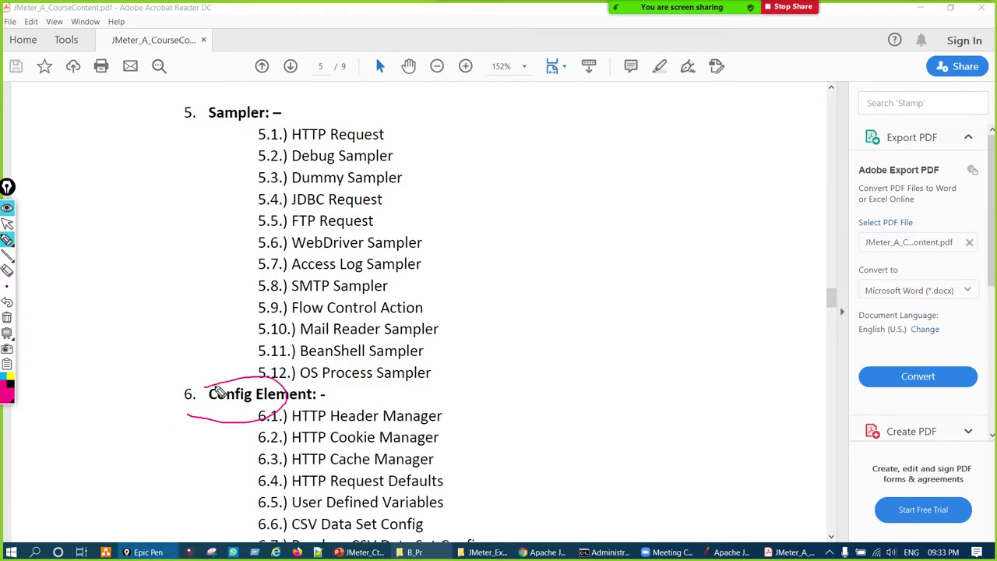
{"action": "key", "text": "ctrl+shift+1"}
{"action": "scroll", "coordinate": [293, 351], "scroll_direction": "down", "scroll_amount": 8}
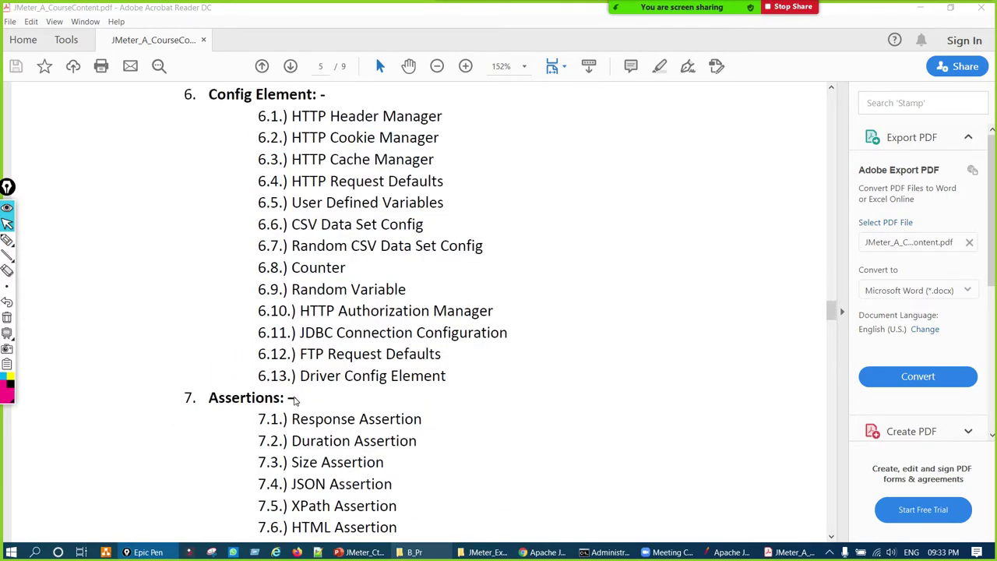
{"action": "key", "text": "ctrl+shift+2"}
{"action": "left_click_drag", "start_coordinate": [263, 356], "coordinate": [290, 343]}
{"action": "key", "text": "ctrl+shift+1"}
- Circle the Assertions heading and the assertion types below it, then return to the normal cursor
{"action": "scroll", "coordinate": [311, 352], "scroll_direction": "down", "scroll_amount": 5}
{"action": "key", "text": "ctrl+shift+2"}
{"action": "left_click_drag", "start_coordinate": [238, 210], "coordinate": [223, 211]}
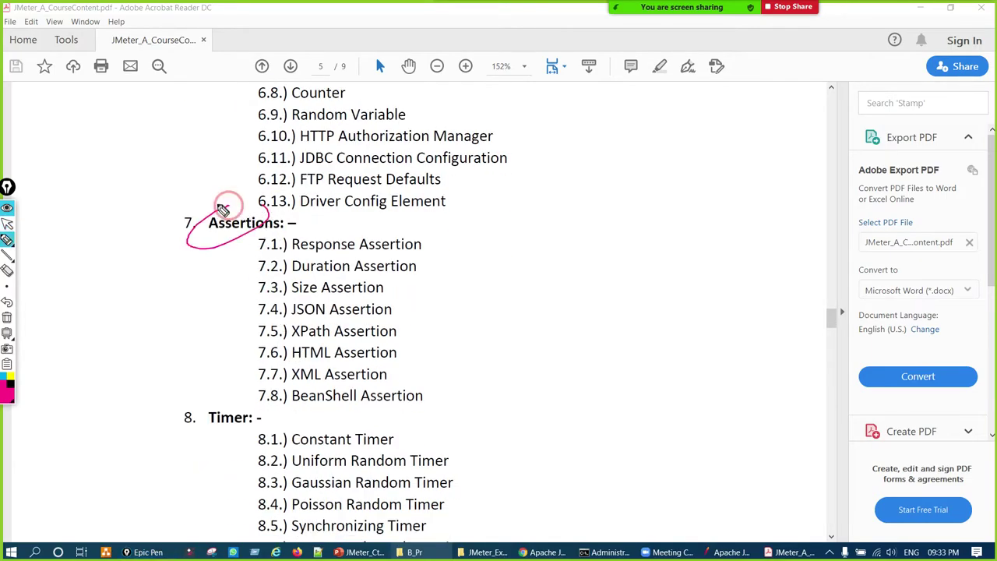
{"action": "mouse_move", "coordinate": [316, 285]}
{"action": "left_mouse_down"}
{"action": "mouse_move", "coordinate": [363, 370]}
{"action": "mouse_move", "coordinate": [315, 307]}
{"action": "left_mouse_up"}
{"action": "key", "text": "ctrl+shift+1"}
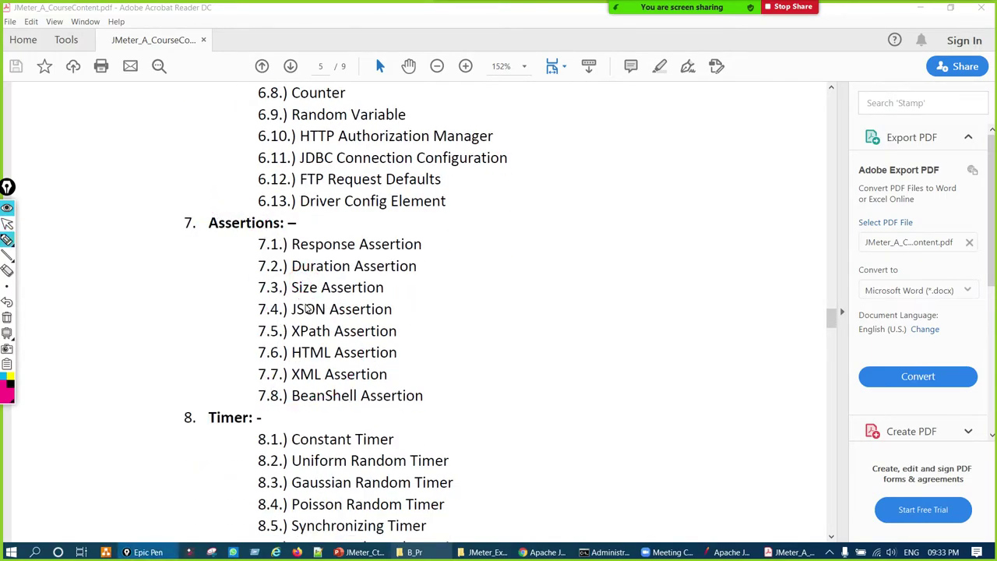
- Circle the Timer heading and the timer types below it, then return to the normal cursor
{"action": "scroll", "coordinate": [309, 309], "scroll_direction": "down", "scroll_amount": 5}
{"action": "key", "text": "ctrl+shift+2"}
{"action": "mouse_move", "coordinate": [233, 223]}
{"action": "left_mouse_down"}
{"action": "mouse_move", "coordinate": [223, 227]}
{"action": "mouse_move", "coordinate": [271, 227]}
{"action": "left_mouse_up"}
{"action": "left_click_drag", "start_coordinate": [337, 279], "coordinate": [319, 308]}
{"action": "key", "text": "ctrl+shift+1"}
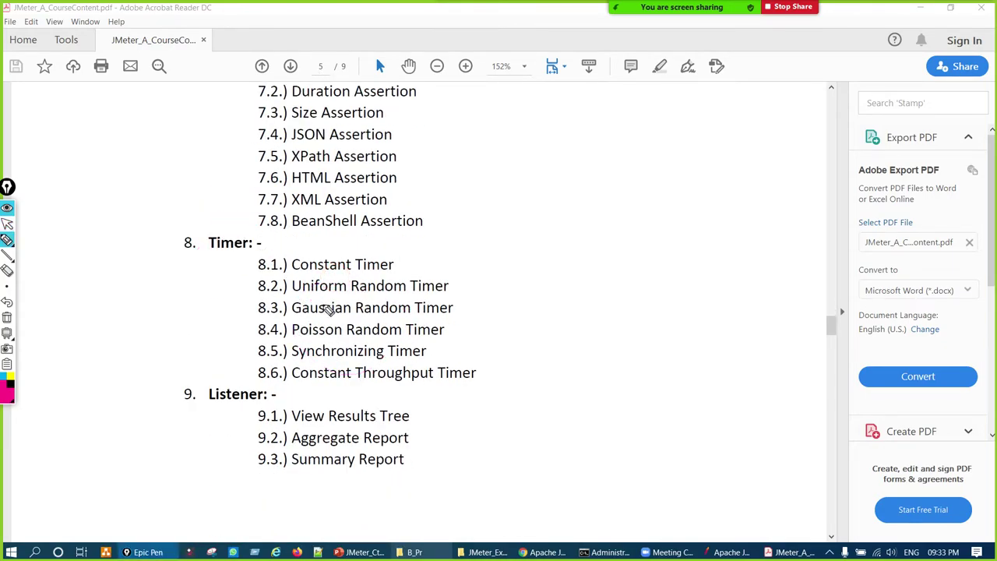
- Circle the Listener heading with the pen, then return to the normal cursor
{"action": "scroll", "coordinate": [329, 324], "scroll_direction": "down", "scroll_amount": 5}
{"action": "key", "text": "ctrl+shift+2"}
{"action": "left_click_drag", "start_coordinate": [229, 178], "coordinate": [196, 194]}
{"action": "key", "text": "ctrl+shift+1"}
- Circle PerfMon Metrics Collector, the Pre-Processors heading and its sub-elements on page 6
{"action": "scroll", "coordinate": [370, 317], "scroll_direction": "down", "scroll_amount": 9}
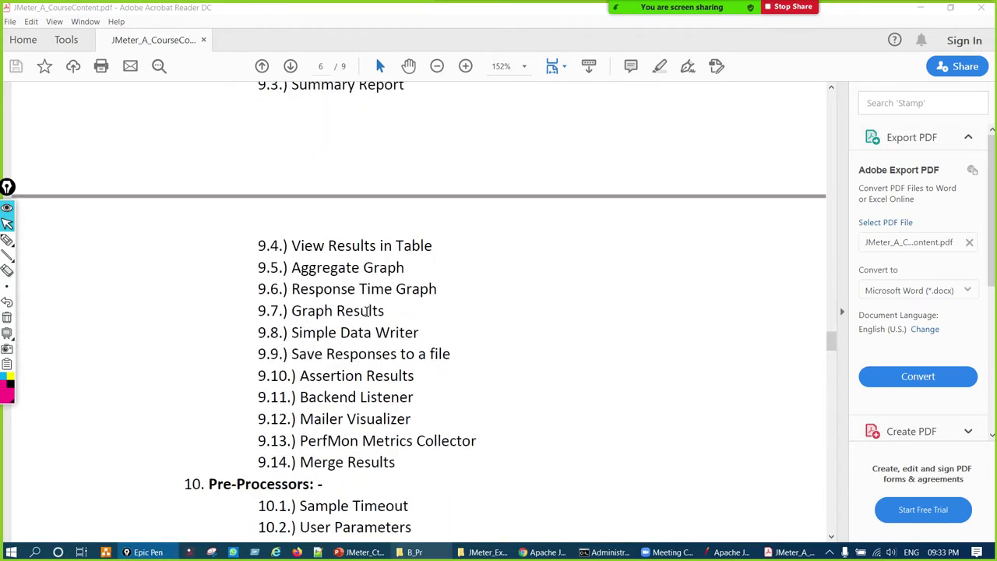
{"action": "key", "text": "ctrl+shift+2"}
{"action": "mouse_move", "coordinate": [294, 251]}
{"action": "left_mouse_down"}
{"action": "mouse_move", "coordinate": [252, 257]}
{"action": "mouse_move", "coordinate": [329, 260]}
{"action": "left_mouse_up"}
{"action": "mouse_move", "coordinate": [222, 302]}
{"action": "left_mouse_down"}
{"action": "mouse_move", "coordinate": [216, 297]}
{"action": "mouse_move", "coordinate": [221, 304]}
{"action": "left_mouse_up"}
{"action": "mouse_move", "coordinate": [333, 347]}
{"action": "left_mouse_down"}
{"action": "mouse_move", "coordinate": [273, 355]}
{"action": "mouse_move", "coordinate": [312, 425]}
{"action": "mouse_move", "coordinate": [340, 380]}
{"action": "left_mouse_up"}
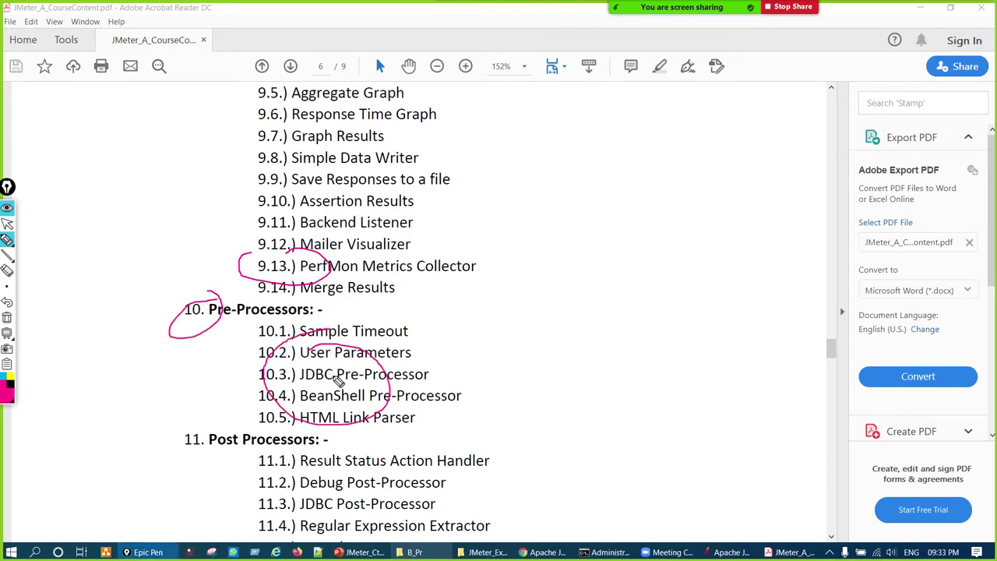
{"action": "key", "text": "ctrl+shift+1"}
- Circle the Post Processors heading, mark the entries below it, and return to the normal cursor
{"action": "scroll", "coordinate": [335, 374], "scroll_direction": "down", "scroll_amount": 5}
{"action": "key", "text": "ctrl+shift+2"}
{"action": "mouse_move", "coordinate": [226, 205]}
{"action": "left_mouse_down"}
{"action": "mouse_move", "coordinate": [211, 237]}
{"action": "mouse_move", "coordinate": [261, 209]}
{"action": "left_mouse_up"}
{"action": "mouse_move", "coordinate": [201, 234]}
{"action": "left_mouse_down"}
{"action": "mouse_move", "coordinate": [205, 341]}
{"action": "mouse_move", "coordinate": [286, 256]}
{"action": "left_mouse_up"}
{"action": "key", "text": "ctrl+shift+1"}
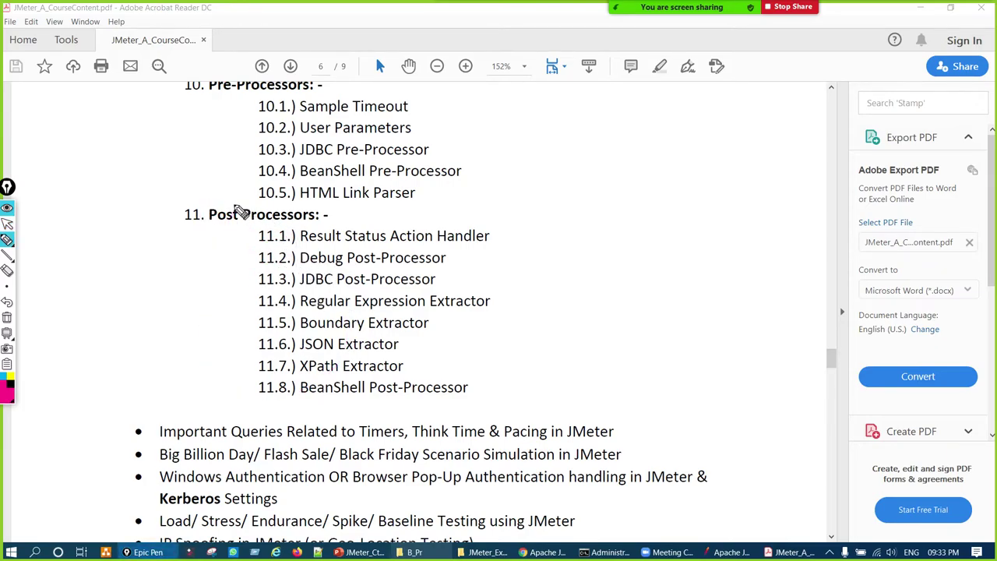
- Circle the list numbers 11 and 10 of the processor headings and handwrite "major" beside them
{"action": "key", "text": "ctrl+shift+2"}
{"action": "mouse_move", "coordinate": [225, 198]}
{"action": "left_mouse_down"}
{"action": "mouse_move", "coordinate": [187, 224]}
{"action": "mouse_move", "coordinate": [231, 221]}
{"action": "left_mouse_up"}
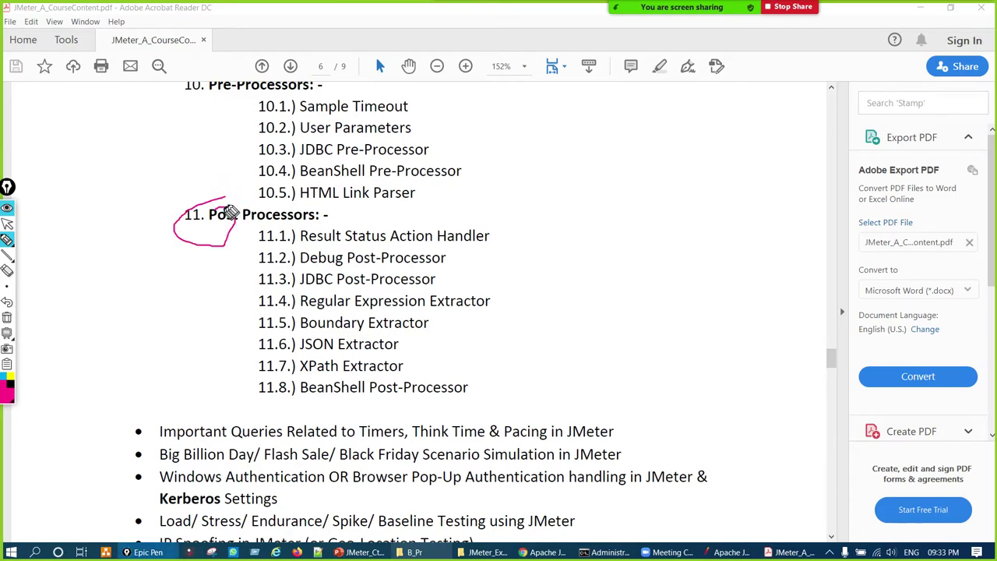
{"action": "left_click_drag", "start_coordinate": [231, 79], "coordinate": [234, 102]}
{"action": "mouse_move", "coordinate": [81, 191]}
{"action": "left_mouse_down"}
{"action": "mouse_move", "coordinate": [89, 211]}
{"action": "mouse_move", "coordinate": [133, 179]}
{"action": "mouse_move", "coordinate": [167, 195]}
{"action": "mouse_move", "coordinate": [175, 169]}
{"action": "mouse_move", "coordinate": [248, 140]}
{"action": "left_mouse_up"}
{"action": "left_click", "coordinate": [158, 148]}
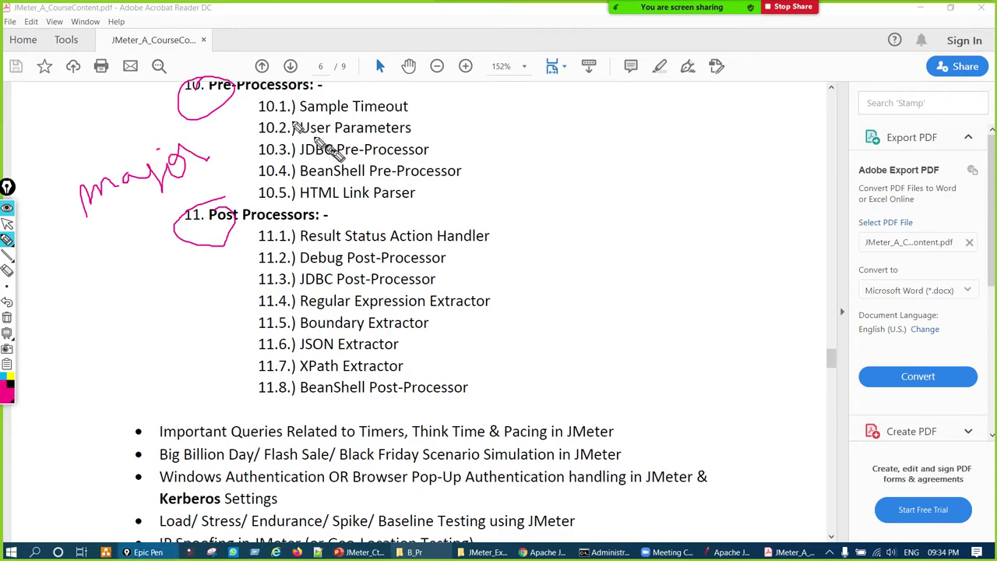
- Circle sub-elements of both Pre-Processors and Post Processors, then clear all pen marks
{"action": "mouse_move", "coordinate": [311, 125]}
{"action": "left_mouse_down"}
{"action": "mouse_move", "coordinate": [342, 109]}
{"action": "mouse_move", "coordinate": [371, 137]}
{"action": "left_mouse_up"}
{"action": "left_click_drag", "start_coordinate": [327, 259], "coordinate": [357, 235]}
{"action": "mouse_move", "coordinate": [302, 321]}
{"action": "left_mouse_down"}
{"action": "mouse_move", "coordinate": [417, 342]}
{"action": "mouse_move", "coordinate": [366, 246]}
{"action": "left_mouse_up"}
{"action": "key", "text": "ctrl+shift+c"}
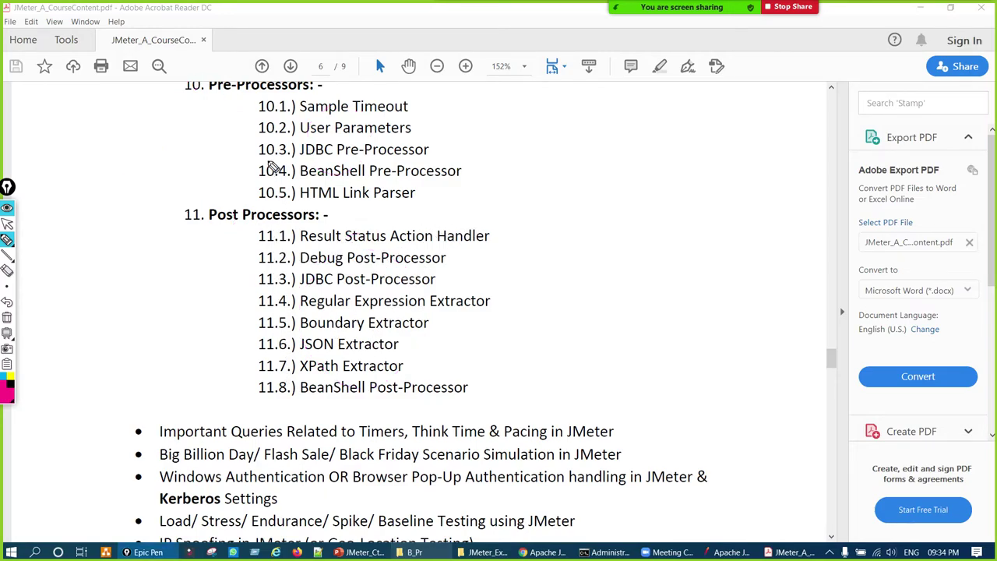
- Circle the Post Processors heading again and handwrite "60 element" next to the list
{"action": "left_click_drag", "start_coordinate": [440, 190], "coordinate": [460, 233]}
{"action": "mouse_move", "coordinate": [216, 200]}
{"action": "left_mouse_down"}
{"action": "mouse_move", "coordinate": [218, 178]}
{"action": "mouse_move", "coordinate": [191, 184]}
{"action": "left_mouse_up"}
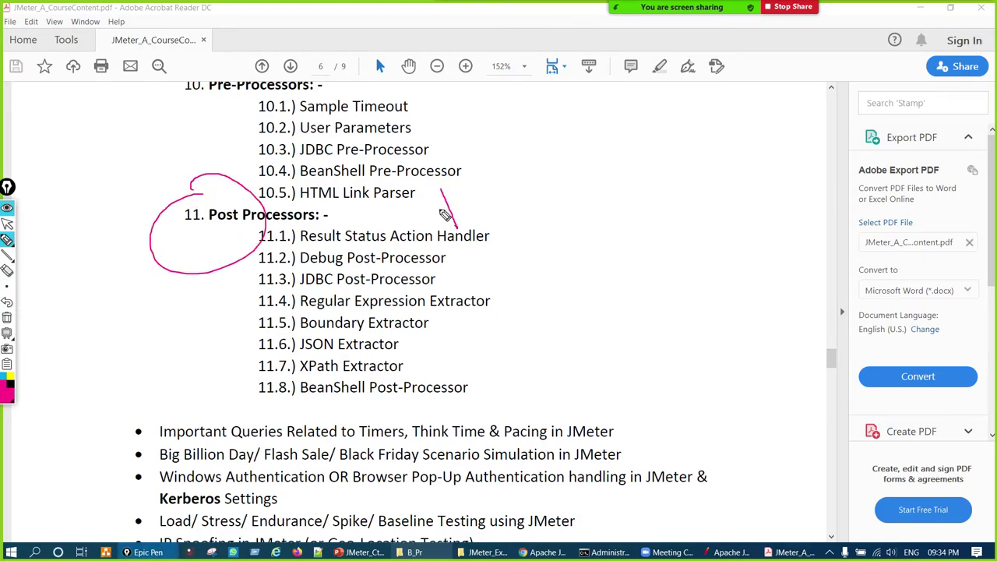
{"action": "left_click_drag", "start_coordinate": [538, 177], "coordinate": [543, 222]}
{"action": "mouse_move", "coordinate": [567, 185]}
{"action": "left_mouse_down"}
{"action": "mouse_move", "coordinate": [697, 193]}
{"action": "mouse_move", "coordinate": [766, 142]}
{"action": "left_mouse_up"}
- Circle sub-elements under Pre-Processors and Post Processors, and handwrite "60+" beside the list
{"action": "left_click_drag", "start_coordinate": [305, 109], "coordinate": [310, 134]}
{"action": "left_click_drag", "start_coordinate": [274, 285], "coordinate": [282, 316]}
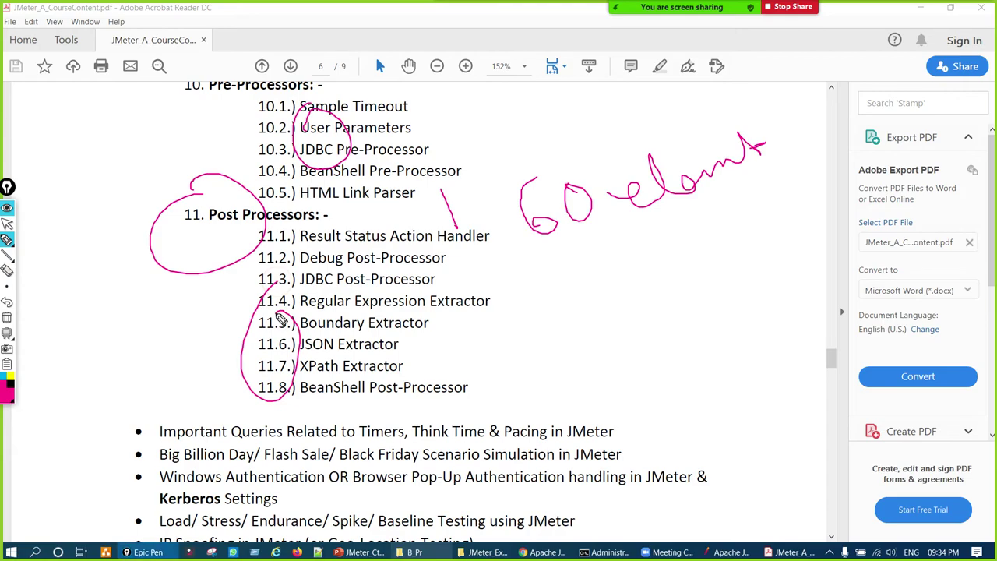
{"action": "left_click_drag", "start_coordinate": [589, 314], "coordinate": [562, 378]}
{"action": "mouse_move", "coordinate": [617, 330]}
{"action": "left_mouse_down"}
{"action": "mouse_move", "coordinate": [615, 365]}
{"action": "mouse_move", "coordinate": [698, 306]}
{"action": "mouse_move", "coordinate": [688, 339]}
{"action": "left_mouse_up"}
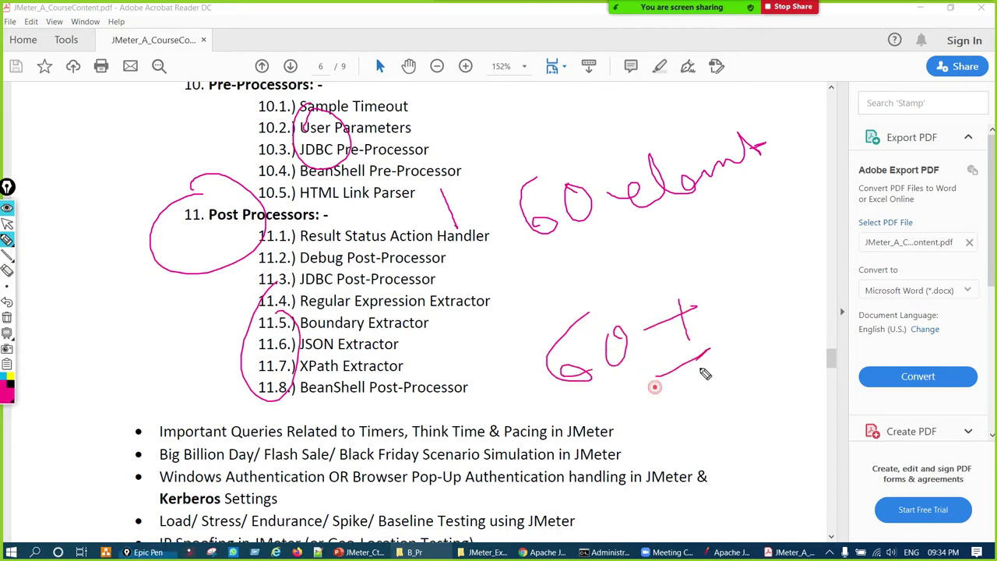
- Clear the pen marks, switch to JMeter, and look through the element categories available to add under the Test Plan, such as Listener and Assertions
{"action": "key", "text": "ctrl+shift+c"}
{"action": "key", "text": "ctrl+shift+1"}
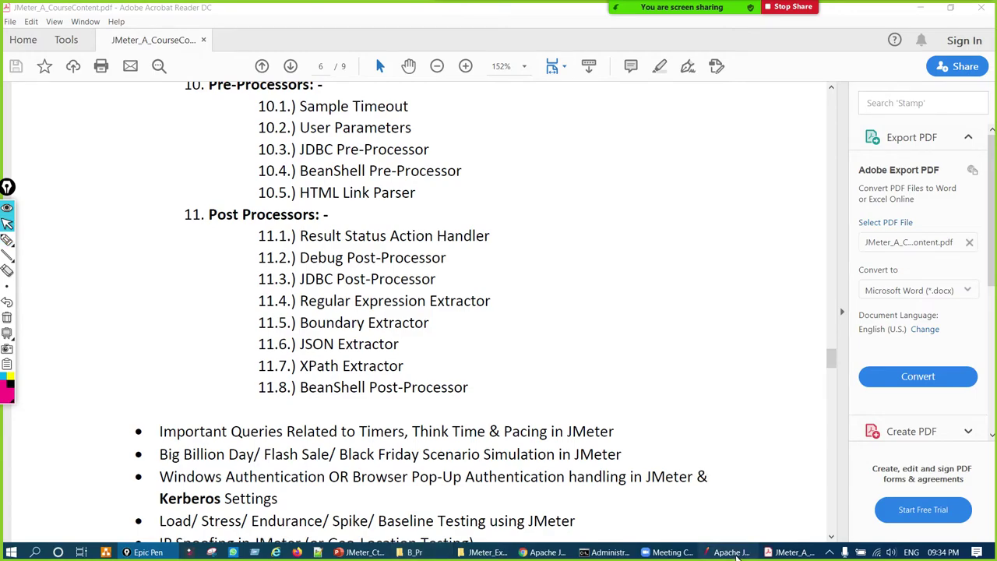
{"action": "left_click", "coordinate": [745, 554]}
{"action": "right_click", "coordinate": [37, 56]}
{"action": "mouse_move", "coordinate": [44, 60]}
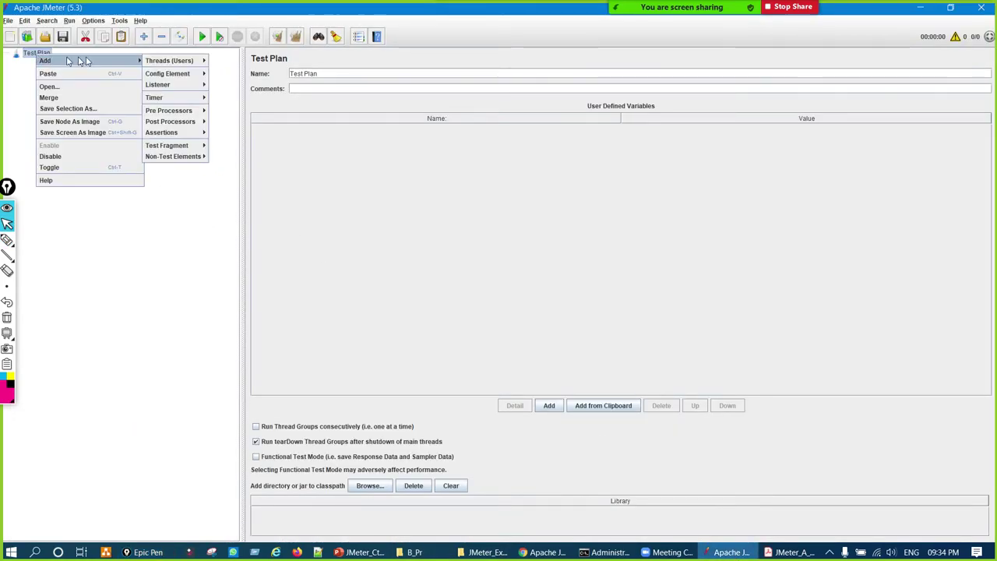
{"action": "mouse_move", "coordinate": [168, 61]}
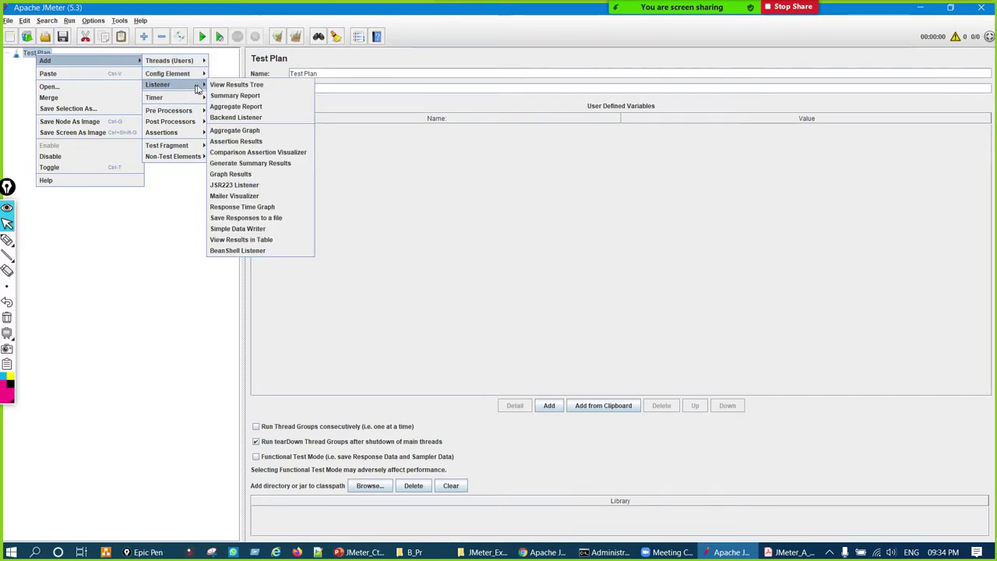
{"action": "mouse_move", "coordinate": [192, 98]}
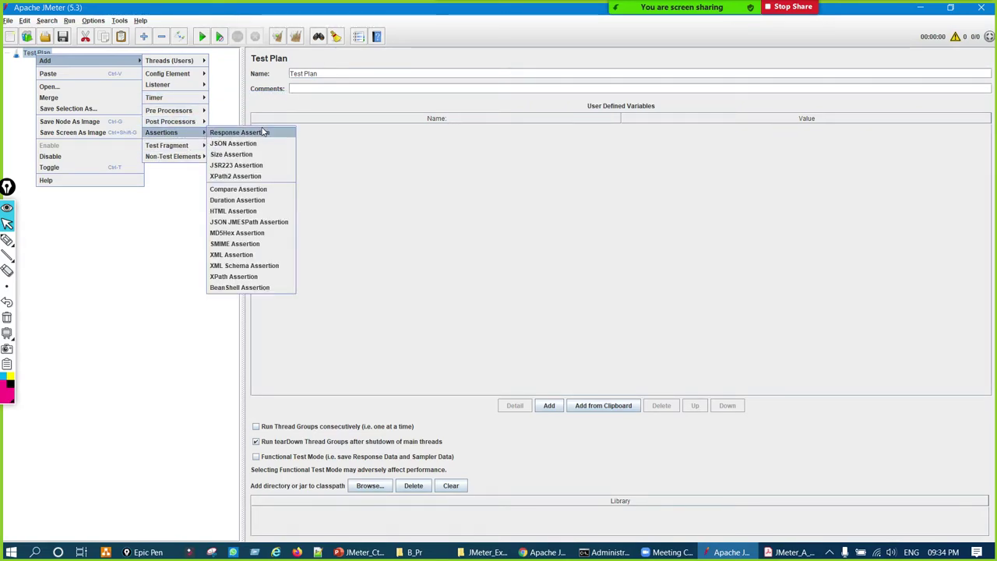
{"action": "mouse_move", "coordinate": [187, 146]}
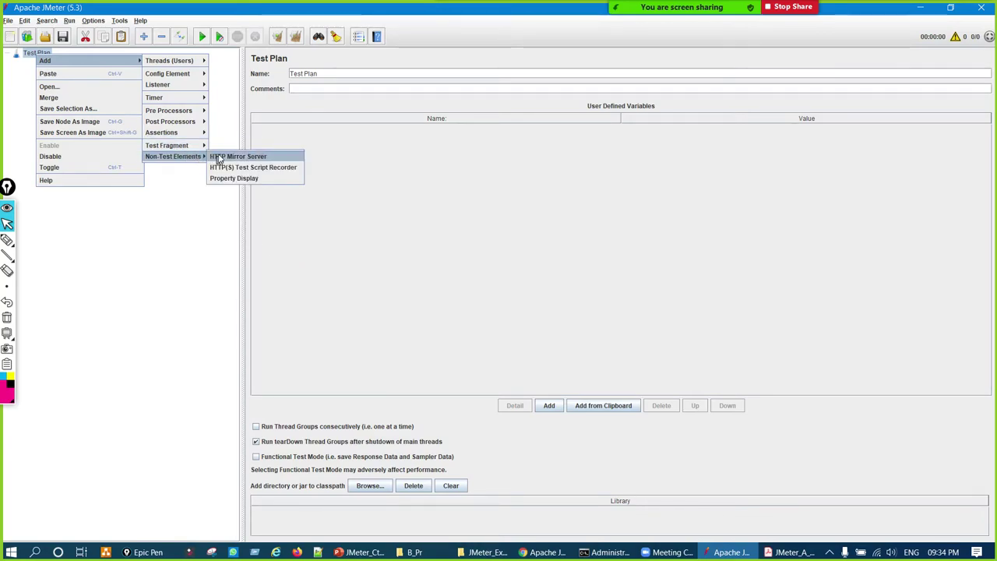
{"action": "left_click", "coordinate": [185, 224]}
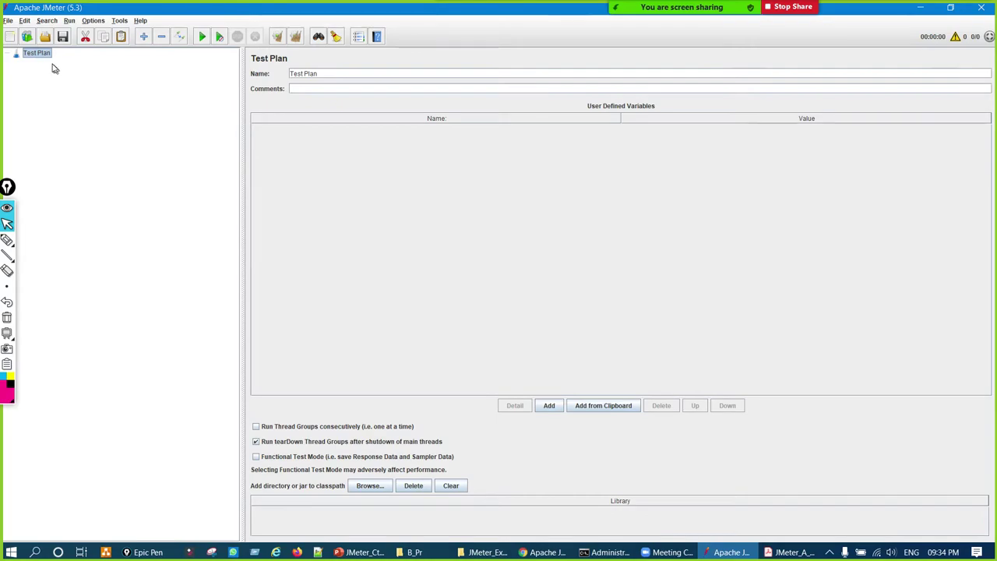
- Add a Thread Group under the Test Plan
{"action": "right_click", "coordinate": [43, 57]}
{"action": "mouse_move", "coordinate": [73, 64]}
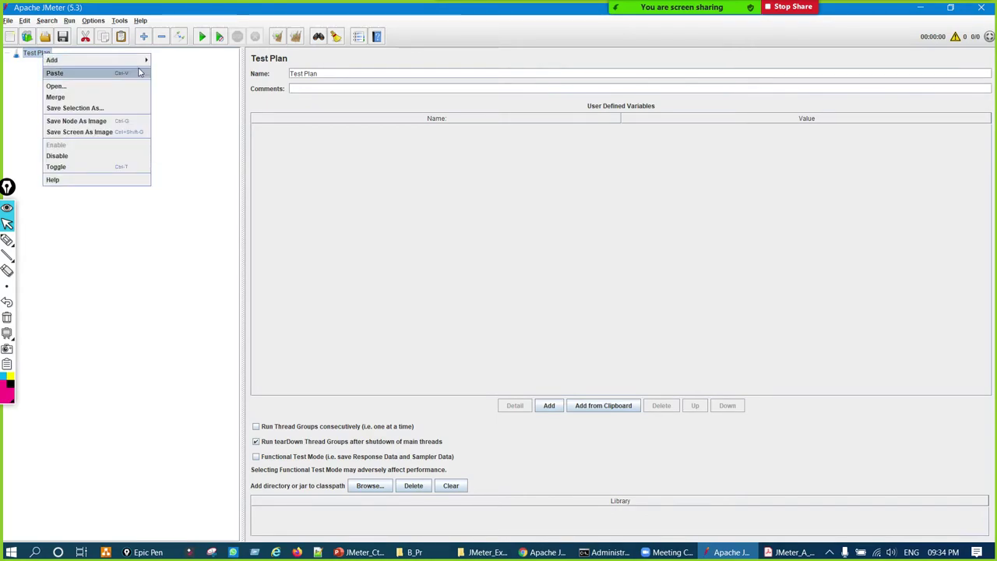
{"action": "left_click", "coordinate": [242, 61]}
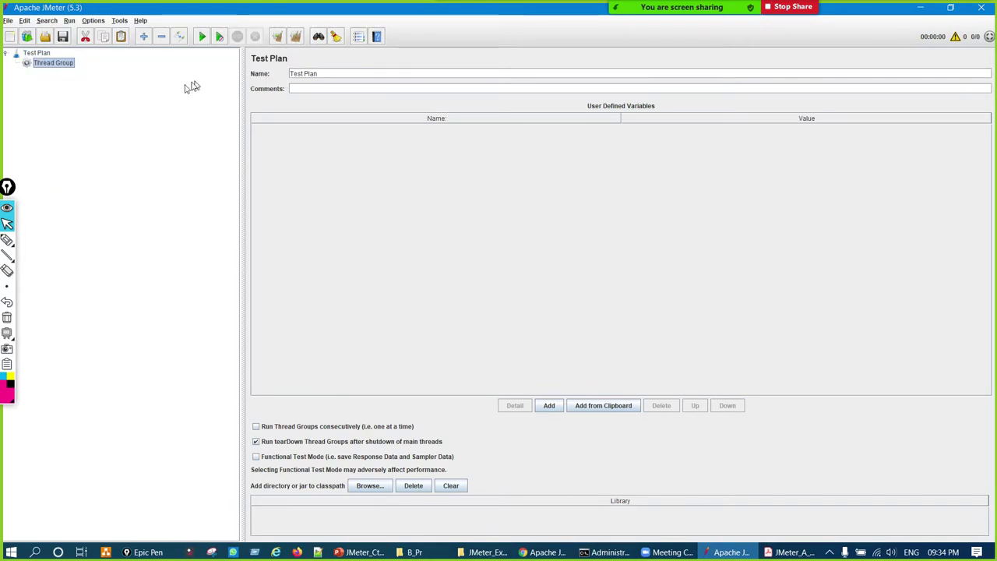
- Look through the Samplers and Logic Controllers available to add under the Thread Group, and return to the Test Plan
{"action": "right_click", "coordinate": [65, 69]}
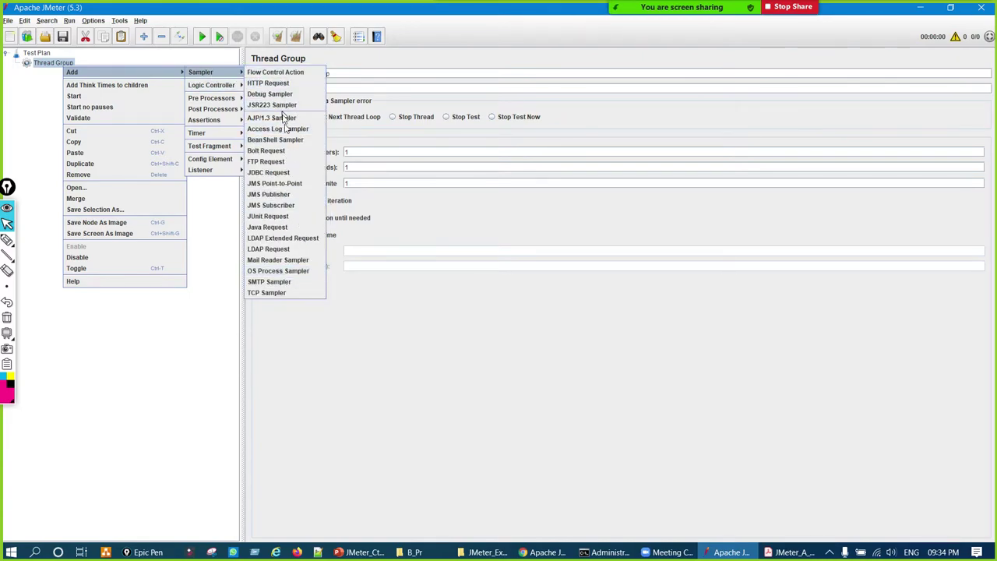
{"action": "mouse_move", "coordinate": [222, 86]}
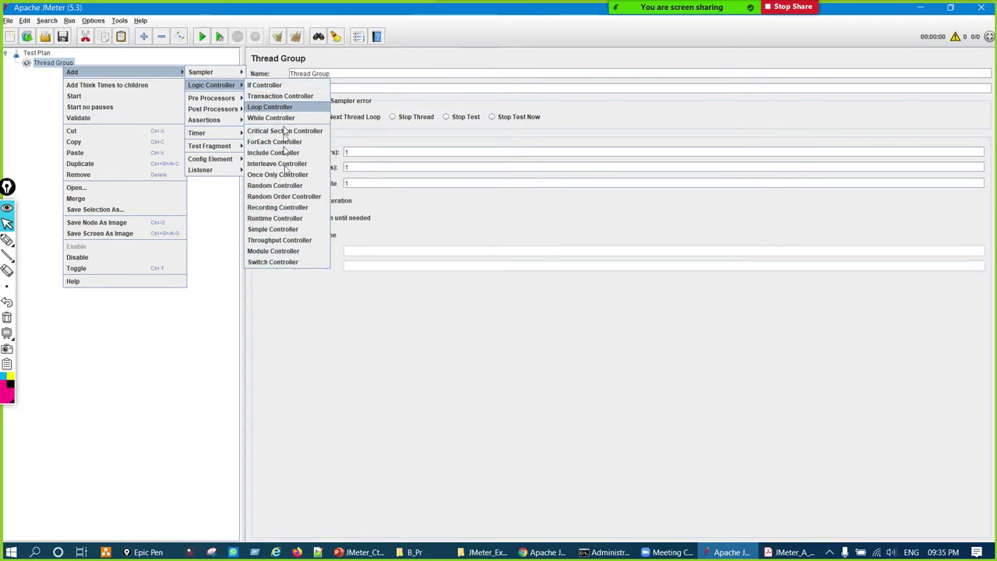
{"action": "left_click", "coordinate": [337, 376]}
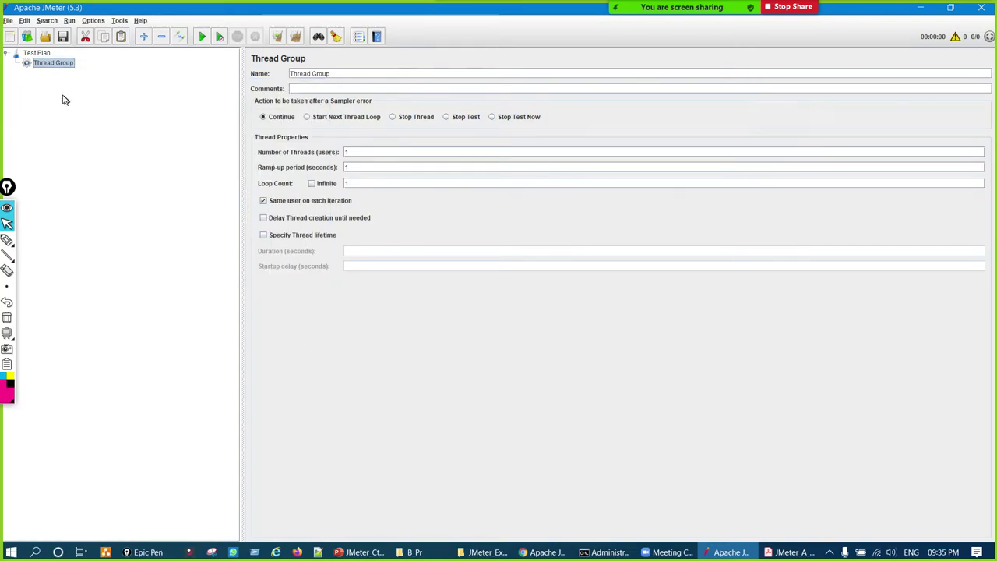
{"action": "right_click", "coordinate": [47, 58]}
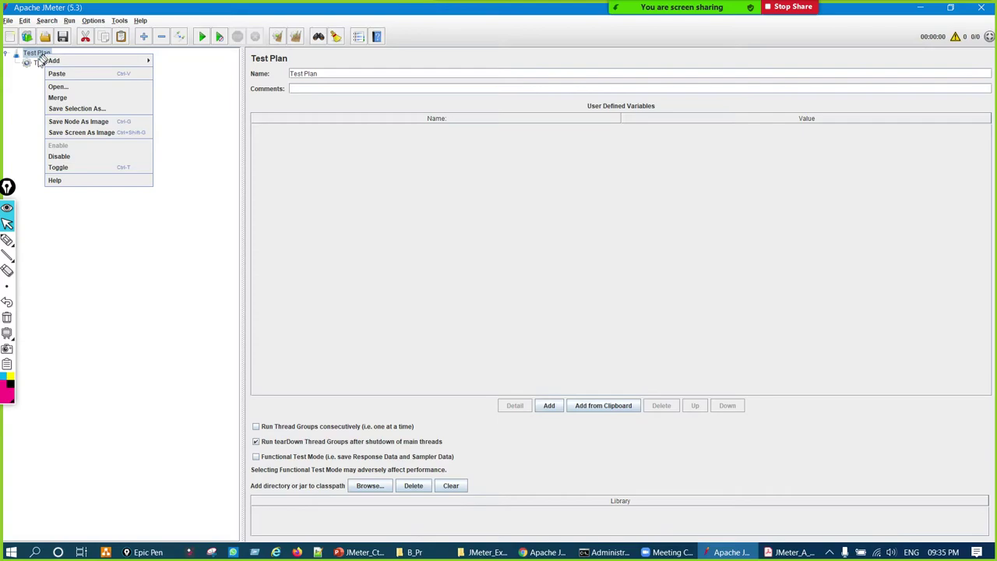
{"action": "left_click", "coordinate": [24, 116]}
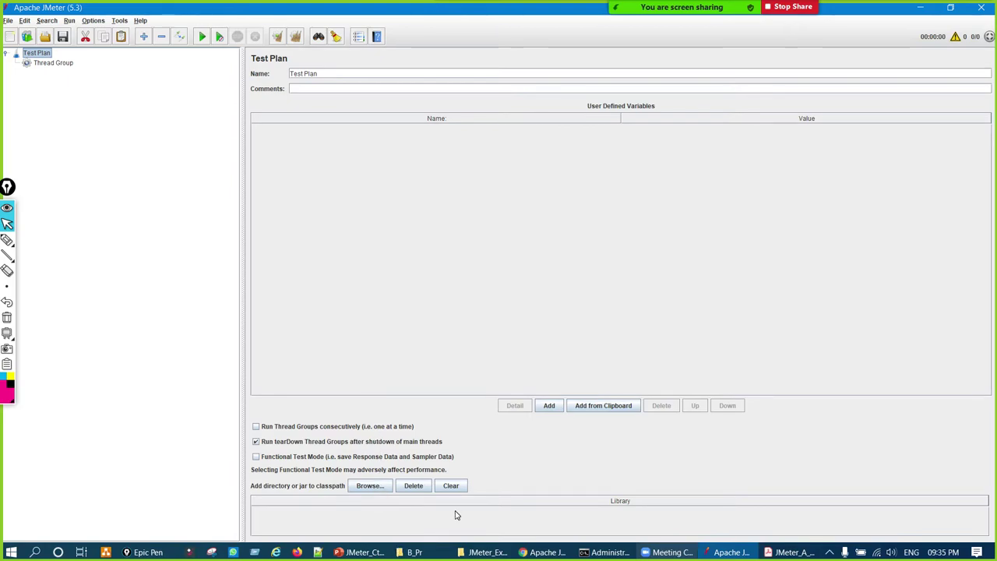
- Switch to the PowerPoint notes, circle "Default Color of JMeter" with an arrow and the handwritten word "dark", and clear the marks
{"action": "left_click", "coordinate": [360, 553]}
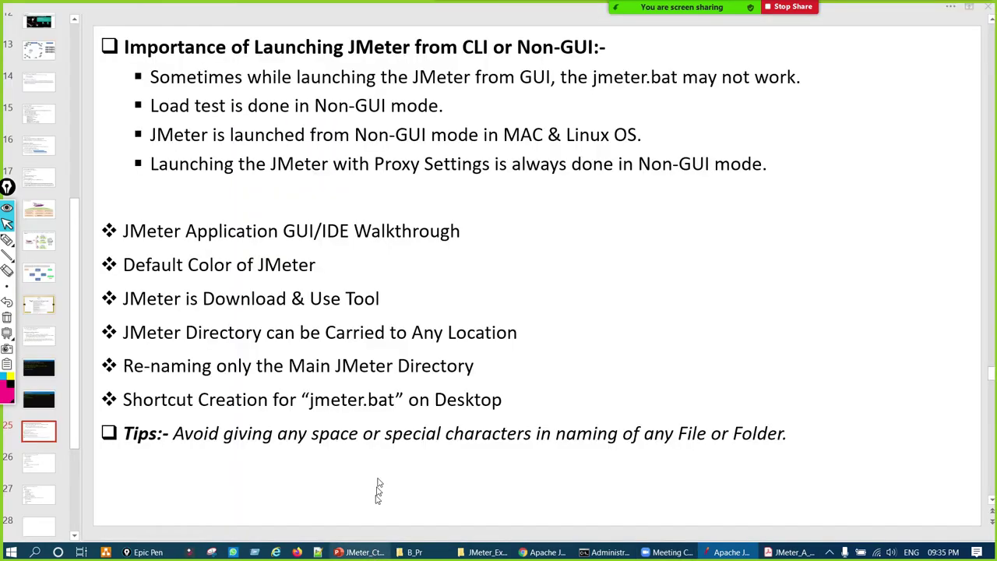
{"action": "mouse_move", "coordinate": [9, 240]}
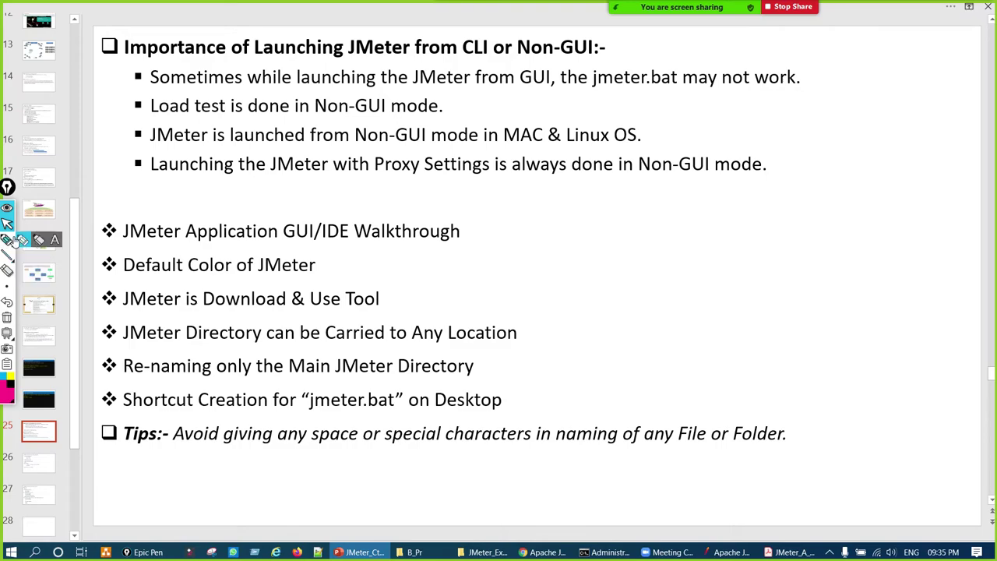
{"action": "left_click", "coordinate": [9, 240]}
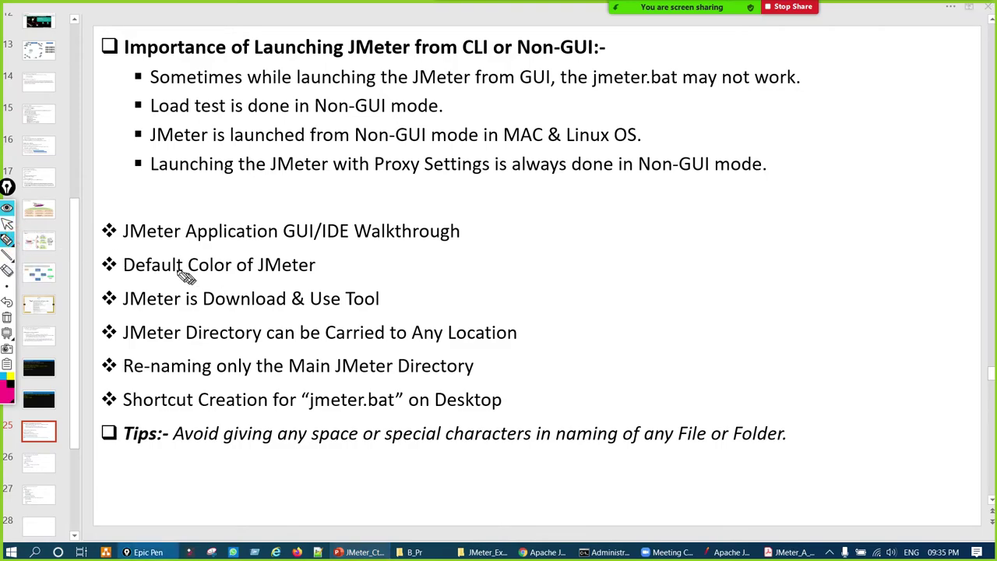
{"action": "mouse_move", "coordinate": [187, 249]}
{"action": "left_mouse_down"}
{"action": "mouse_move", "coordinate": [178, 244]}
{"action": "mouse_move", "coordinate": [265, 233]}
{"action": "mouse_move", "coordinate": [181, 247]}
{"action": "left_mouse_up"}
{"action": "mouse_move", "coordinate": [335, 268]}
{"action": "left_mouse_down"}
{"action": "mouse_move", "coordinate": [396, 265]}
{"action": "mouse_move", "coordinate": [315, 263]}
{"action": "left_mouse_up"}
{"action": "mouse_move", "coordinate": [485, 265]}
{"action": "left_mouse_down"}
{"action": "mouse_move", "coordinate": [467, 287]}
{"action": "mouse_move", "coordinate": [505, 281]}
{"action": "mouse_move", "coordinate": [514, 289]}
{"action": "mouse_move", "coordinate": [589, 233]}
{"action": "mouse_move", "coordinate": [591, 274]}
{"action": "left_mouse_up"}
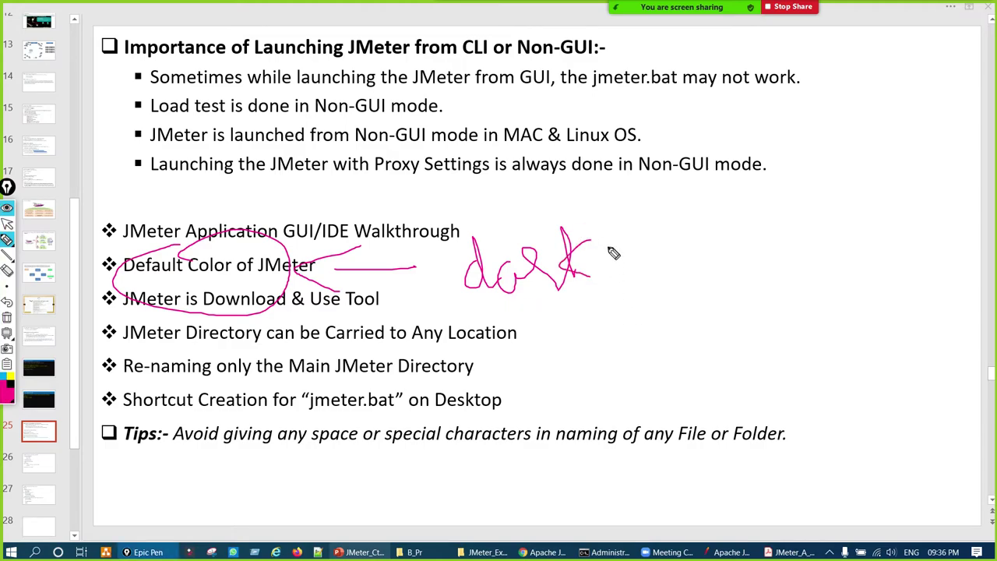
{"action": "key", "text": "ctrl+shift+c"}
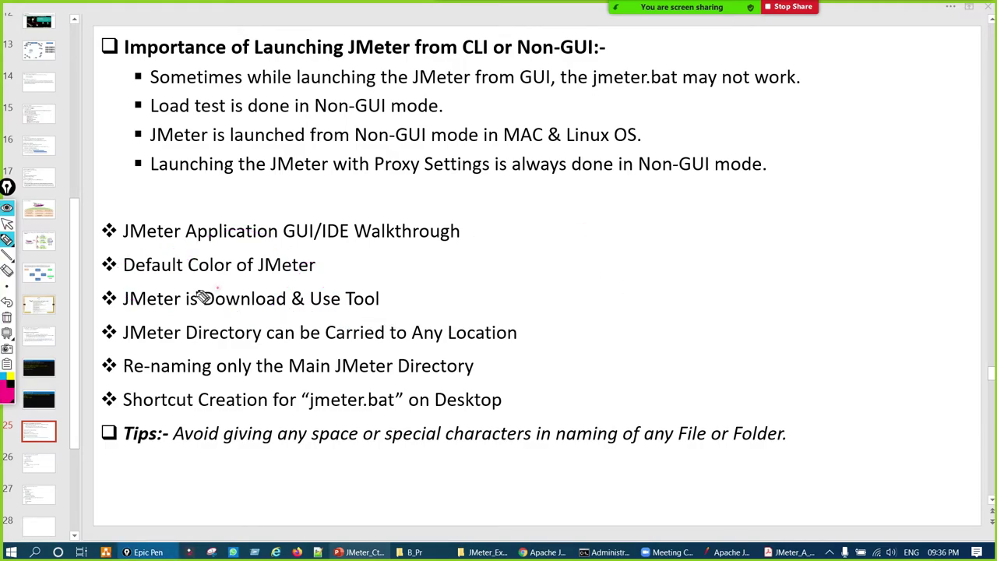
- Mark the bullets "JMeter is Download & Use Tool" and "JMeter Directory can be Carried to Any Location" with the pen, clearing the marks after each
{"action": "mouse_move", "coordinate": [205, 296]}
{"action": "left_mouse_down"}
{"action": "mouse_move", "coordinate": [226, 330]}
{"action": "mouse_move", "coordinate": [235, 288]}
{"action": "left_mouse_up"}
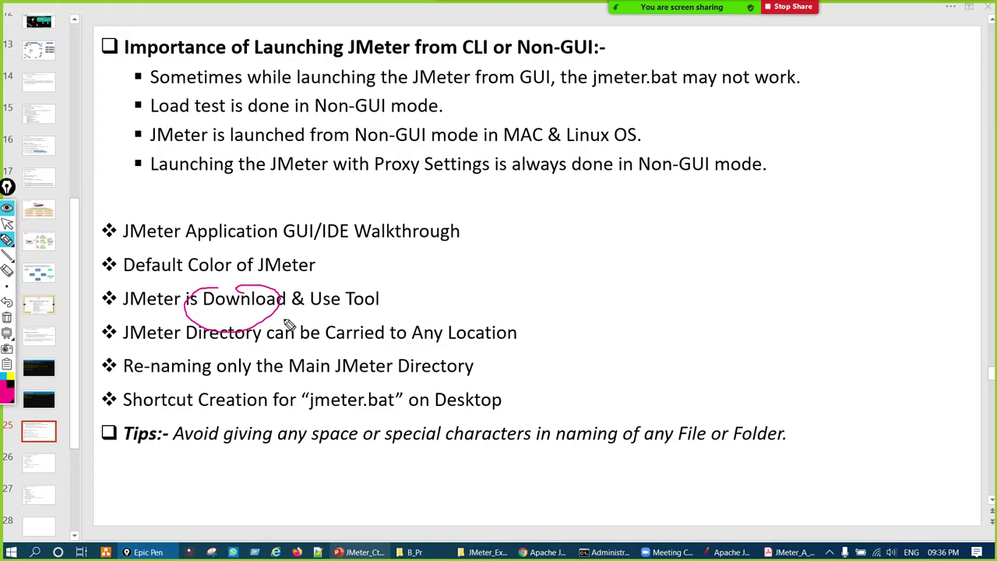
{"action": "key", "text": "ctrl+z"}
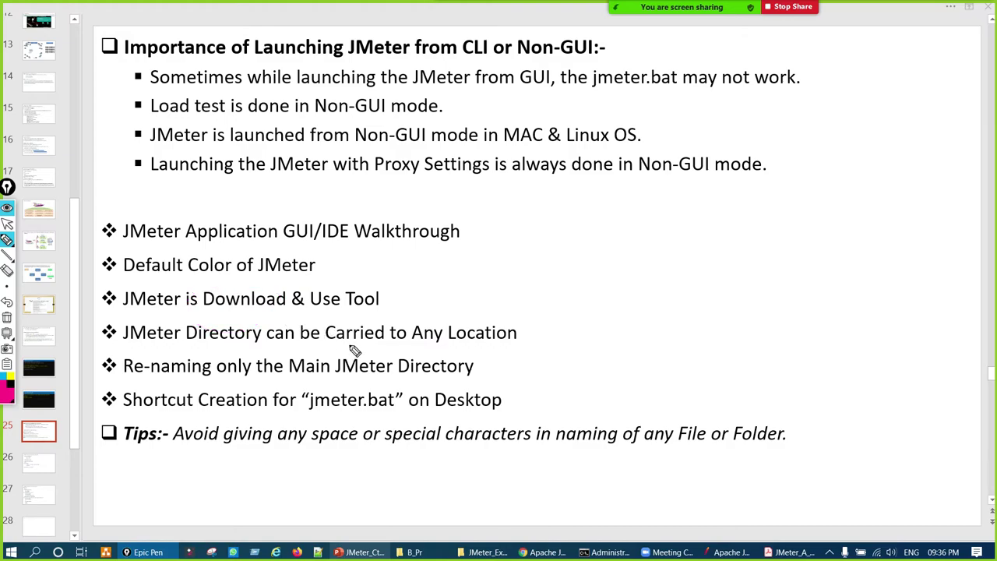
{"action": "mouse_move", "coordinate": [267, 320]}
{"action": "left_mouse_down"}
{"action": "mouse_move", "coordinate": [327, 369]}
{"action": "mouse_move", "coordinate": [374, 323]}
{"action": "mouse_move", "coordinate": [269, 321]}
{"action": "left_mouse_up"}
{"action": "left_click_drag", "start_coordinate": [452, 340], "coordinate": [464, 351]}
{"action": "key", "text": "ctrl+shift+F5"}
{"action": "key", "text": "ctrl+shift+F1"}
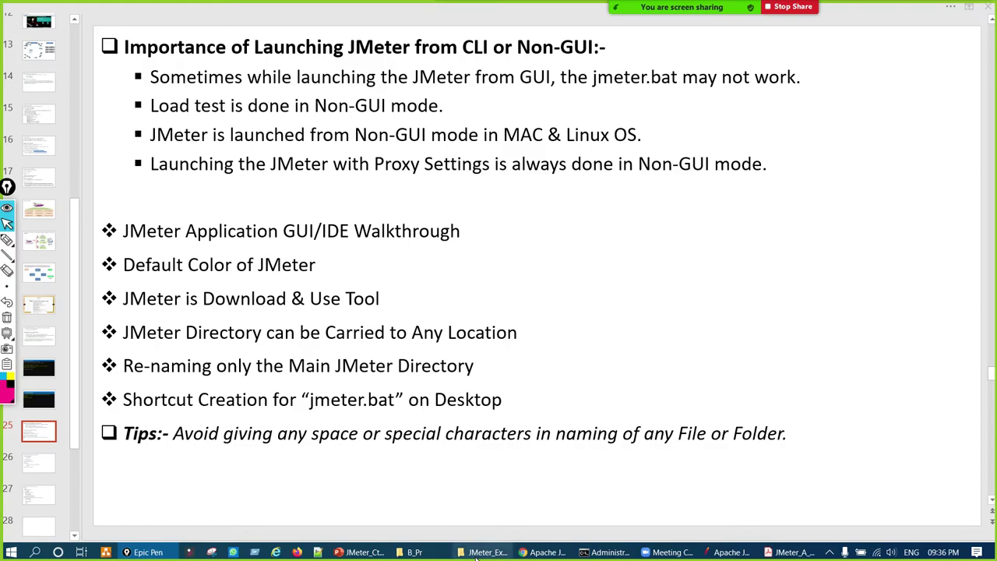
- Switch to File Explorer and open Local Disk (C:)
{"action": "left_click", "coordinate": [479, 552]}
{"action": "left_click", "coordinate": [436, 554]}
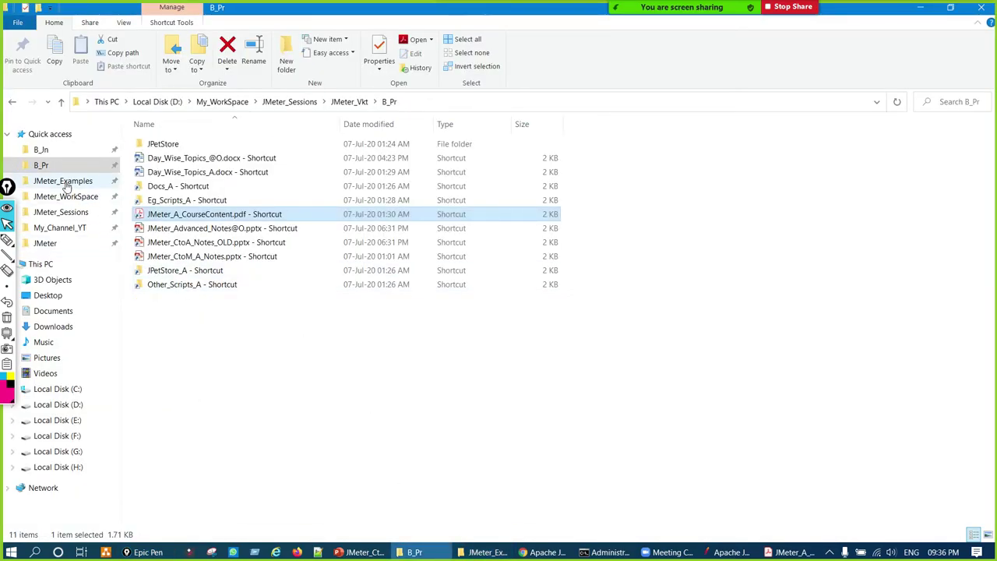
{"action": "left_click", "coordinate": [58, 390]}
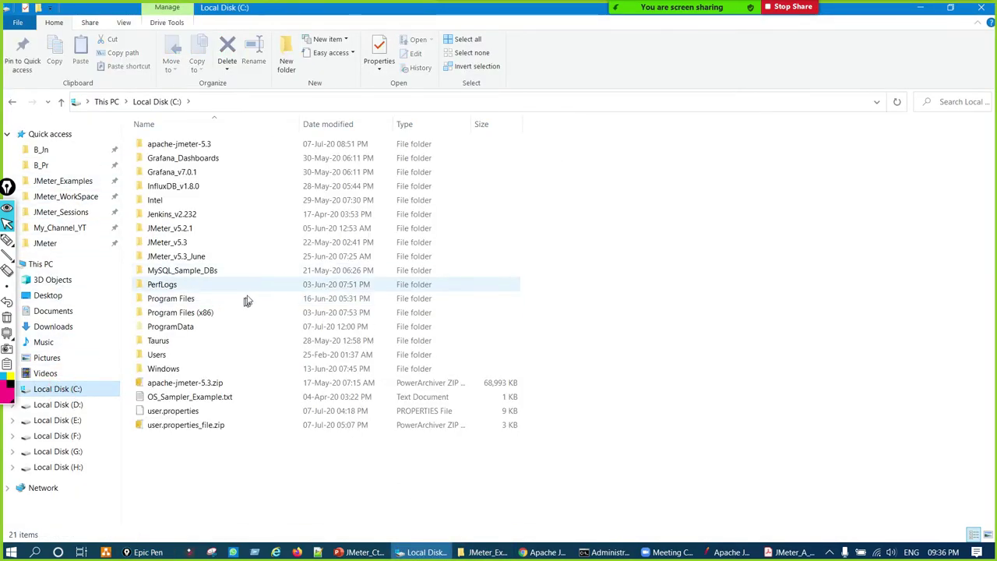
- Circle the apache-jmeter-5.3 folder, cross out drive C: and tick drives D: to H:, circle the folder again, and clear the pen marks
{"action": "left_click_drag", "start_coordinate": [178, 124], "coordinate": [135, 155]}
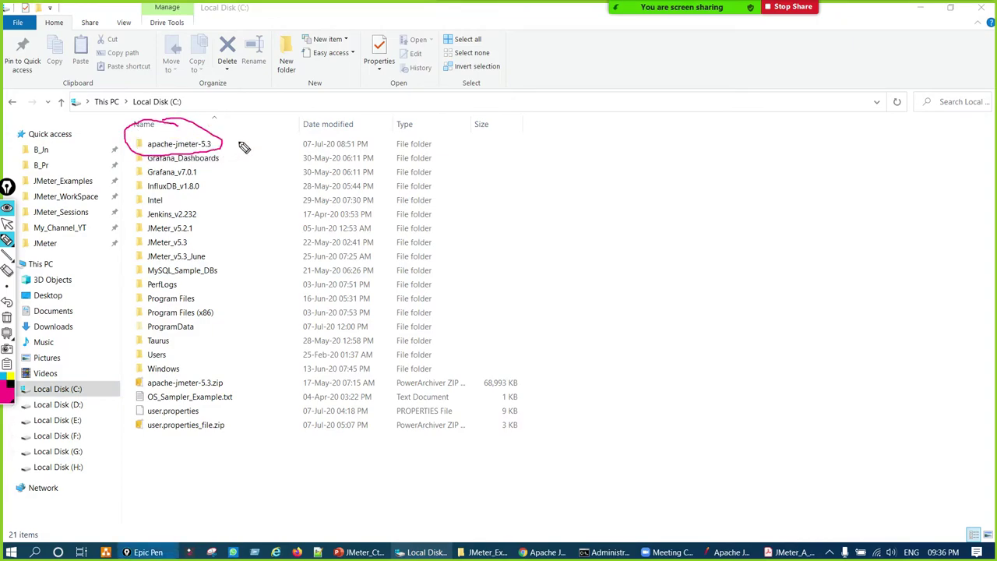
{"action": "mouse_move", "coordinate": [113, 349]}
{"action": "left_mouse_down"}
{"action": "mouse_move", "coordinate": [70, 388]}
{"action": "mouse_move", "coordinate": [152, 360]}
{"action": "mouse_move", "coordinate": [72, 388]}
{"action": "mouse_move", "coordinate": [84, 439]}
{"action": "mouse_move", "coordinate": [77, 477]}
{"action": "left_mouse_up"}
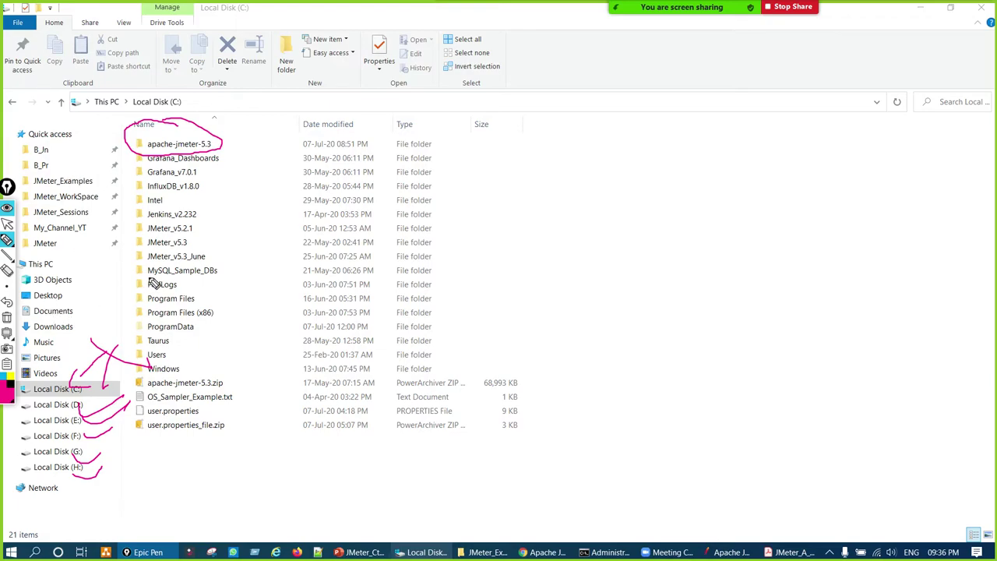
{"action": "key", "text": "ctrl+shift+c"}
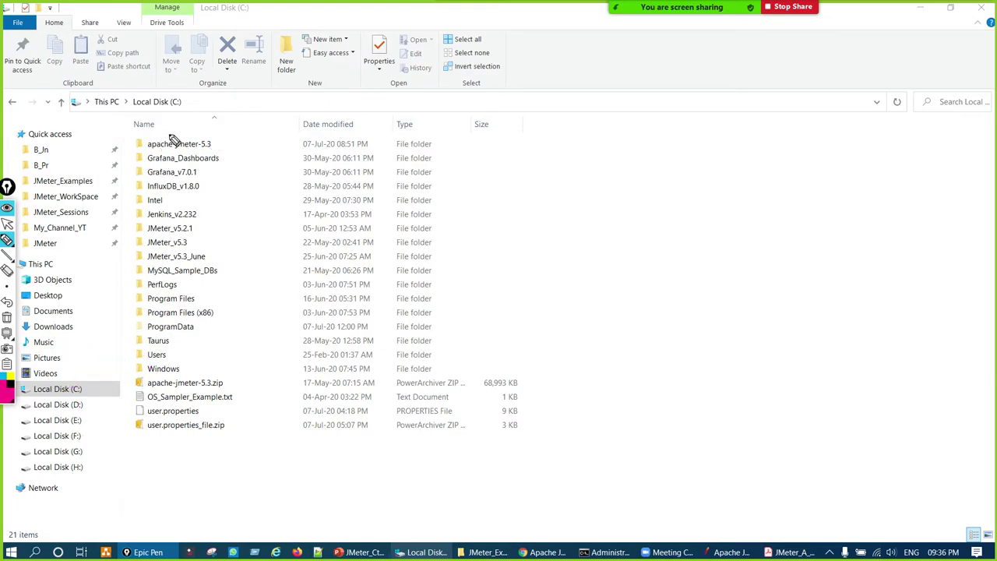
{"action": "mouse_move", "coordinate": [176, 125]}
{"action": "left_mouse_down"}
{"action": "mouse_move", "coordinate": [142, 127]}
{"action": "mouse_move", "coordinate": [174, 106]}
{"action": "mouse_move", "coordinate": [203, 145]}
{"action": "left_mouse_up"}
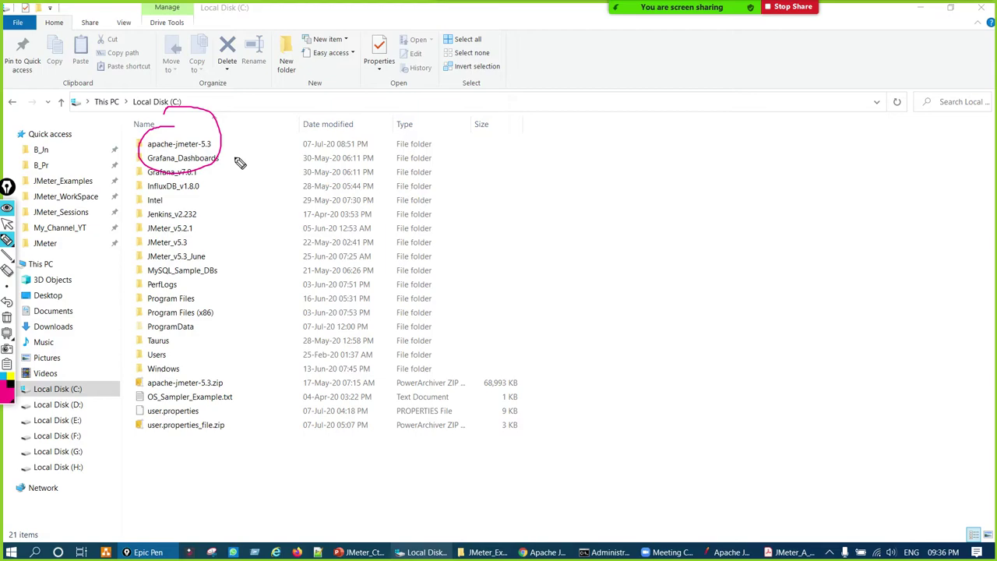
{"action": "key", "text": "ctrl+shift+d"}
{"action": "key", "text": "ctrl+shift+c"}
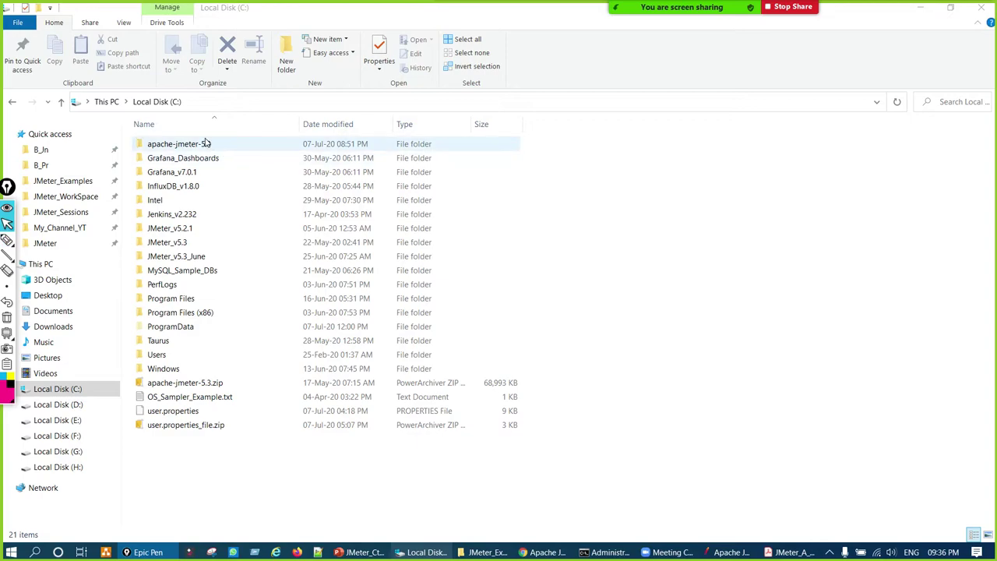
- Copy the apache-jmeter-5.3 folder from Local Disk (C:) to the Desktop
{"action": "left_click", "coordinate": [200, 144]}
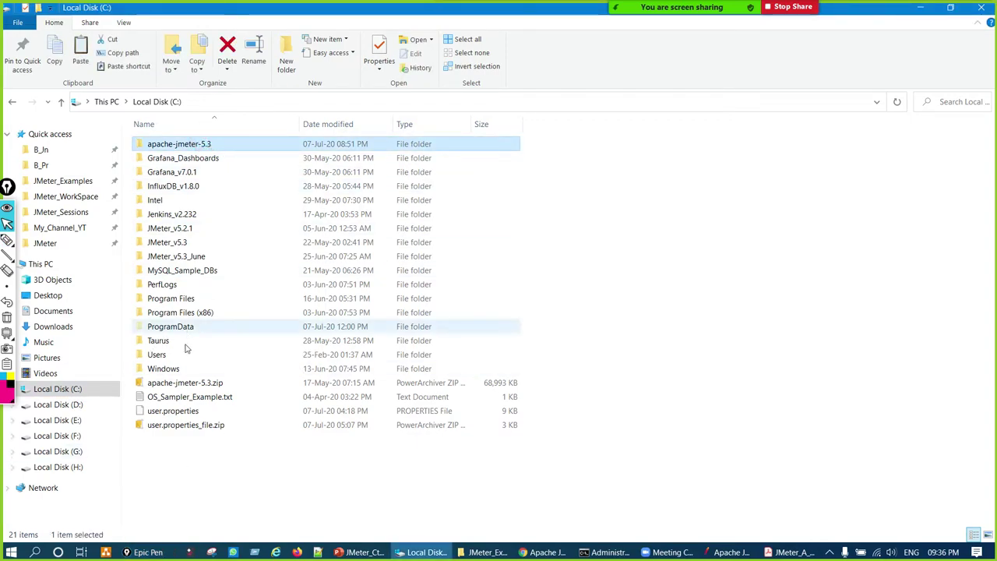
{"action": "left_click", "coordinate": [55, 296]}
{"action": "left_click", "coordinate": [363, 407]}
{"action": "key", "text": "ctrl+v"}
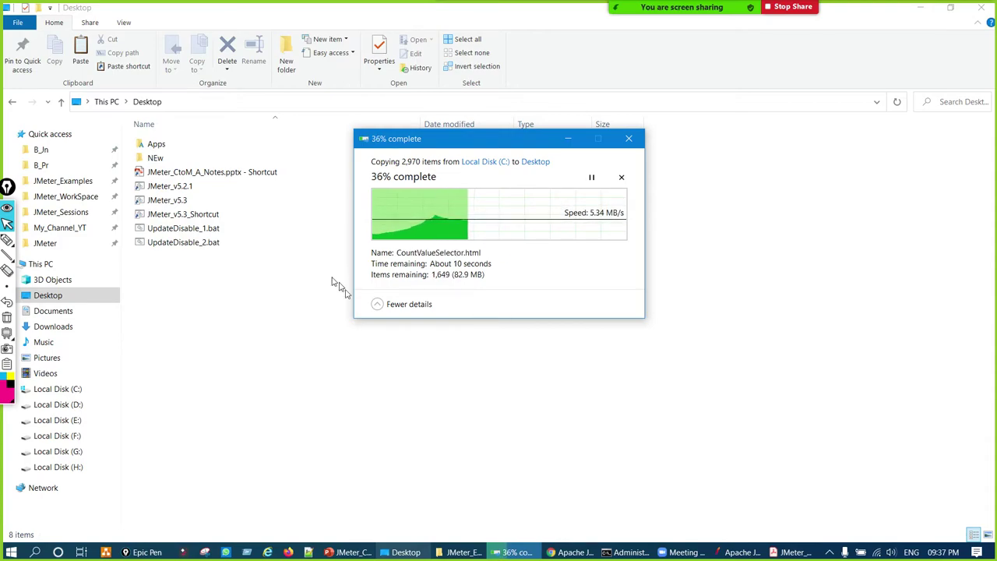
- Switch to the PowerPoint notes, circle "only the Main JMeter" in the re-naming bullet, and clear the mark
{"action": "left_click", "coordinate": [358, 552]}
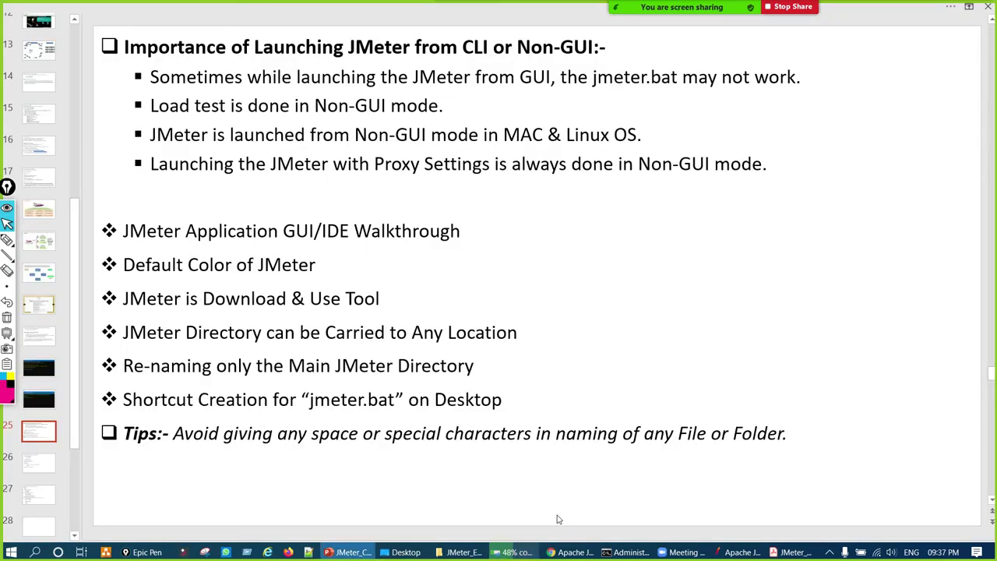
{"action": "key", "text": "ctrl+F2"}
{"action": "mouse_move", "coordinate": [279, 356]}
{"action": "left_mouse_down"}
{"action": "mouse_move", "coordinate": [207, 376]}
{"action": "mouse_move", "coordinate": [338, 392]}
{"action": "mouse_move", "coordinate": [310, 352]}
{"action": "left_mouse_up"}
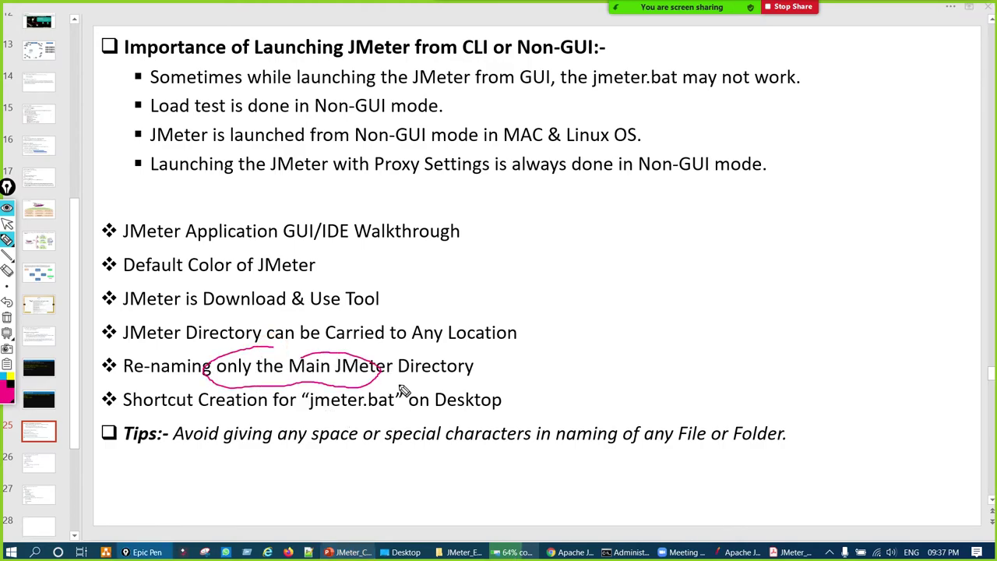
{"action": "key", "text": "ctrl+F5"}
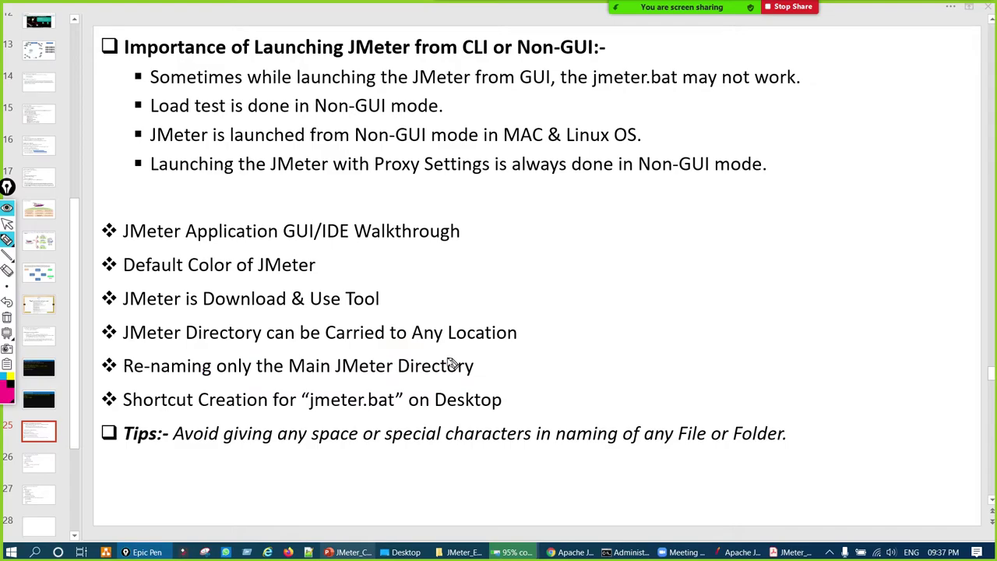
{"action": "key", "text": "ctrl+F1"}
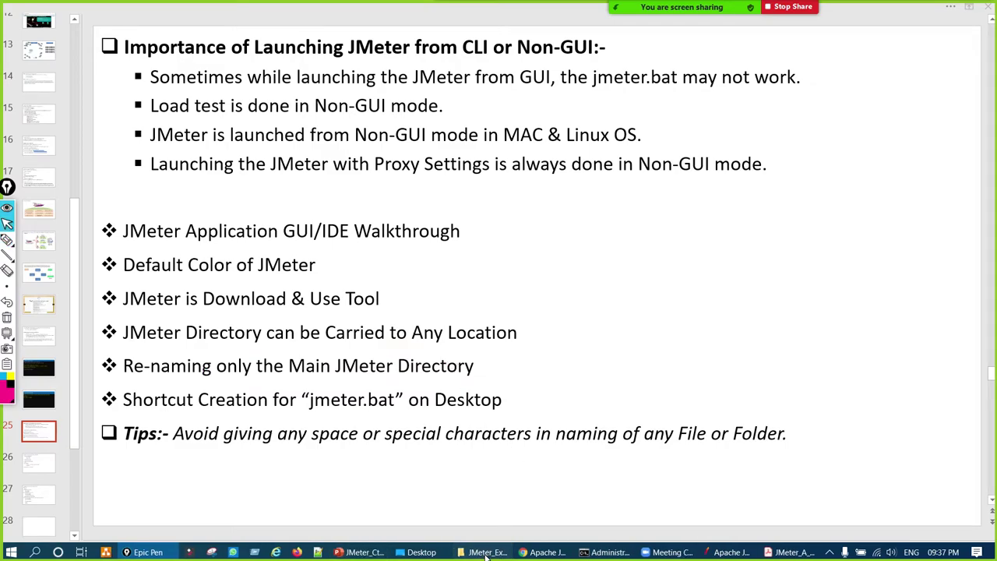
- Switch to the Desktop folder in File Explorer and open the bin folder inside the copied apache-jmeter-5.3 folder
{"action": "left_click", "coordinate": [487, 552]}
{"action": "left_click", "coordinate": [421, 552]}
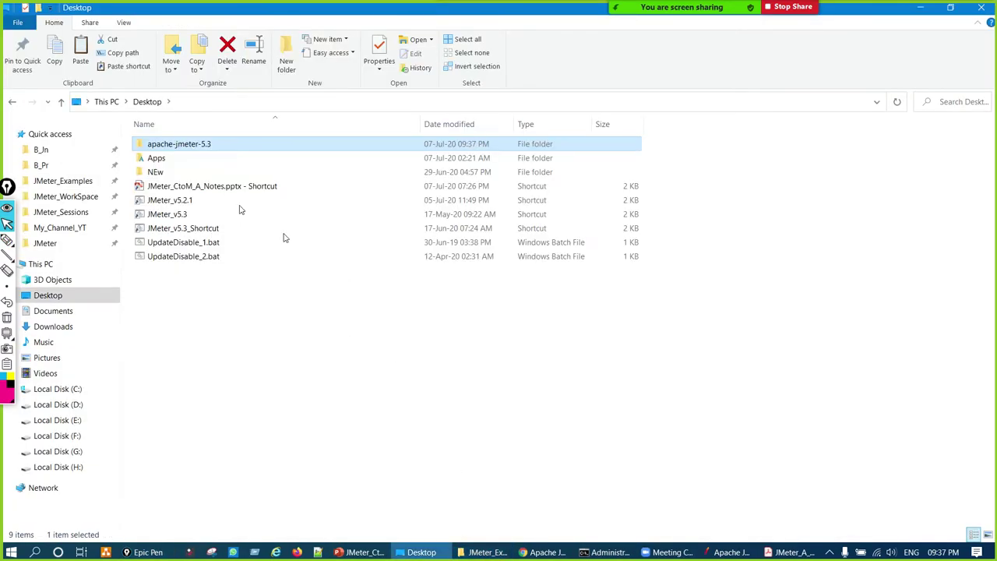
{"action": "double_click", "coordinate": [187, 146]}
{"action": "double_click", "coordinate": [163, 146]}
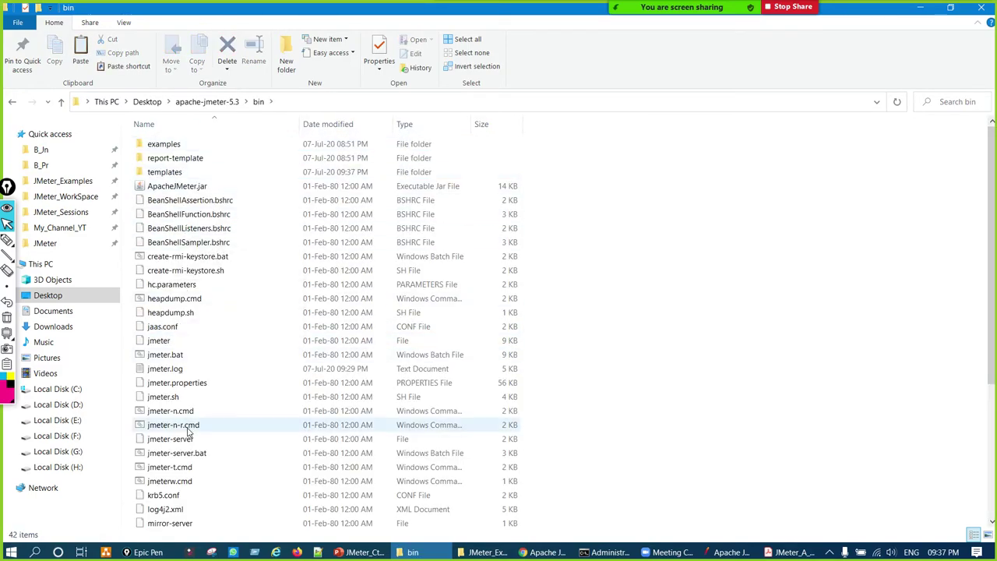
- Return to the Desktop folder and delete the copied apache-jmeter-5.3 folder
{"action": "left_click", "coordinate": [17, 103]}
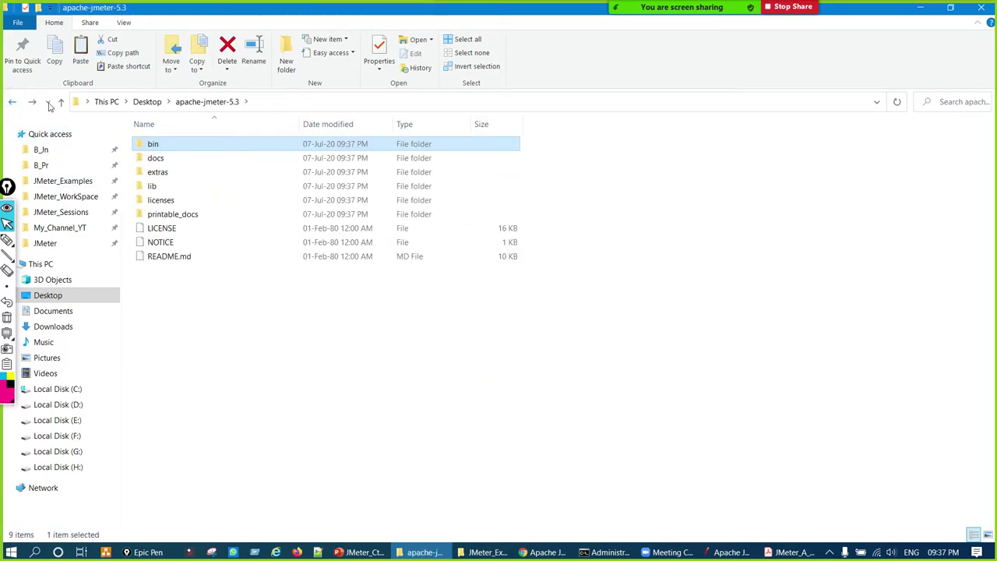
{"action": "left_click", "coordinate": [13, 103]}
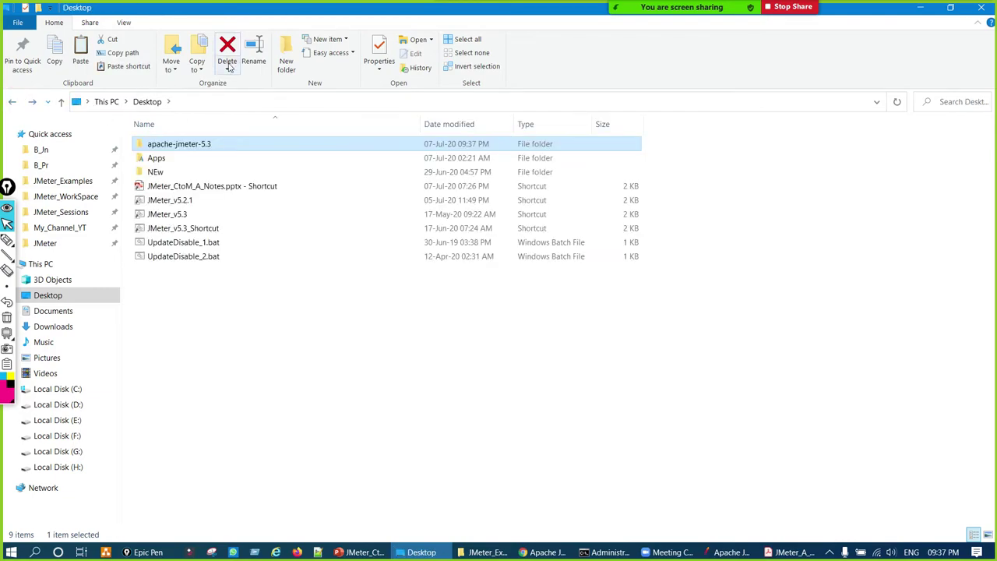
{"action": "key", "text": "Delete"}
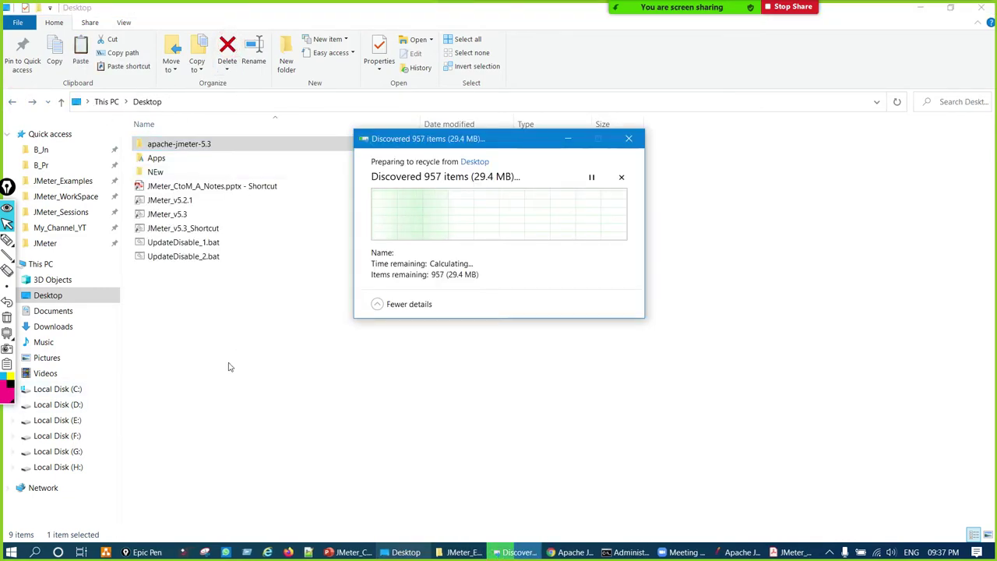
- Open Local Disk (C:), circle the apache-jmeter-5.3 folder, handwrite "Rename" beside it, and clear the pen marks
{"action": "left_click", "coordinate": [70, 392]}
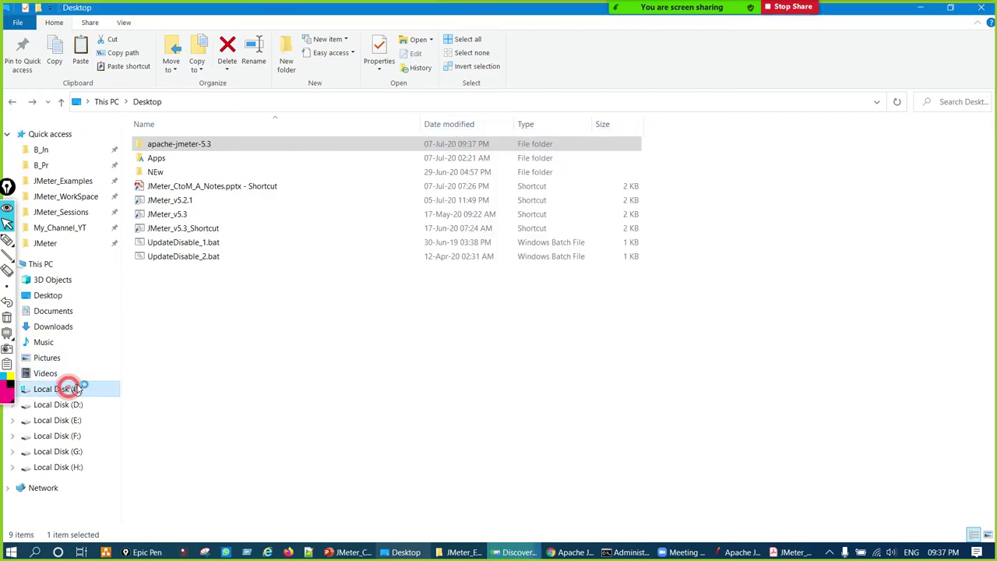
{"action": "key", "text": "ctrl+shift+p"}
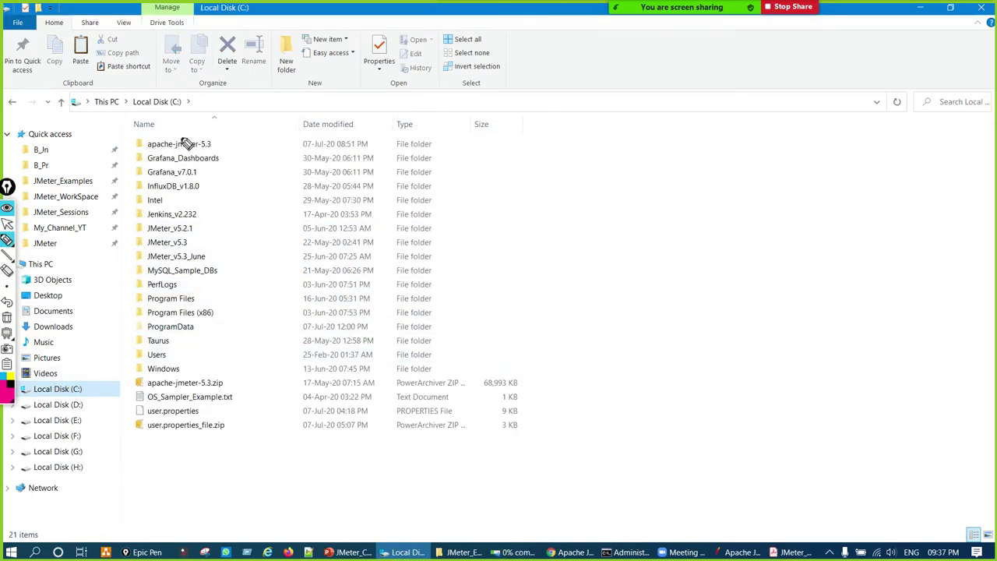
{"action": "mouse_move", "coordinate": [190, 133]}
{"action": "left_mouse_down"}
{"action": "mouse_move", "coordinate": [139, 142]}
{"action": "mouse_move", "coordinate": [141, 153]}
{"action": "mouse_move", "coordinate": [215, 129]}
{"action": "mouse_move", "coordinate": [268, 158]}
{"action": "mouse_move", "coordinate": [303, 133]}
{"action": "mouse_move", "coordinate": [382, 154]}
{"action": "mouse_move", "coordinate": [472, 139]}
{"action": "left_mouse_up"}
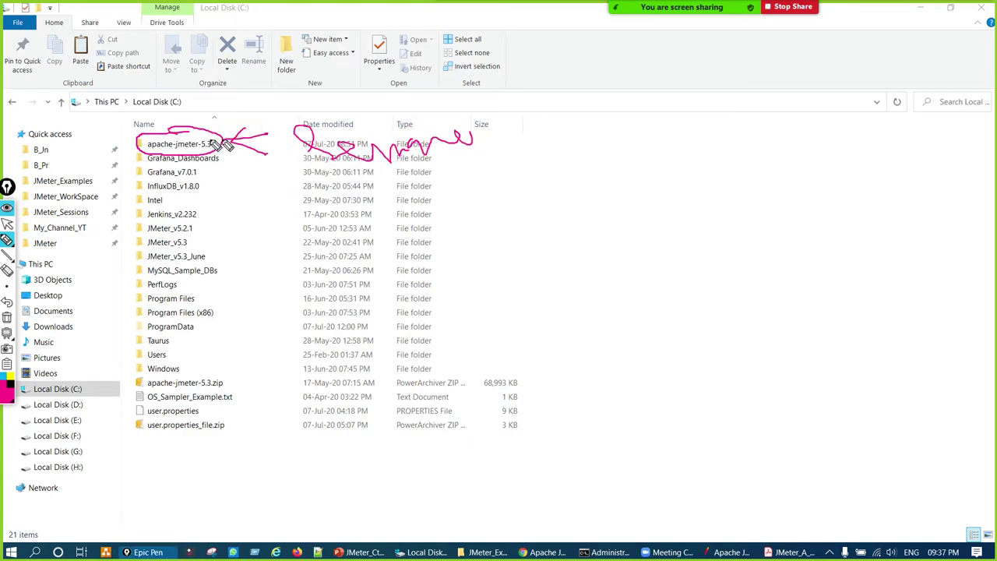
{"action": "key", "text": "ctrl+shift+c"}
- Try to rename the apache-jmeter-5.3 folder on Local Disk (C:) to JMeter_v5.3_Pr
{"action": "double_click", "coordinate": [173, 146]}
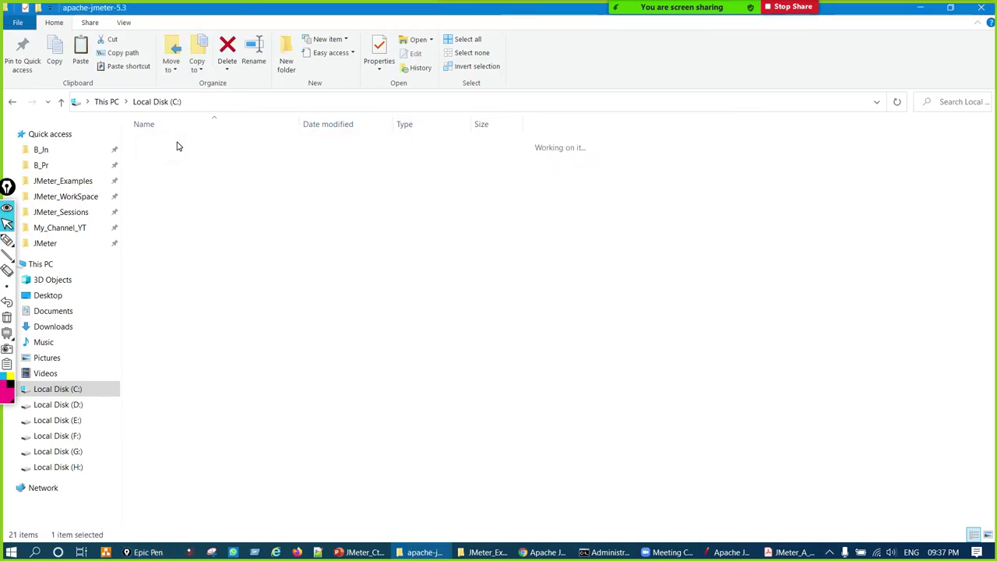
{"action": "left_click", "coordinate": [11, 102]}
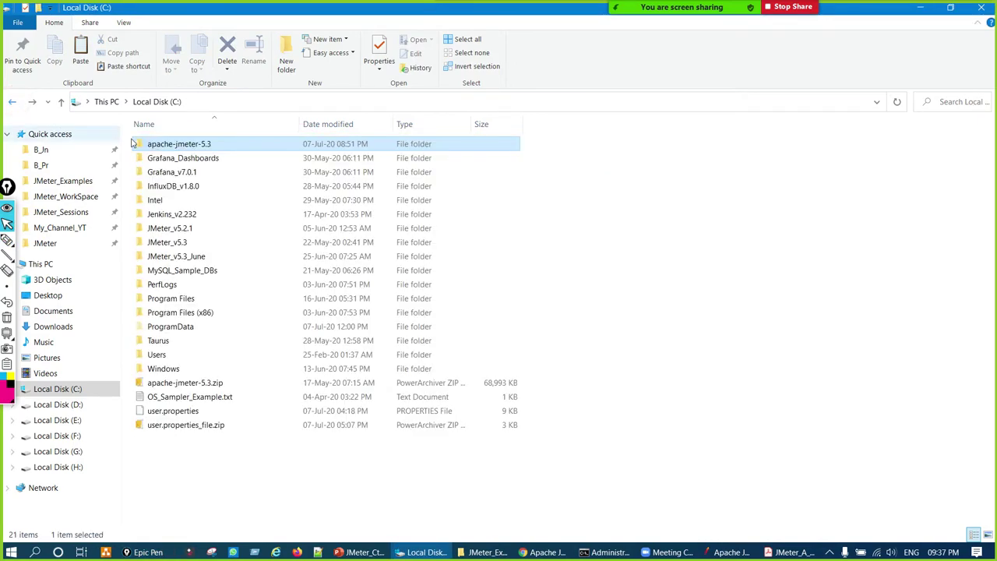
{"action": "left_click", "coordinate": [187, 151]}
{"action": "left_click", "coordinate": [177, 143]}
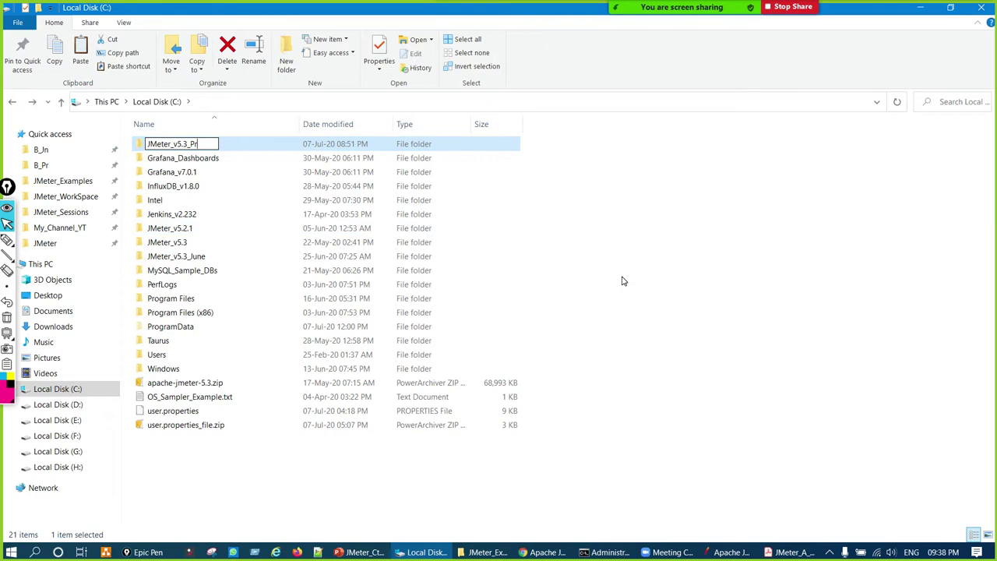
{"action": "left_click", "coordinate": [242, 149]}
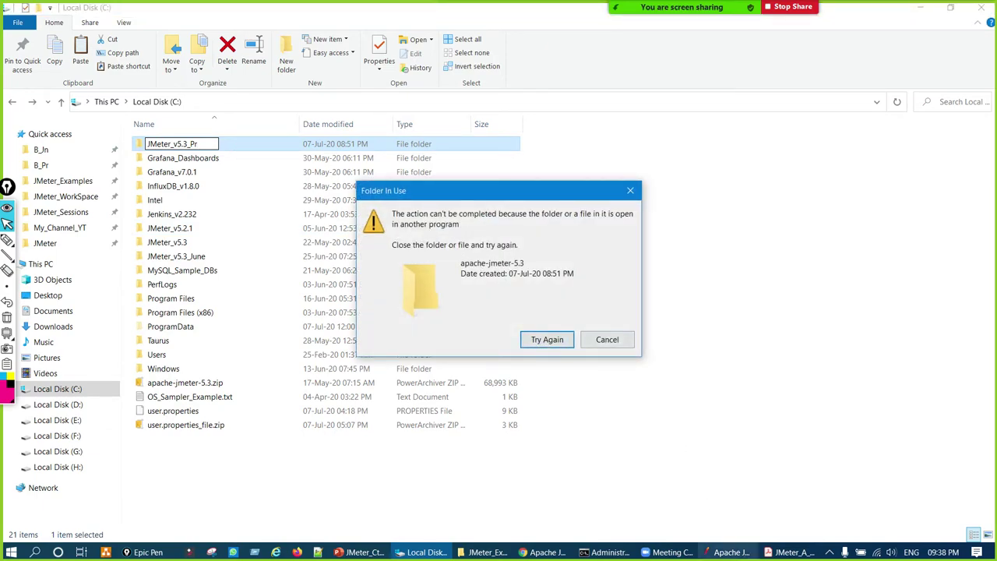
- Close the running Apache JMeter 5.3 window and retry the folder rename
{"action": "left_click", "coordinate": [729, 552]}
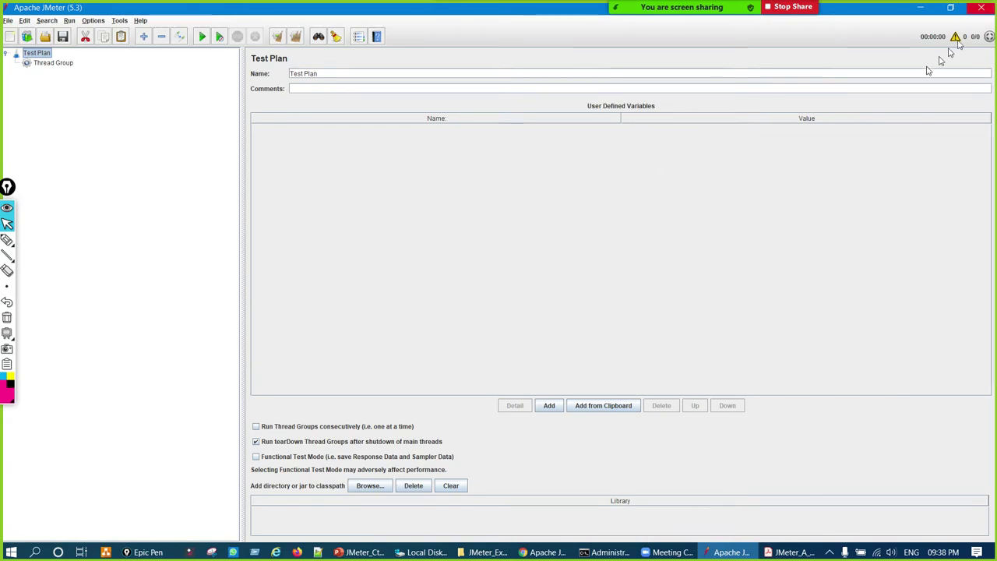
{"action": "left_click", "coordinate": [981, 7]}
{"action": "left_click", "coordinate": [499, 289]}
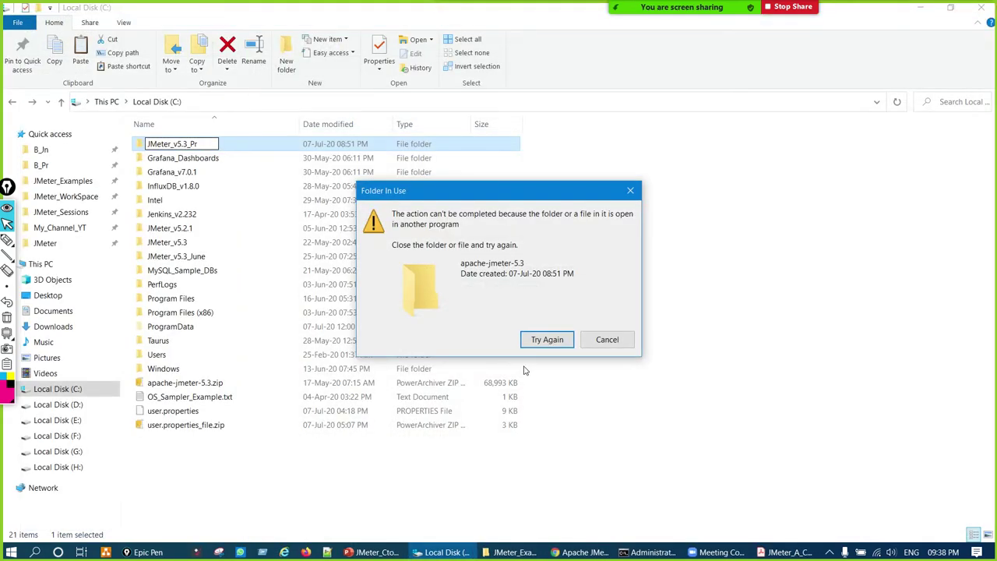
{"action": "left_click", "coordinate": [560, 343]}
- Close the administrator Command Prompt and retry renaming the folder to JMeter_v5.3_Pr
{"action": "left_click", "coordinate": [672, 553]}
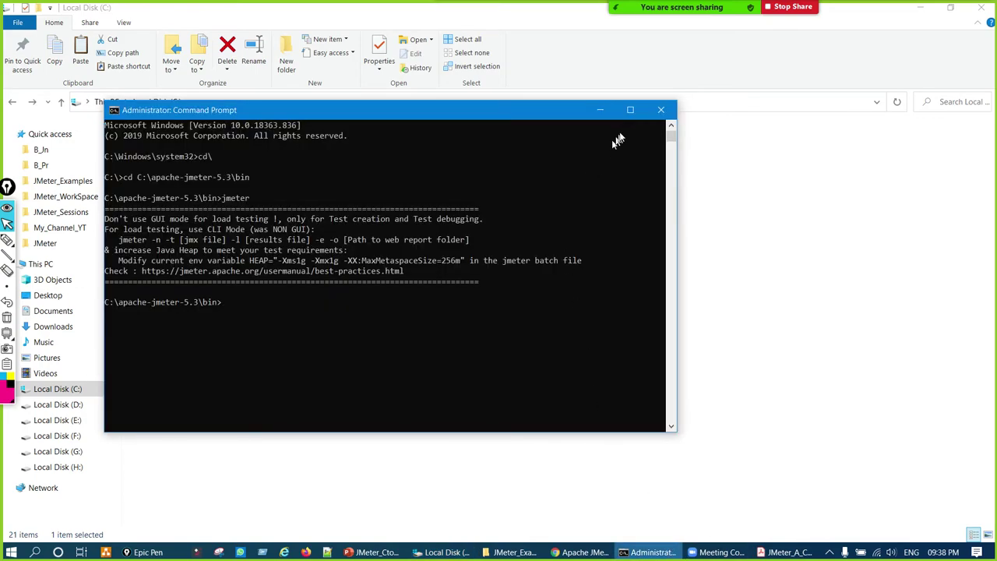
{"action": "left_click", "coordinate": [661, 110]}
{"action": "left_click", "coordinate": [562, 336]}
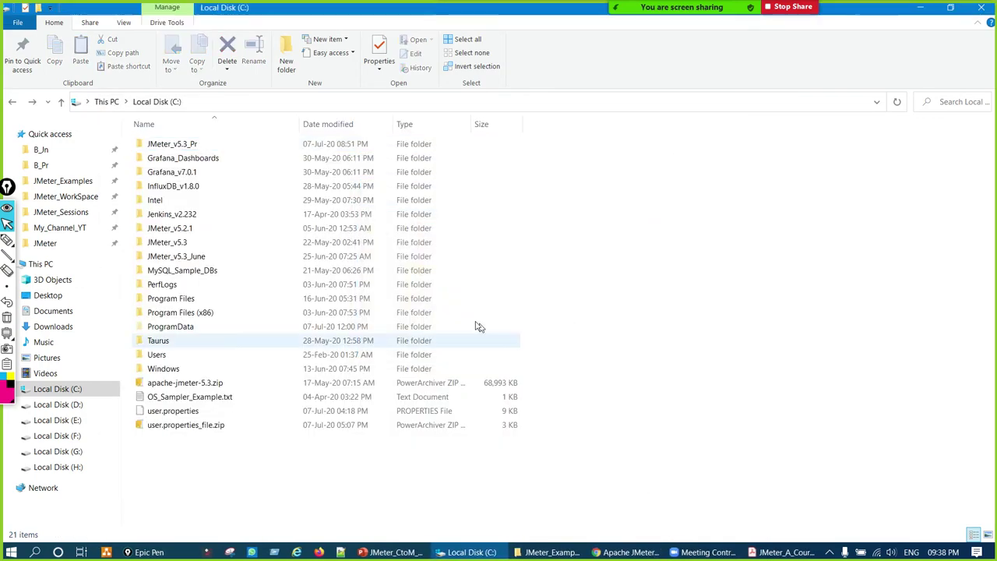
- Circle the JMeter_v5.3_Pr folder, open it, mark its contents with the pen, and clear the marks
{"action": "key", "text": "ctrl+shift+p"}
{"action": "left_click_drag", "start_coordinate": [178, 138], "coordinate": [196, 143]}
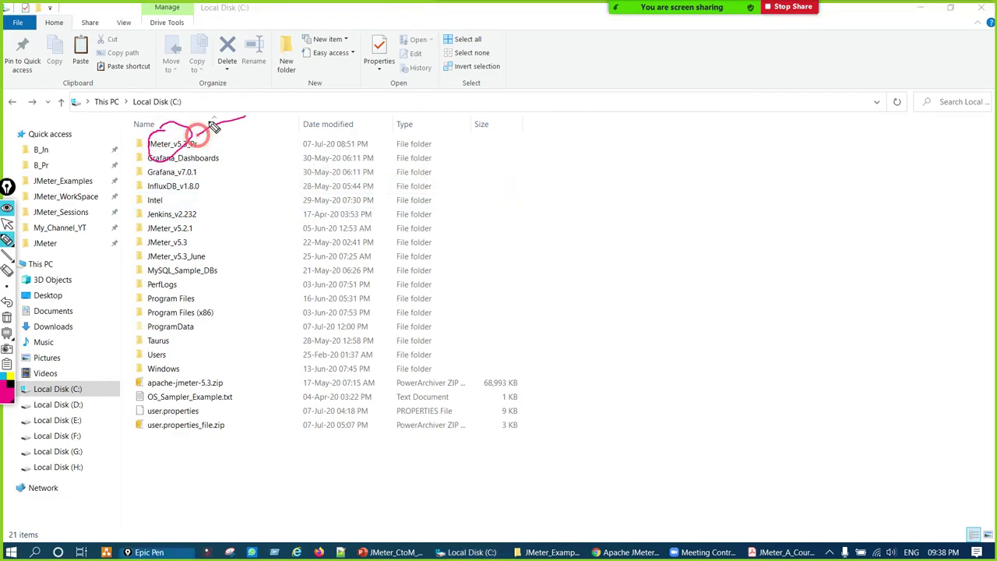
{"action": "key", "text": "ctrl+shift+p"}
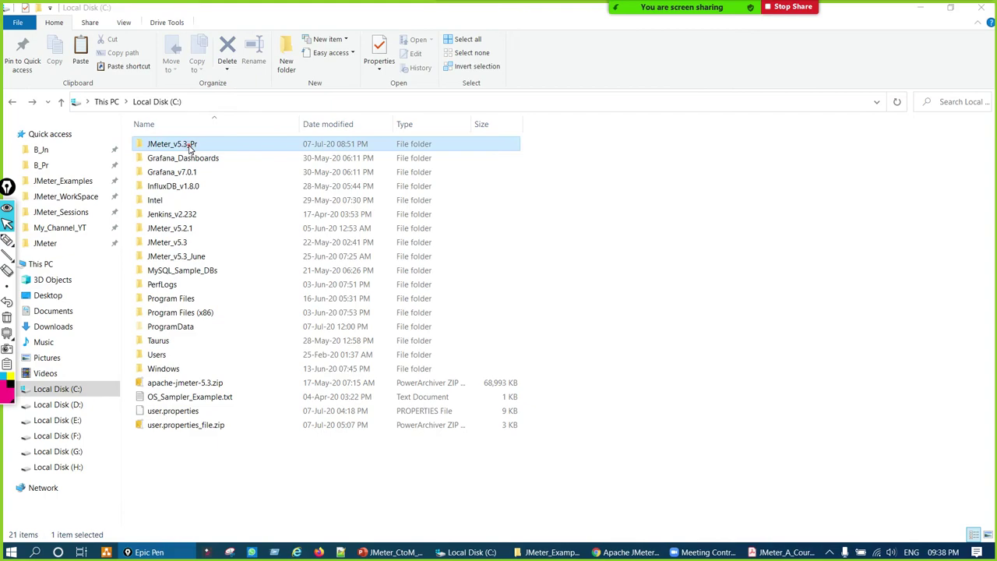
{"action": "double_click", "coordinate": [189, 144]}
{"action": "key", "text": "ctrl+shift+p"}
{"action": "mouse_move", "coordinate": [167, 134]}
{"action": "left_mouse_down"}
{"action": "mouse_move", "coordinate": [142, 133]}
{"action": "mouse_move", "coordinate": [174, 138]}
{"action": "mouse_move", "coordinate": [191, 169]}
{"action": "left_mouse_up"}
{"action": "key", "text": "ctrl+shift+p"}
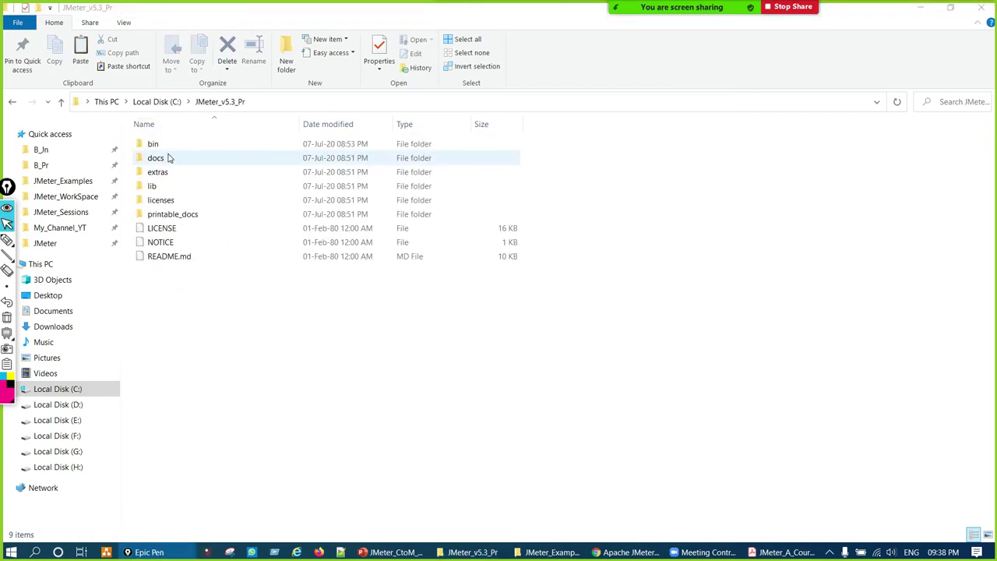
- Open the bin folder, circle and cross out its files, circle JMeter_v5.3_Pr in the path, and clear the marks
{"action": "double_click", "coordinate": [156, 144]}
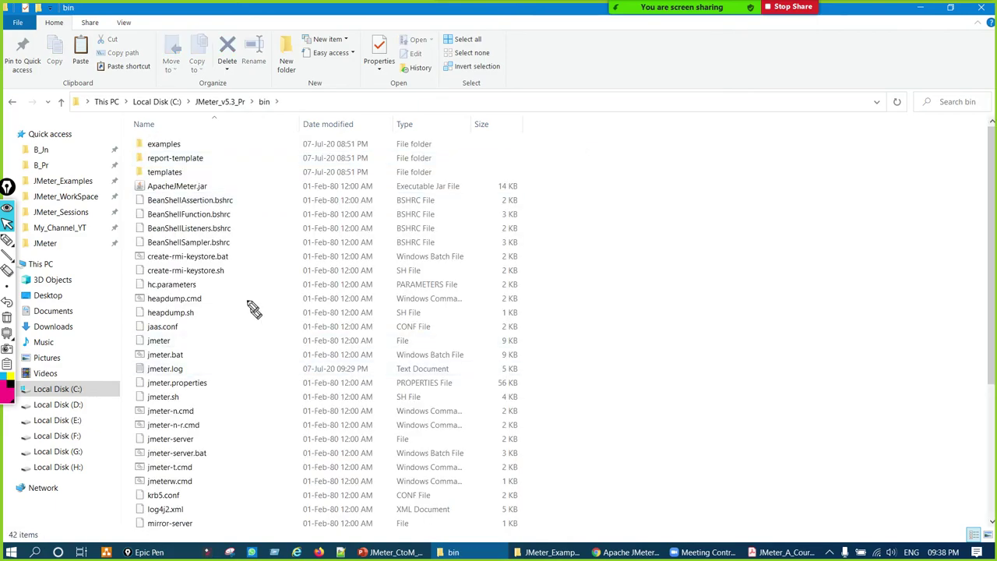
{"action": "key", "text": "ctrl+shift+p"}
{"action": "left_click_drag", "start_coordinate": [204, 193], "coordinate": [187, 262]}
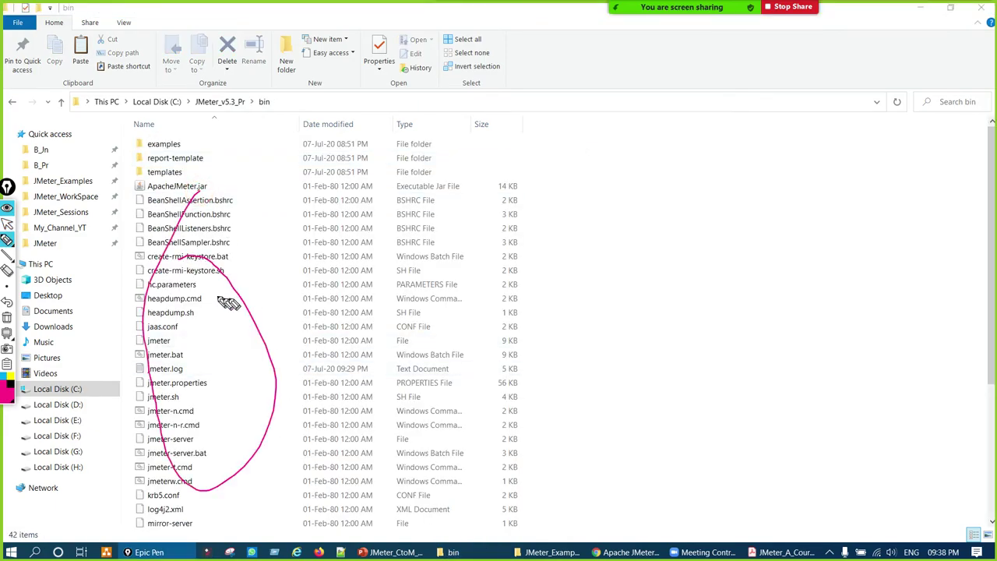
{"action": "left_click_drag", "start_coordinate": [265, 282], "coordinate": [340, 321]}
{"action": "left_click_drag", "start_coordinate": [310, 282], "coordinate": [295, 330]}
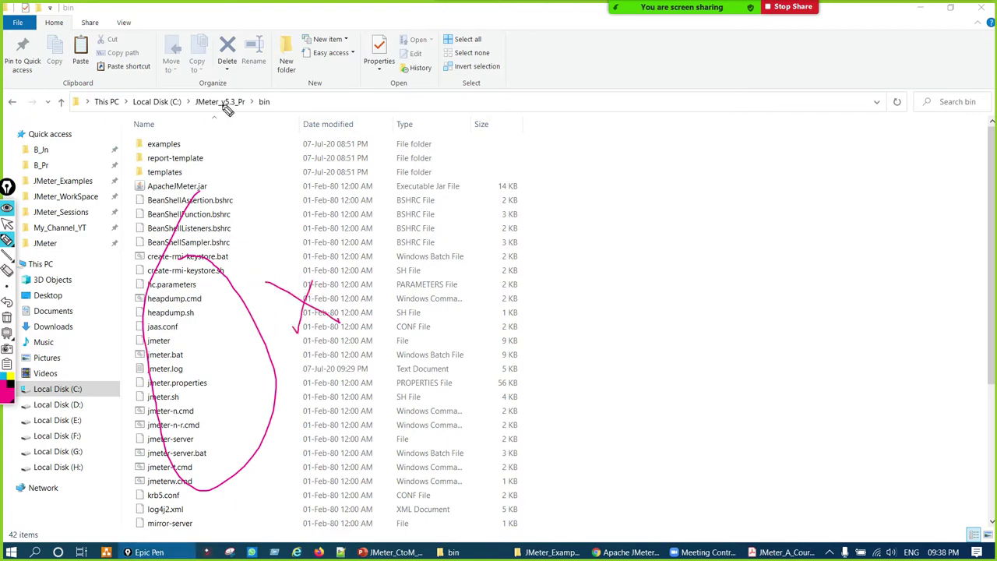
{"action": "left_click_drag", "start_coordinate": [214, 94], "coordinate": [234, 121]}
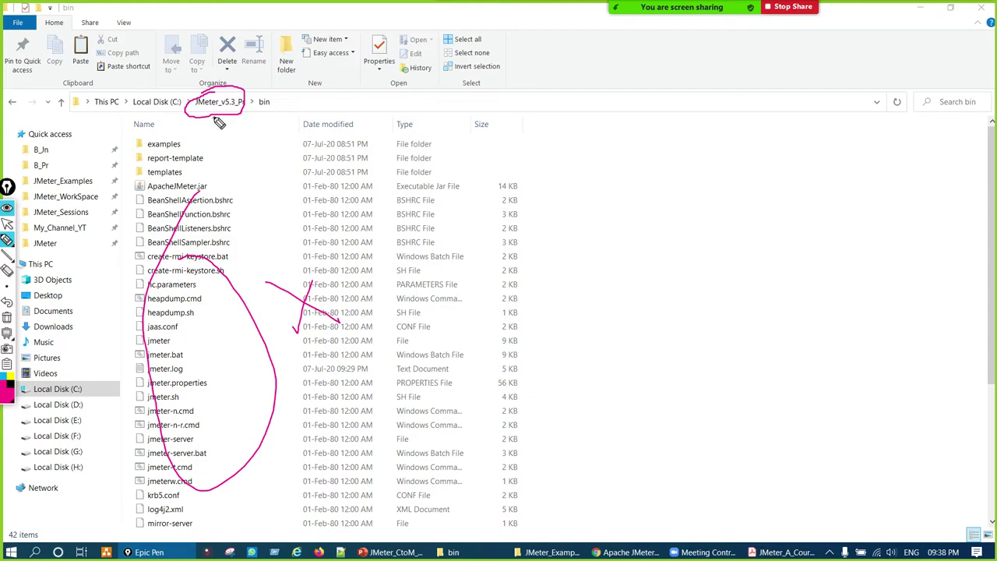
{"action": "key", "text": "ctrl+shift+z"}
{"action": "key", "text": "ctrl+shift+1"}
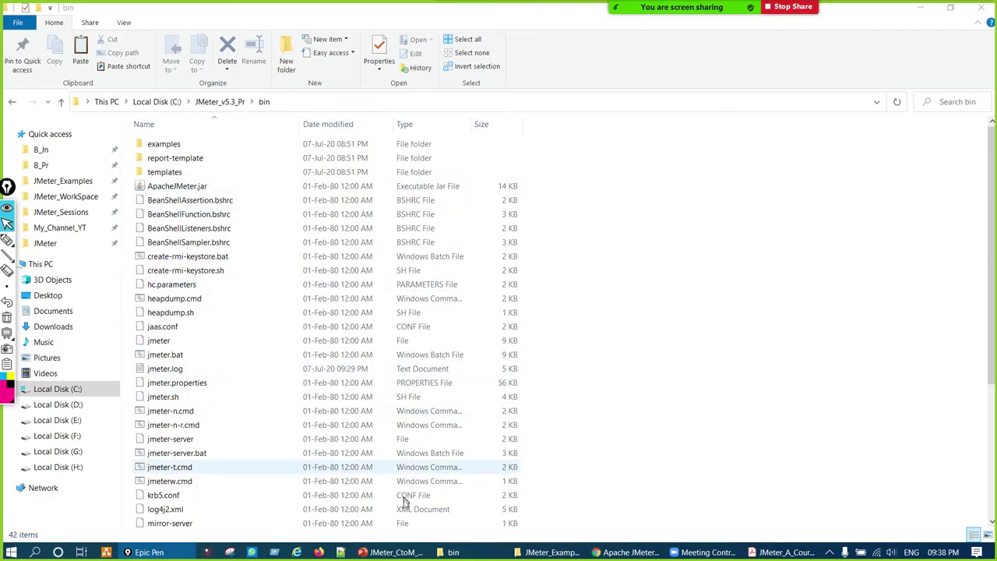
- Launch jmeter.bat from the bin folder, switch to the PowerPoint notes, and mark and clear the "Shortcut Creation" bullet
{"action": "double_click", "coordinate": [176, 356]}
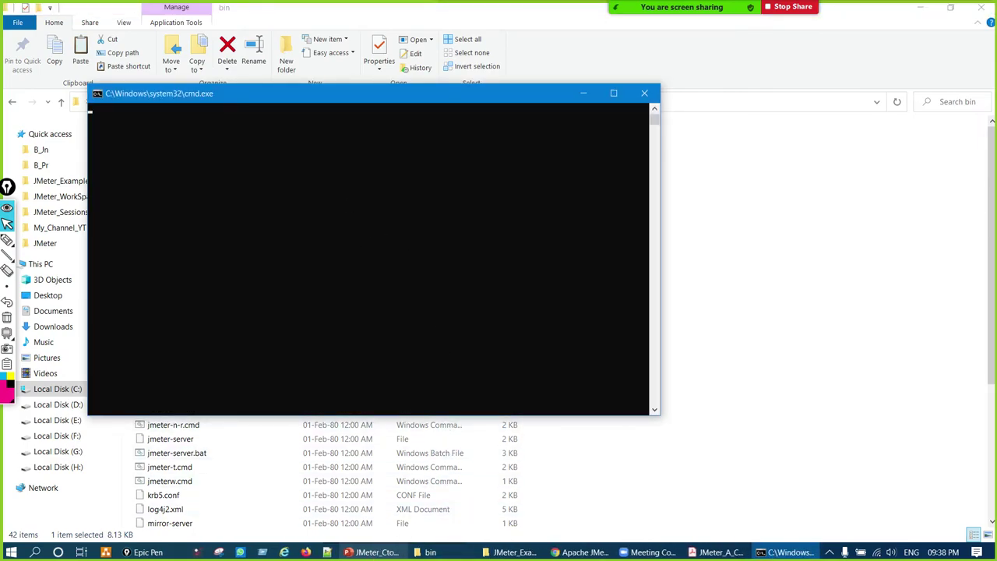
{"action": "left_click", "coordinate": [370, 552]}
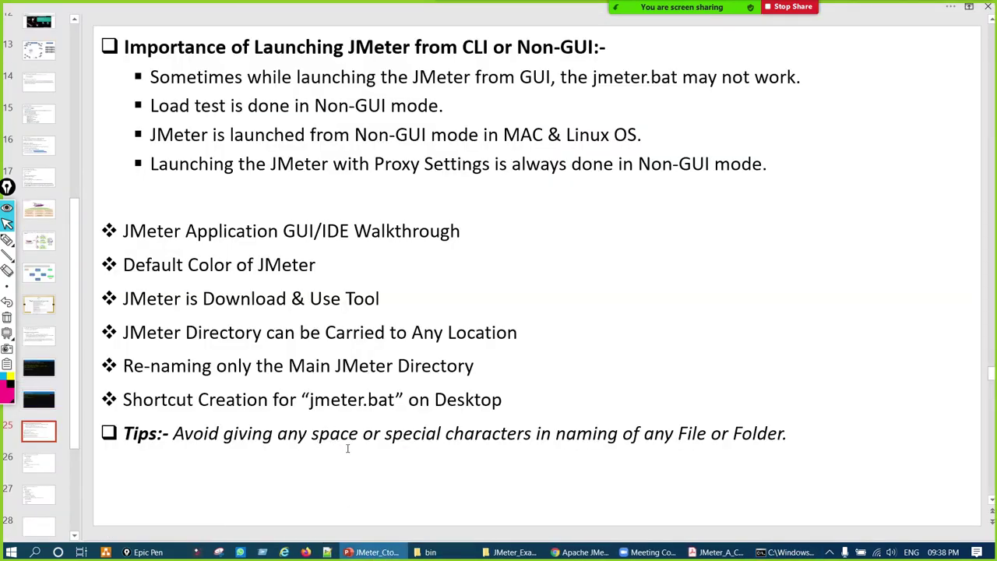
{"action": "key", "text": "ctrl+F1"}
{"action": "mouse_move", "coordinate": [372, 383]}
{"action": "left_mouse_down"}
{"action": "mouse_move", "coordinate": [345, 384]}
{"action": "mouse_move", "coordinate": [390, 427]}
{"action": "mouse_move", "coordinate": [413, 427]}
{"action": "mouse_move", "coordinate": [472, 392]}
{"action": "mouse_move", "coordinate": [521, 382]}
{"action": "left_mouse_up"}
{"action": "key", "text": "ctrl+F2"}
{"action": "key", "text": "ctrl+F1"}
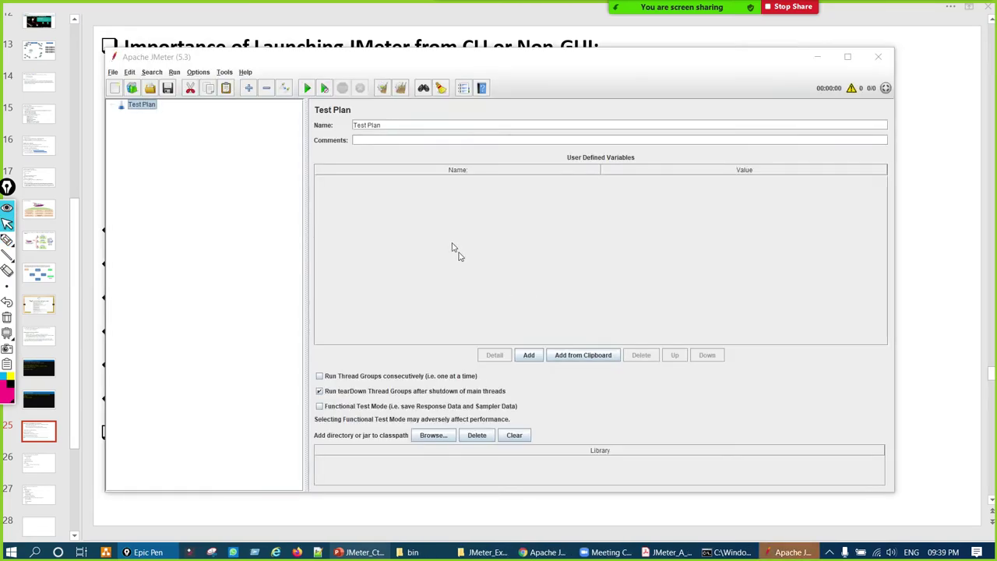
- Close the Apache JMeter 5.3 window and switch back to the bin folder in File Explorer
{"action": "left_click", "coordinate": [878, 56]}
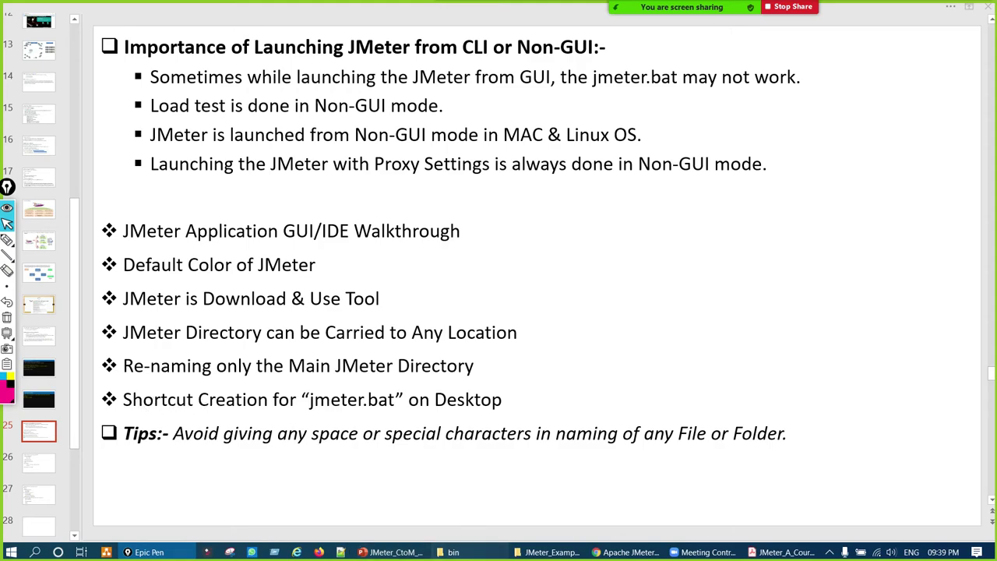
{"action": "left_click", "coordinate": [452, 551]}
{"action": "key", "text": "ctrl+F2"}
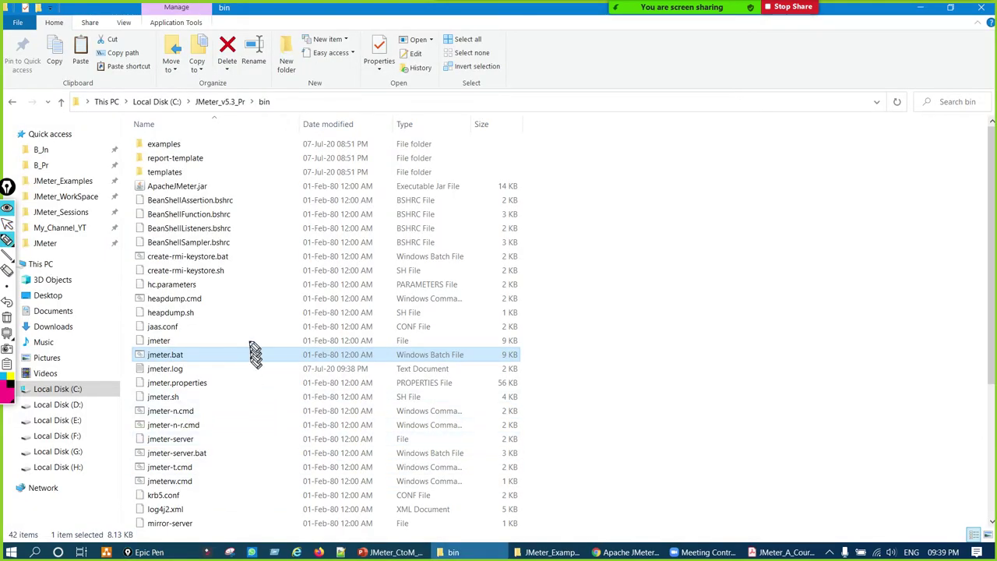
{"action": "key", "text": "ctrl+F1"}
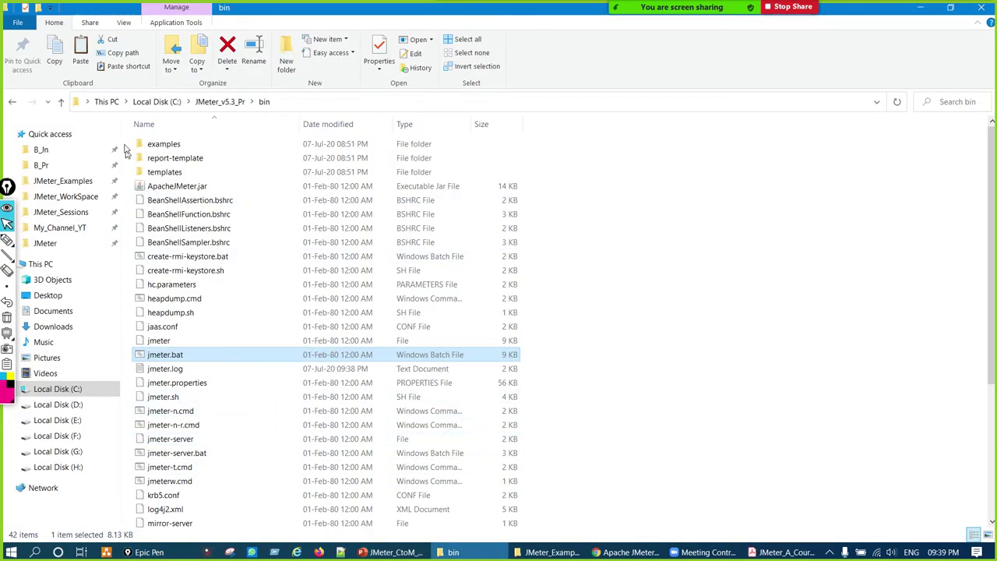
- Navigate from This PC through Local Disk (C:) and JMeter_v5.3_Pr to the bin folder
{"action": "left_click", "coordinate": [106, 101]}
{"action": "double_click", "coordinate": [216, 172]}
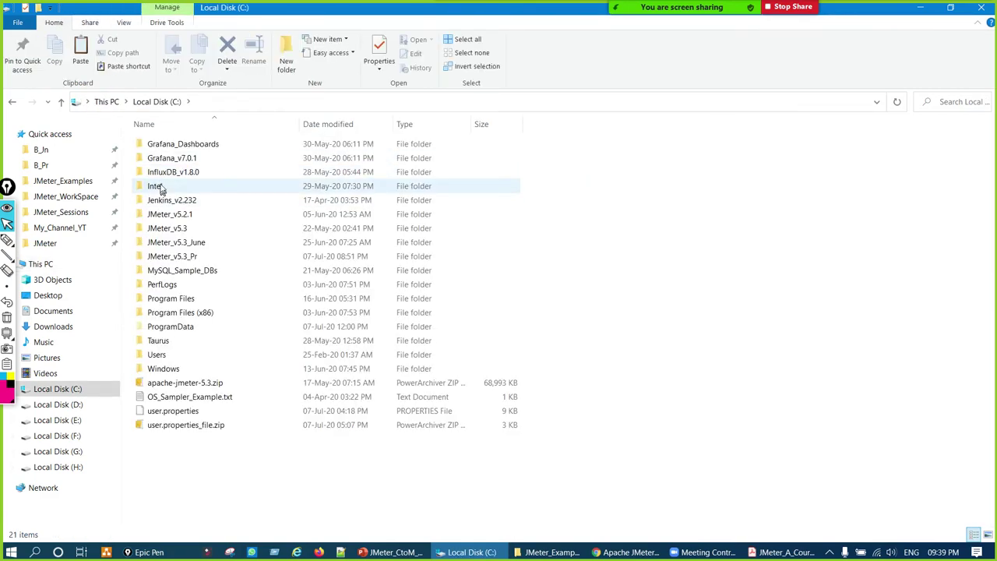
{"action": "double_click", "coordinate": [174, 256]}
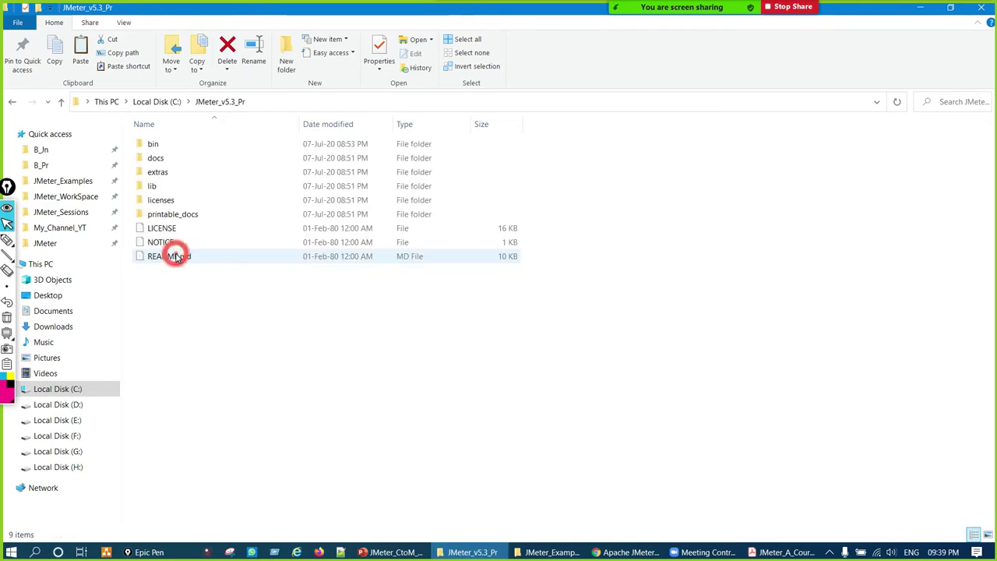
{"action": "double_click", "coordinate": [174, 144]}
- Circle jmeter.bat in the bin folder and clear the pen mark
{"action": "key", "text": "ctrl+shift+2"}
{"action": "left_click_drag", "start_coordinate": [192, 343], "coordinate": [191, 351]}
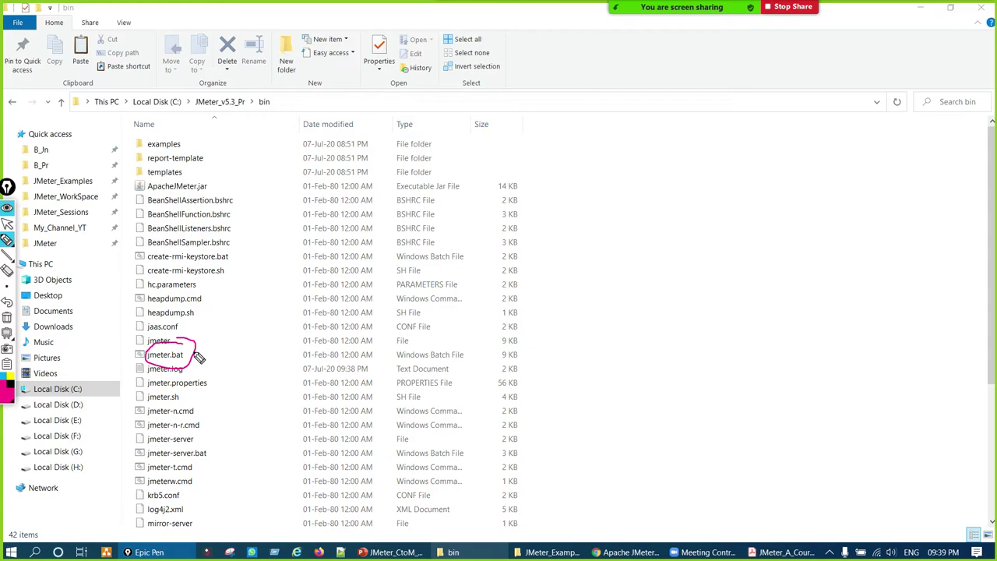
{"action": "key", "text": "ctrl+shift+1"}
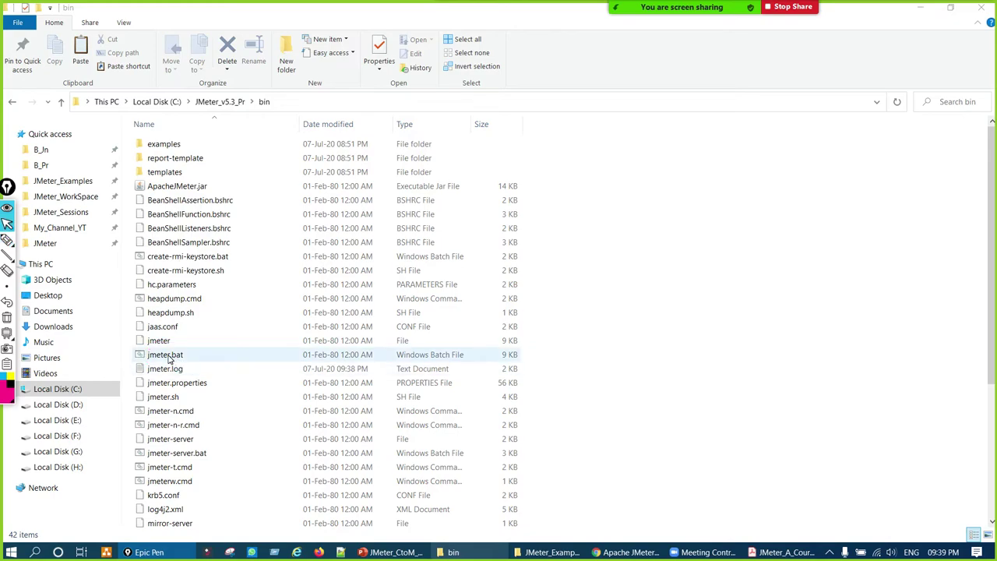
- Copy jmeter.bat from the bin folder and paste it as a shortcut on the Desktop
{"action": "right_click", "coordinate": [168, 358]}
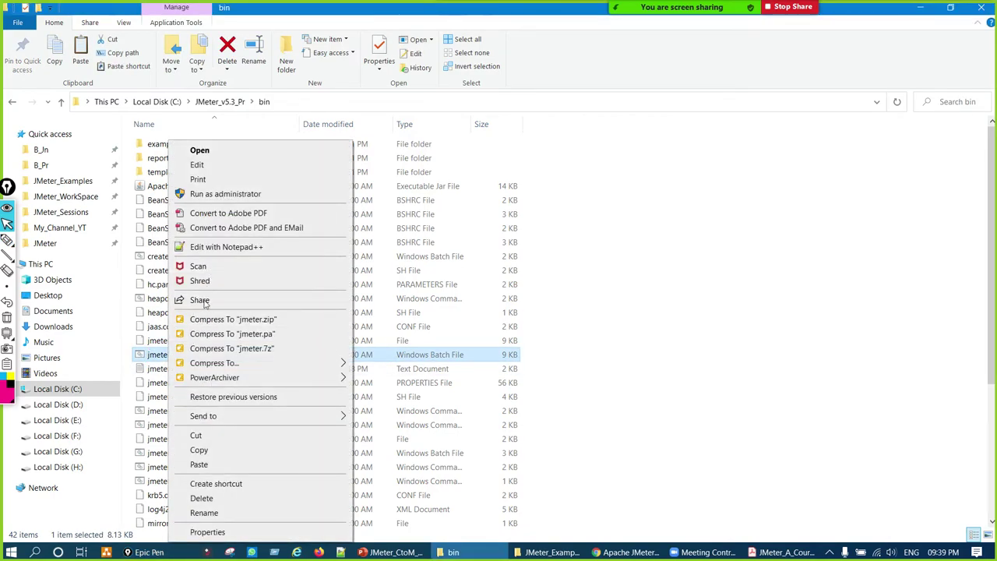
{"action": "left_click", "coordinate": [212, 452]}
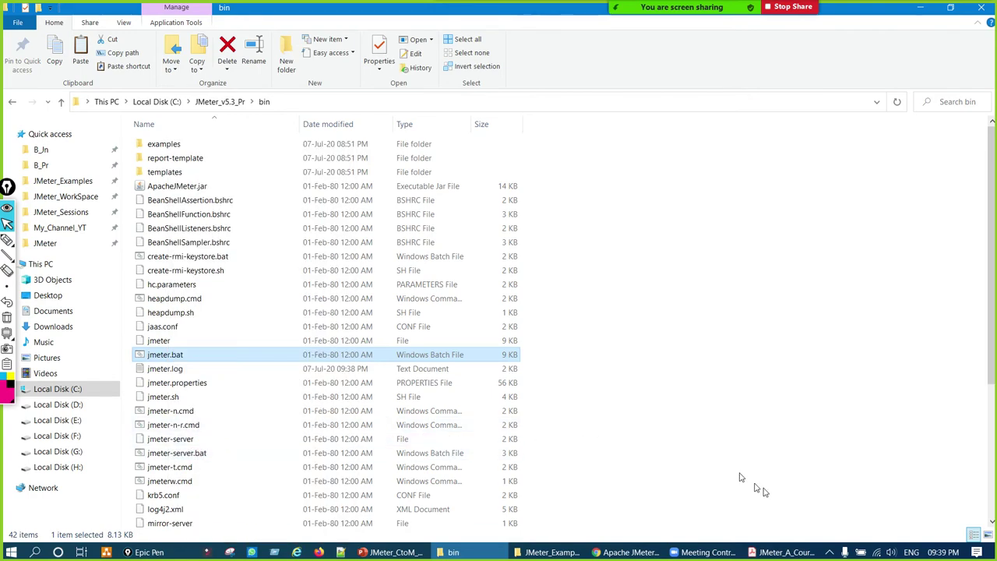
{"action": "left_click_drag", "start_coordinate": [810, 551], "coordinate": [811, 517]}
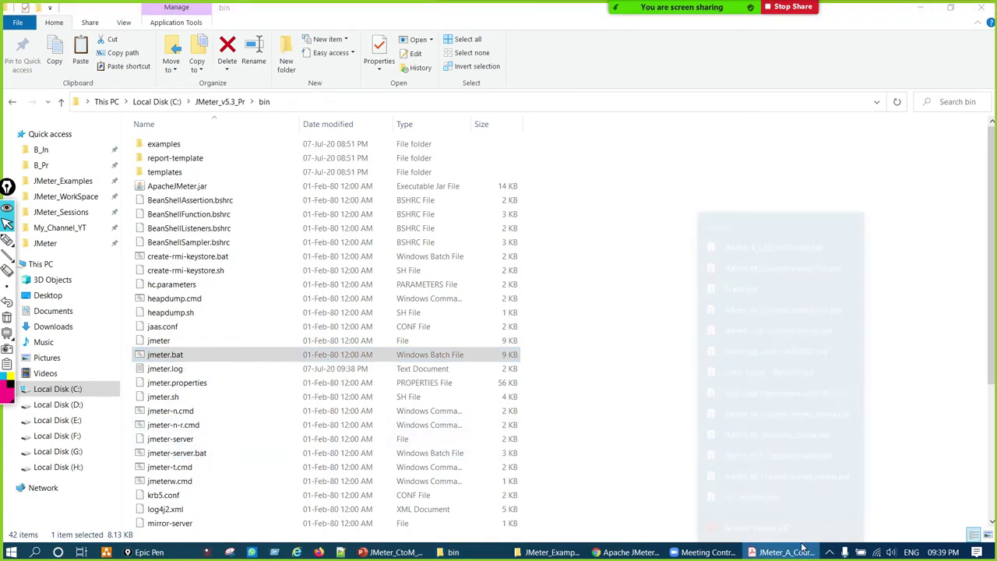
{"action": "right_click", "coordinate": [824, 552]}
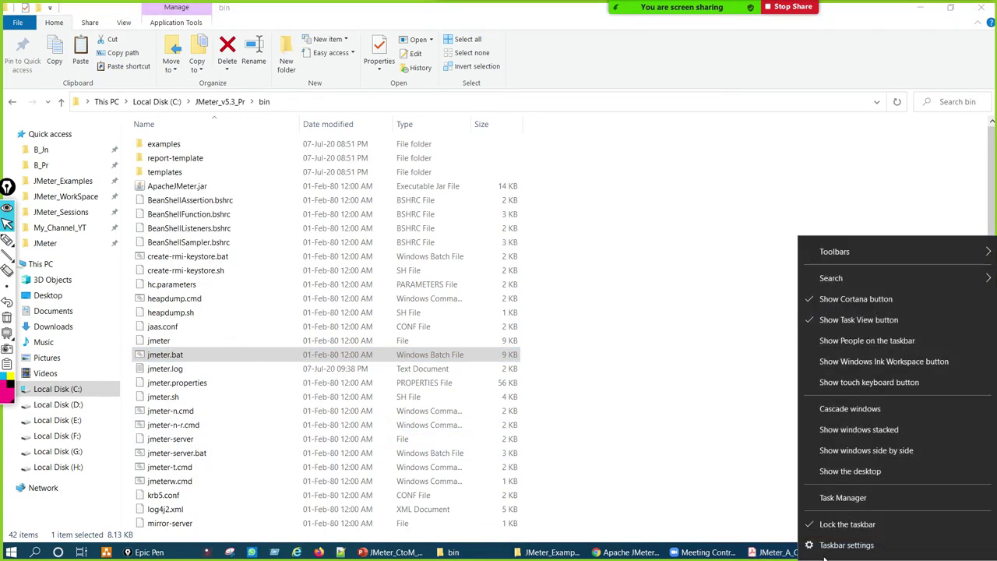
{"action": "left_click", "coordinate": [851, 472]}
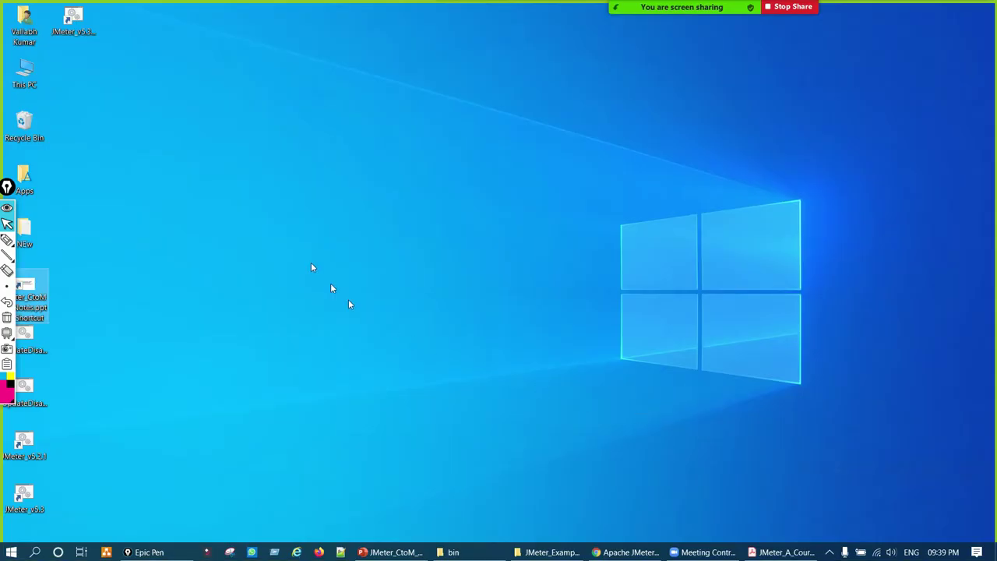
{"action": "right_click", "coordinate": [268, 188]}
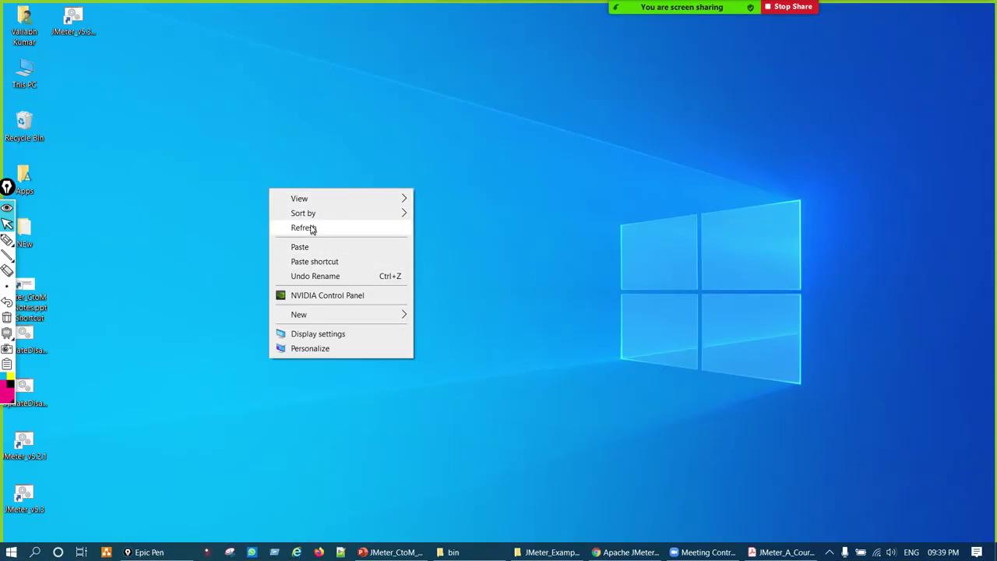
{"action": "left_click", "coordinate": [311, 265]}
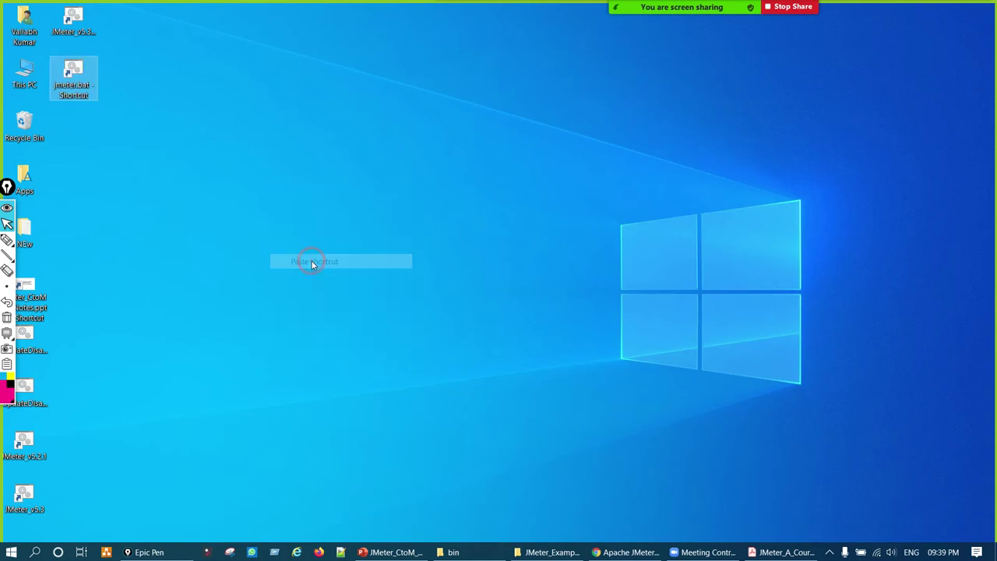
- Launch JMeter from the new jmeter.bat Desktop shortcut, return to the PowerPoint notes, and close the Apache JMeter 5.3 window
{"action": "double_click", "coordinate": [86, 87]}
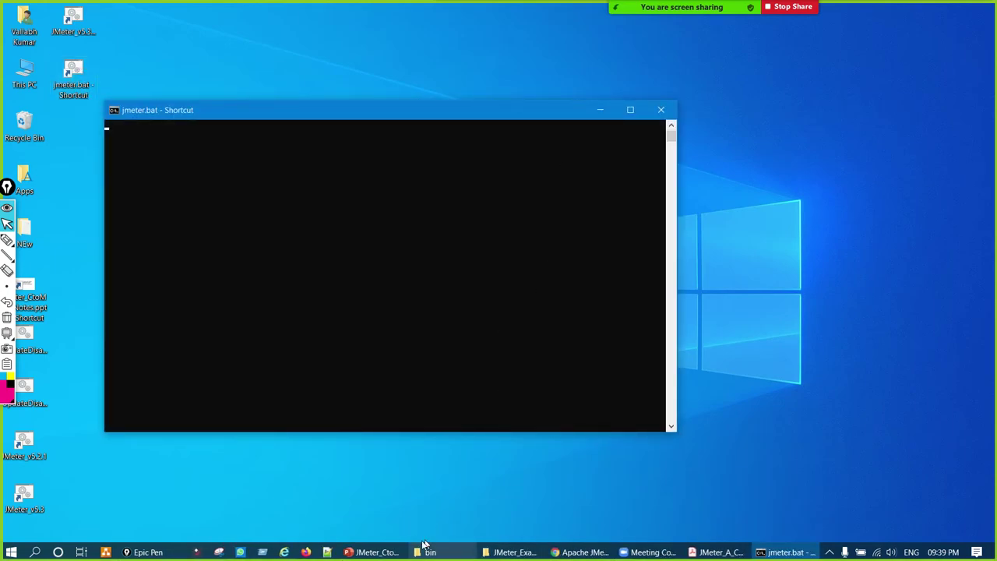
{"action": "left_click", "coordinate": [384, 553]}
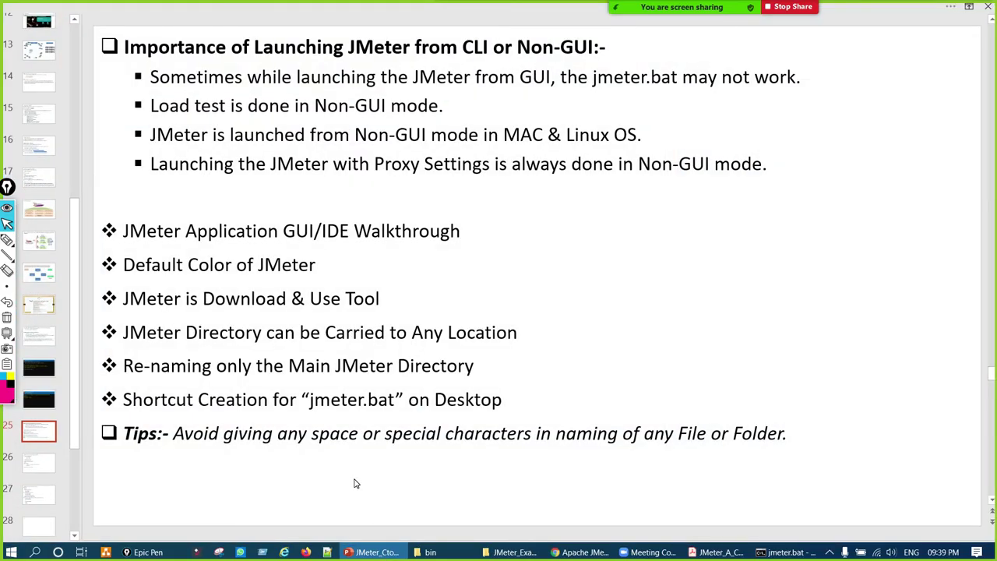
{"action": "key", "text": "ctrl+F2"}
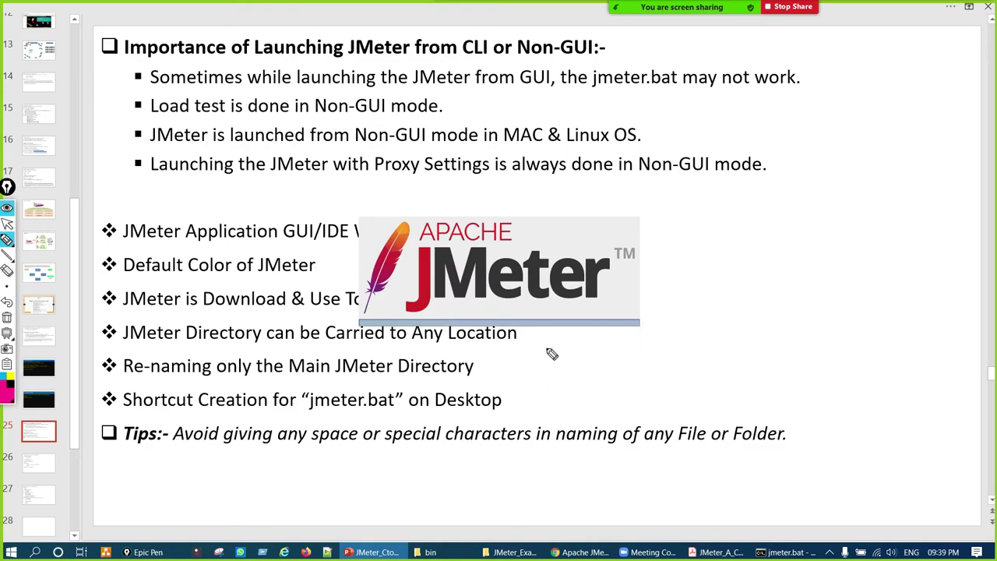
{"action": "key", "text": "ctrl+F1"}
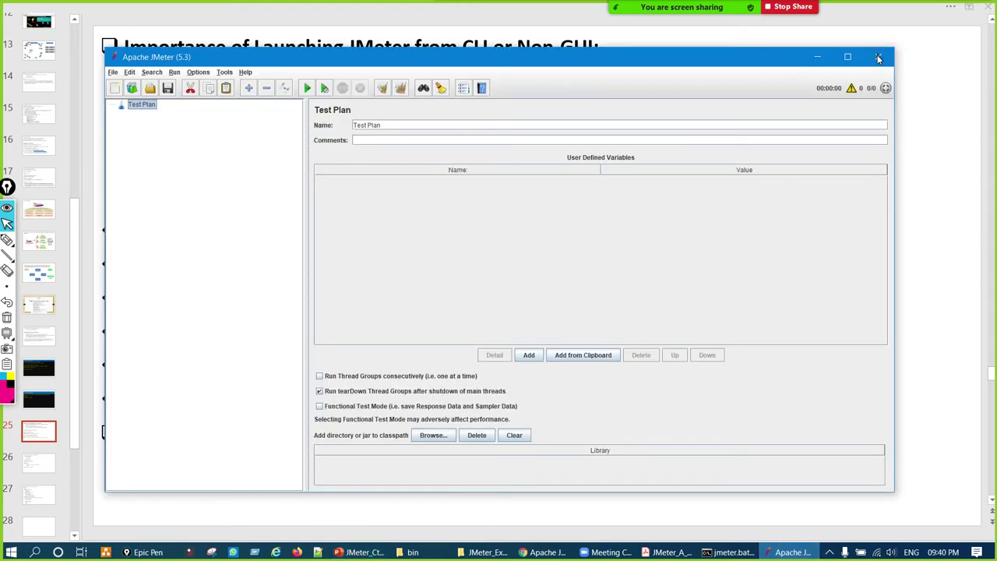
{"action": "left_click", "coordinate": [878, 59]}
- Mark "space or special characters" in the Tips line of the notes with the pen and clear the marks
{"action": "key", "text": "ctrl+F2"}
{"action": "mouse_move", "coordinate": [415, 421]}
{"action": "left_mouse_down"}
{"action": "mouse_move", "coordinate": [319, 477]}
{"action": "mouse_move", "coordinate": [658, 409]}
{"action": "mouse_move", "coordinate": [401, 412]}
{"action": "left_mouse_up"}
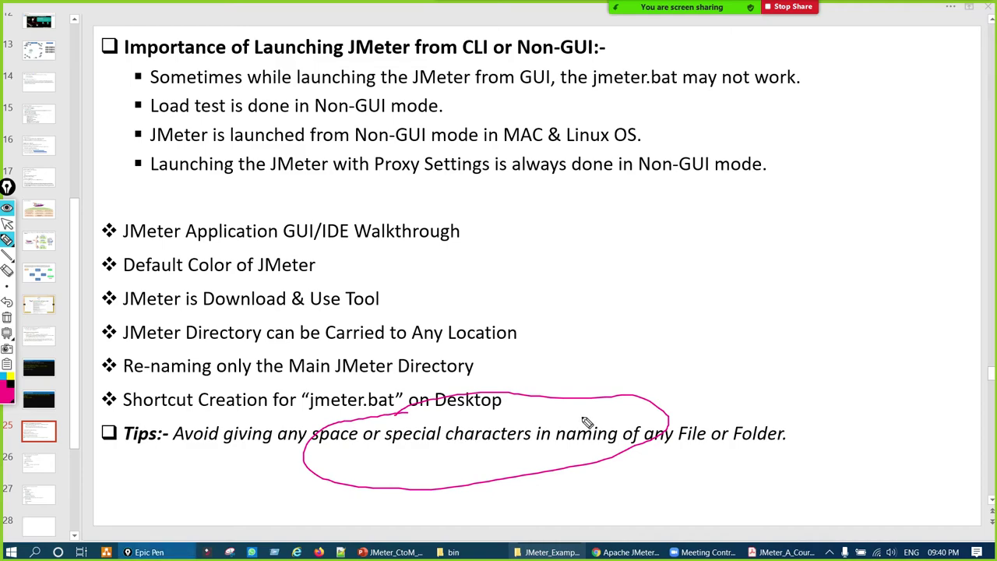
{"action": "key", "text": "ctrl+F7"}
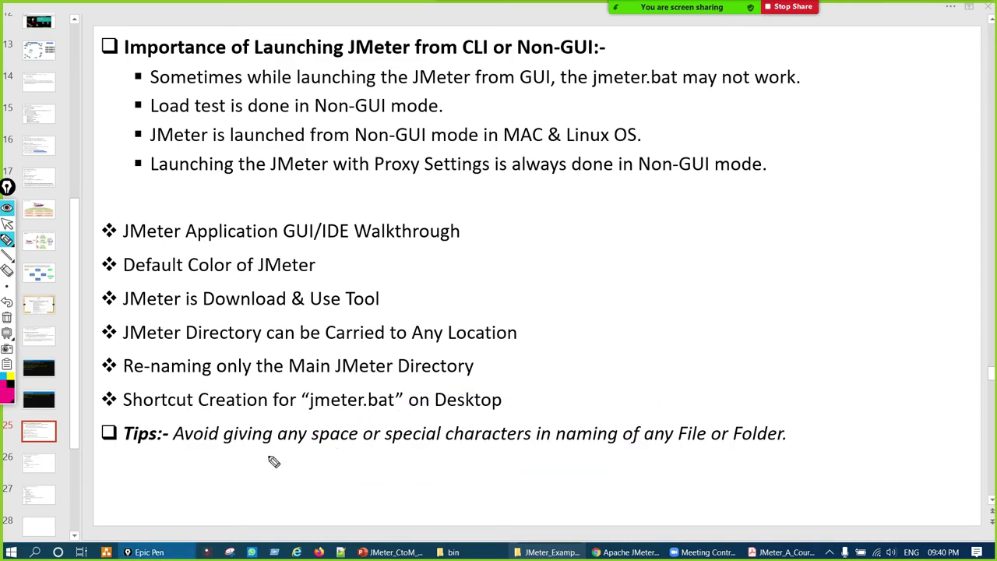
{"action": "mouse_move", "coordinate": [347, 421]}
{"action": "left_mouse_down"}
{"action": "mouse_move", "coordinate": [414, 456]}
{"action": "mouse_move", "coordinate": [387, 419]}
{"action": "left_mouse_up"}
{"action": "left_click_drag", "start_coordinate": [467, 462], "coordinate": [537, 445]}
{"action": "left_click_drag", "start_coordinate": [494, 476], "coordinate": [548, 456]}
{"action": "mouse_move", "coordinate": [613, 432]}
{"action": "left_mouse_down"}
{"action": "mouse_move", "coordinate": [631, 419]}
{"action": "mouse_move", "coordinate": [651, 453]}
{"action": "left_mouse_up"}
{"action": "left_click_drag", "start_coordinate": [637, 491], "coordinate": [688, 462]}
{"action": "key", "text": "ctrl+F7"}
- Switch to the JMeter_Examples folder in File Explorer, mark its folder path with the pen, and clear the marks
{"action": "key", "text": "ctrl+F1"}
{"action": "left_click", "coordinate": [549, 551]}
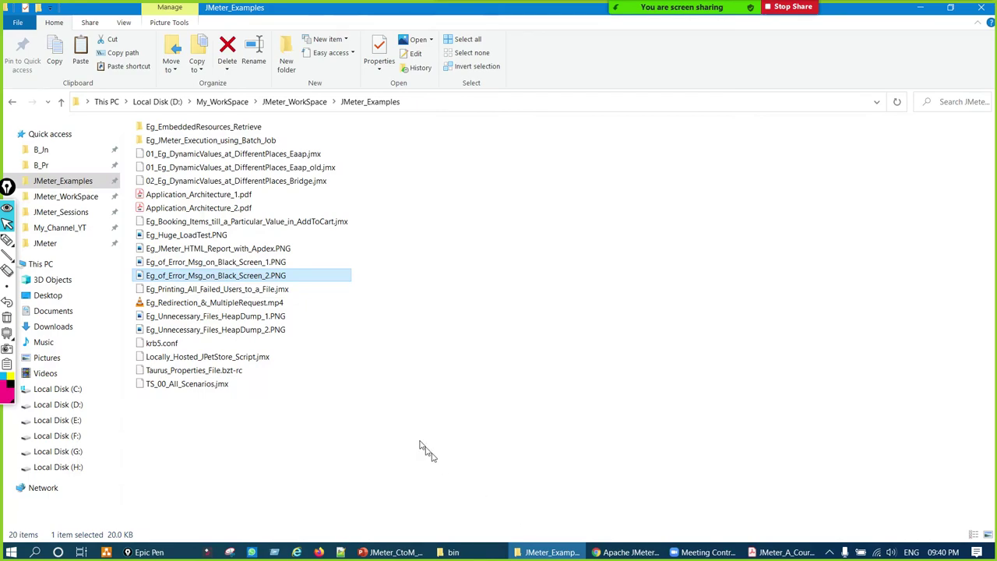
{"action": "key", "text": "ctrl+F2"}
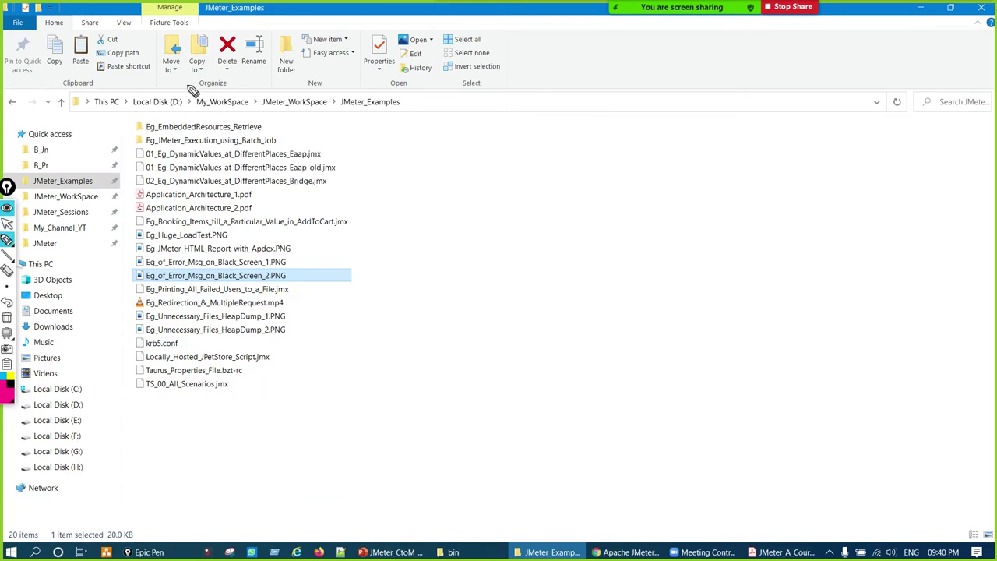
{"action": "mouse_move", "coordinate": [126, 117]}
{"action": "left_mouse_down"}
{"action": "mouse_move", "coordinate": [265, 126]}
{"action": "mouse_move", "coordinate": [420, 115]}
{"action": "left_mouse_up"}
{"action": "mouse_move", "coordinate": [365, 93]}
{"action": "left_mouse_down"}
{"action": "mouse_move", "coordinate": [398, 111]}
{"action": "mouse_move", "coordinate": [394, 102]}
{"action": "left_mouse_up"}
{"action": "key", "text": "ctrl+F7"}
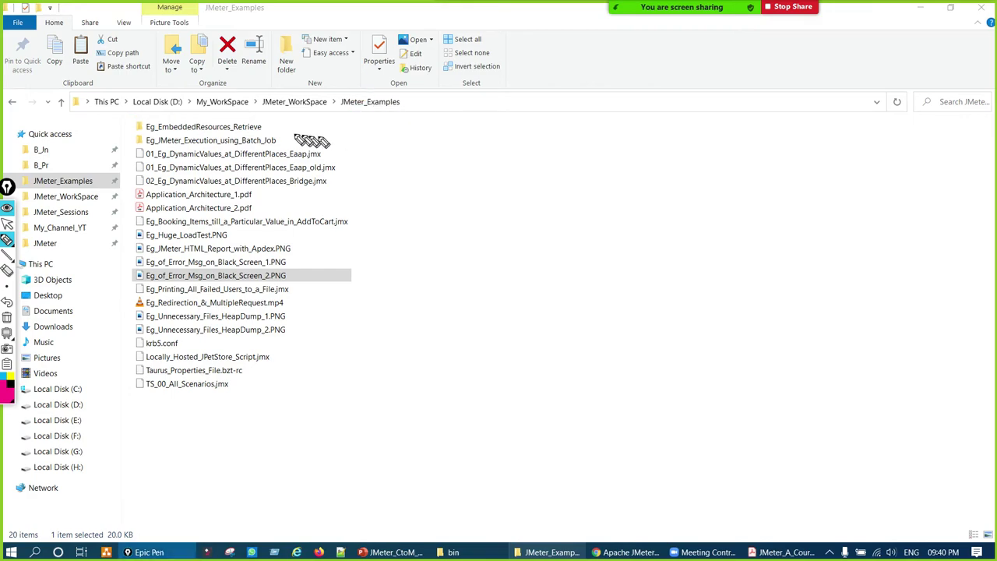
- Mark the underscores in My_WorkSpace, JMeter_WorkSpace and JMeter_Examples in the folder path and clear the pen marks
{"action": "left_click", "coordinate": [206, 107]}
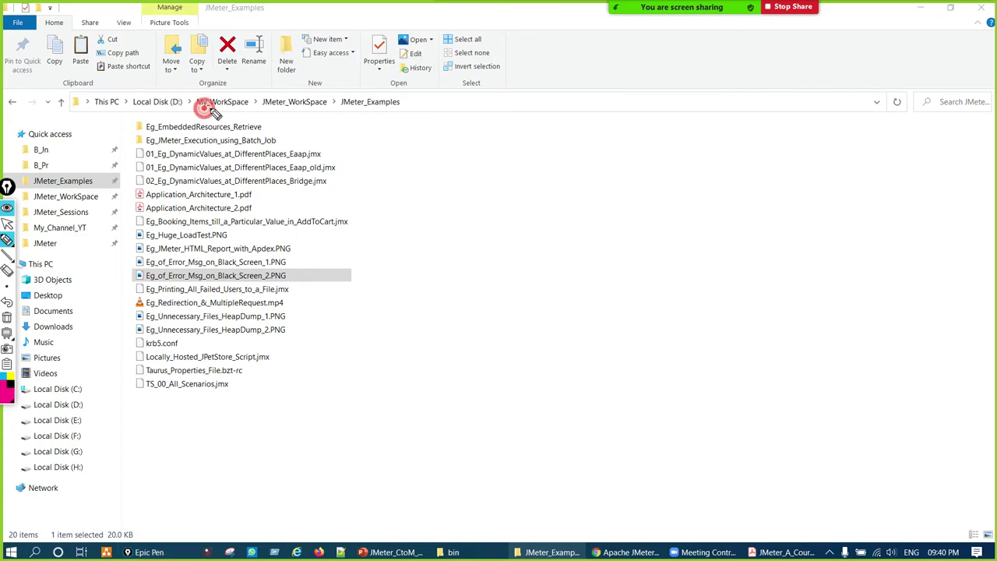
{"action": "left_click", "coordinate": [282, 111]}
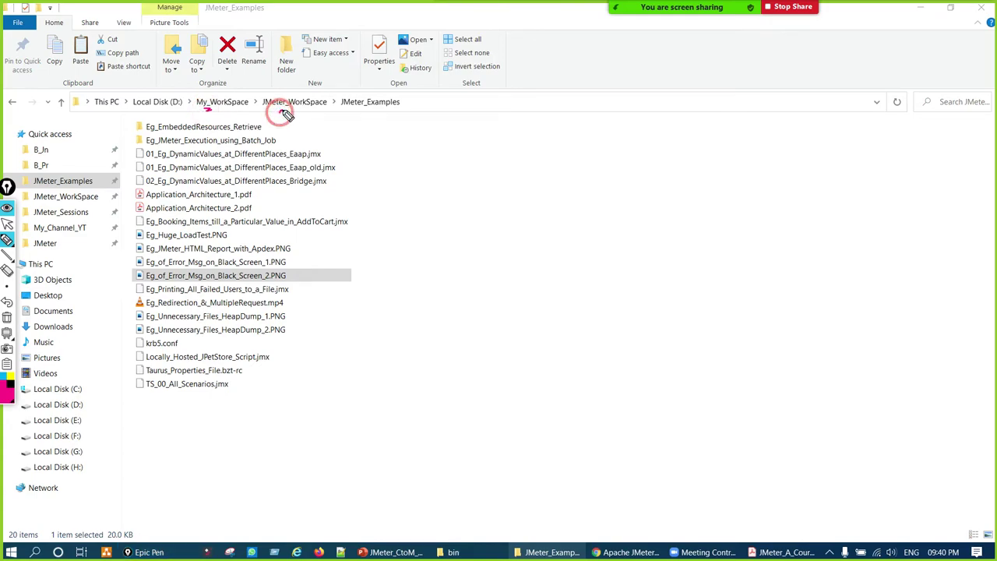
{"action": "left_click", "coordinate": [361, 110]}
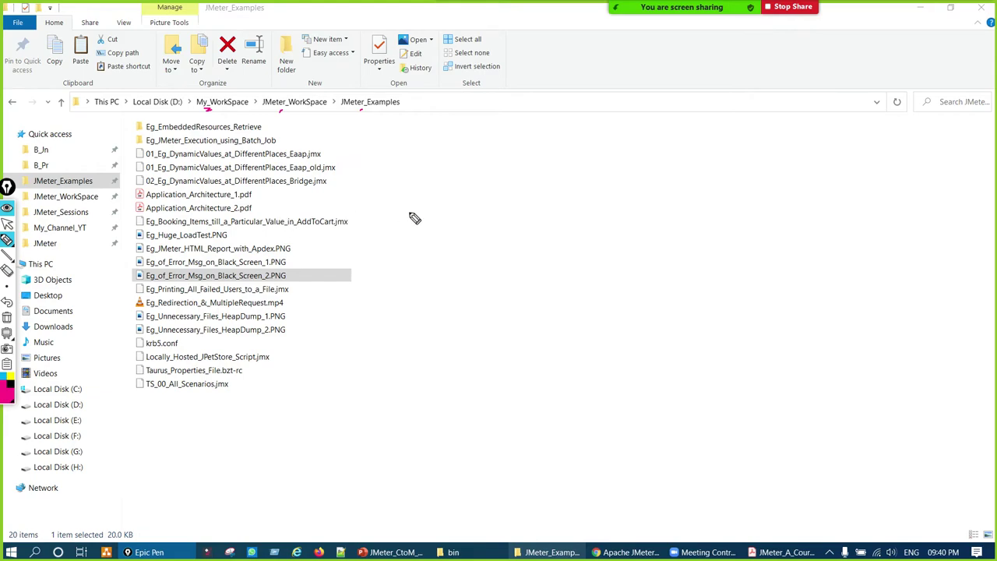
{"action": "left_click_drag", "start_coordinate": [436, 290], "coordinate": [449, 287]}
{"action": "key", "text": "ctrl+shift+1"}
- Rename the JMeter_v5.3_June folder on Local Disk (C:), replacing its underscores with spaces
{"action": "left_click", "coordinate": [68, 392]}
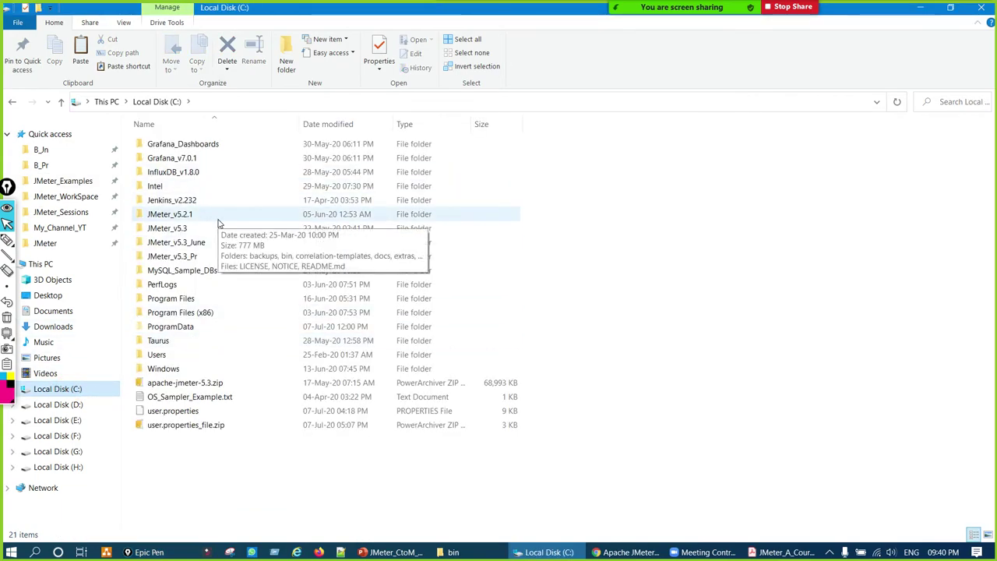
{"action": "left_click", "coordinate": [632, 297]}
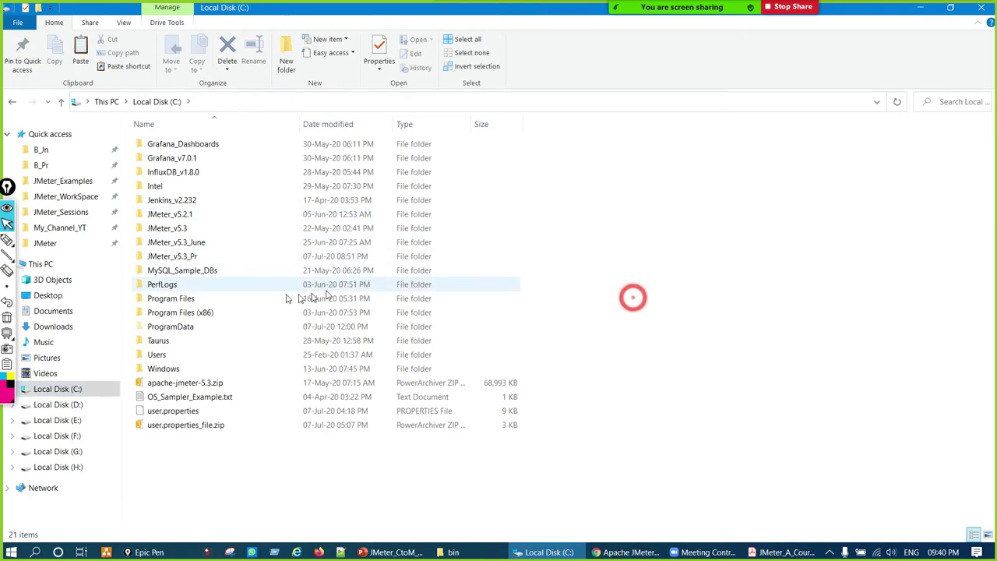
{"action": "left_click", "coordinate": [179, 243]}
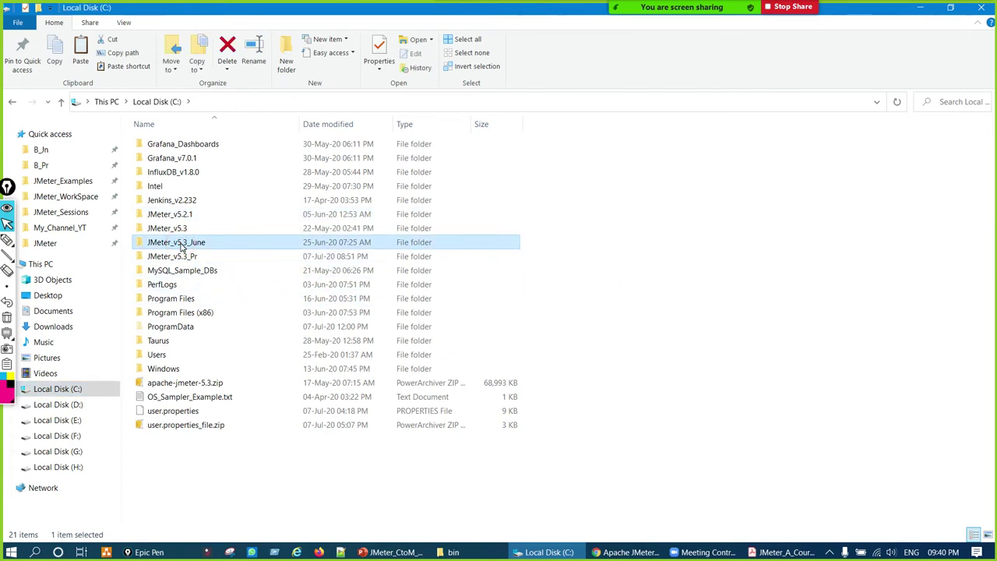
{"action": "left_click", "coordinate": [181, 245]}
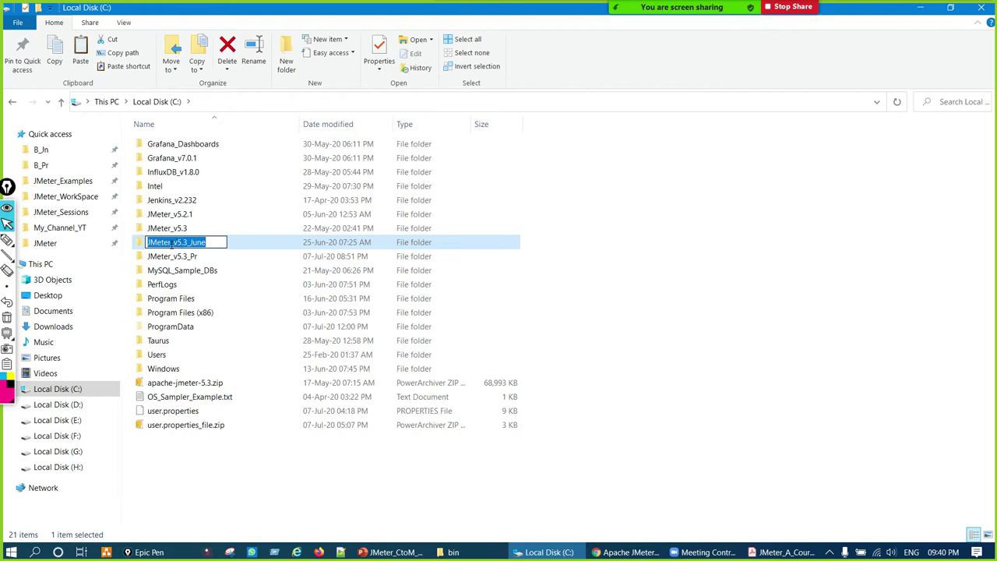
{"action": "left_click", "coordinate": [173, 243]}
{"action": "key", "text": "Delete"}
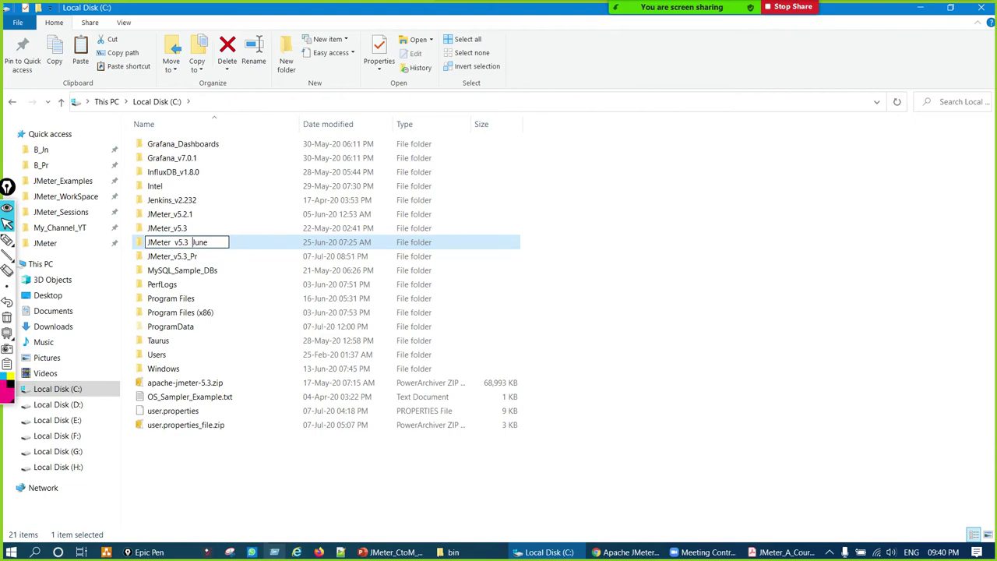
{"action": "left_click", "coordinate": [239, 460]}
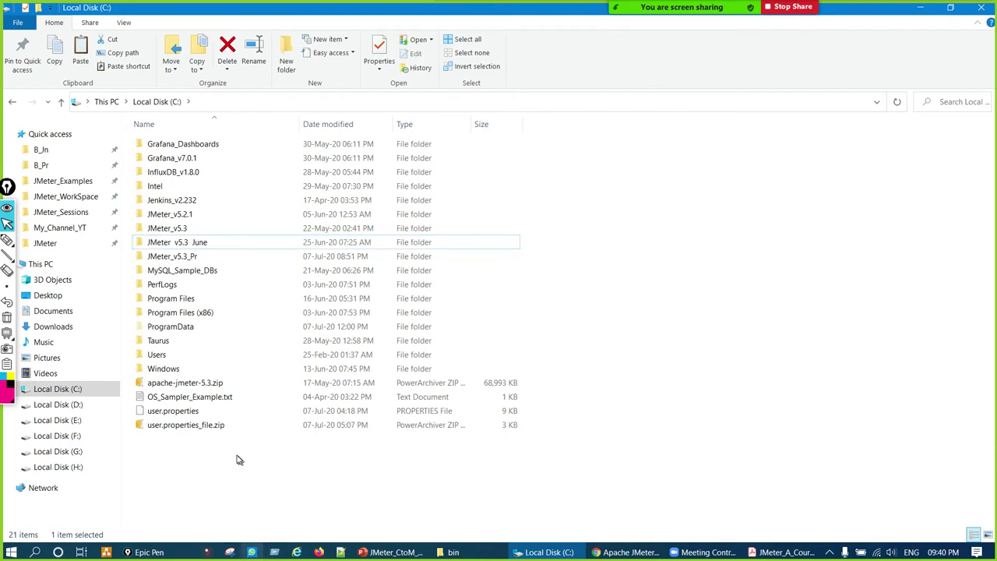
- Mark the spaces in the June folder's name and restore the name to JMeter_v5.3_June
{"action": "mouse_move", "coordinate": [189, 244]}
{"action": "left_mouse_down"}
{"action": "mouse_move", "coordinate": [185, 236]}
{"action": "mouse_move", "coordinate": [200, 242]}
{"action": "left_mouse_up"}
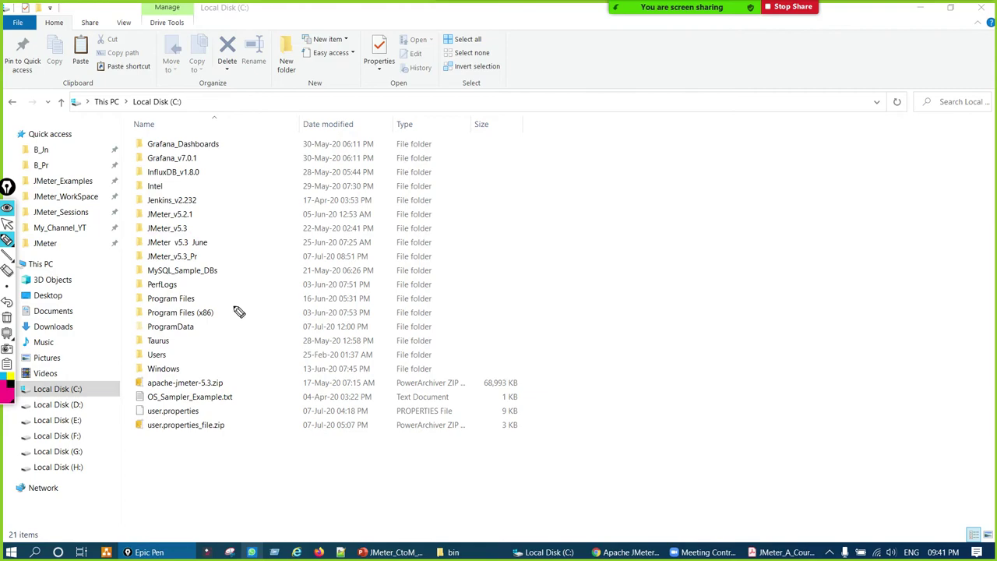
{"action": "left_click", "coordinate": [187, 245]}
{"action": "left_click", "coordinate": [187, 245]}
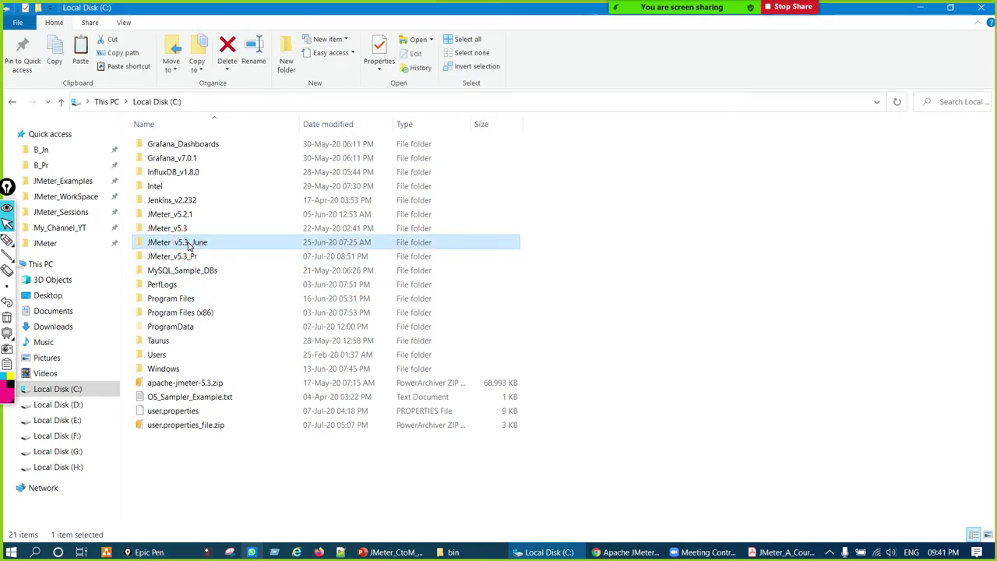
{"action": "left_click", "coordinate": [175, 244]}
{"action": "key", "text": "BackSpace"}
{"action": "key", "text": "BackSpace"}
{"action": "type", "text": "_v5.3_June"}
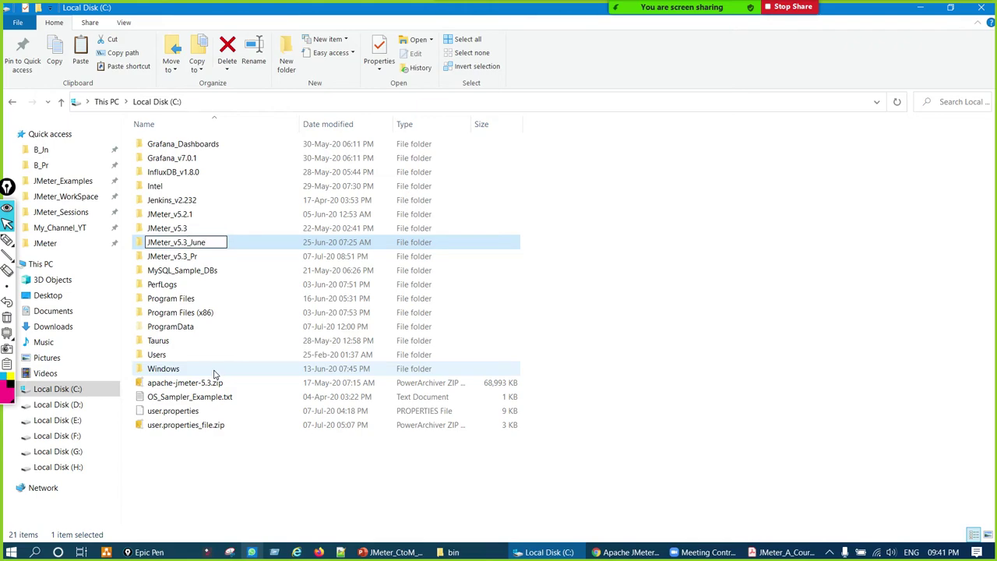
{"action": "left_click", "coordinate": [299, 471]}
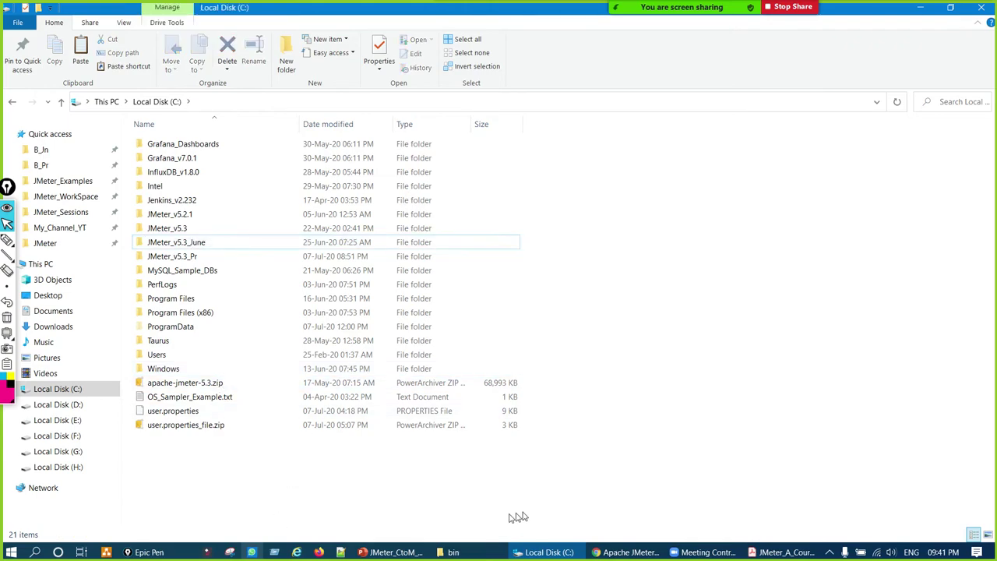
- Switch back to the PowerPoint notes, mark the naming tip and the bullets above it, and clear the pen marks
{"action": "left_click", "coordinate": [422, 544]}
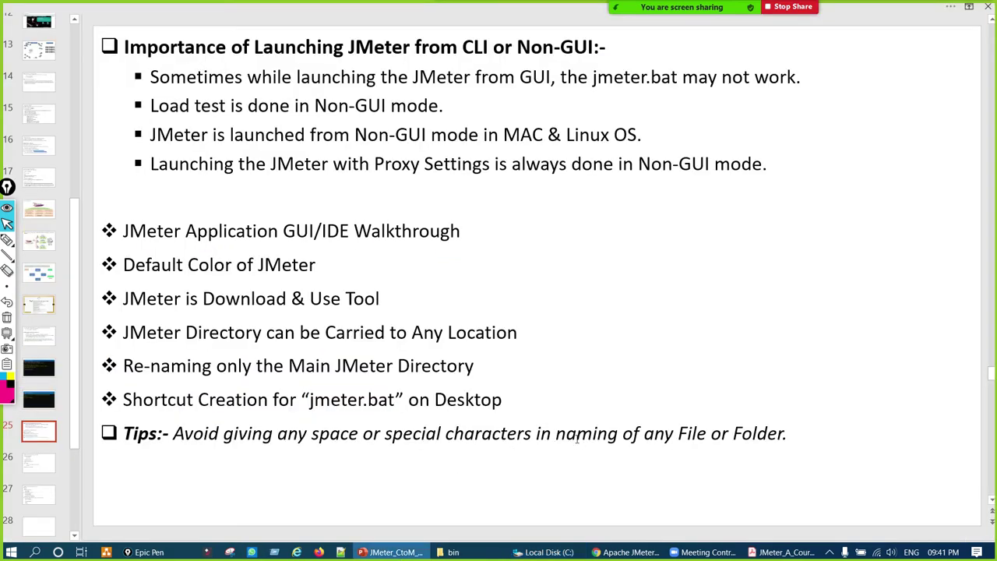
{"action": "key", "text": "ctrl+shift+p"}
{"action": "mouse_move", "coordinate": [559, 413]}
{"action": "left_mouse_down"}
{"action": "mouse_move", "coordinate": [545, 423]}
{"action": "mouse_move", "coordinate": [579, 421]}
{"action": "mouse_move", "coordinate": [567, 413]}
{"action": "left_mouse_up"}
{"action": "mouse_move", "coordinate": [294, 258]}
{"action": "left_mouse_down"}
{"action": "mouse_move", "coordinate": [257, 294]}
{"action": "mouse_move", "coordinate": [280, 256]}
{"action": "mouse_move", "coordinate": [574, 398]}
{"action": "mouse_move", "coordinate": [607, 389]}
{"action": "left_mouse_up"}
{"action": "key", "text": "ctrl+shift+c"}
{"action": "key", "text": "ctrl+shift+p"}
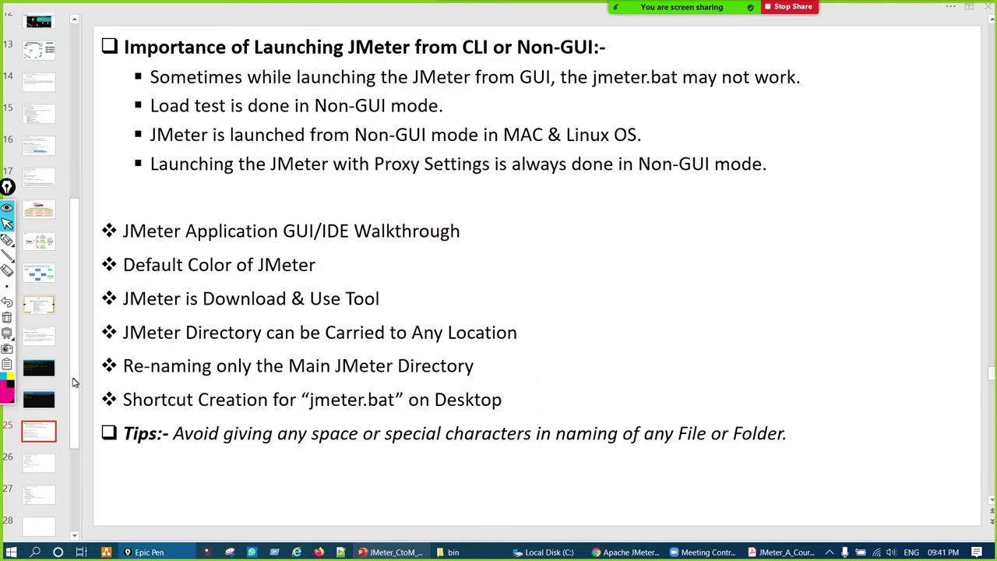
- Go to slide 26, mark "in Mac OS" and the java –version and javac –version commands, and clear the marks
{"action": "key", "text": "Down"}
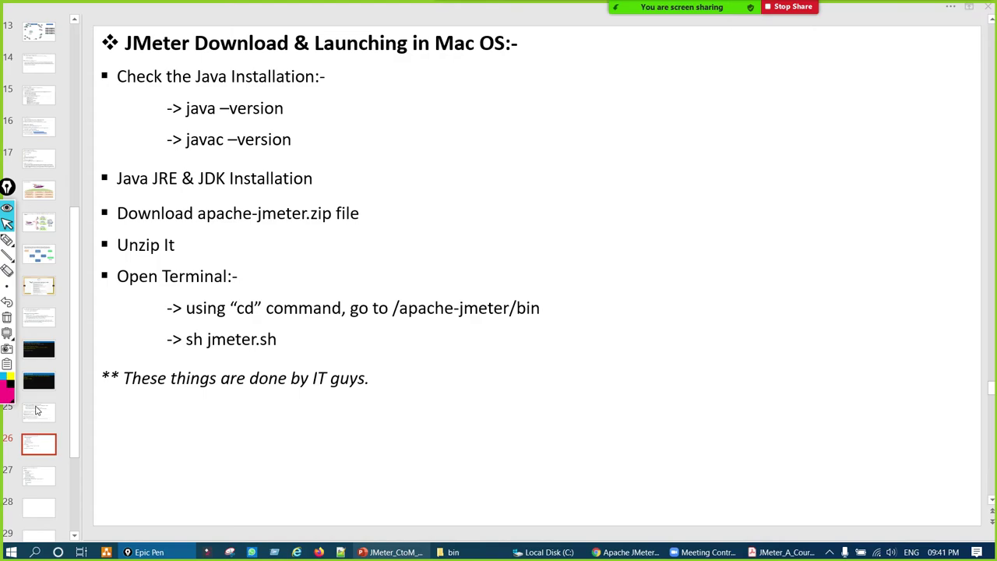
{"action": "key", "text": "ctrl+shift+p"}
{"action": "mouse_move", "coordinate": [447, 29]}
{"action": "left_mouse_down"}
{"action": "mouse_move", "coordinate": [446, 88]}
{"action": "mouse_move", "coordinate": [468, 27]}
{"action": "left_mouse_up"}
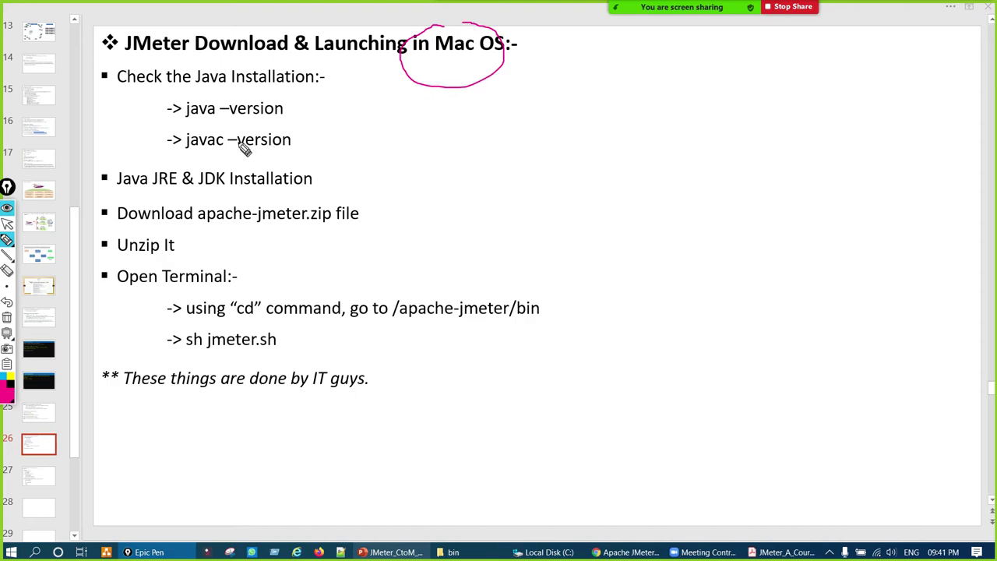
{"action": "left_click_drag", "start_coordinate": [160, 92], "coordinate": [150, 162]}
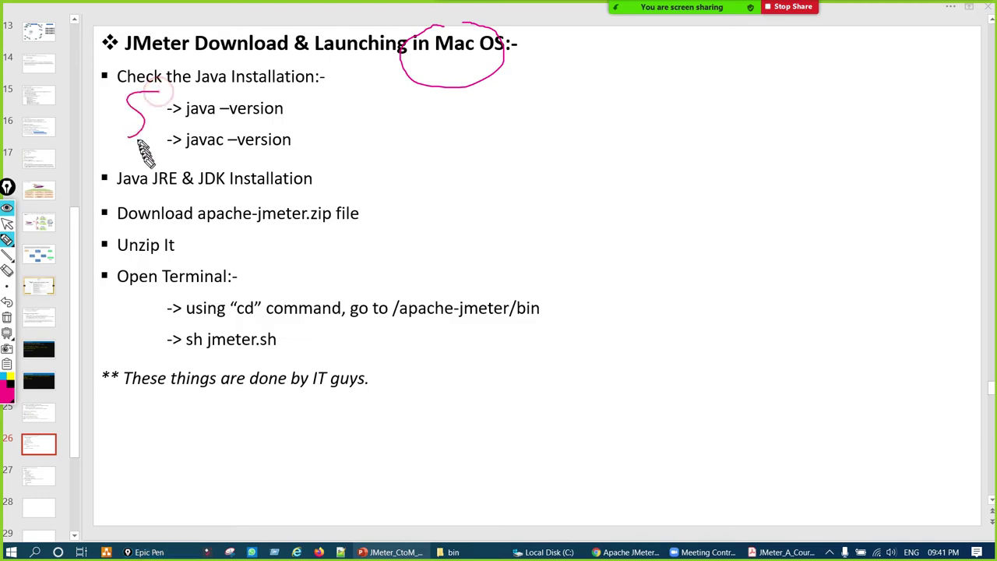
{"action": "left_click_drag", "start_coordinate": [195, 113], "coordinate": [222, 107]}
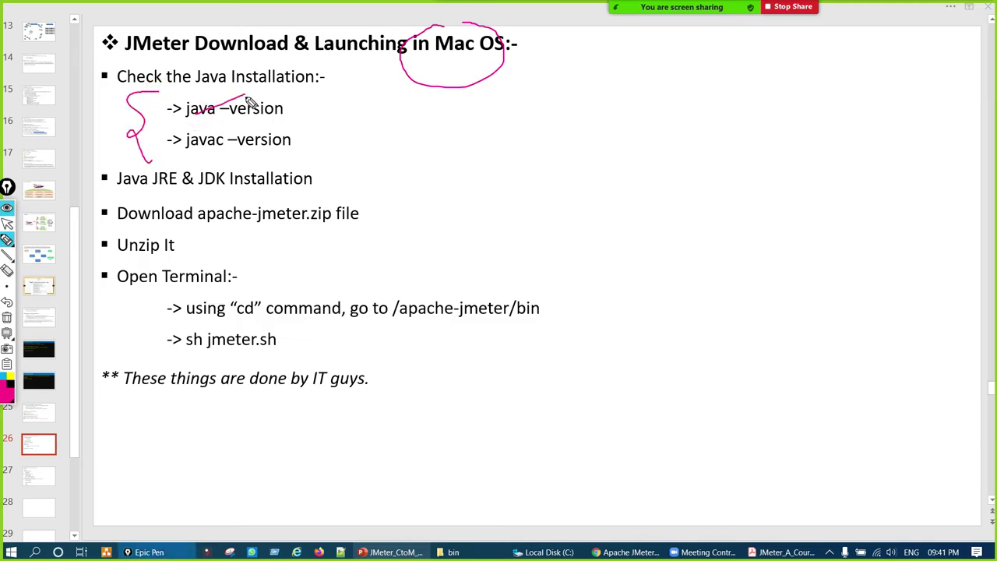
{"action": "left_click_drag", "start_coordinate": [196, 153], "coordinate": [248, 139]}
{"action": "key", "text": "ctrl+shift+c"}
- Circle "JRE & JDK" in the Java installation bullet with the pen
{"action": "mouse_move", "coordinate": [199, 170]}
{"action": "left_mouse_down"}
{"action": "mouse_move", "coordinate": [194, 207]}
{"action": "mouse_move", "coordinate": [201, 171]}
{"action": "left_mouse_up"}
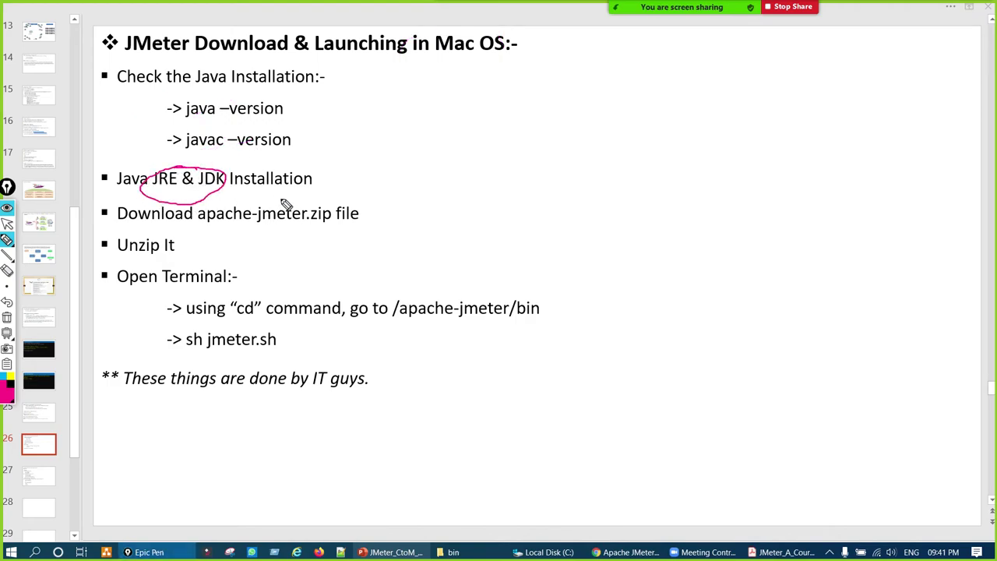